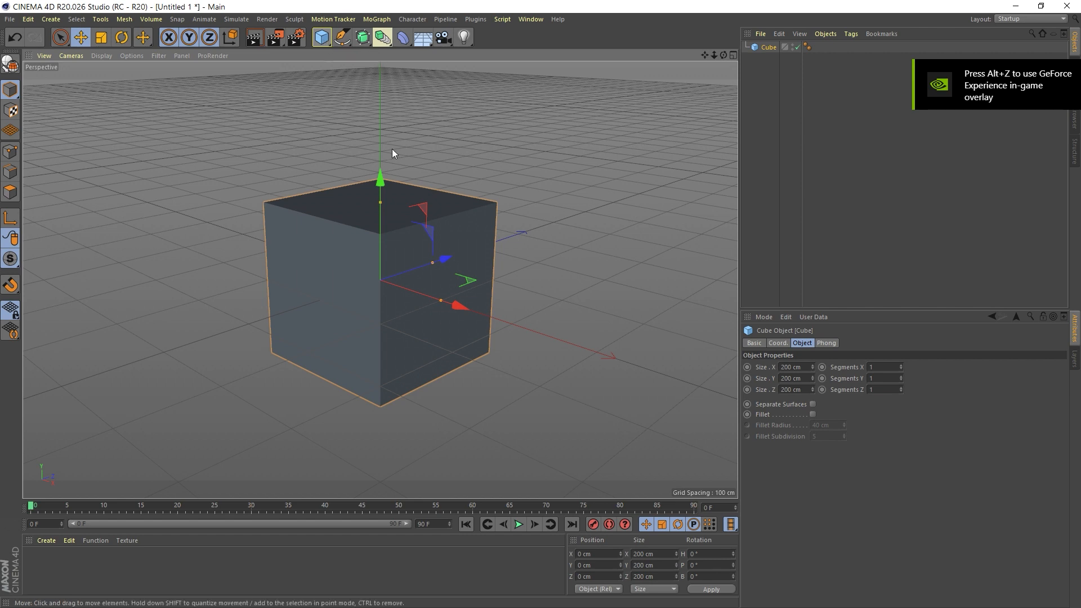
# Delete the cube and add a Cylinder primitive in its place
pyautogui.press('Delete')
pyautogui.click(324, 42)
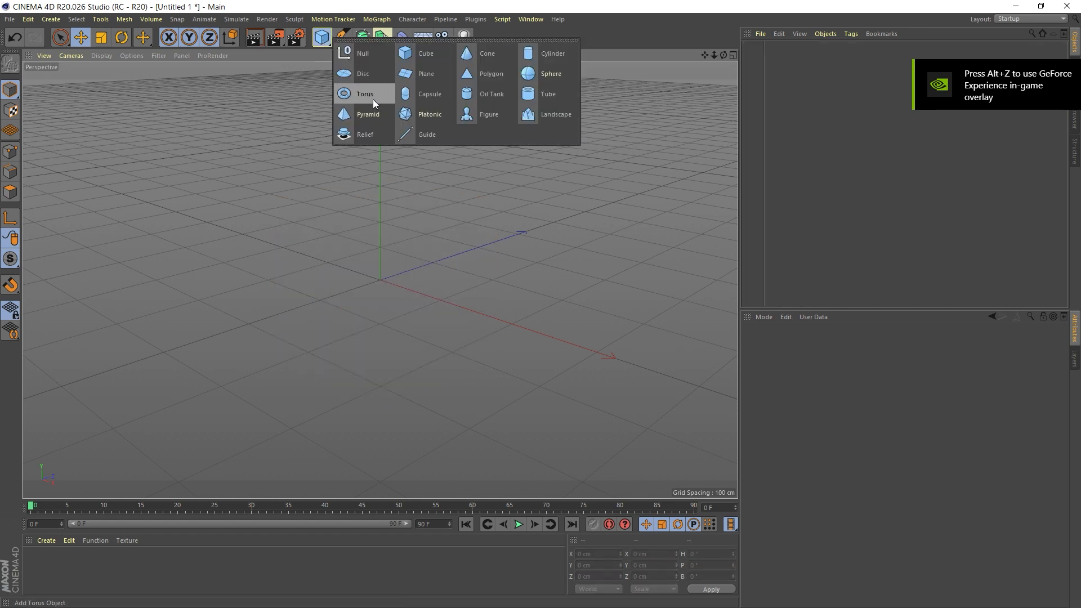
pyautogui.click(568, 60)
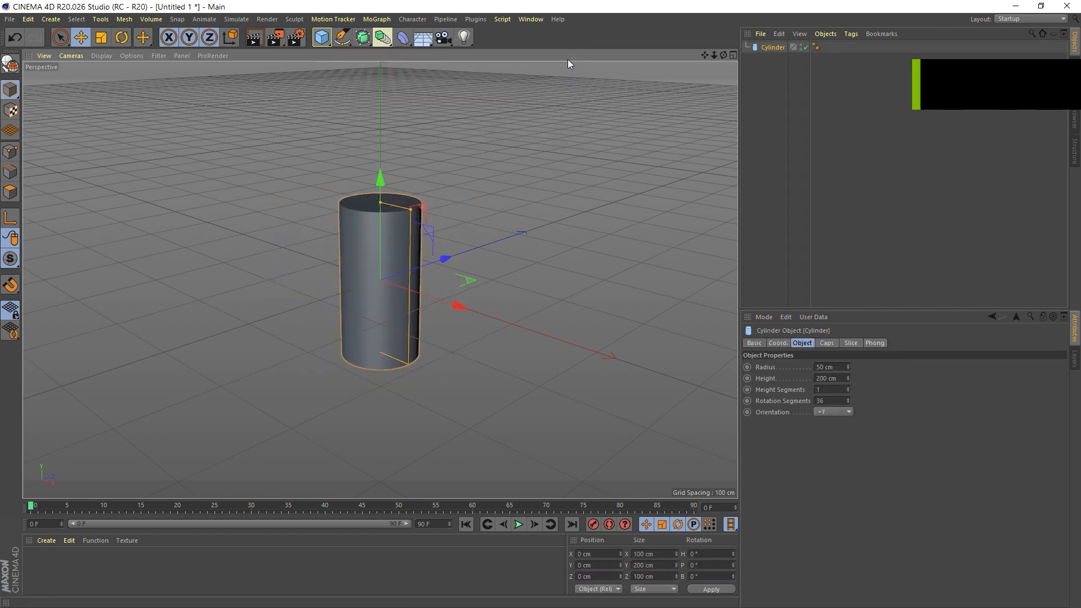
# Set the cylinder's radius to about 59.3 cm, its height to 215 cm and its height segments to 30
pyautogui.moveTo(410, 208); pyautogui.dragTo(413, 211)
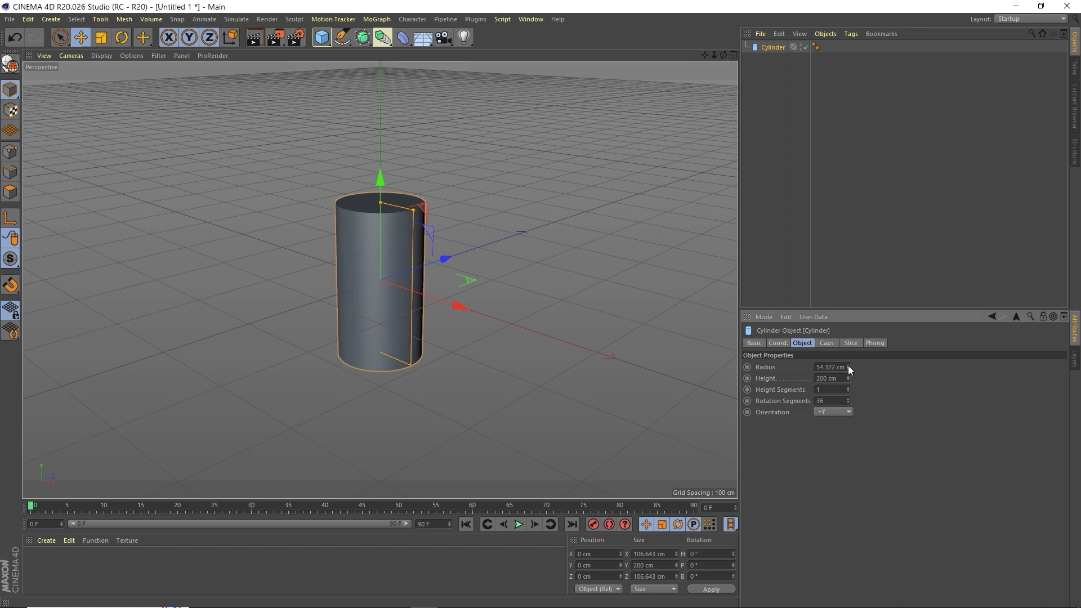
pyautogui.moveTo(848, 366); pyautogui.dragTo(848, 372)
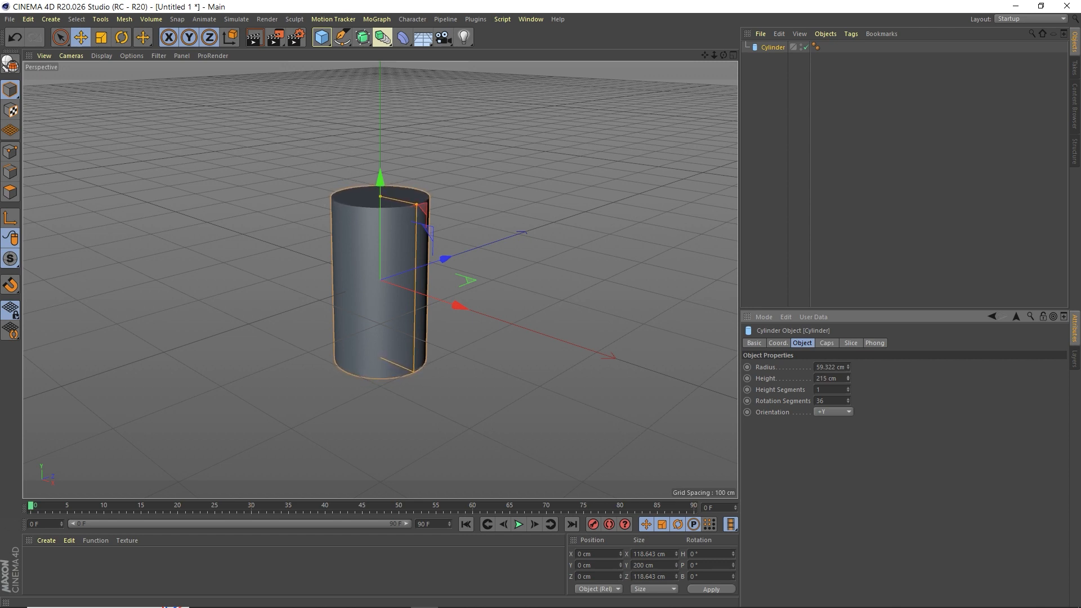
pyautogui.click(819, 389)
pyautogui.write('30')
# Set the perspective view's display mode to Gouraud Shading (Lines)
pyautogui.click(103, 55)
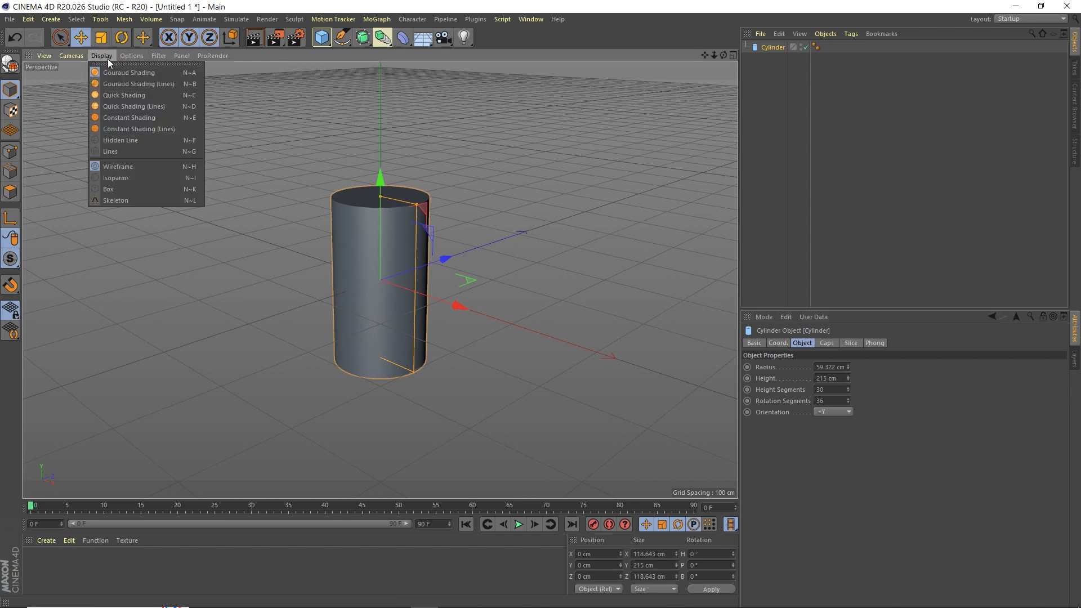
pyautogui.click(130, 84)
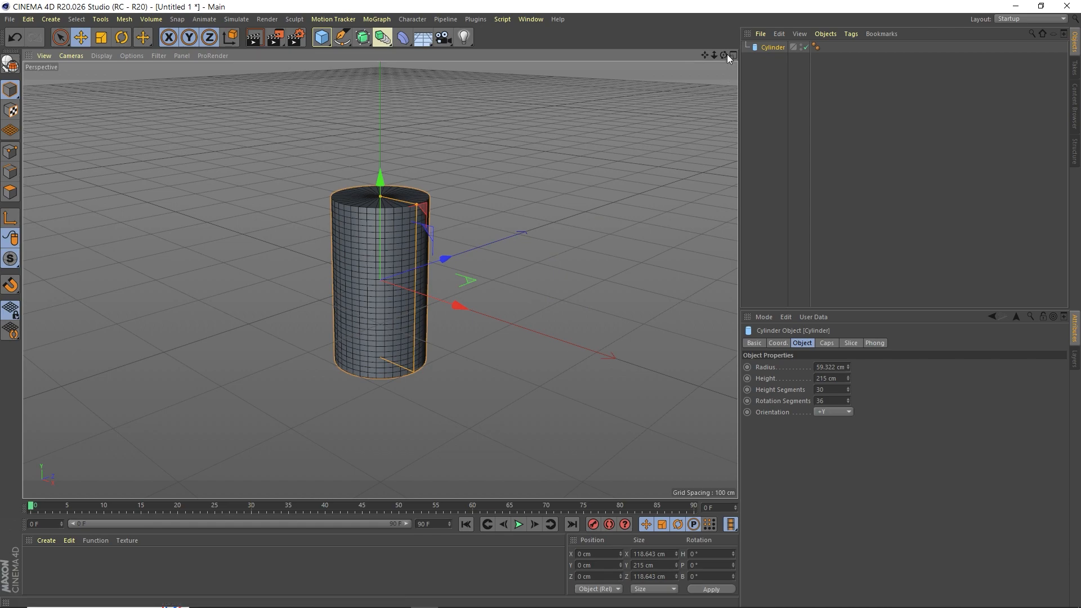
pyautogui.moveTo(724, 55); pyautogui.dragTo(724, 69)
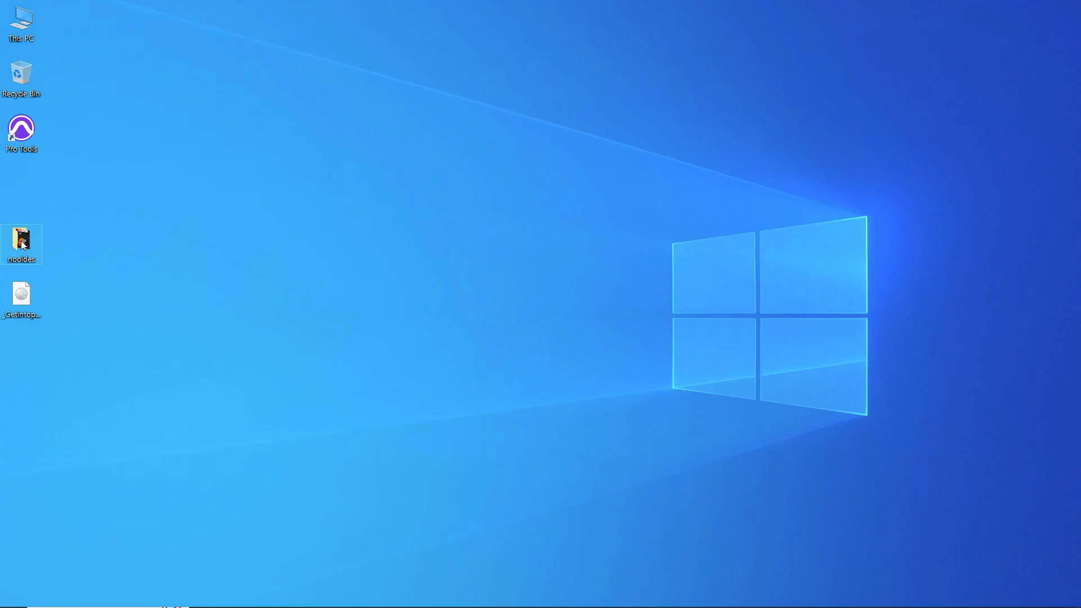
# Examine the wrapper image in the nooldes desktop folder, close it and return to Cinema 4D
pyautogui.doubleClick(22, 241)
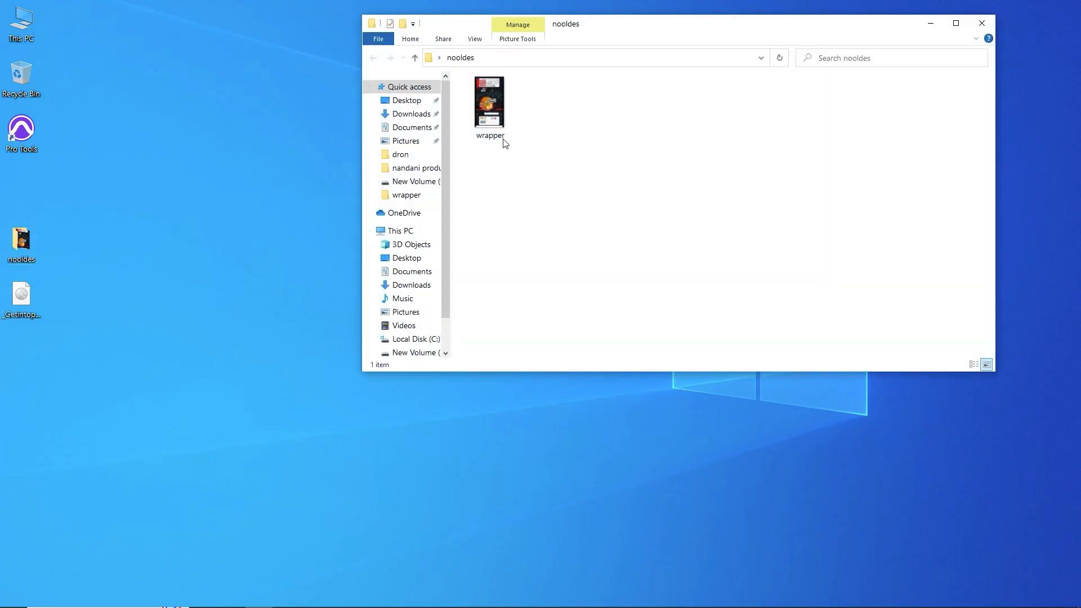
pyautogui.click(498, 114)
pyautogui.doubleClick(496, 109)
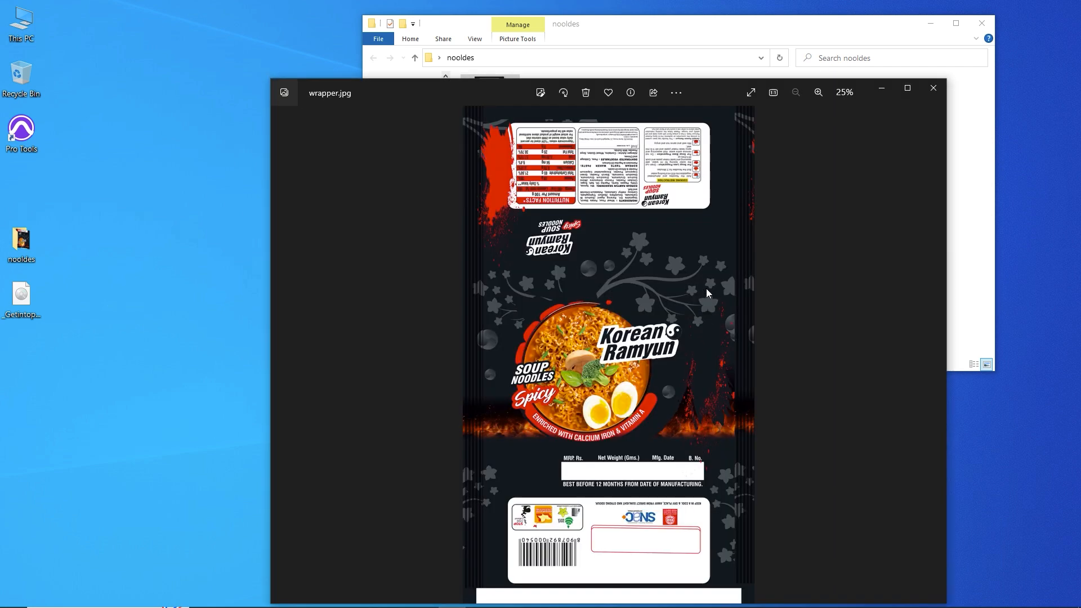
pyautogui.moveTo(698, 83); pyautogui.dragTo(687, 28)
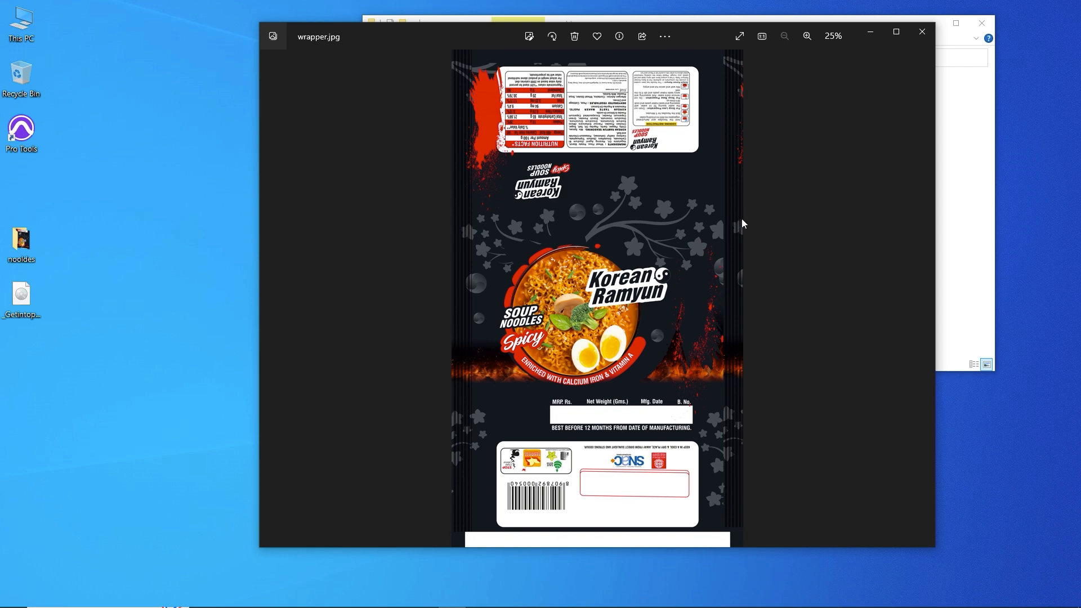
pyautogui.click(921, 31)
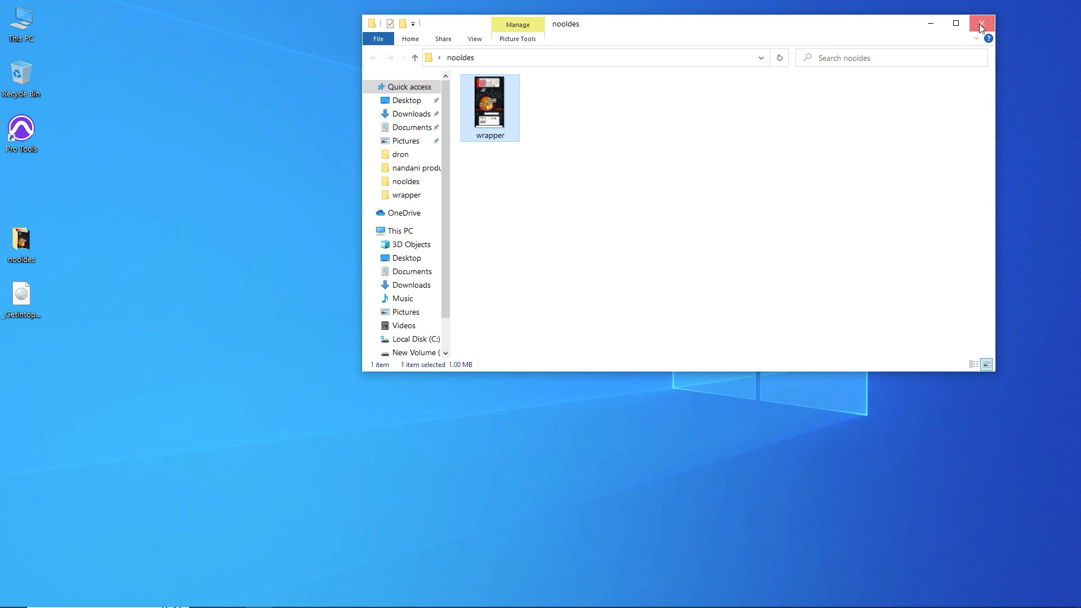
pyautogui.click(981, 23)
pyautogui.click(425, 596)
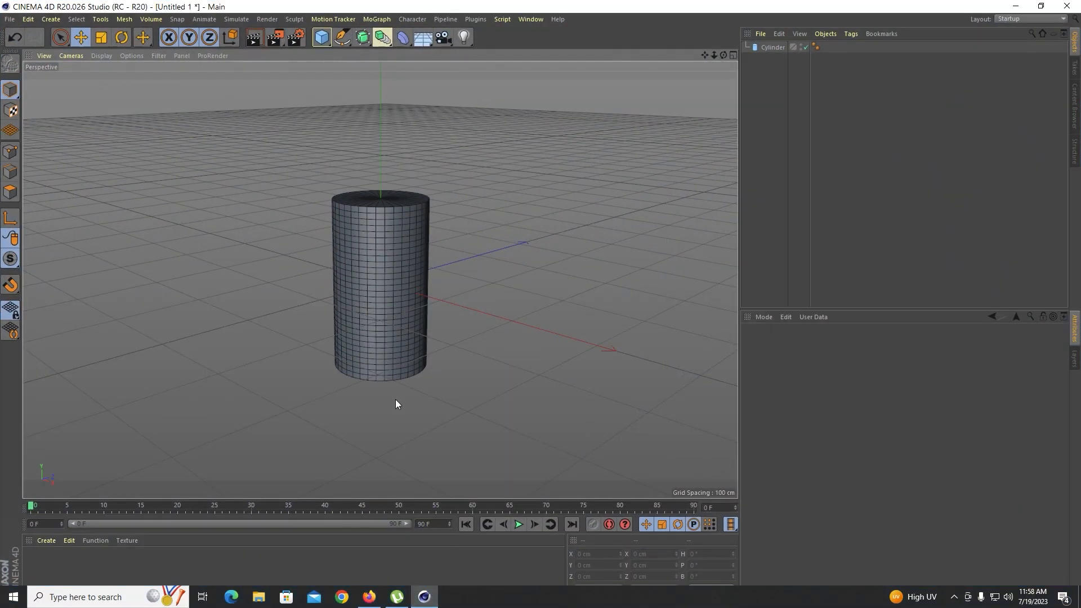
# Create a new standard material and load the wrapper image from the nooldes folder as its color texture
pyautogui.click(380, 246)
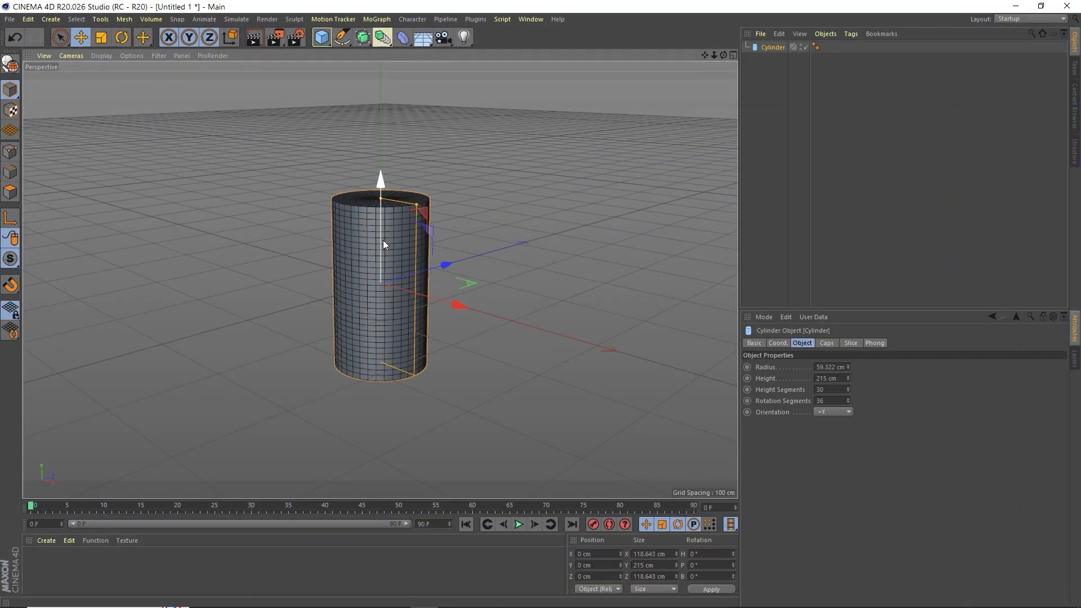
pyautogui.click(47, 541)
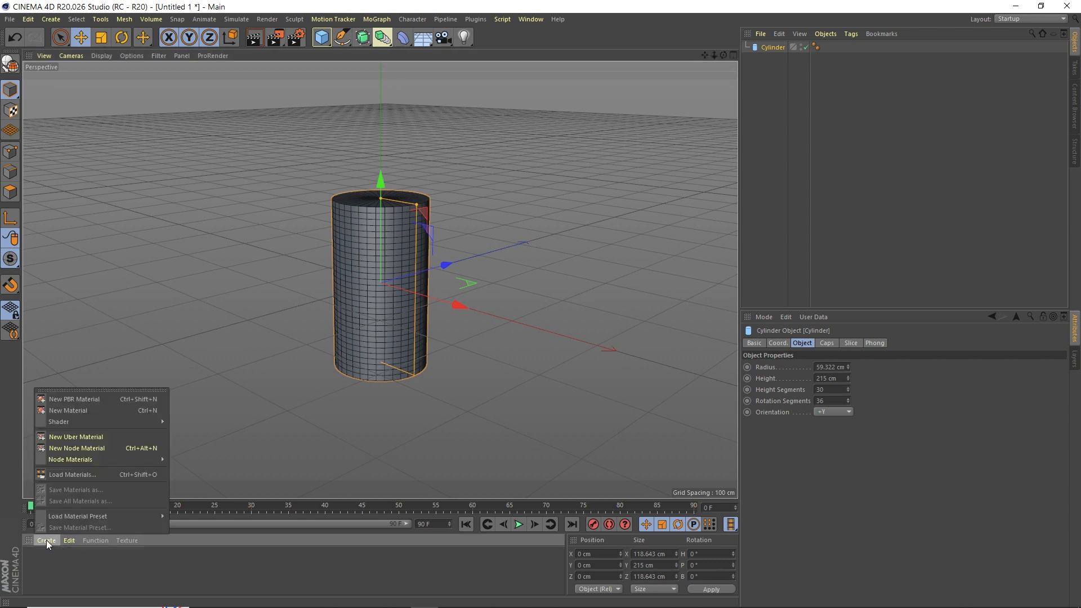
pyautogui.click(82, 411)
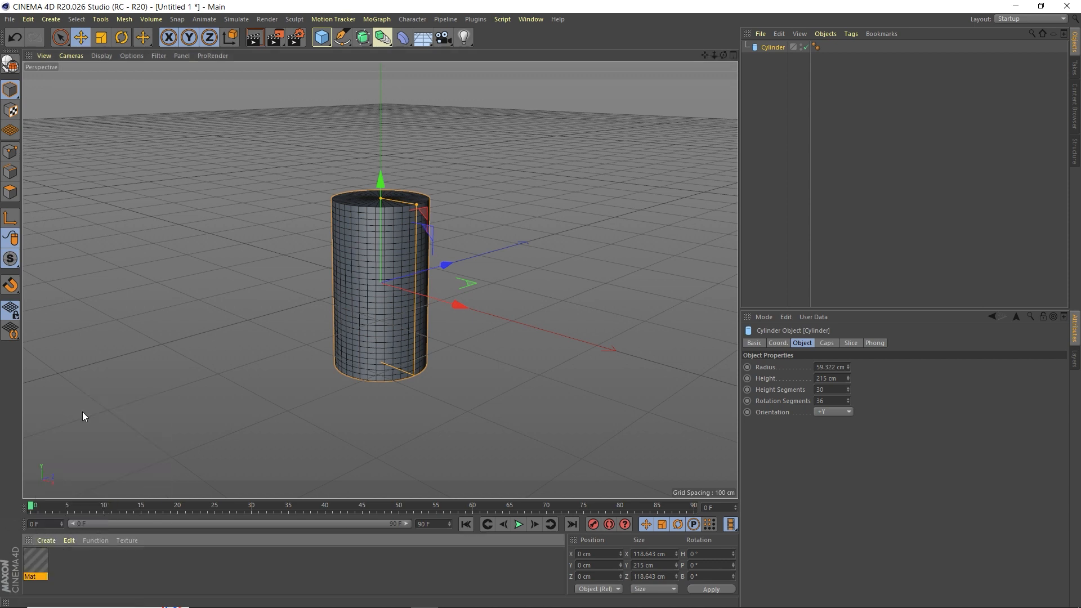
pyautogui.doubleClick(36, 561)
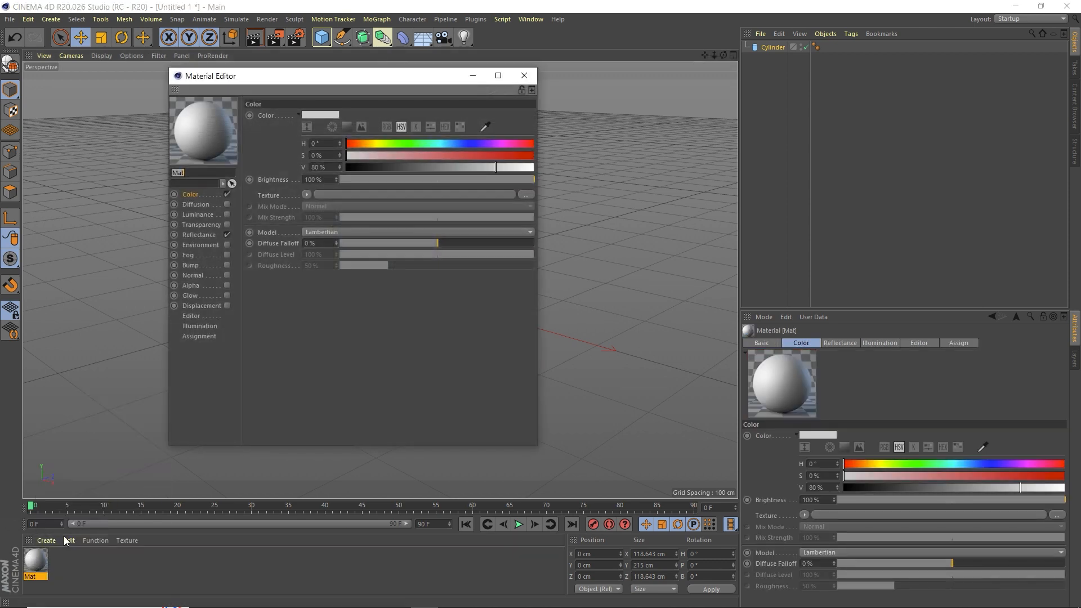
pyautogui.click(527, 195)
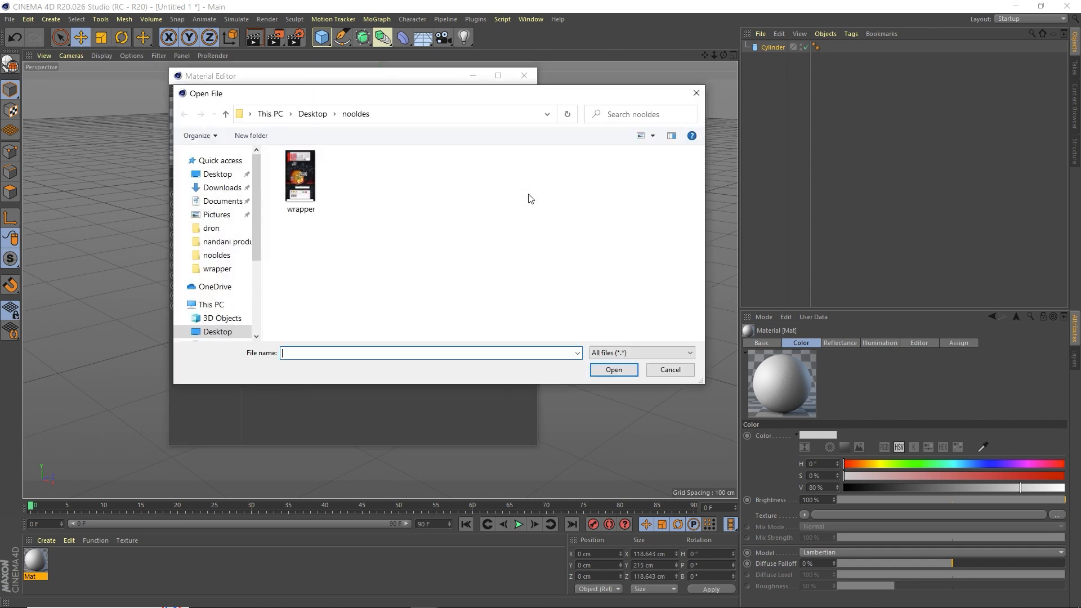
pyautogui.click(305, 187)
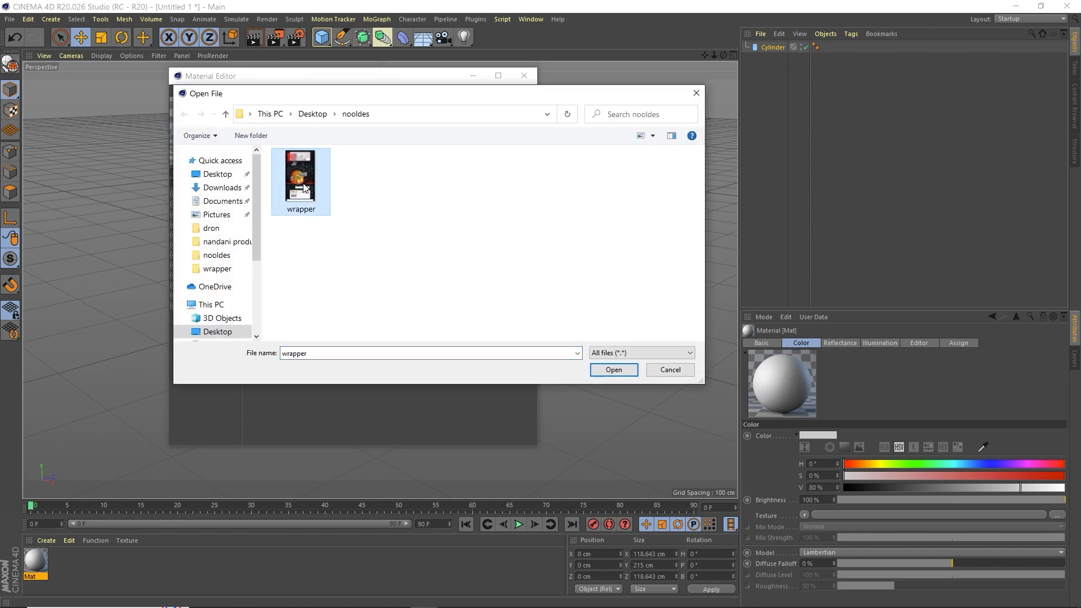
pyautogui.doubleClick(304, 187)
pyautogui.click(612, 351)
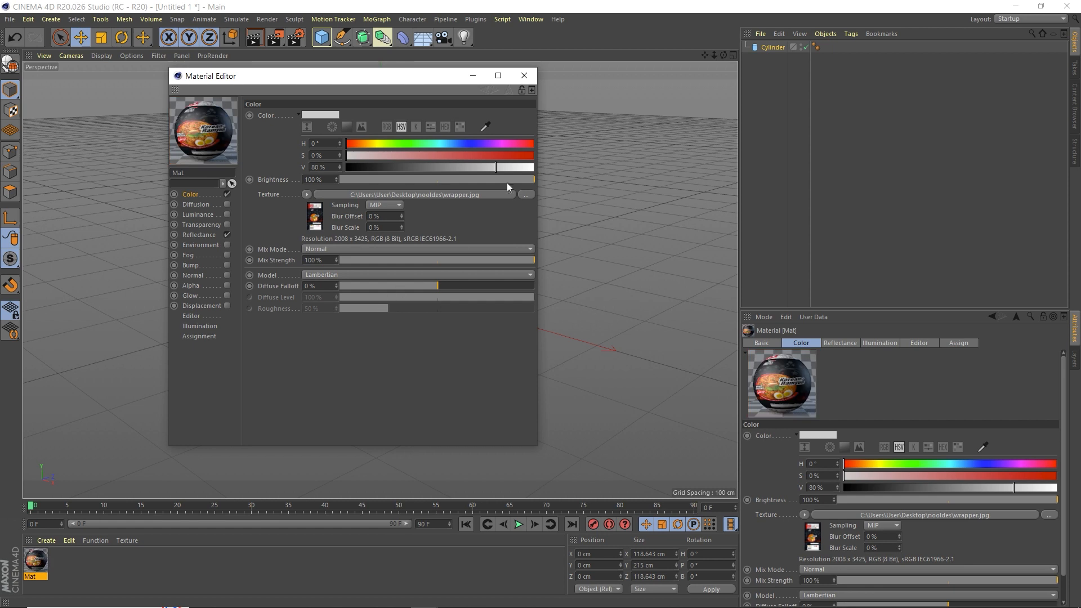
pyautogui.click(524, 76)
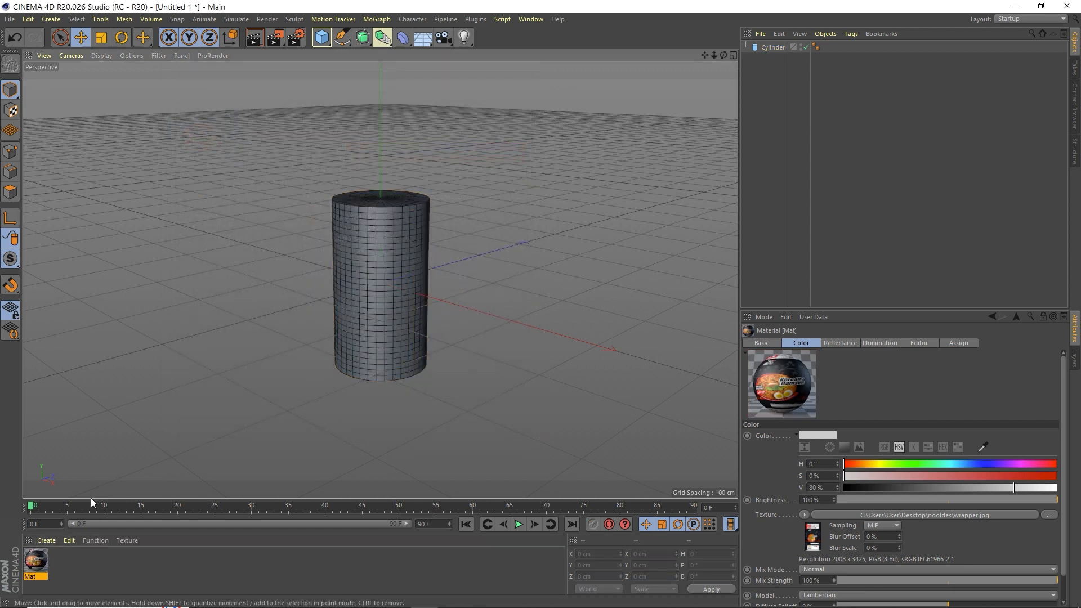
# Apply the wrapper material to the cylinder and check how the artwork lies on its surface
pyautogui.moveTo(394, 315); pyautogui.dragTo(406, 289)
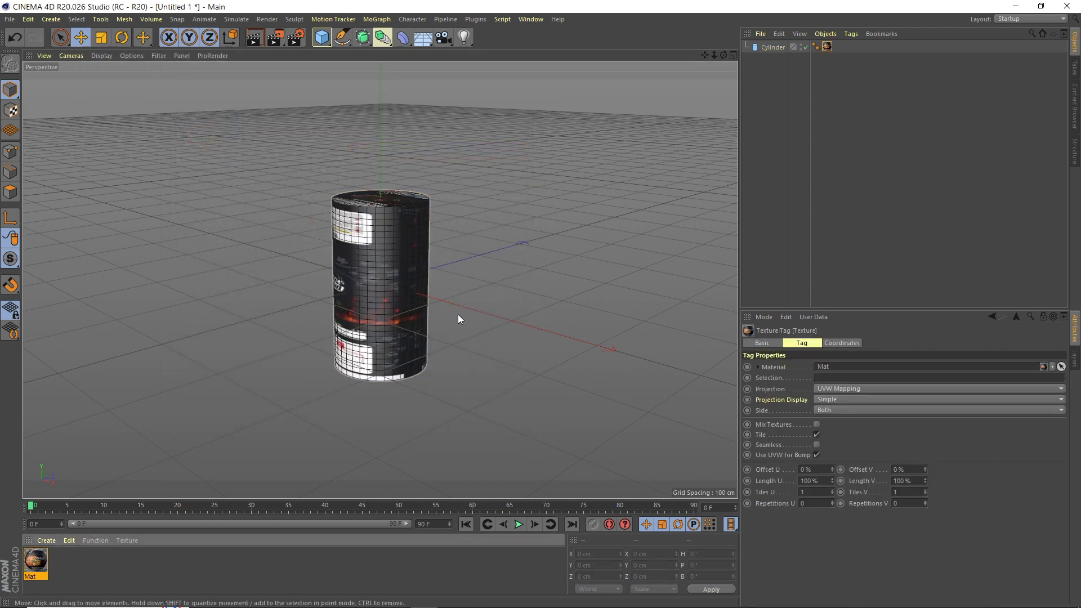
pyautogui.moveTo(724, 54); pyautogui.dragTo(639, 60)
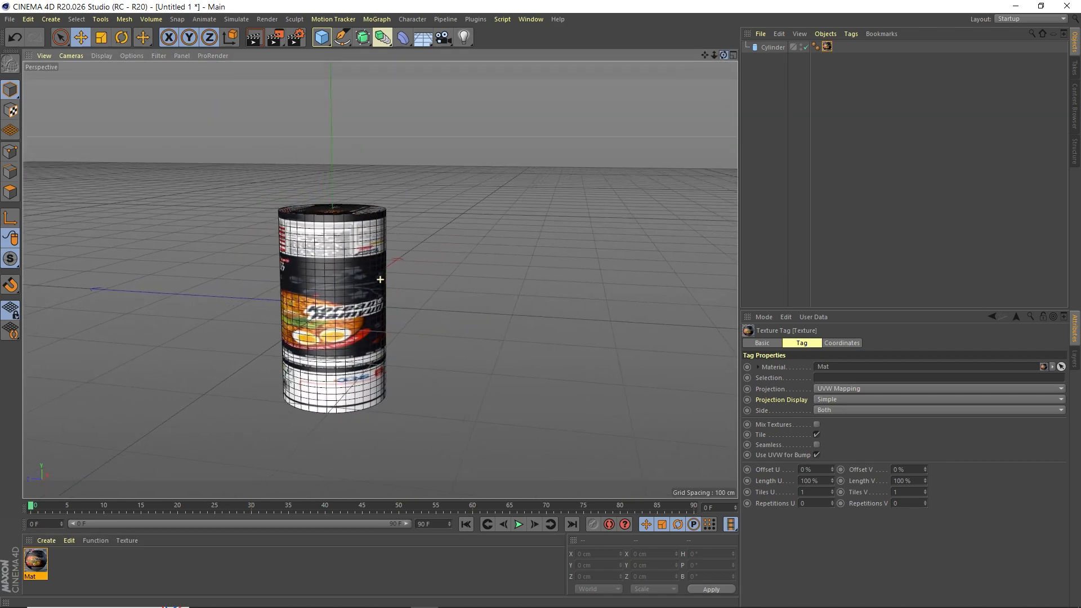
pyautogui.moveTo(704, 55)
pyautogui.mouseDown()
pyautogui.moveTo(732, 13)
pyautogui.moveTo(691, 70)
pyautogui.mouseUp()
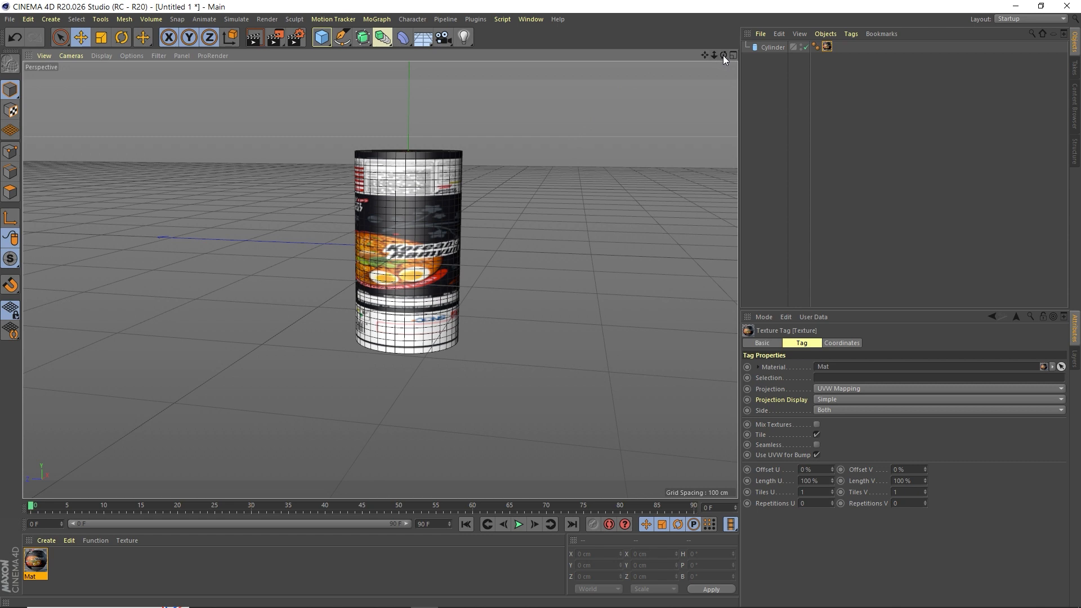
pyautogui.moveTo(723, 55); pyautogui.dragTo(726, 57)
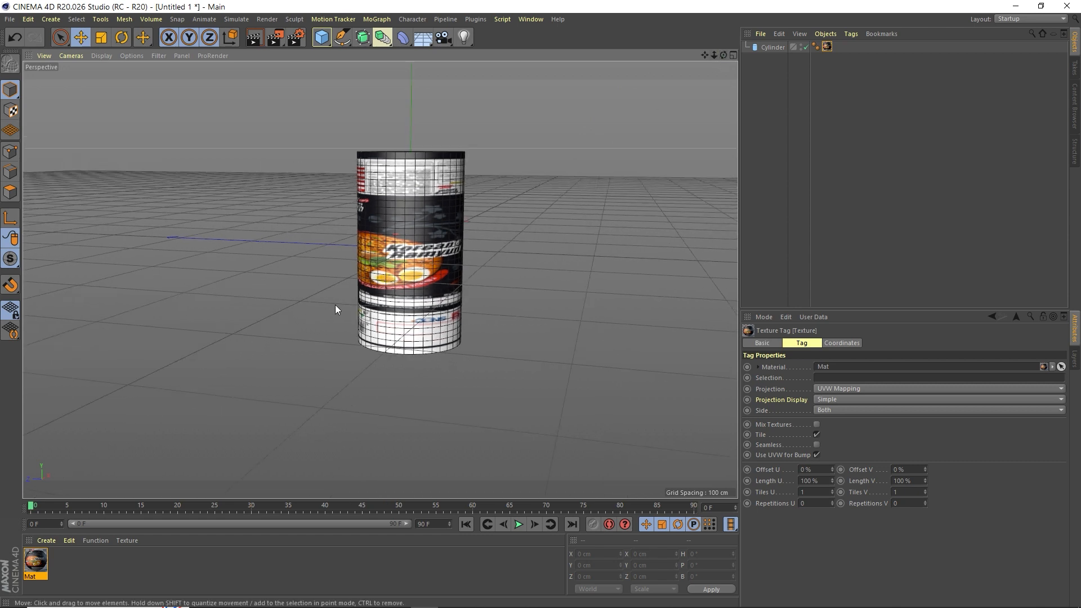
# Convert the material's color texture into a Layer shader and open its layer properties
pyautogui.click(34, 563)
pyautogui.doubleClick(34, 563)
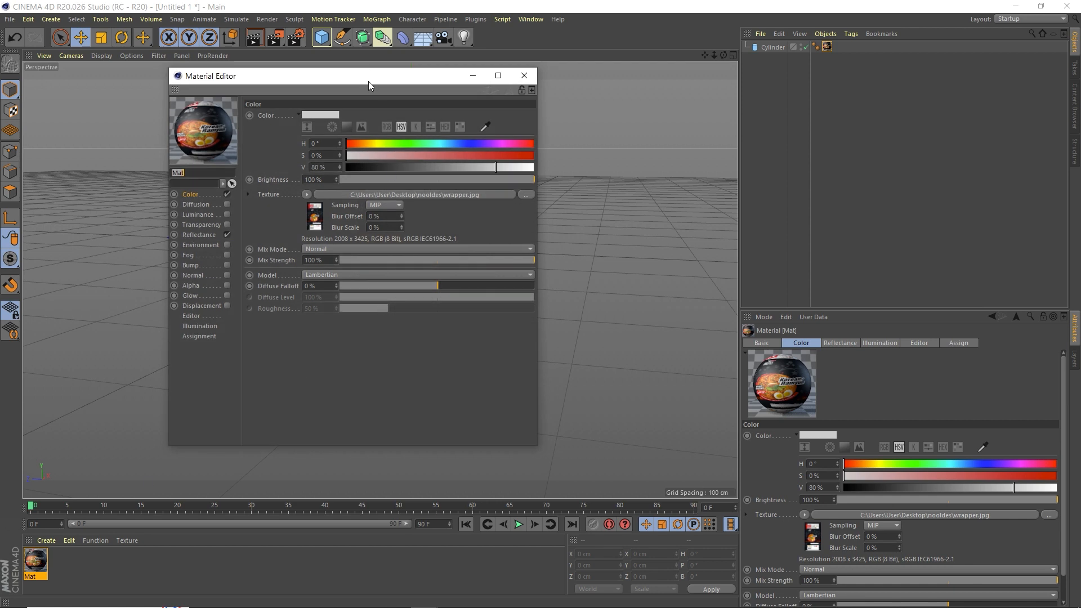
pyautogui.moveTo(368, 84); pyautogui.dragTo(754, 174)
pyautogui.click(694, 262)
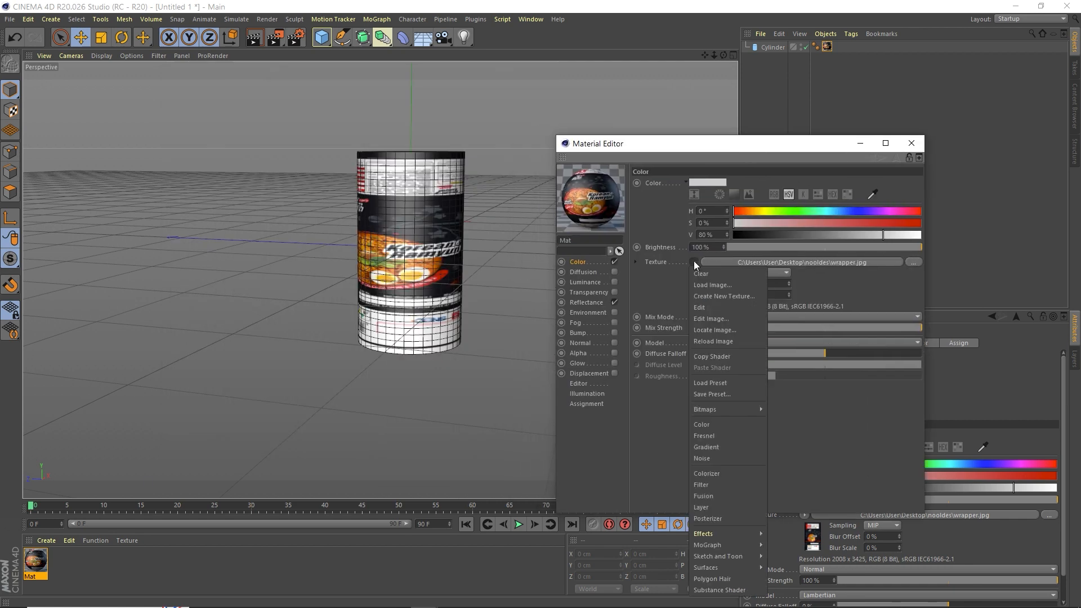
pyautogui.click(704, 507)
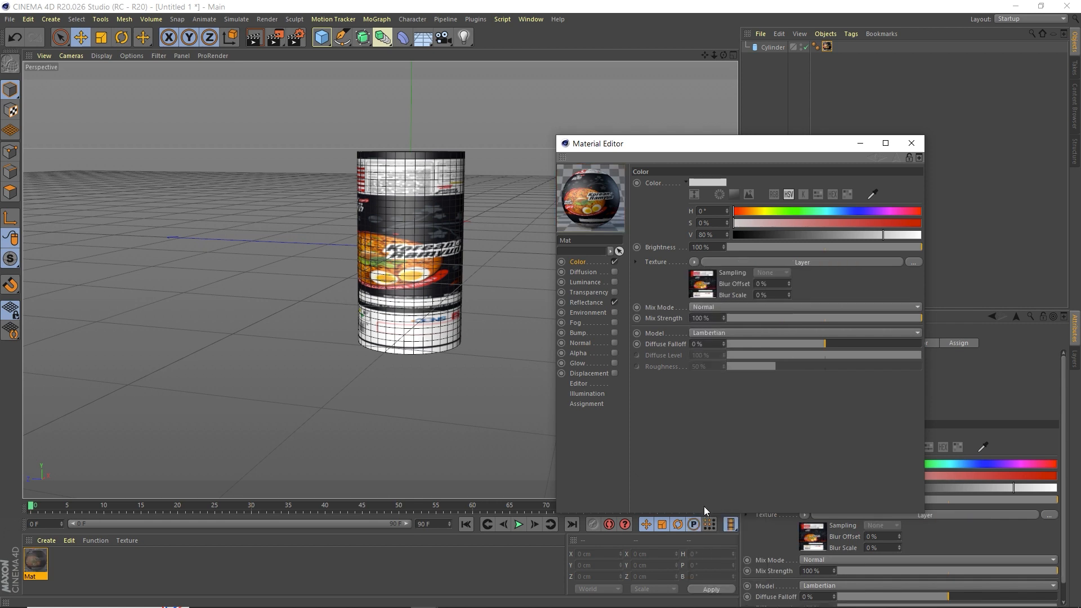
pyautogui.click(819, 260)
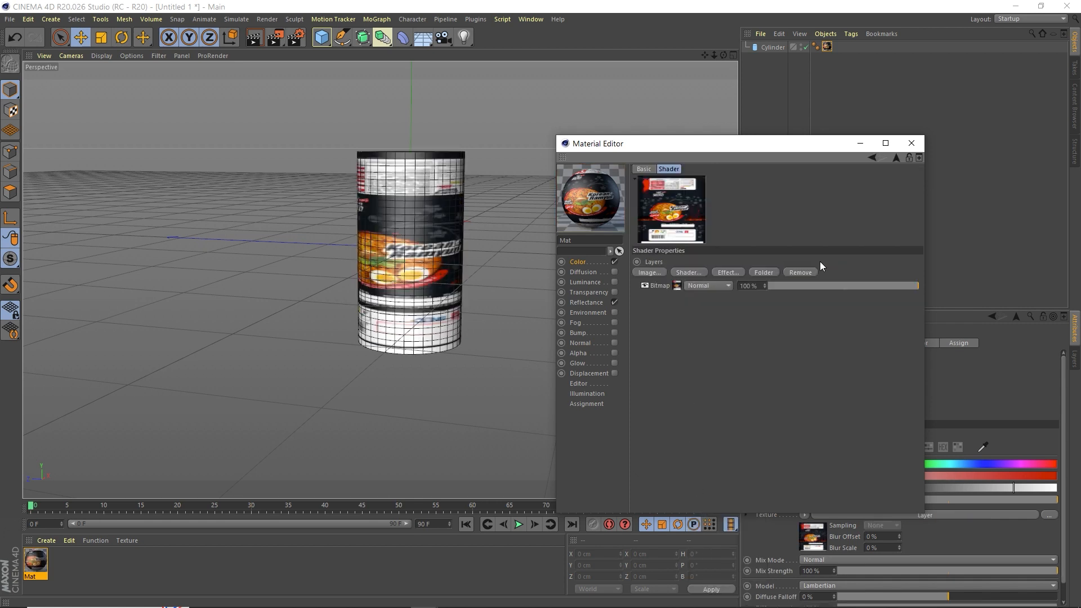
# Add a Transform effect above the bitmap layer with an angle of 90°, and close the material editor
pyautogui.click(726, 272)
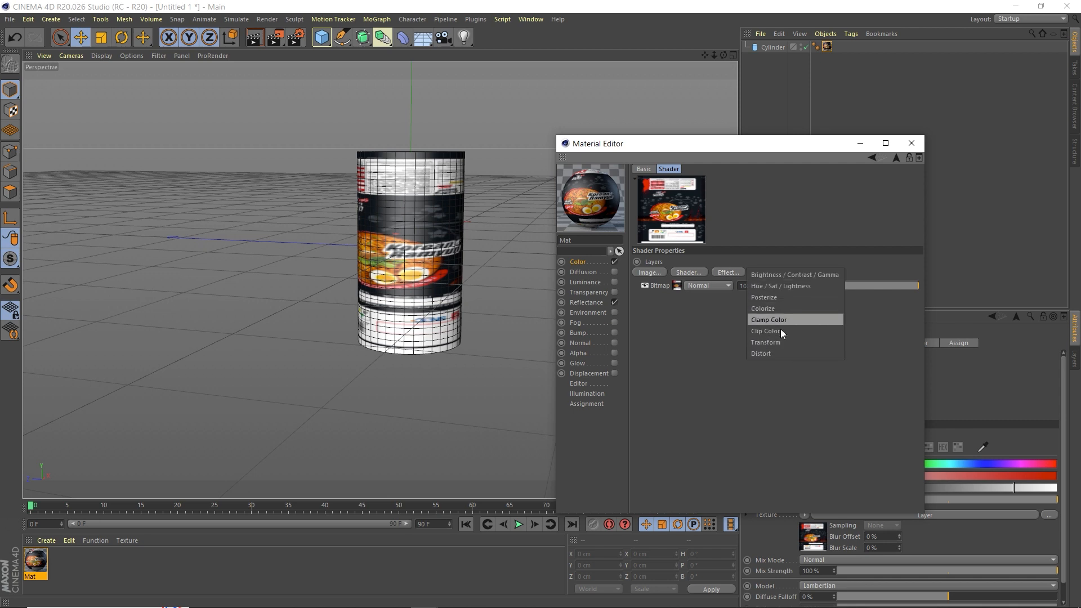
pyautogui.click(774, 343)
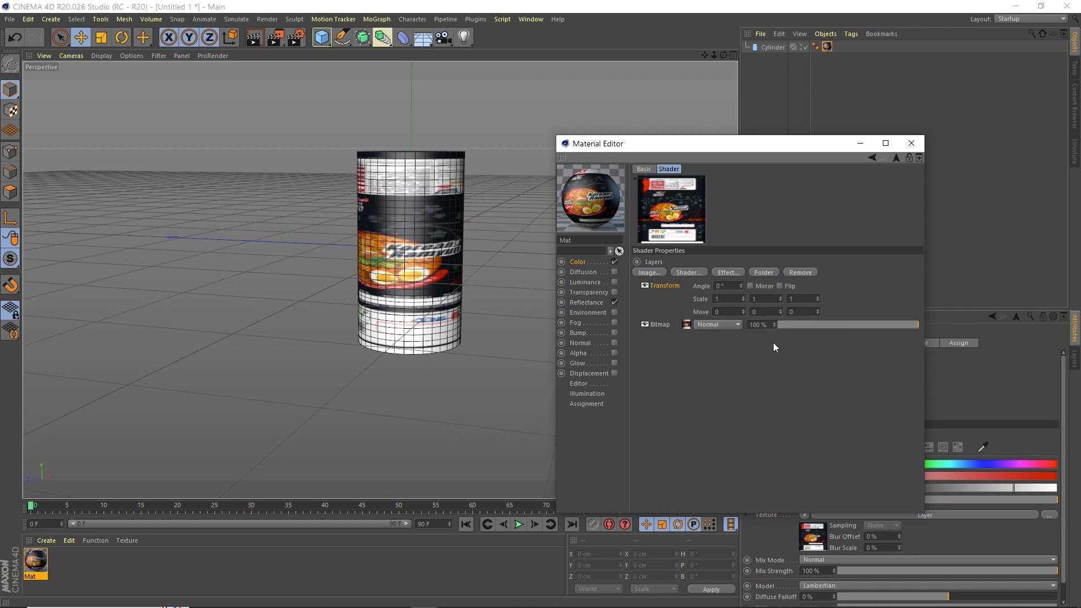
pyautogui.click(726, 285)
pyautogui.write('90')
pyautogui.press('Return')
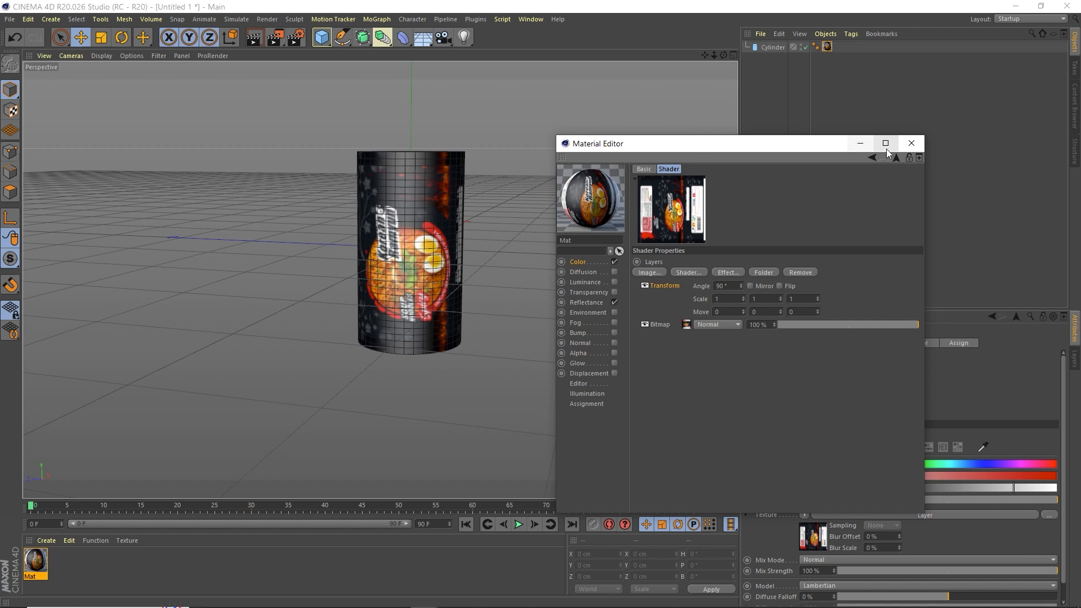
pyautogui.click(911, 143)
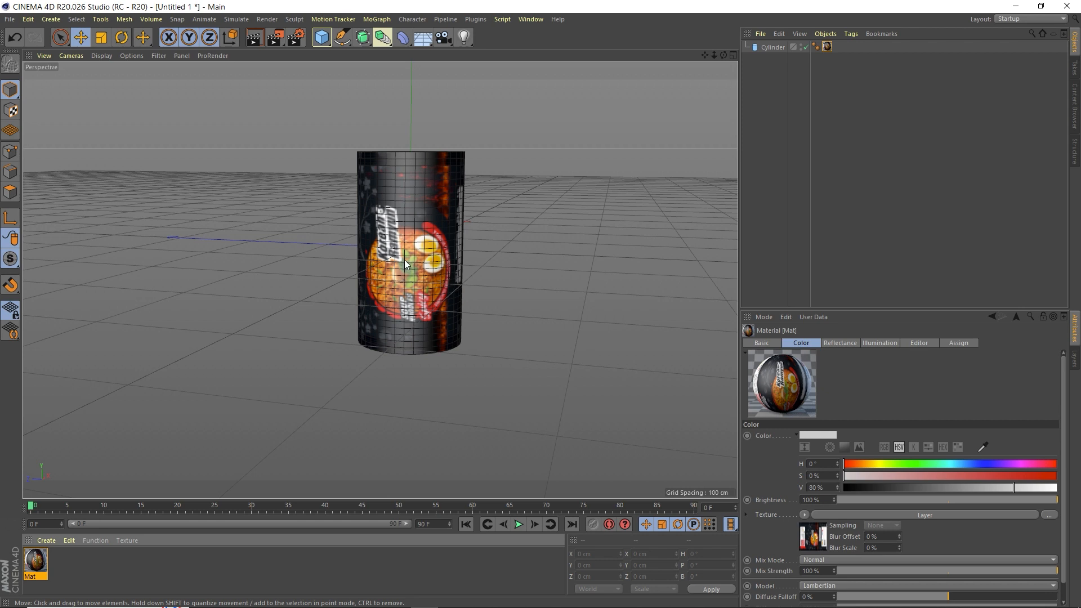
# Rotate the cylinder about 90° in pitch so that it lies horizontally with the artwork upright, and keep it selected
pyautogui.click(415, 226)
pyautogui.click(122, 37)
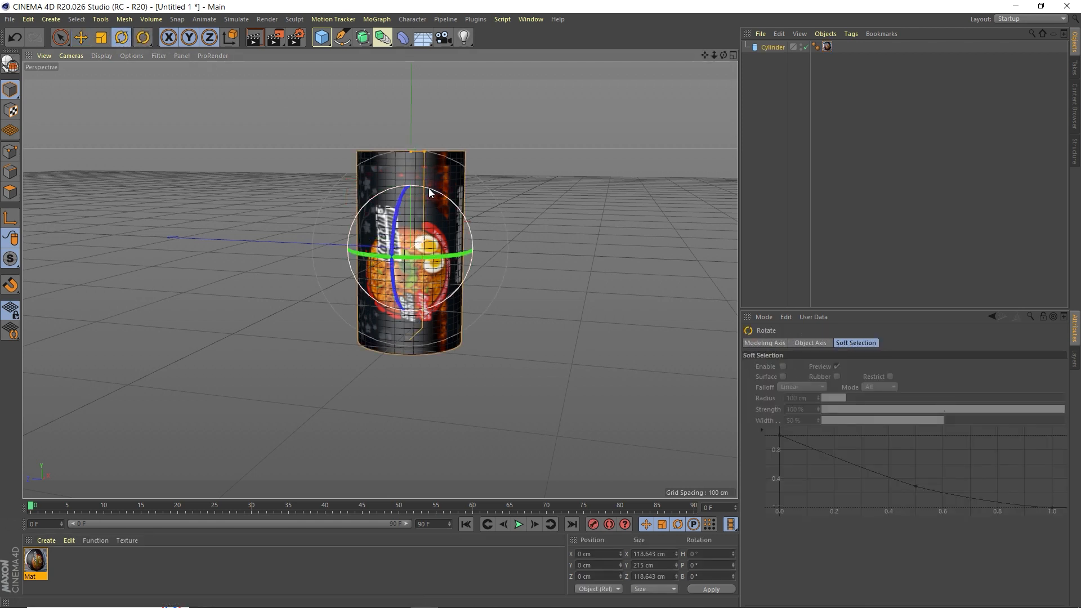
pyautogui.moveTo(428, 188); pyautogui.dragTo(465, 271)
pyautogui.moveTo(723, 54)
pyautogui.mouseDown()
pyautogui.moveTo(529, 57)
pyautogui.moveTo(723, 51)
pyautogui.mouseUp()
pyautogui.click(623, 131)
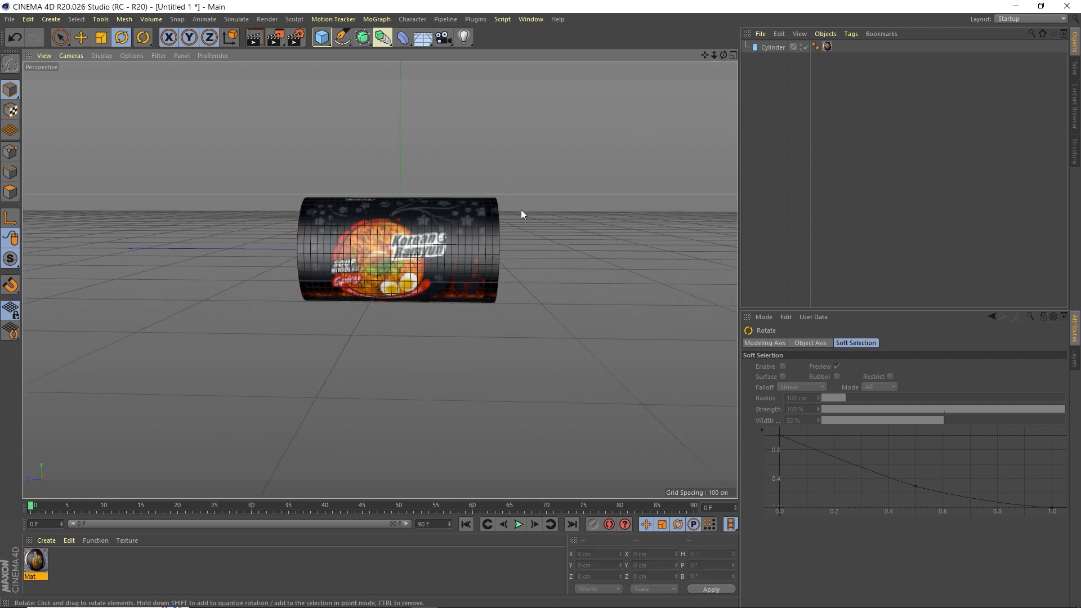
pyautogui.click(496, 256)
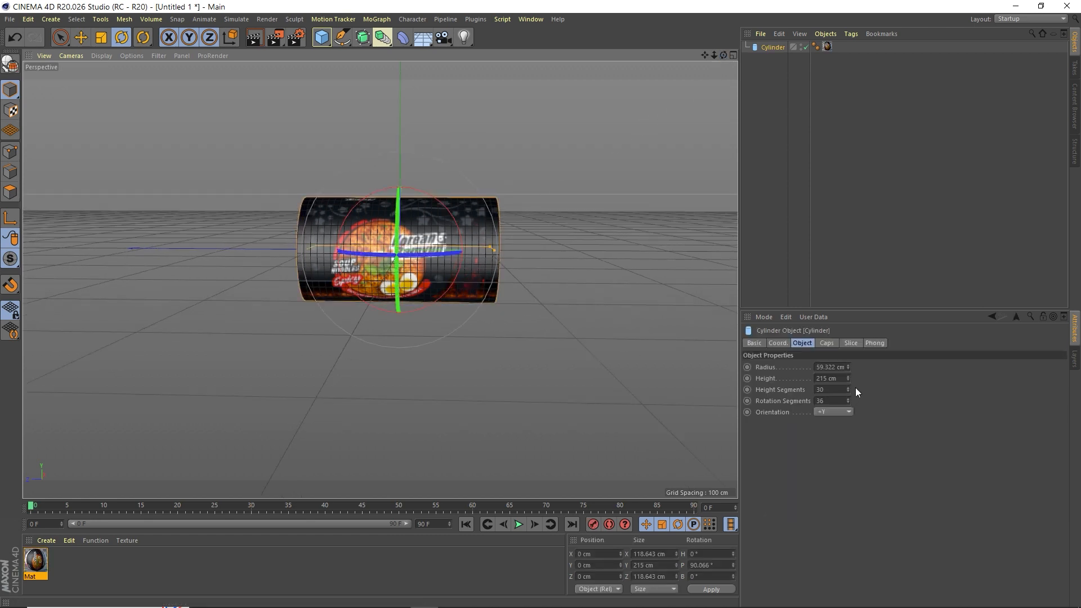
# Reduce the cylinder's radius to about 51.3 cm and its height to 175 cm
pyautogui.moveTo(848, 369)
pyautogui.mouseDown()
pyautogui.moveTo(847, 391)
pyautogui.moveTo(848, 371)
pyautogui.mouseUp()
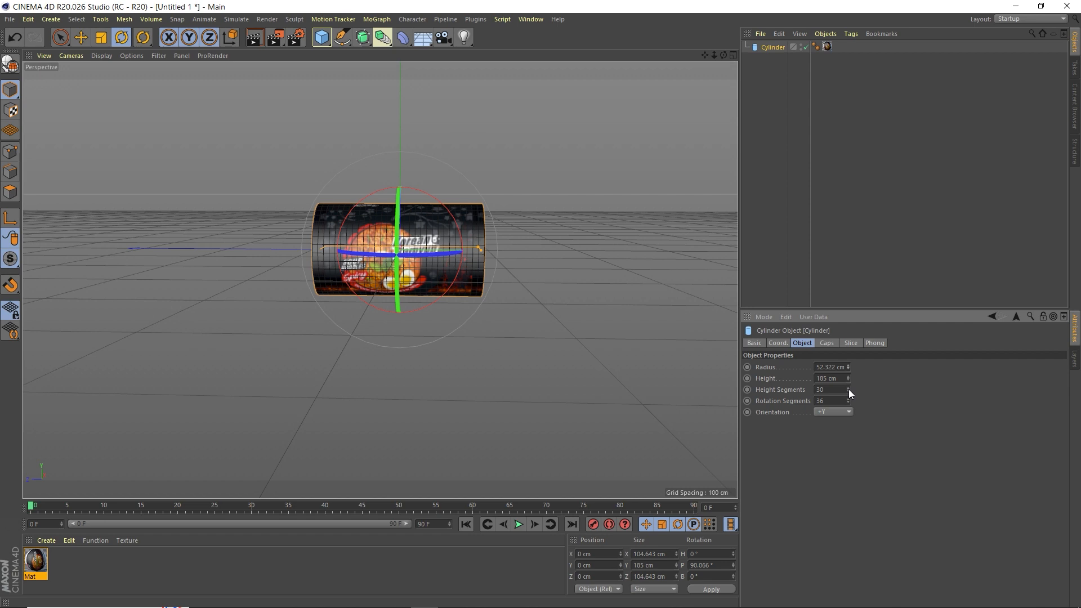
pyautogui.click(633, 328)
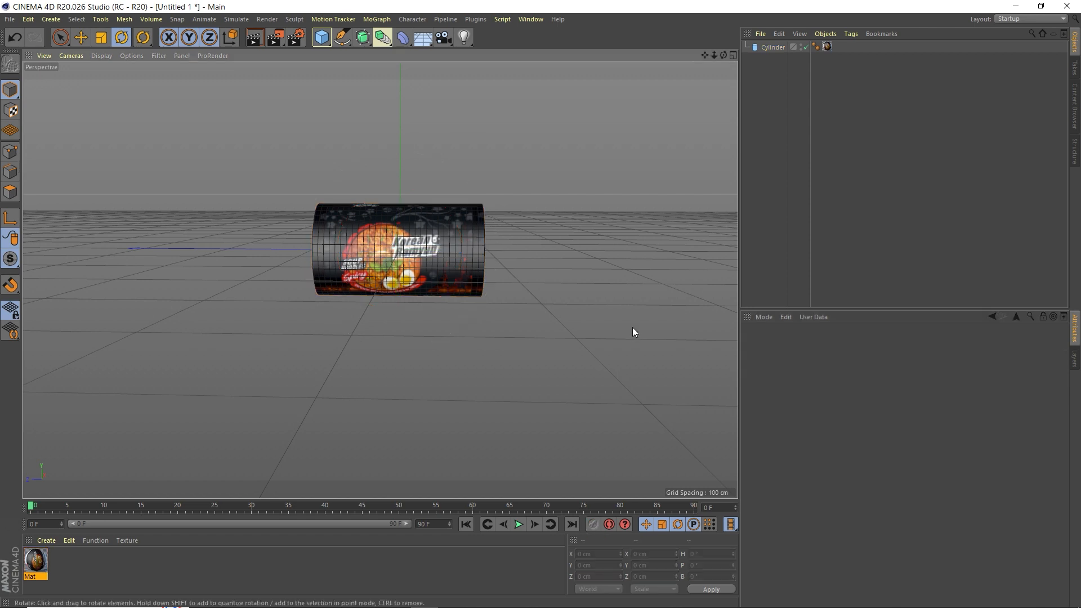
pyautogui.click(447, 276)
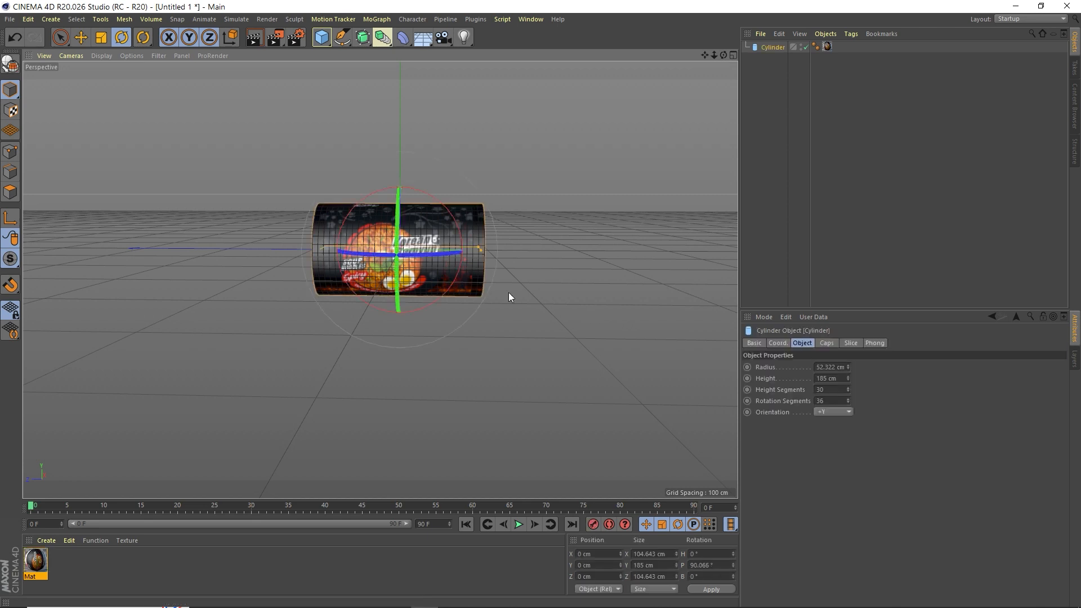
pyautogui.click(848, 369)
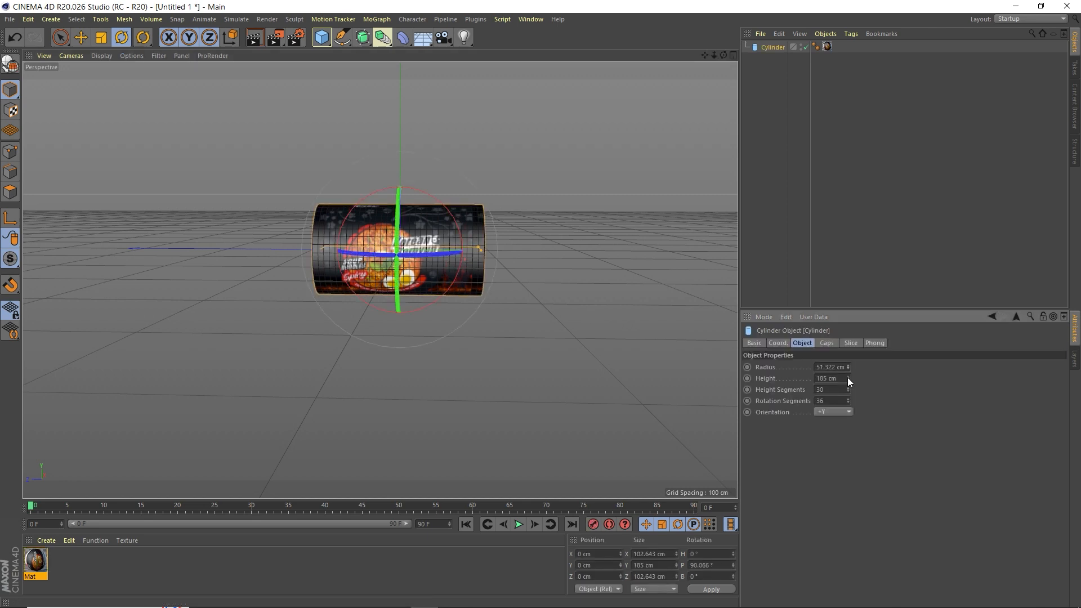
pyautogui.click(848, 380)
pyautogui.moveTo(848, 379); pyautogui.dragTo(848, 384)
pyautogui.click(589, 306)
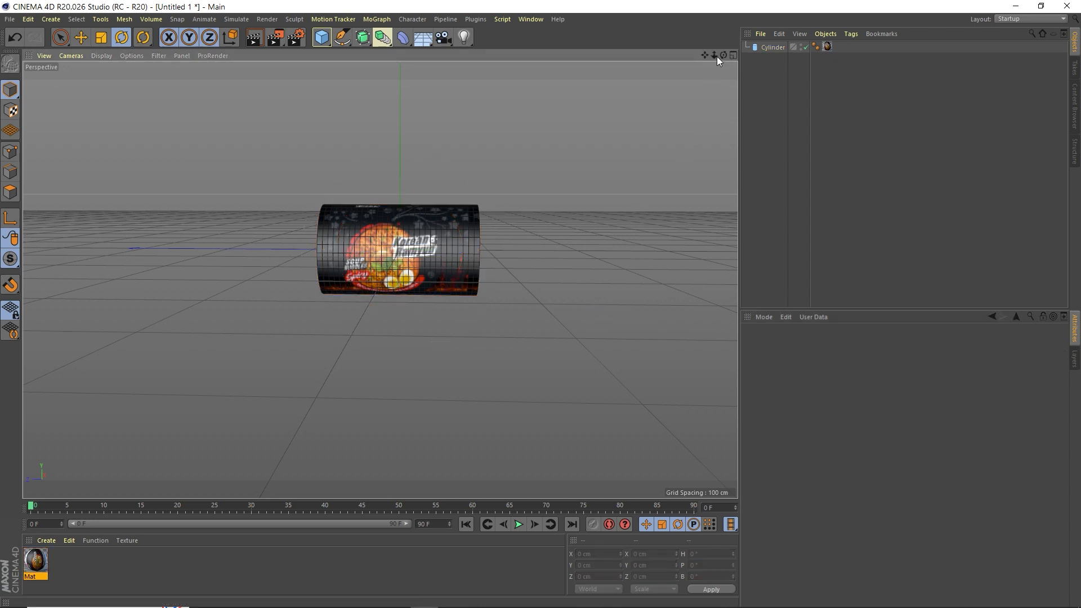
pyautogui.moveTo(714, 55); pyautogui.dragTo(704, 93)
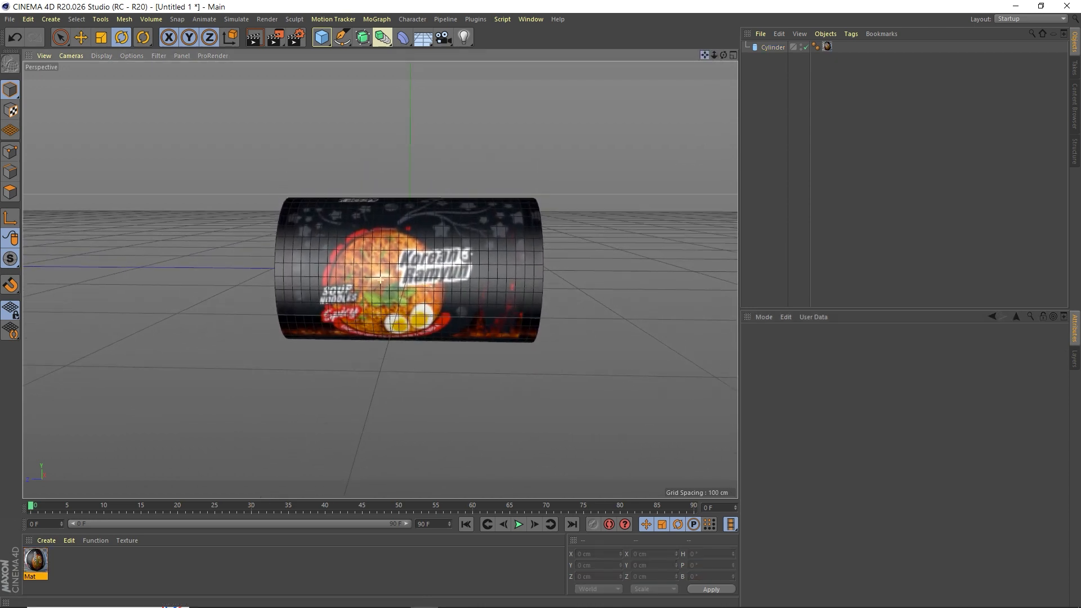
pyautogui.middleClick(699, 140)
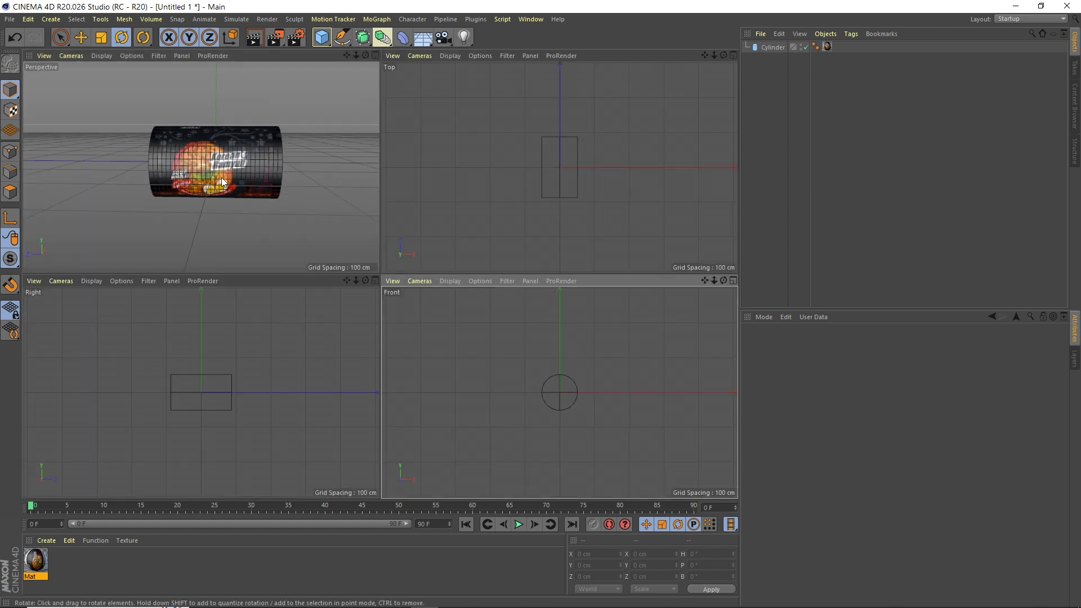
pyautogui.click(251, 161)
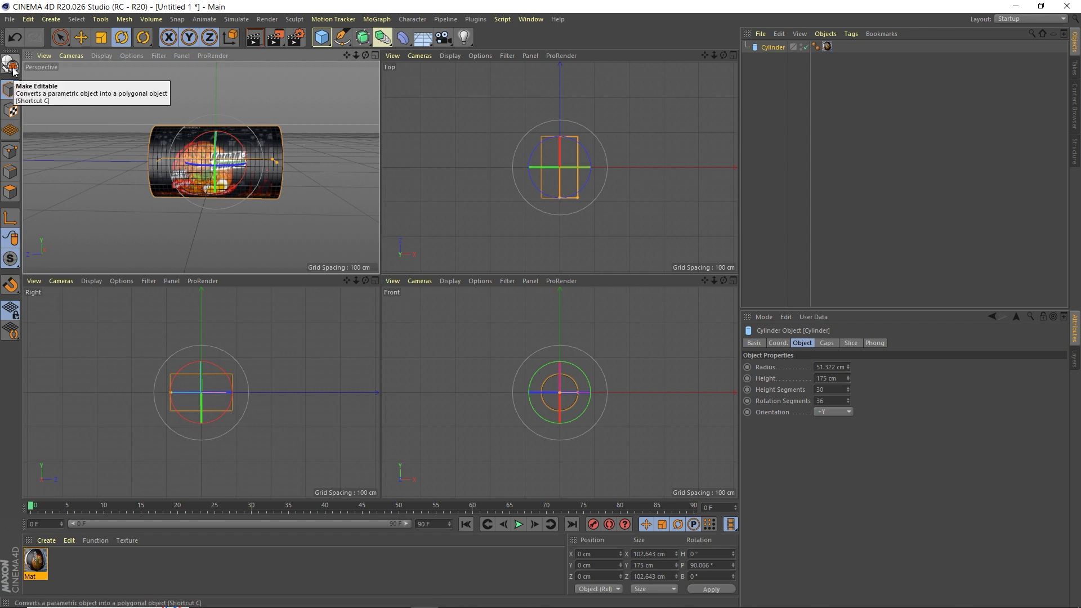
pyautogui.click(10, 64)
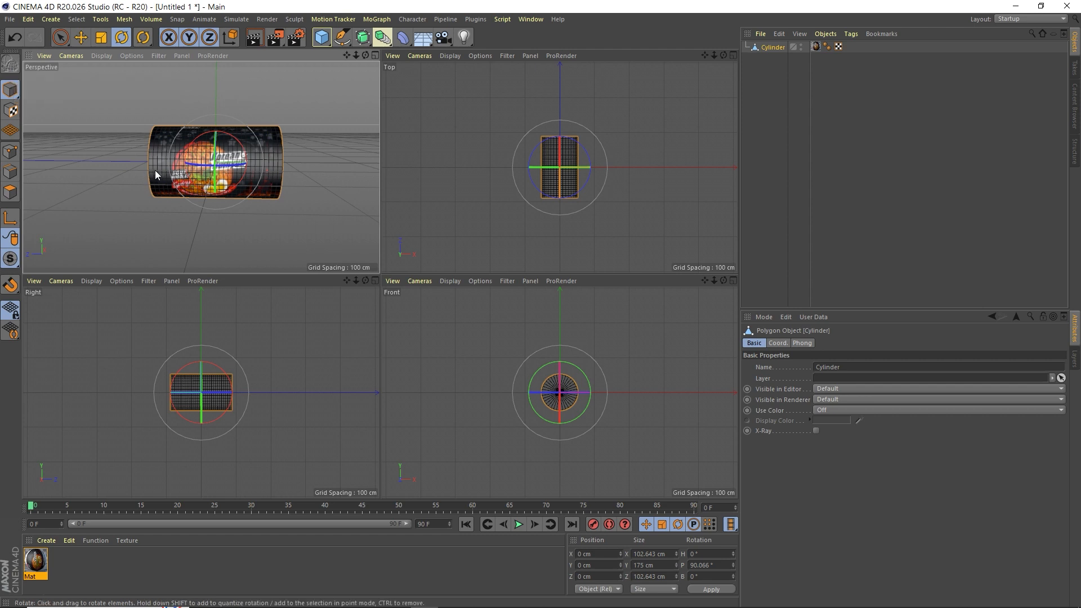
pyautogui.hotkey('ctrl', 'z')
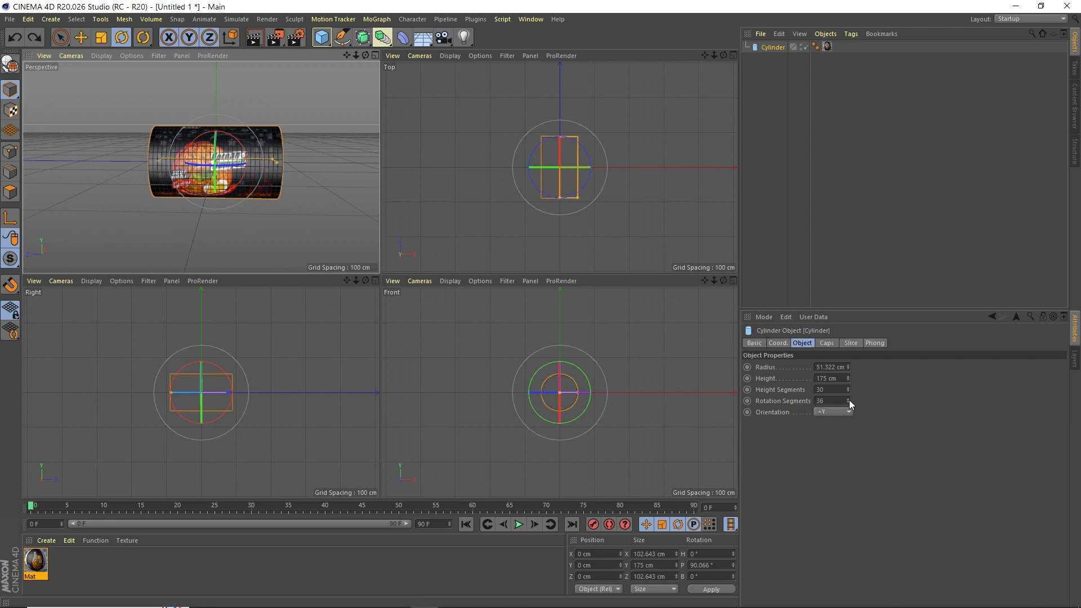
# Set the cylinder's rotation segments to 54 and convert it into an editable polygon object
pyautogui.moveTo(849, 400); pyautogui.dragTo(853, 385)
pyautogui.click(326, 220)
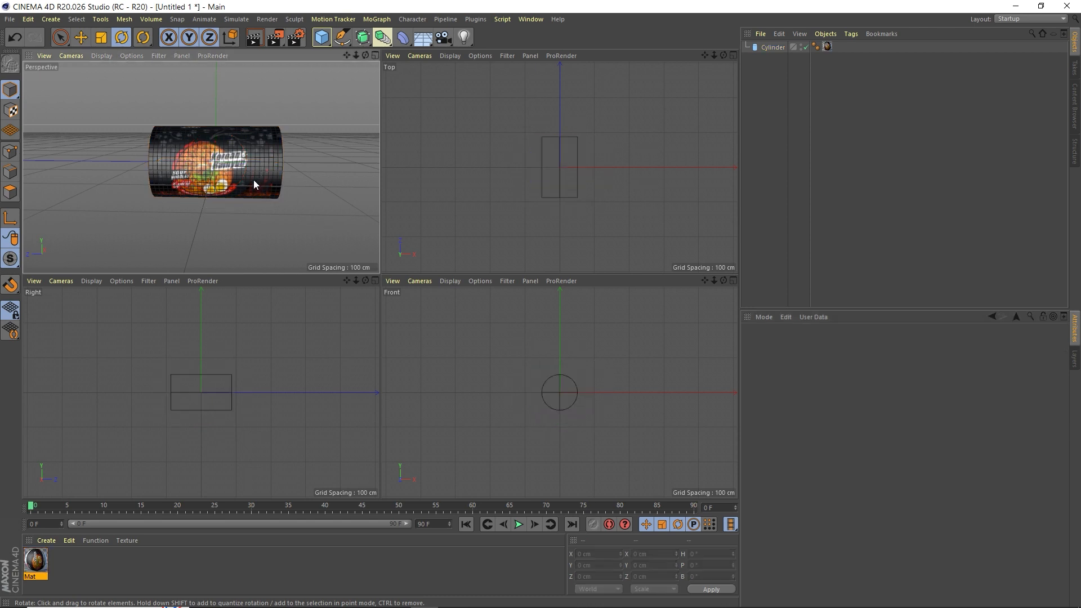
pyautogui.click(254, 181)
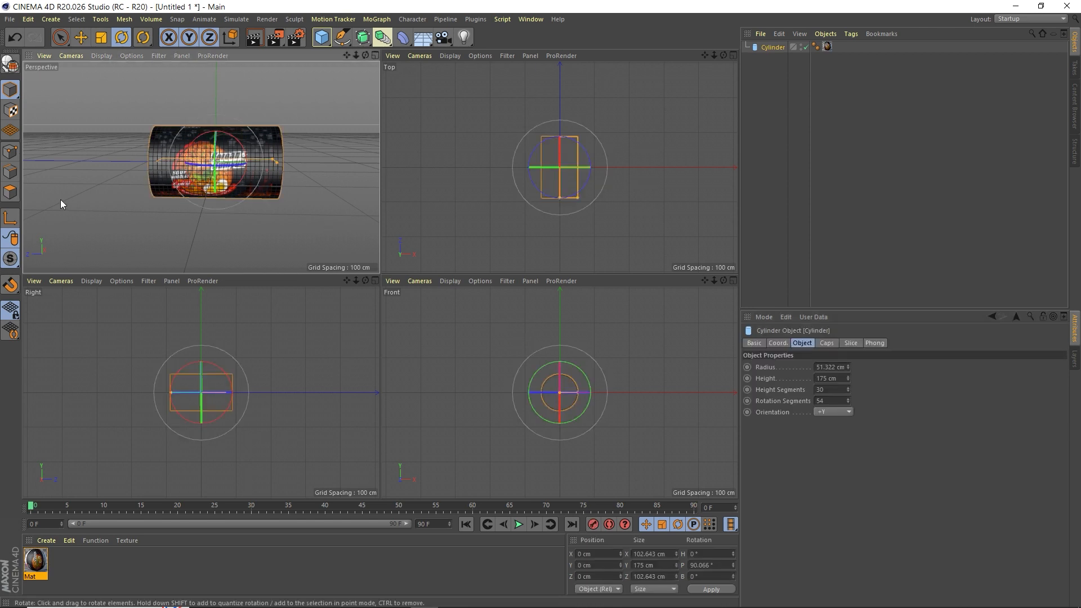
pyautogui.click(11, 65)
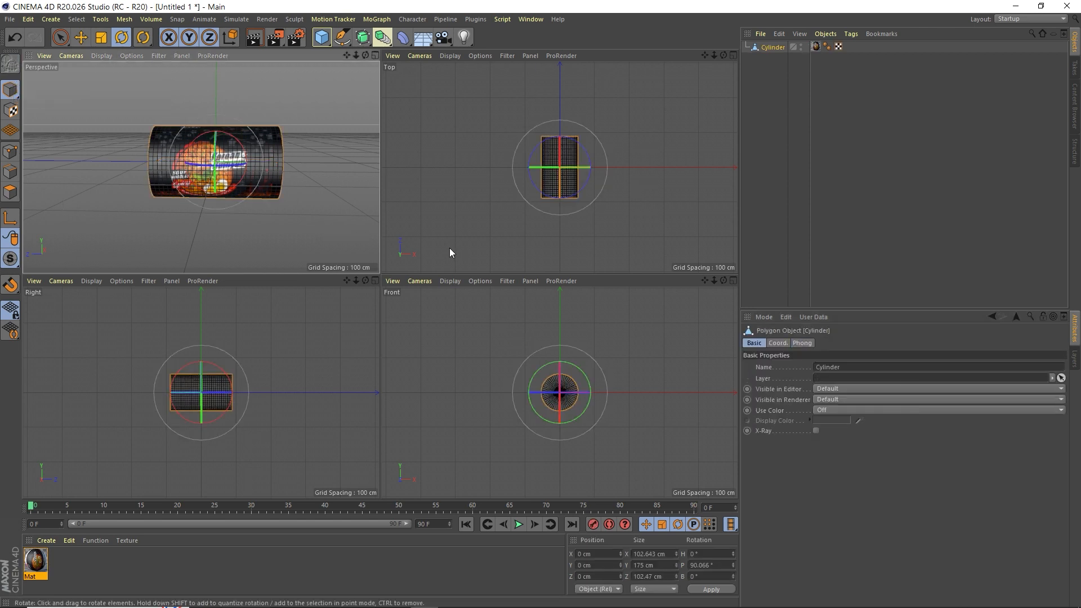
# Scale the cylinder along X in the Front view to flatten it to about 50 cm
pyautogui.click(514, 311)
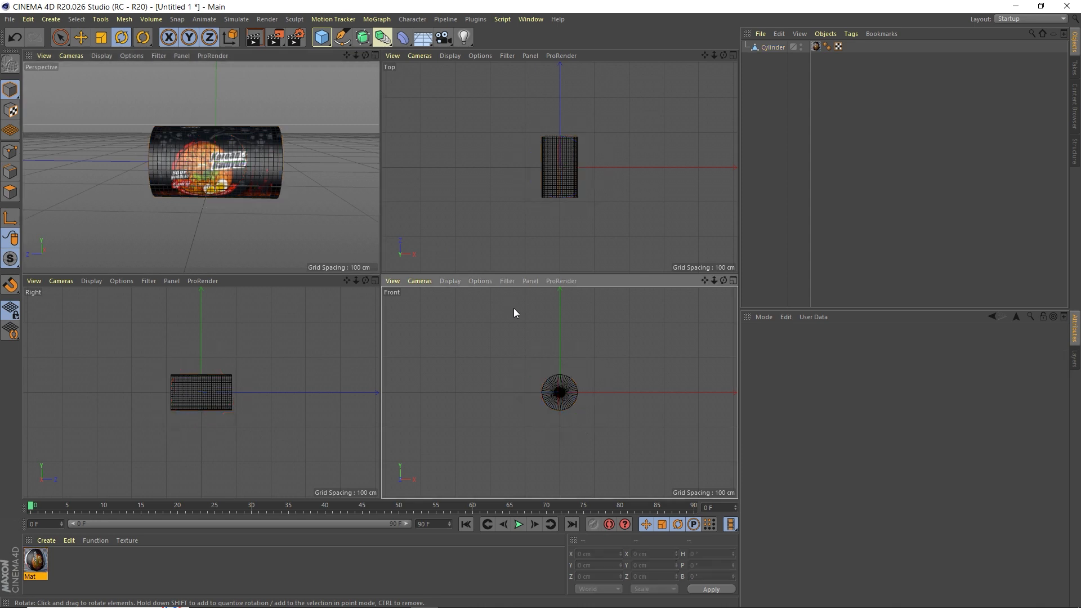
pyautogui.click(559, 391)
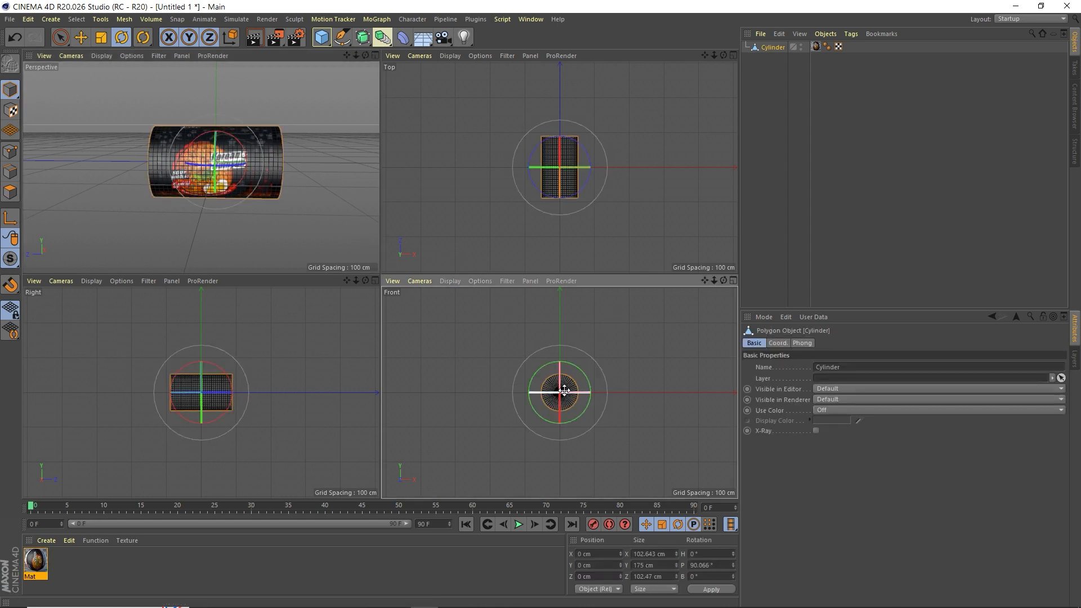
pyautogui.click(101, 39)
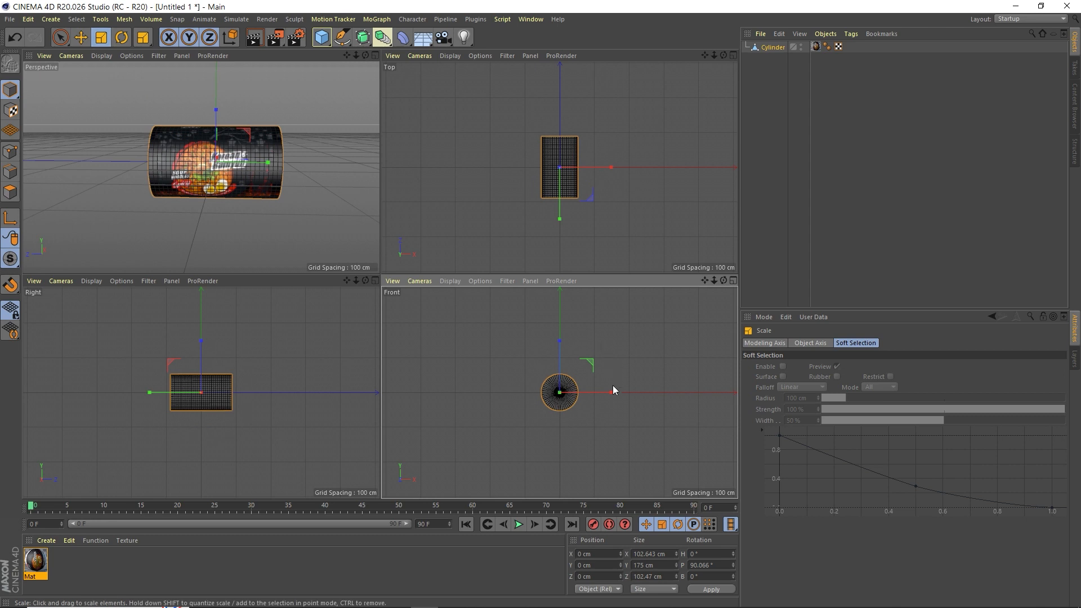
pyautogui.moveTo(611, 392); pyautogui.dragTo(583, 392)
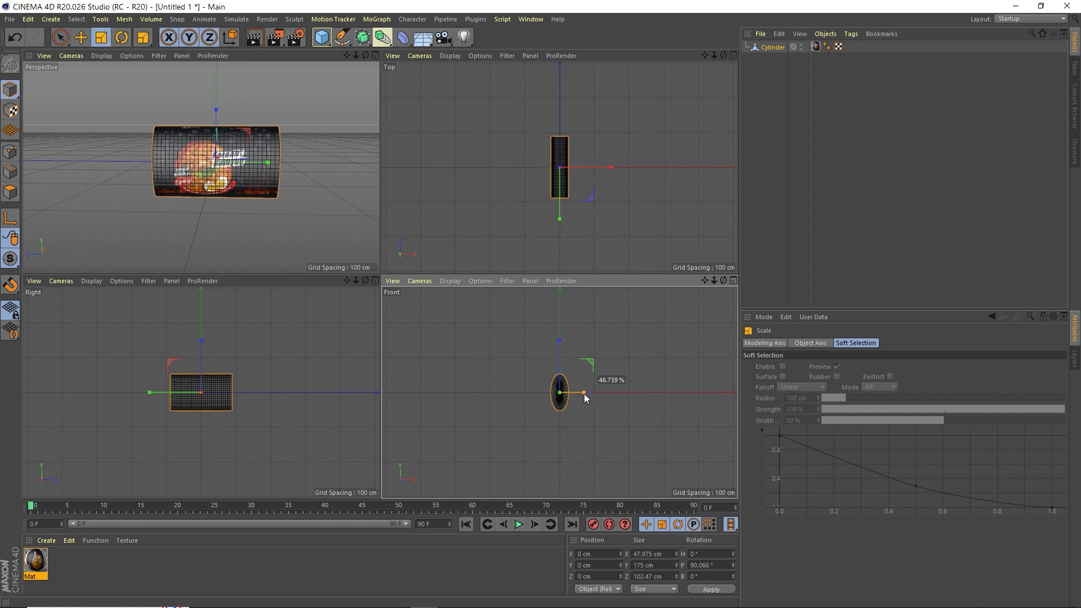
pyautogui.moveTo(583, 392); pyautogui.dragTo(586, 393)
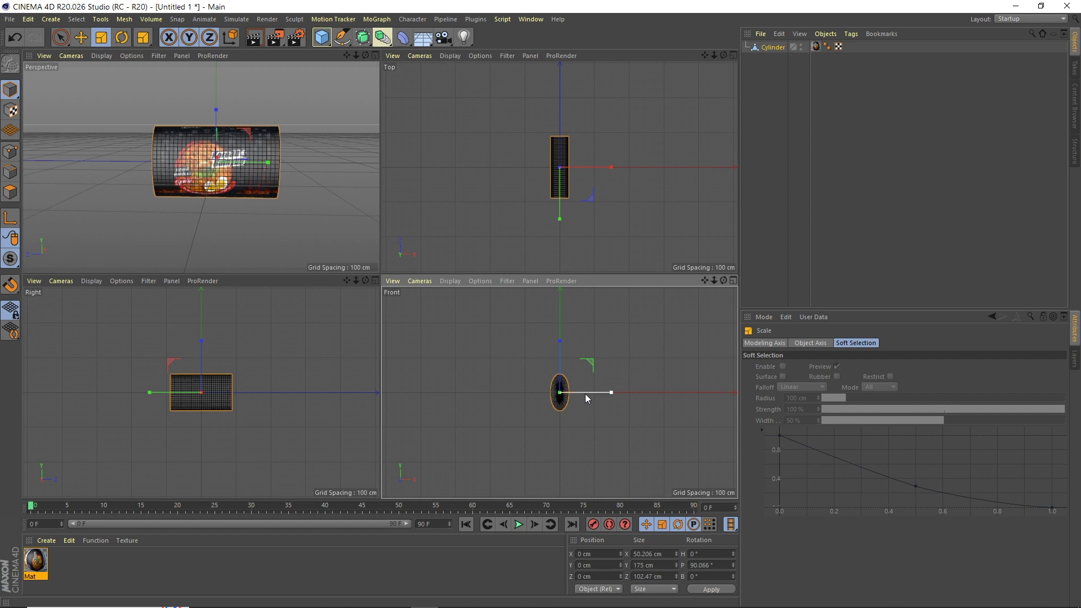
# Scale the cylinder in the Perspective view to about 43 cm in X, 170 cm in Y and 97 cm in Z
pyautogui.click(335, 193)
pyautogui.click(375, 55)
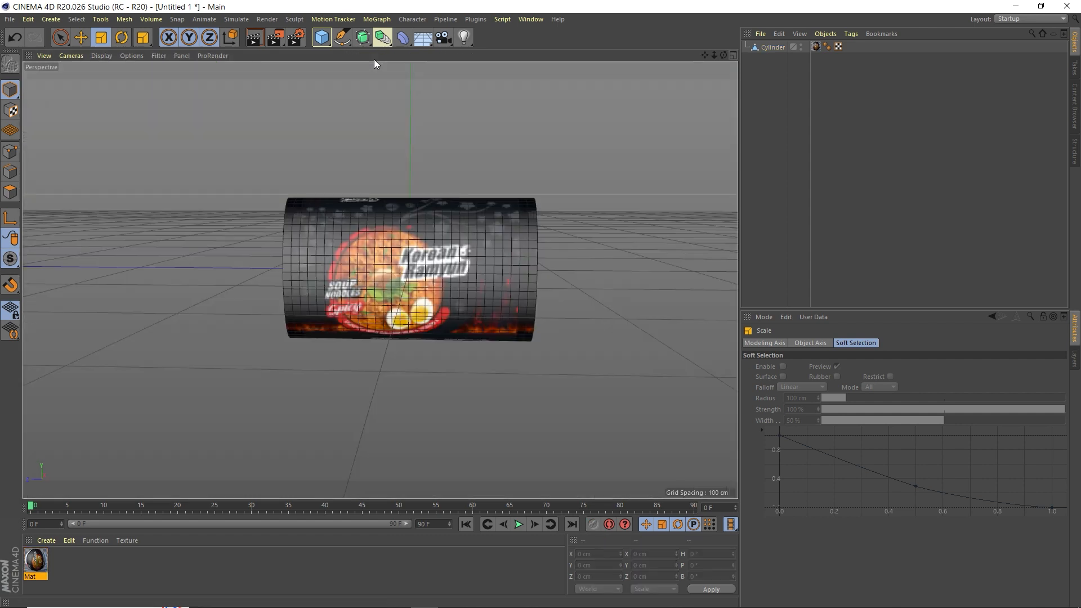
pyautogui.moveTo(724, 56); pyautogui.dragTo(777, 45)
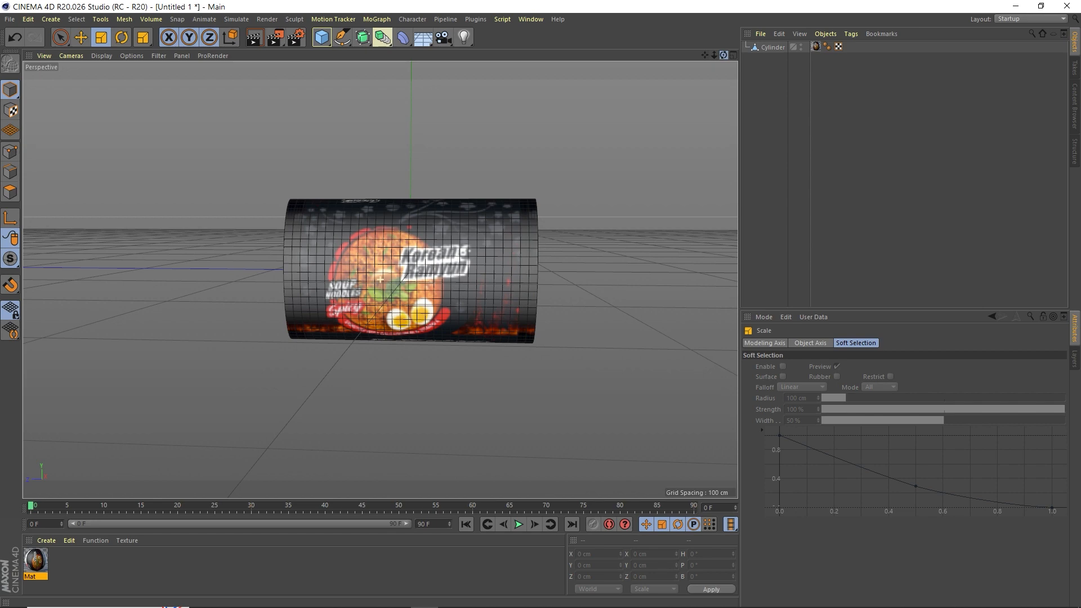
pyautogui.click(773, 47)
pyautogui.press('s')
pyautogui.moveTo(723, 55); pyautogui.dragTo(692, 40)
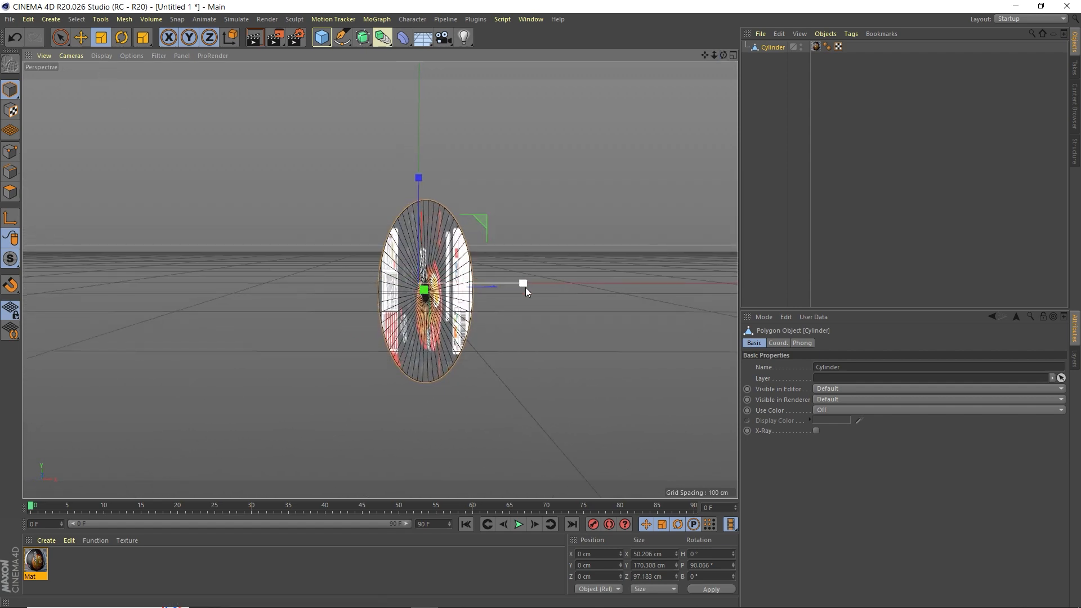
pyautogui.moveTo(523, 284); pyautogui.dragTo(506, 288)
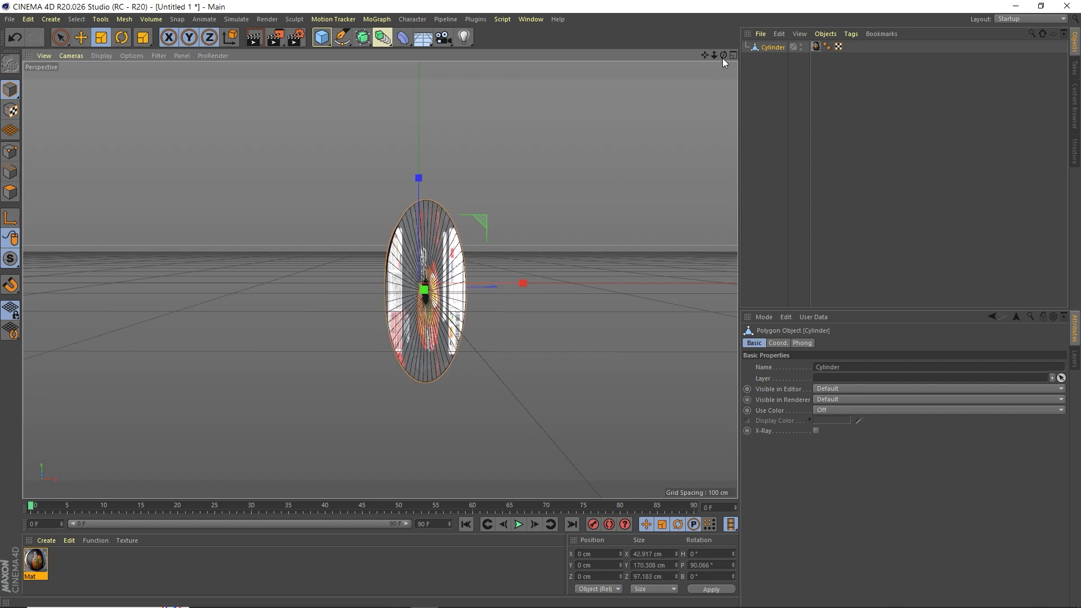
pyautogui.moveTo(722, 55); pyautogui.dragTo(609, 47)
pyautogui.moveTo(704, 55); pyautogui.dragTo(867, 55)
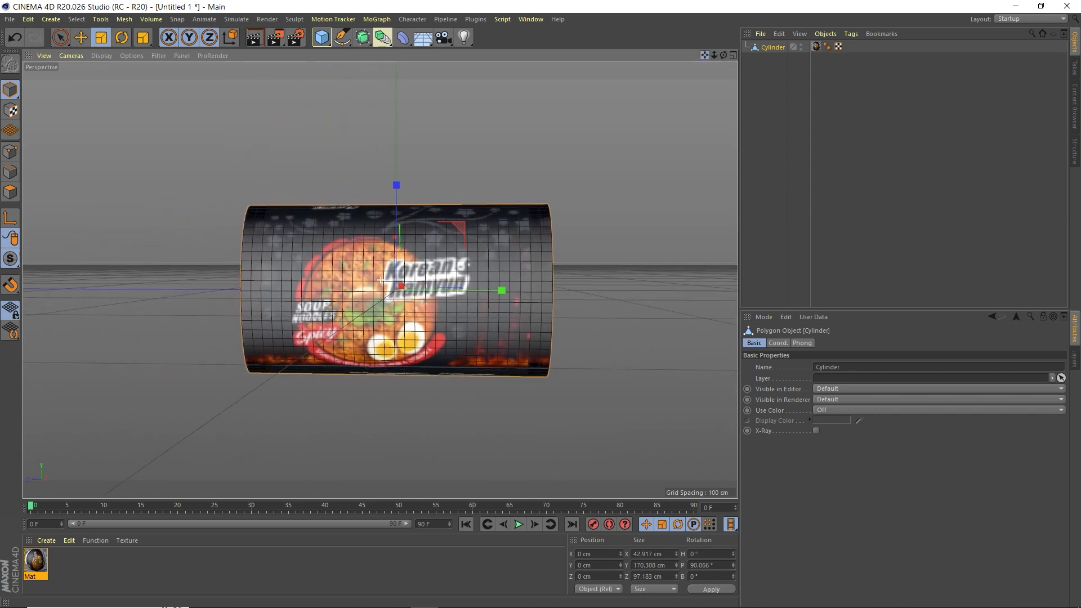
# Shift the wrapper artwork around the cylinder by setting its texture tag's Offset U to -3%
pyautogui.click(640, 192)
pyautogui.click(508, 279)
pyautogui.click(816, 46)
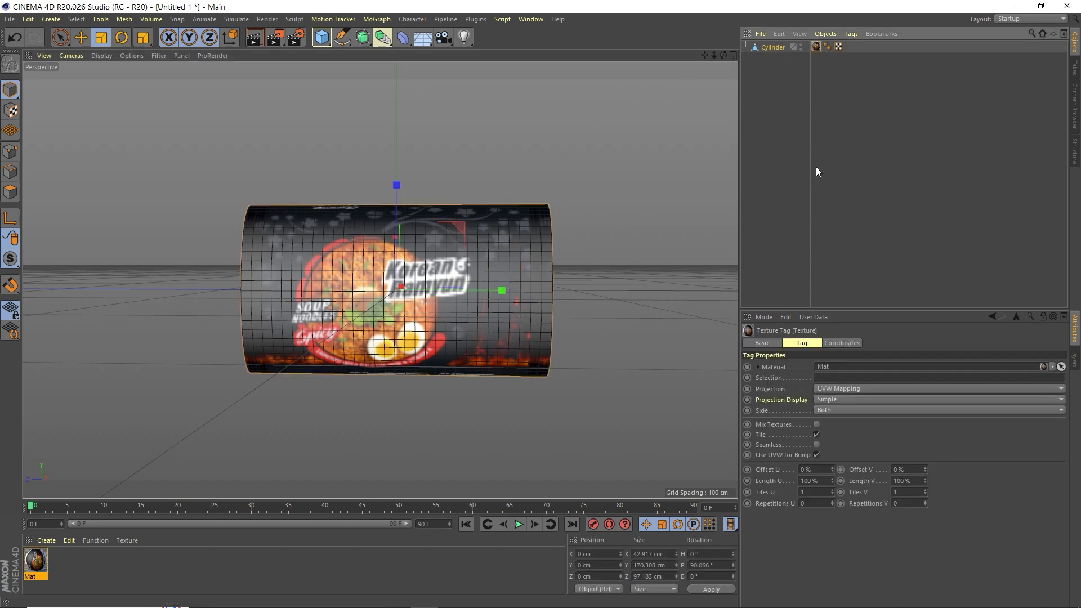
pyautogui.click(833, 467)
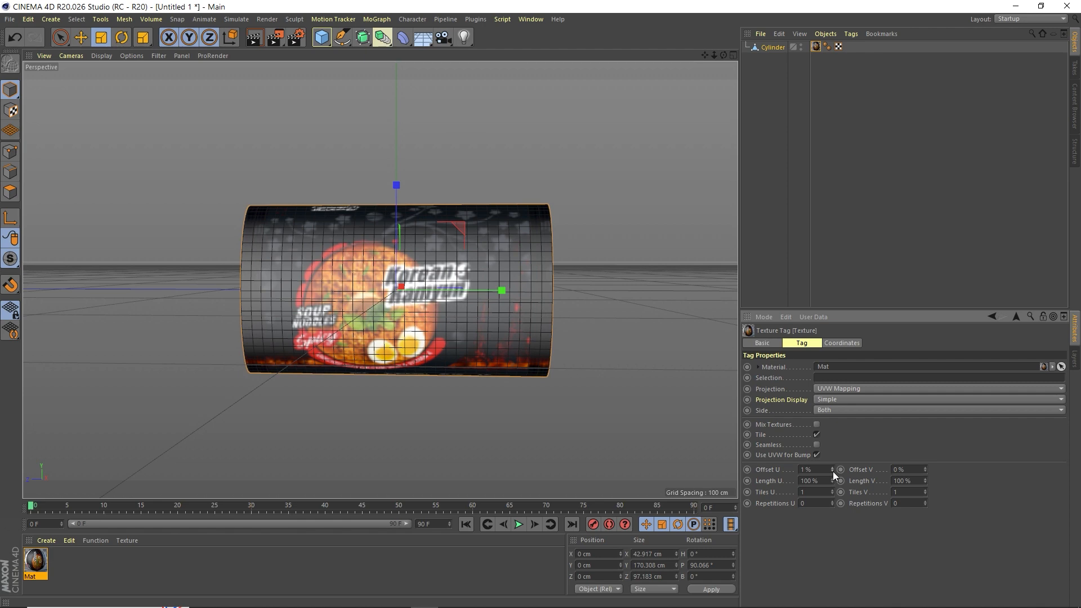
pyautogui.click(832, 472)
pyautogui.click(832, 472)
pyautogui.click(832, 471)
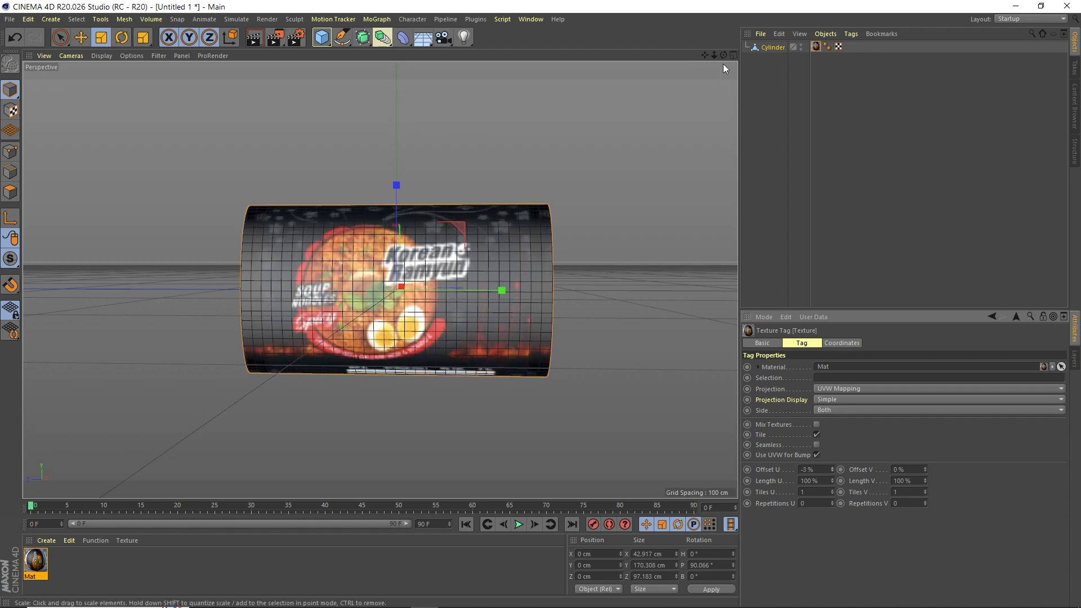
# Inspect the artwork from the cylinder's underside and set the texture tag's Offset U to 1%
pyautogui.moveTo(724, 55); pyautogui.dragTo(653, 101)
pyautogui.moveTo(380, 279); pyautogui.dragTo(380, 279)
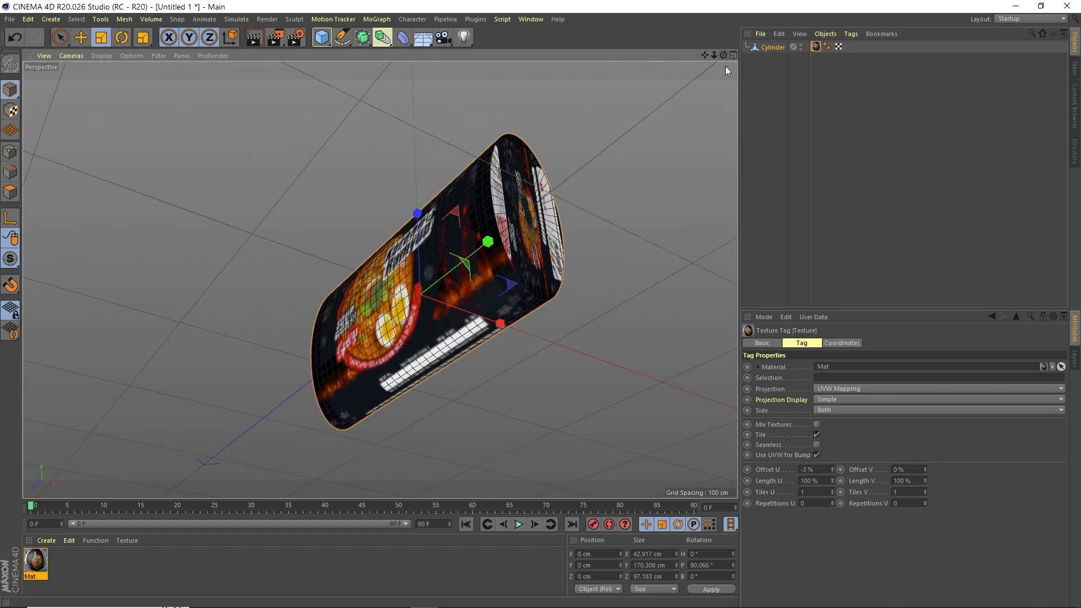
pyautogui.click(832, 472)
pyautogui.click(832, 467)
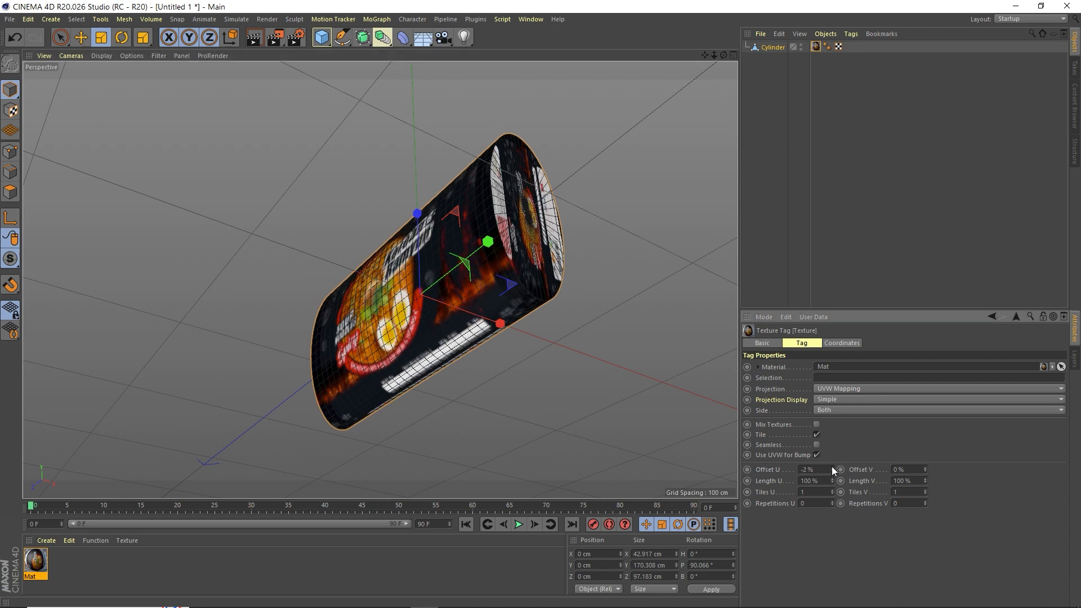
pyautogui.click(832, 467)
pyautogui.click(832, 467)
pyautogui.click(832, 467)
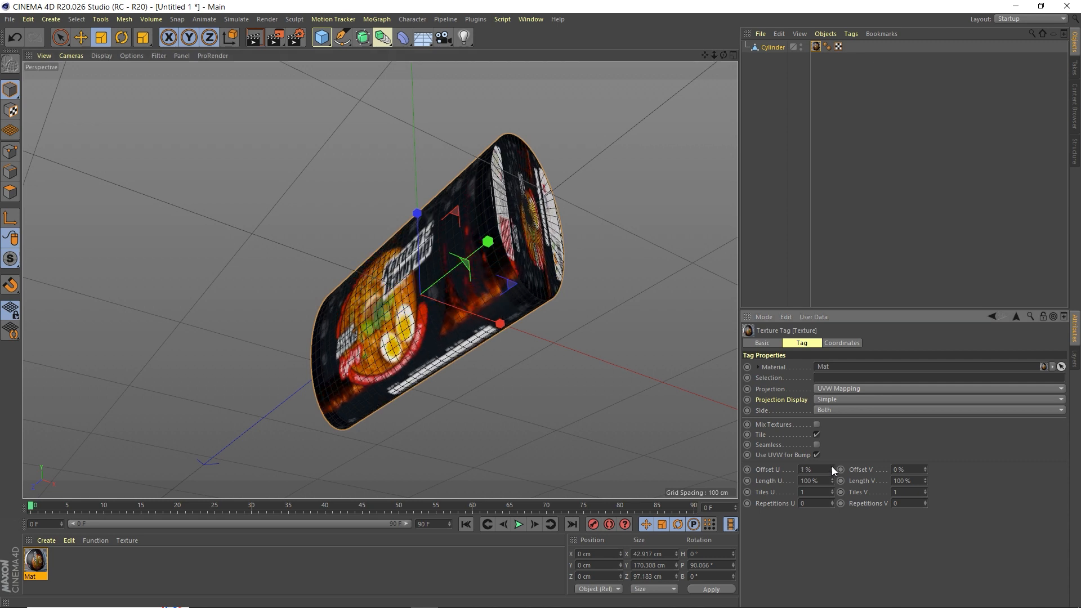
pyautogui.moveTo(723, 54); pyautogui.dragTo(661, 77)
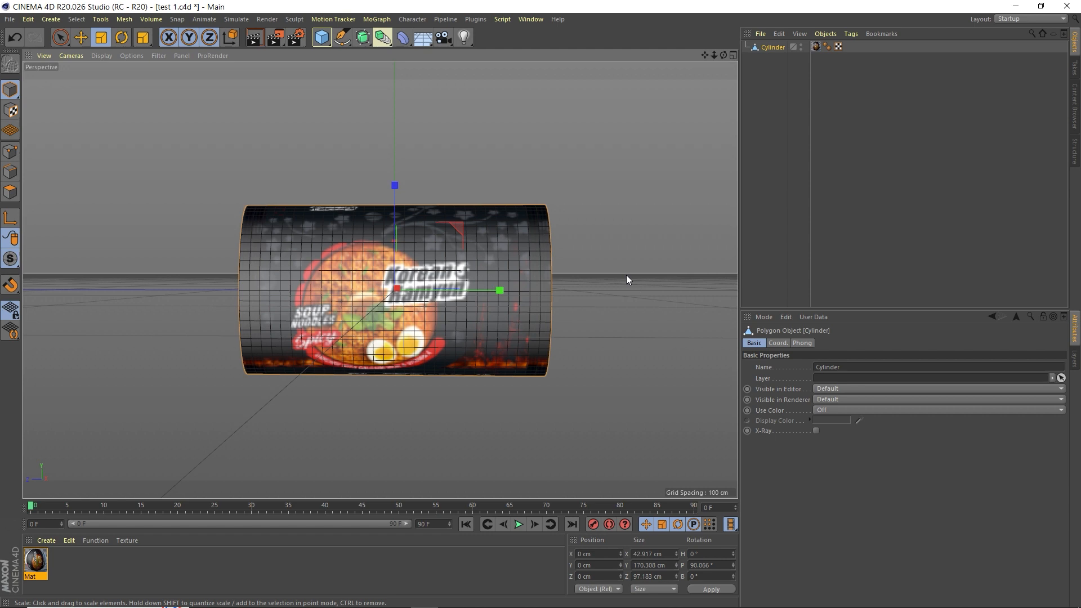
# Add an FFD deformer and make it a child of the Cylinder object
pyautogui.click(404, 39)
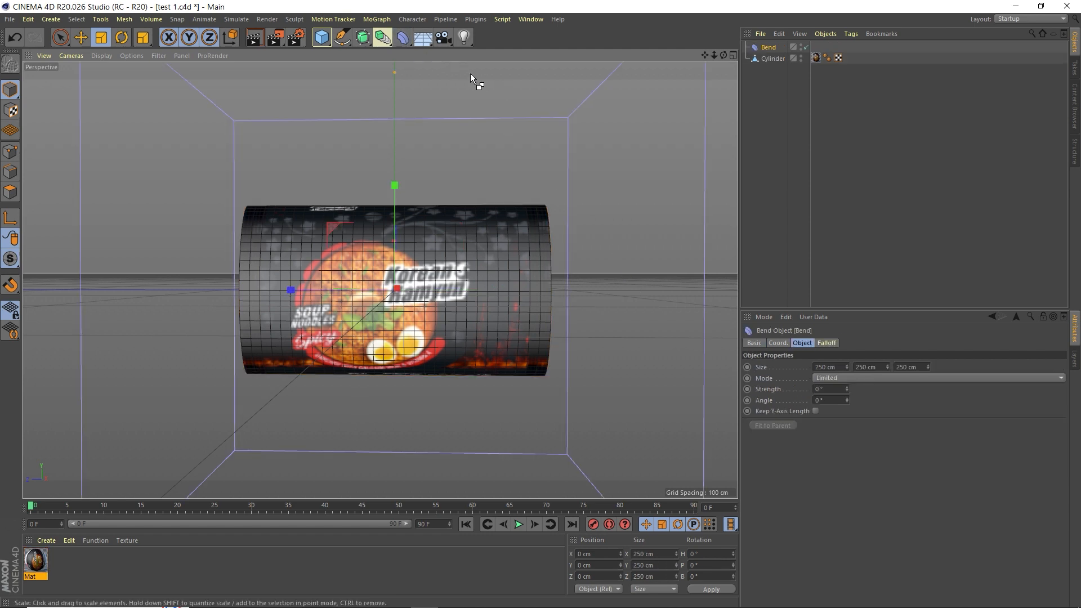
pyautogui.hotkey('ctrl', 'z')
pyautogui.click(411, 45)
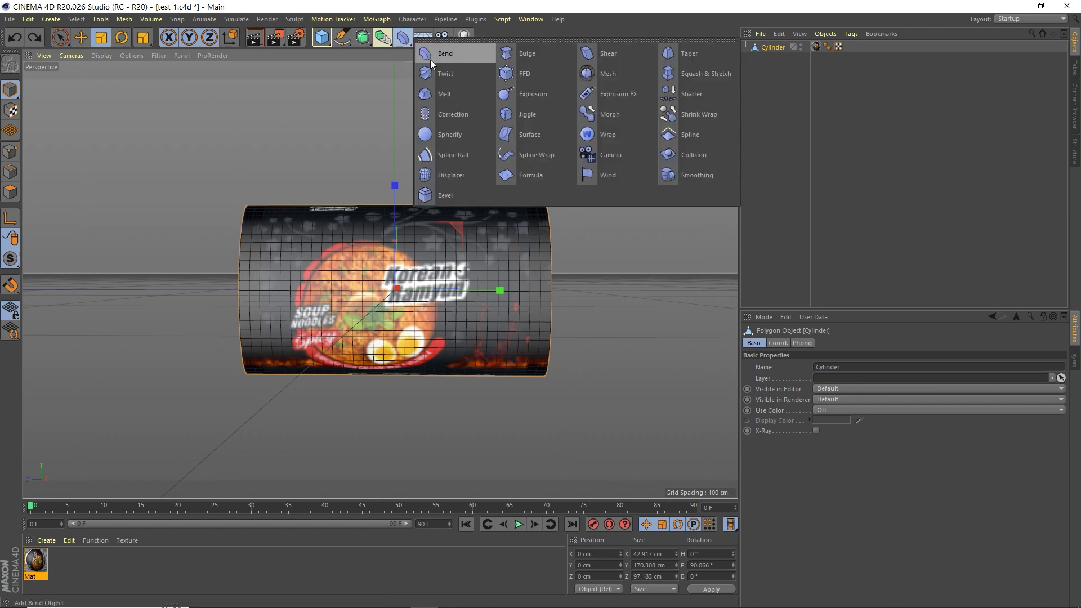
pyautogui.click(534, 73)
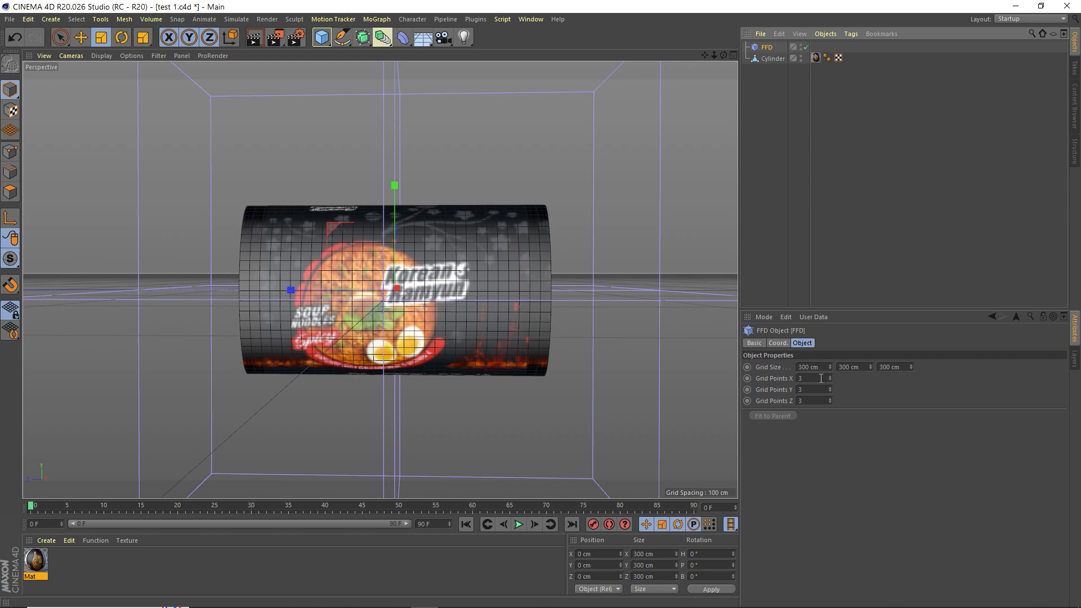
pyautogui.click(756, 152)
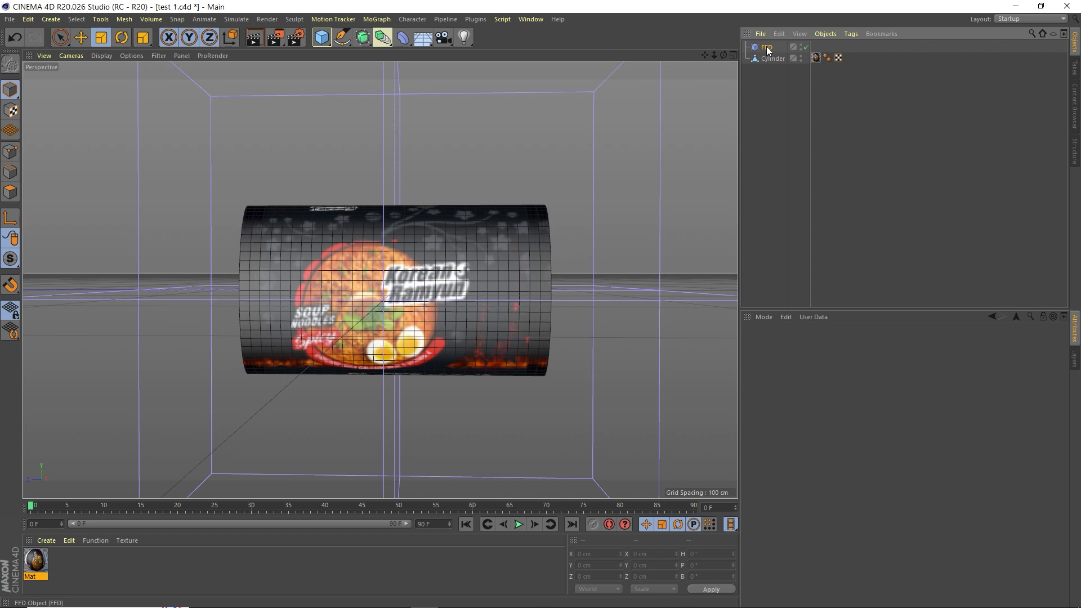
pyautogui.moveTo(767, 50); pyautogui.dragTo(775, 59)
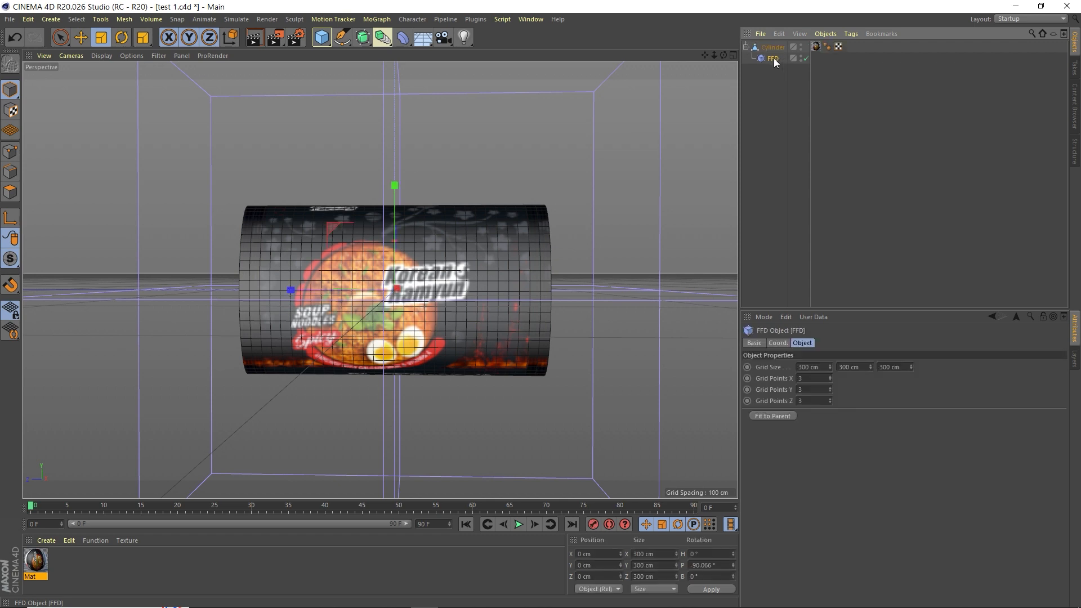
# Fit the FFD deformer to its parent cylinder and set its grid points to 10 in X, 10 in Y and 15 in Z
pyautogui.click(778, 417)
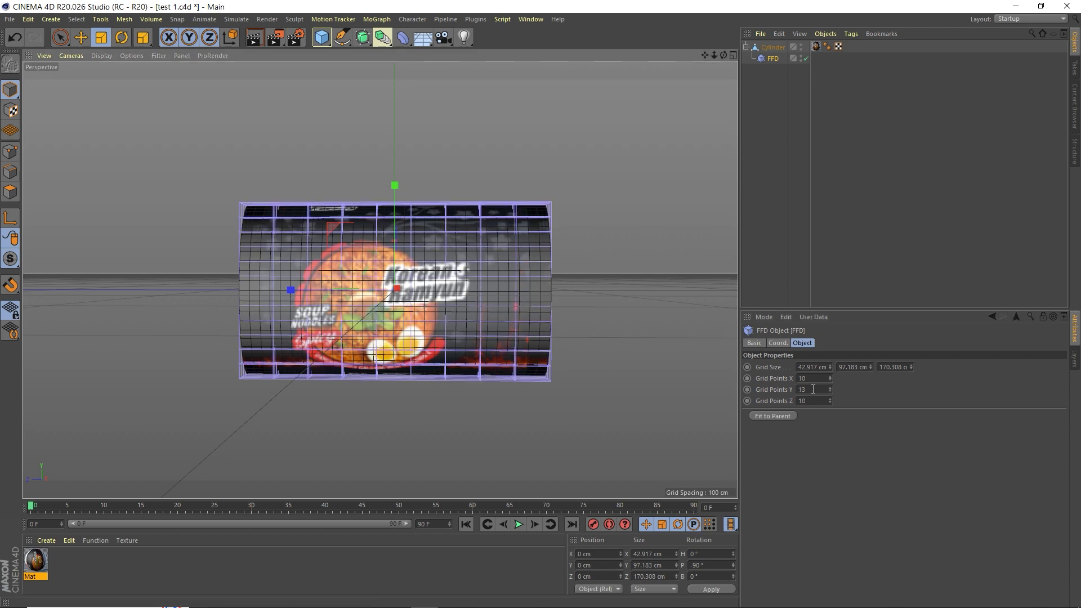
pyautogui.moveTo(812, 389); pyautogui.dragTo(744, 387)
pyautogui.write('10')
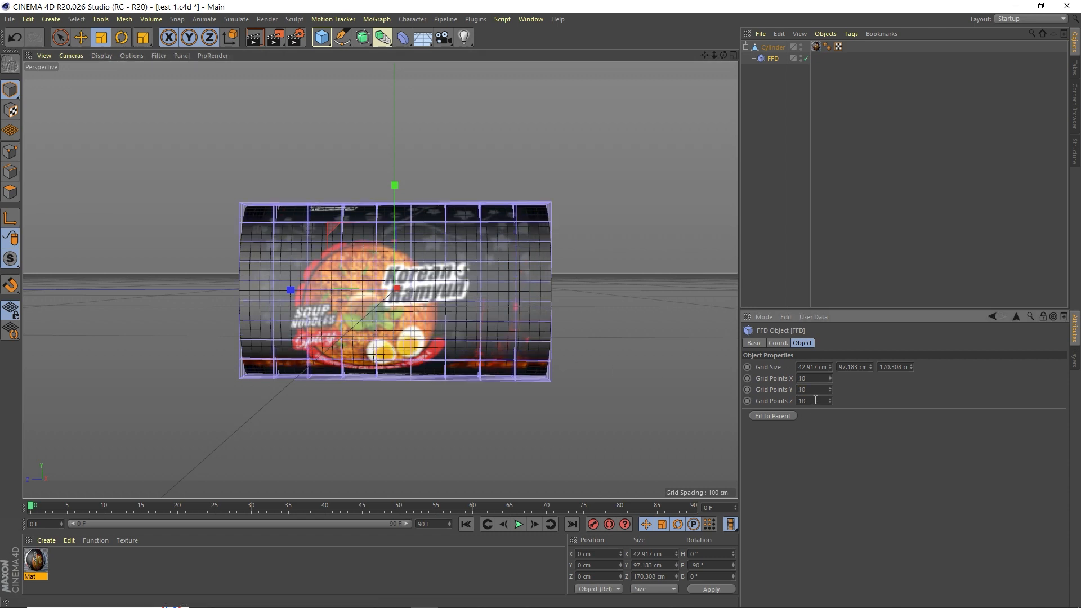
pyautogui.moveTo(813, 400); pyautogui.dragTo(737, 401)
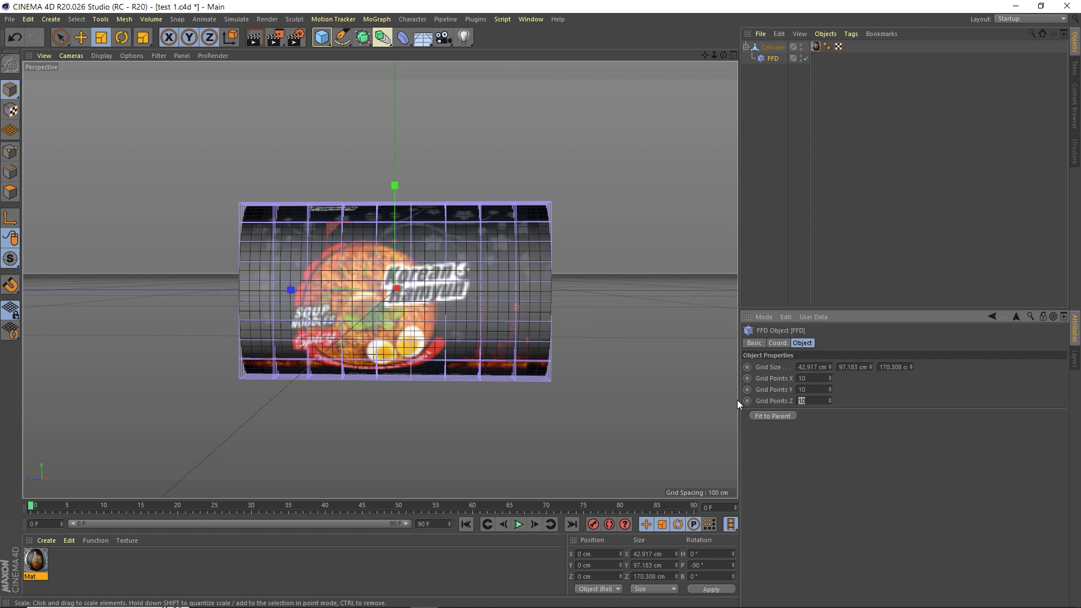
pyautogui.write('10')
pyautogui.click(666, 367)
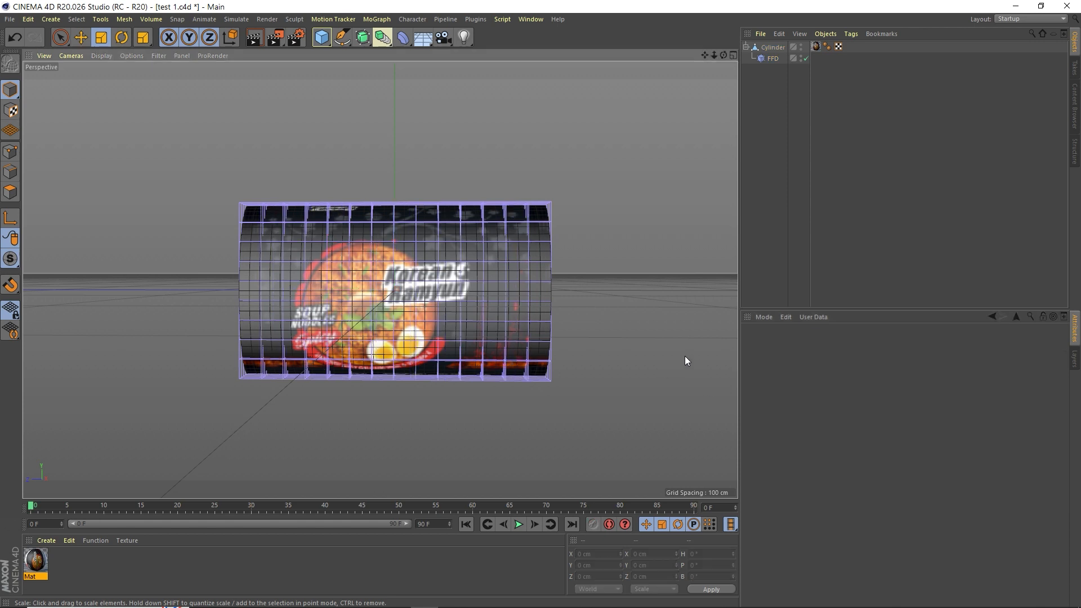
# Set the FFD deformer's Grid Points Z to 20
pyautogui.click(549, 330)
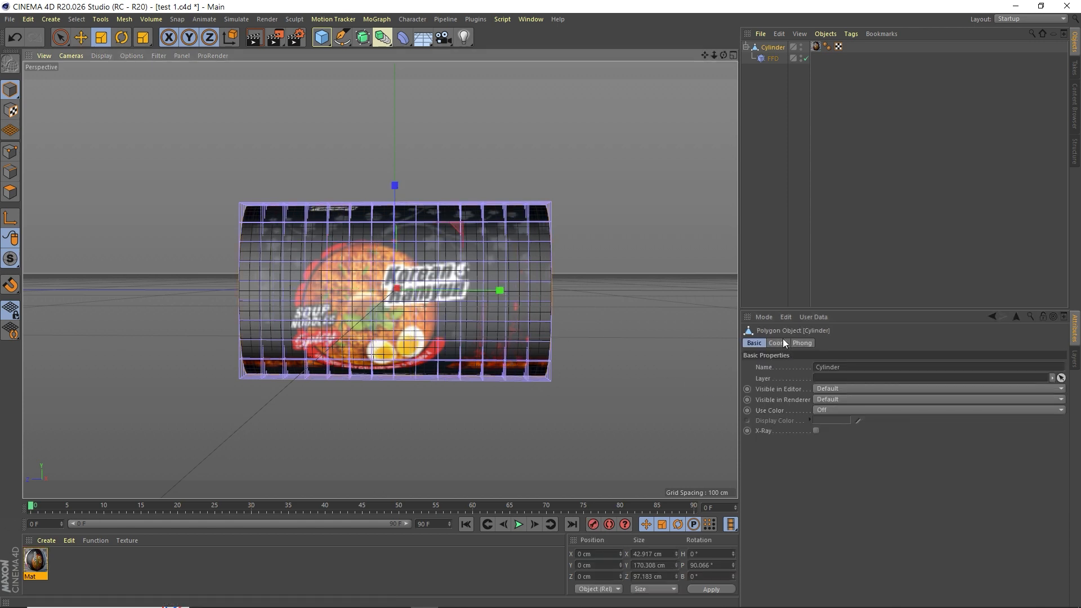
pyautogui.click(803, 76)
pyautogui.click(773, 58)
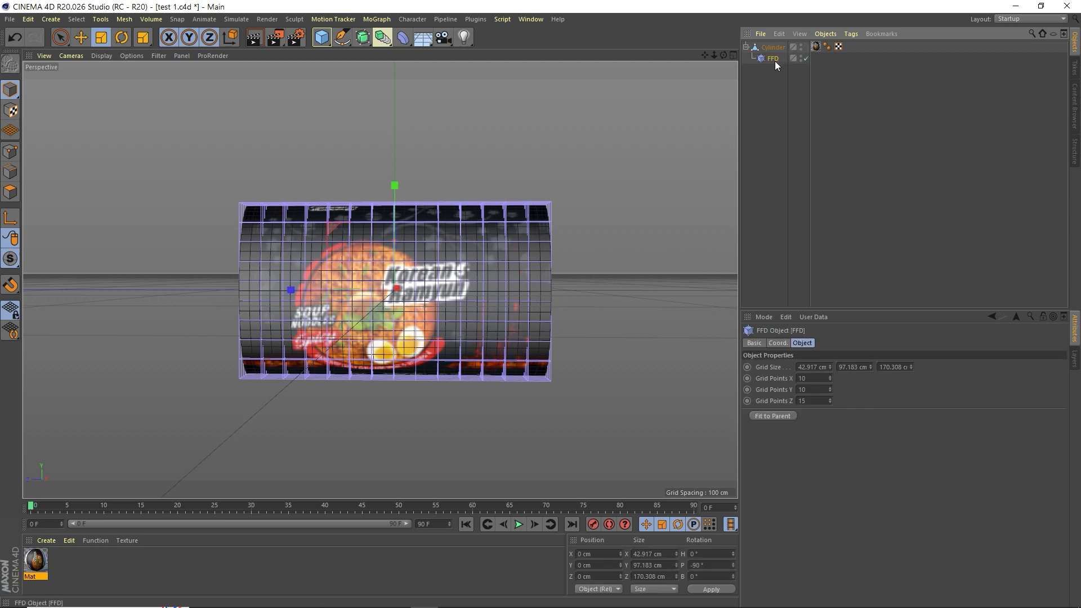
pyautogui.click(817, 402)
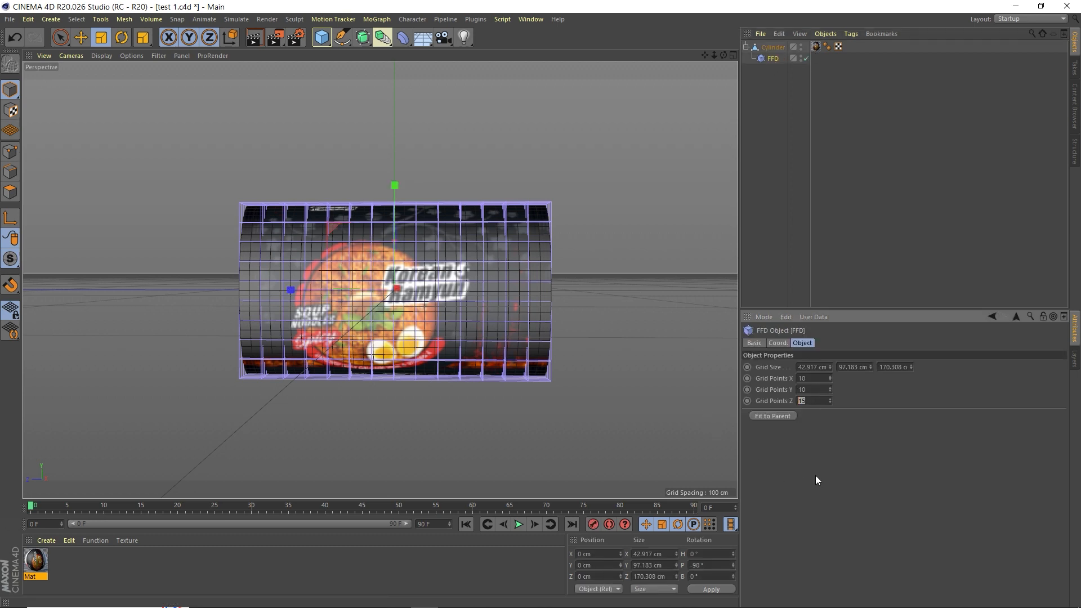
pyautogui.write('20')
pyautogui.press('Return')
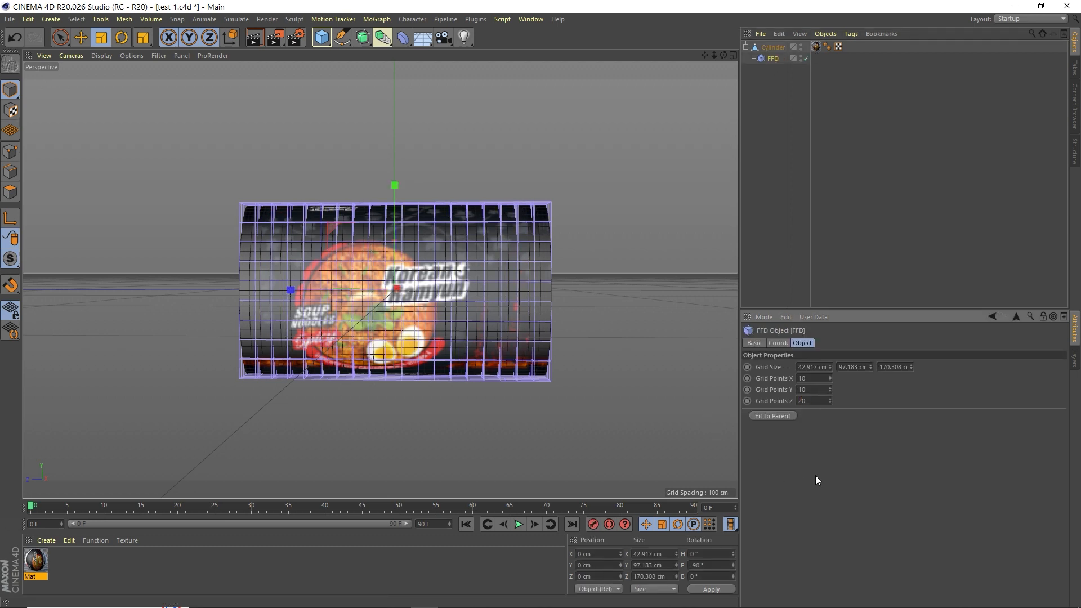
pyautogui.click(638, 359)
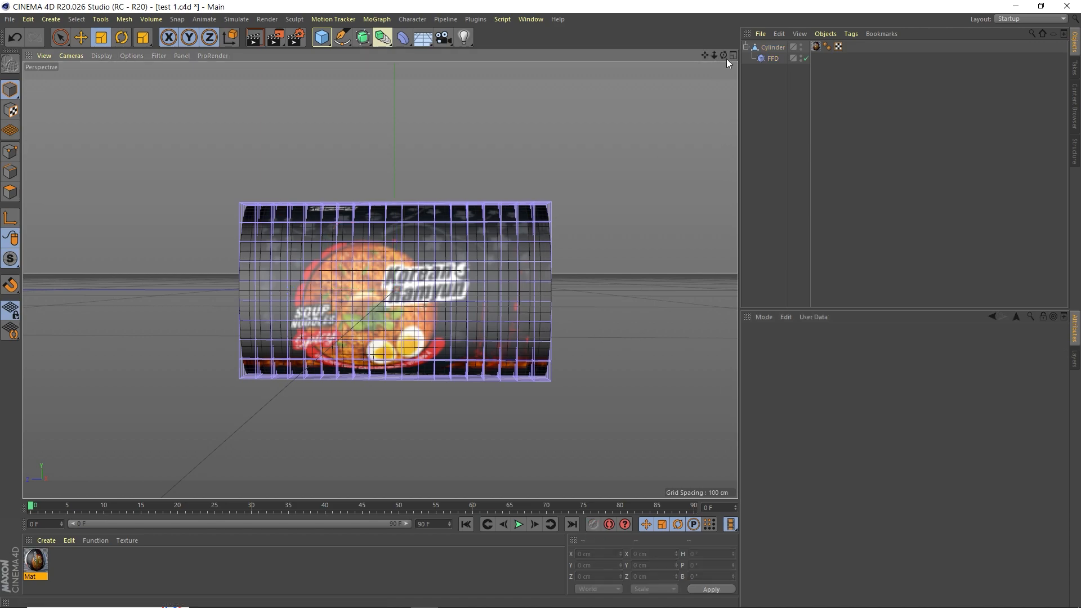
# Rectangle-select the two outermost columns of FFD points at both ends of the packet in the Right view
pyautogui.moveTo(722, 54)
pyautogui.mouseDown()
pyautogui.moveTo(652, 56)
pyautogui.moveTo(782, 49)
pyautogui.moveTo(702, 52)
pyautogui.mouseUp()
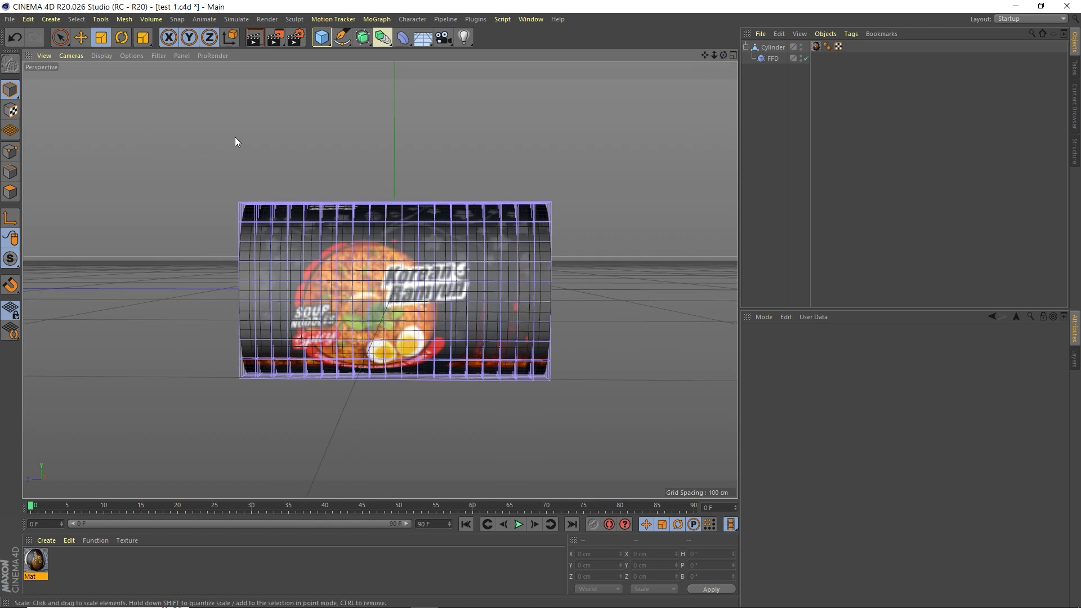
pyautogui.click(773, 58)
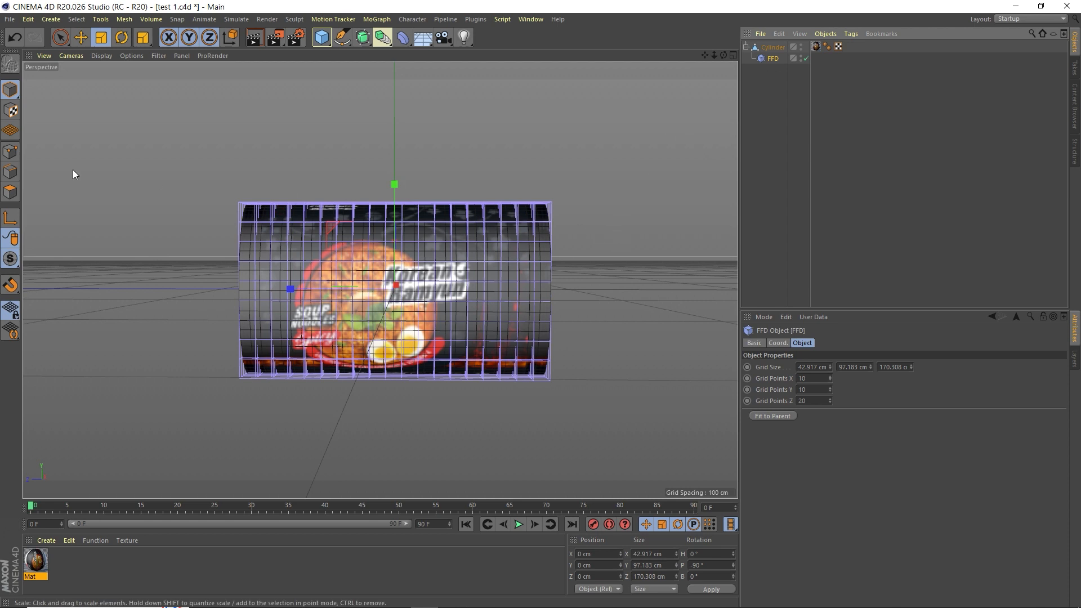
pyautogui.click(10, 152)
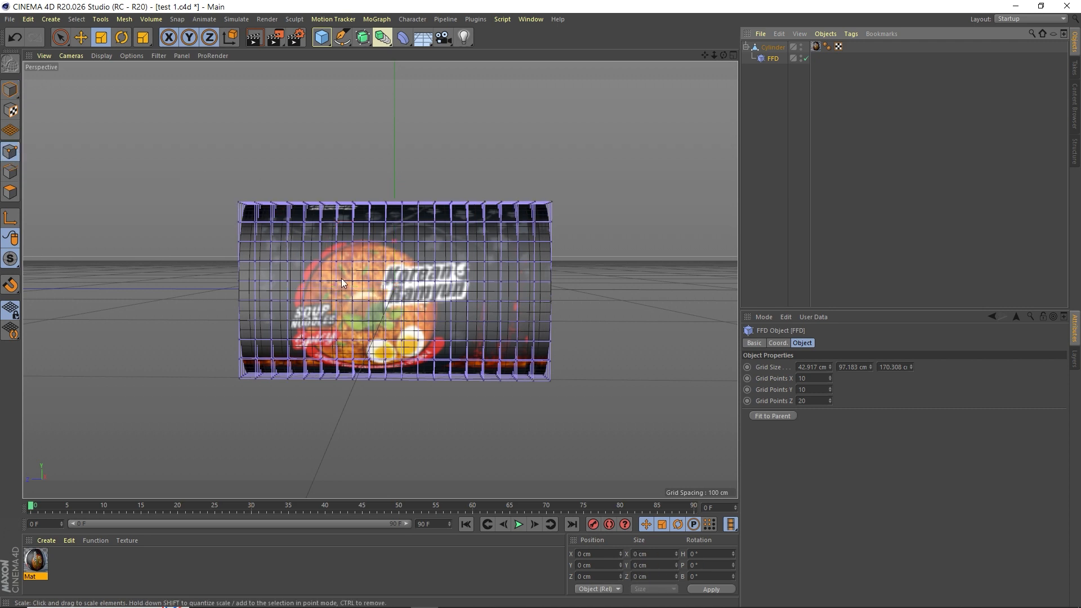
pyautogui.click(734, 55)
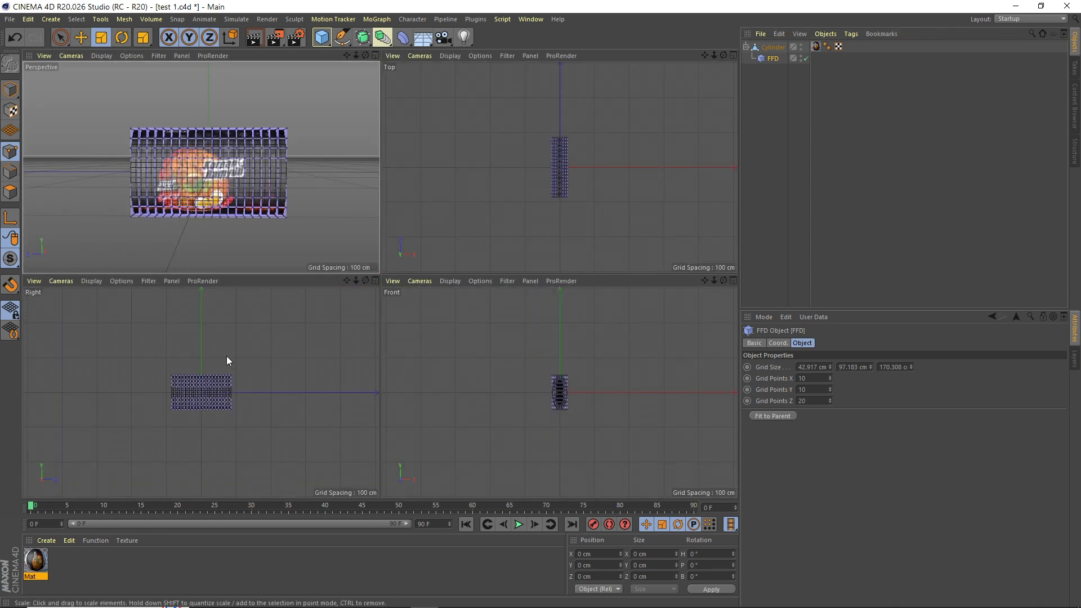
pyautogui.scroll(5, 200, 396)
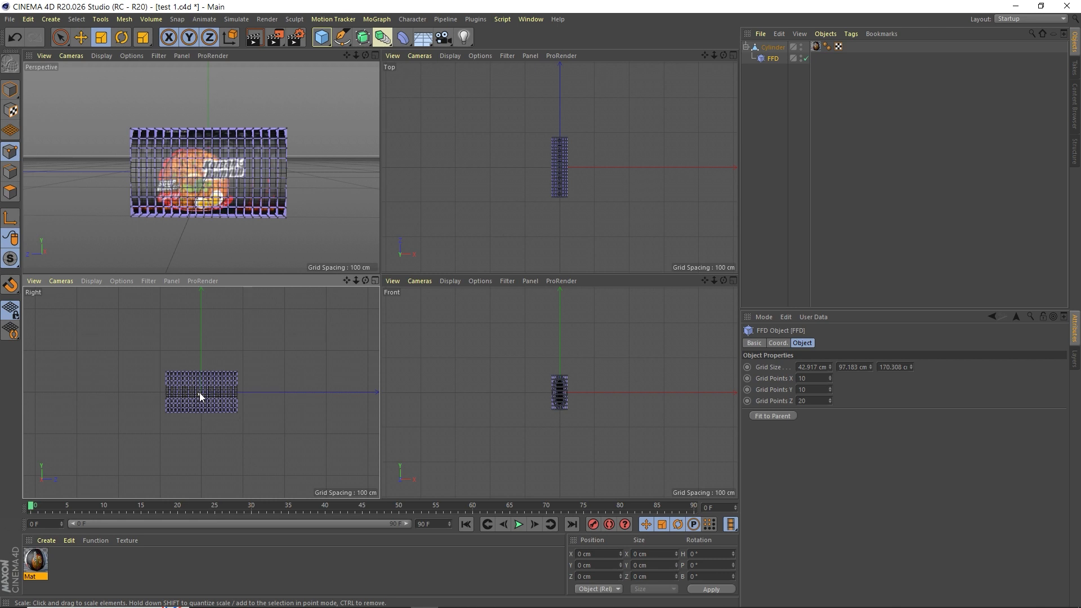
pyautogui.scroll(3, 198, 390)
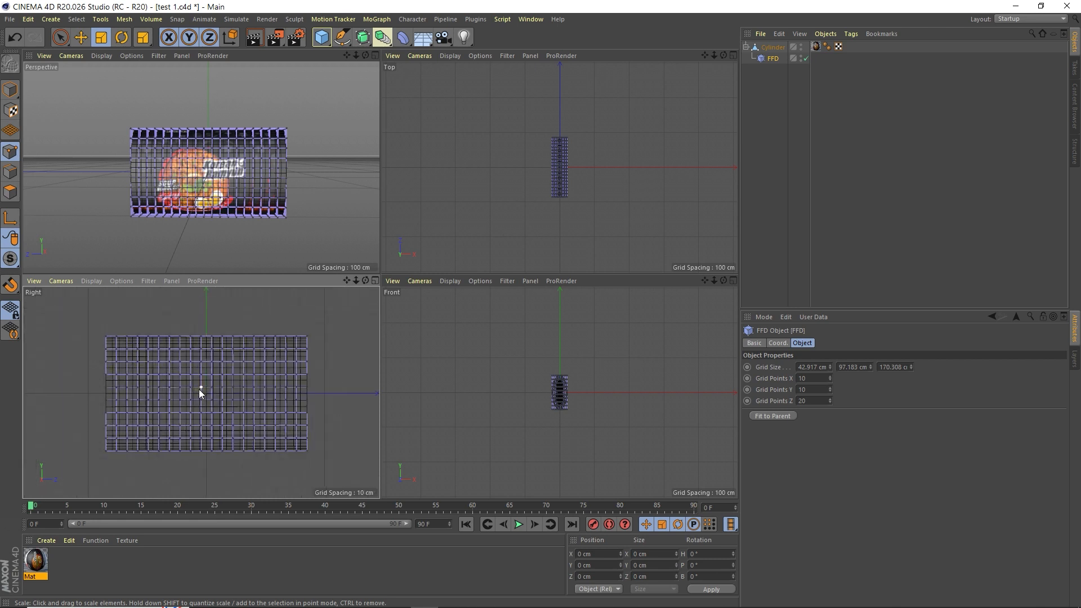
pyautogui.click(61, 39)
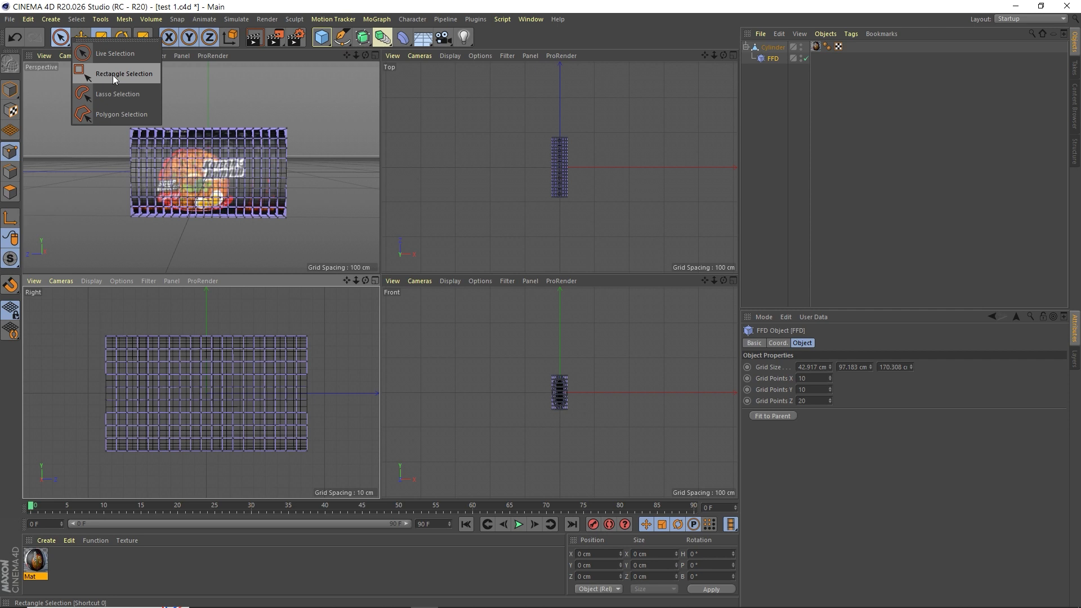
pyautogui.click(133, 76)
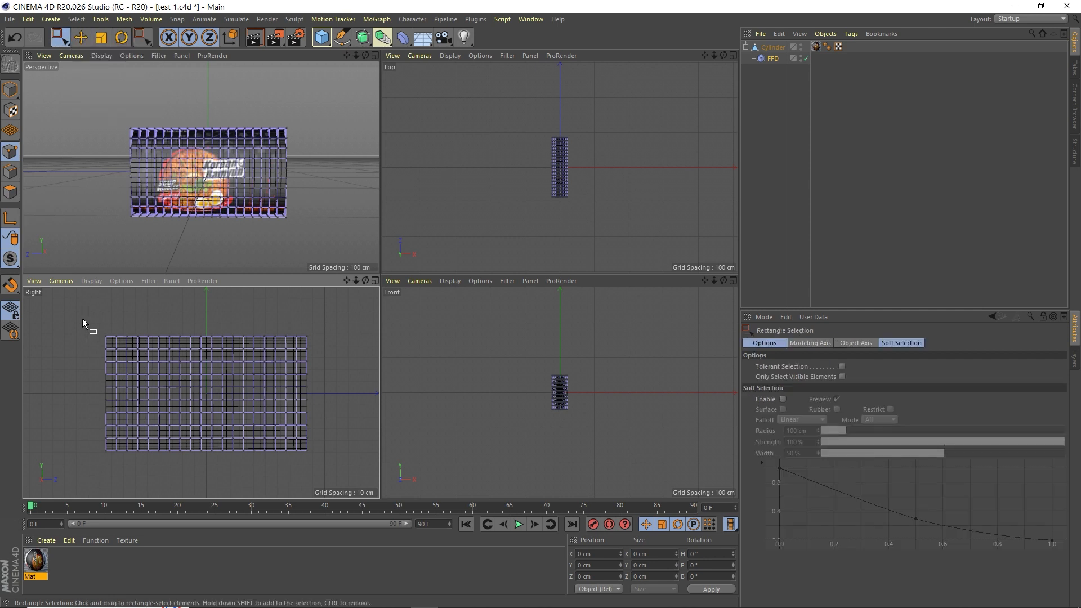
pyautogui.moveTo(82, 318); pyautogui.dragTo(121, 463)
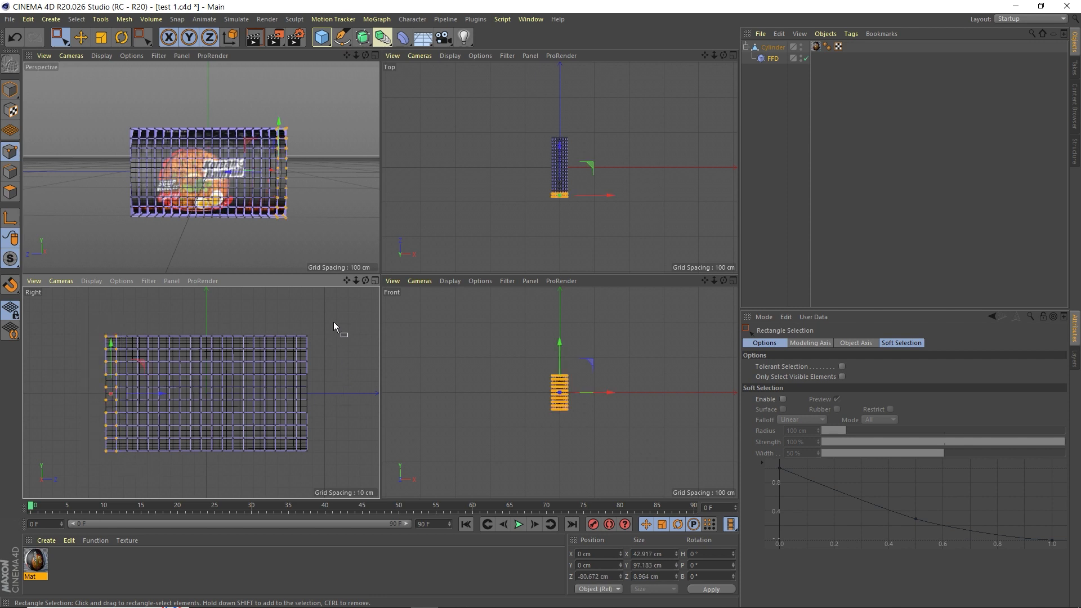
pyautogui.moveTo(329, 316); pyautogui.dragTo(291, 460)
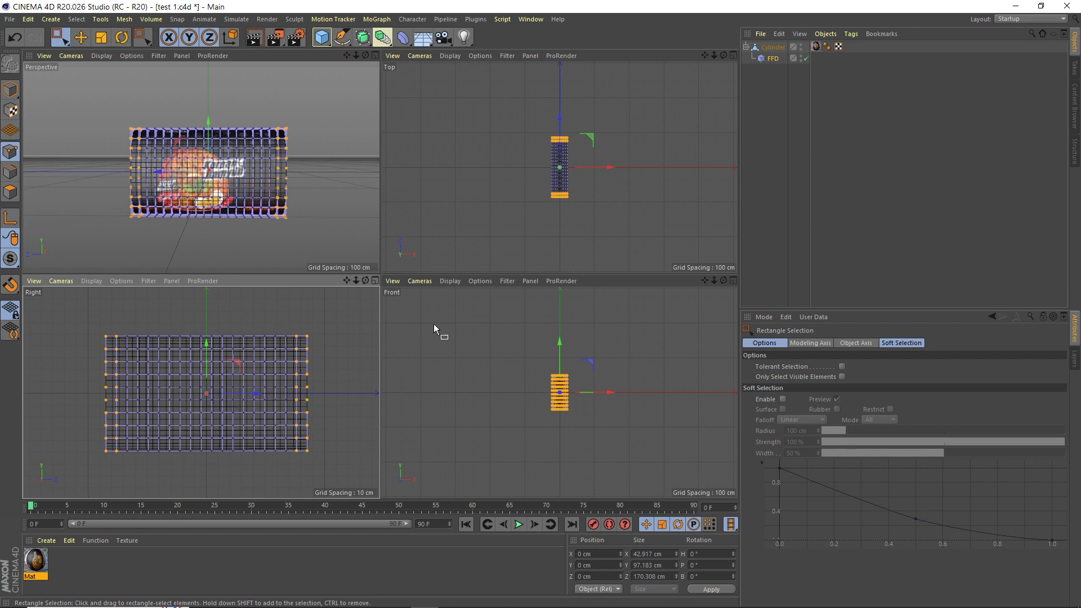
# Scale the selected end points along X to about 0 cm in the Front view to flatten both packet ends, then deselect them
pyautogui.scroll(5, 567, 396)
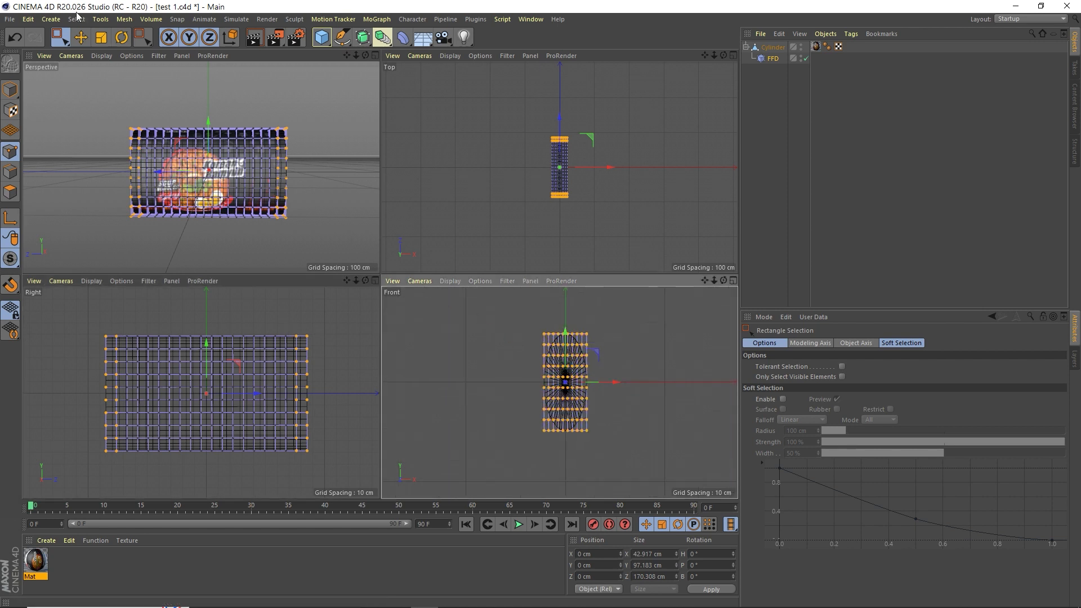
pyautogui.click(101, 38)
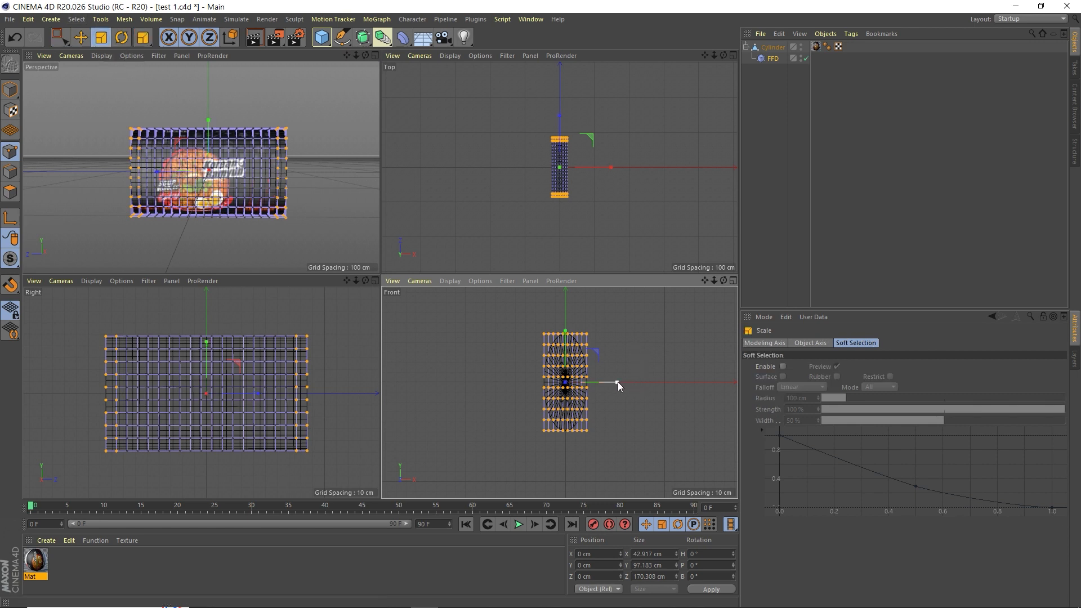
pyautogui.moveTo(617, 382); pyautogui.dragTo(614, 383)
pyautogui.moveTo(613, 382); pyautogui.dragTo(567, 384)
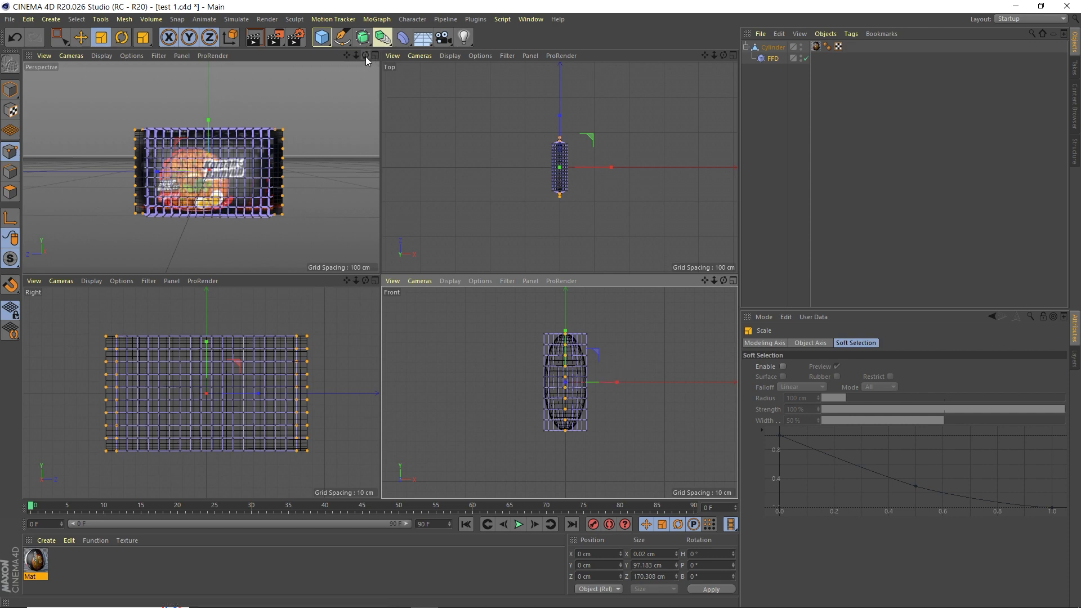
pyautogui.moveTo(365, 57); pyautogui.dragTo(392, 57)
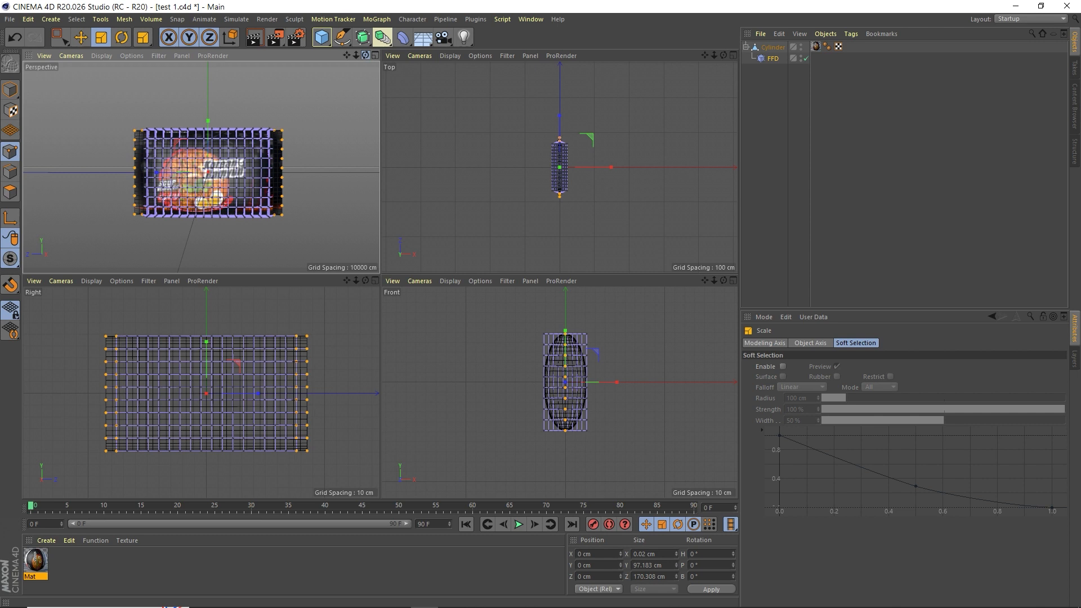
pyautogui.click(353, 115)
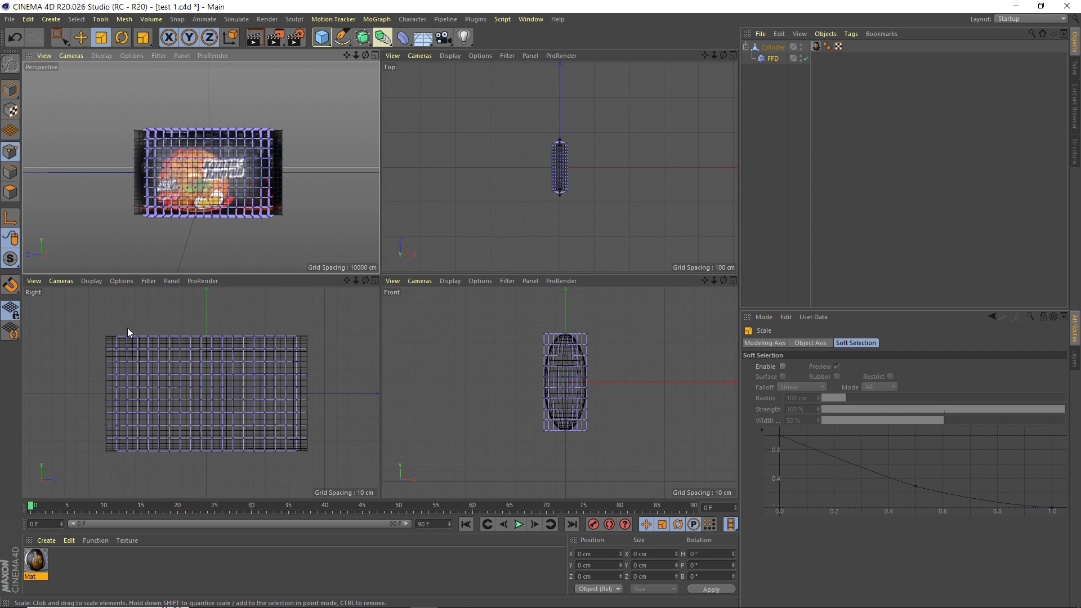
# Select the 16 inner columns of FFD points between the flattened ends and scale them along Y to about 88 cm
pyautogui.press('0')
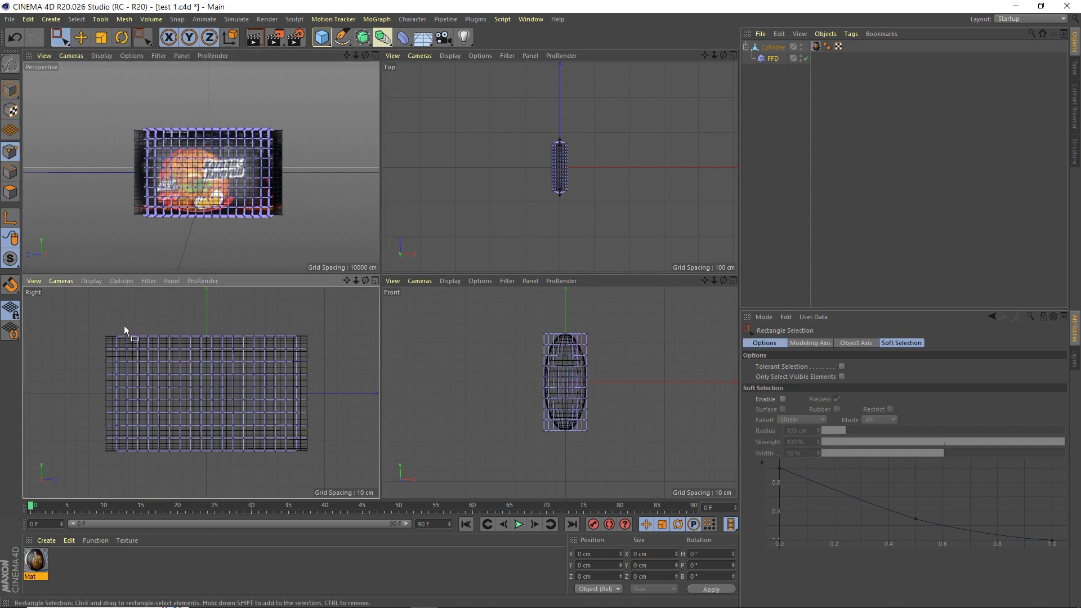
pyautogui.moveTo(124, 326); pyautogui.dragTo(290, 459)
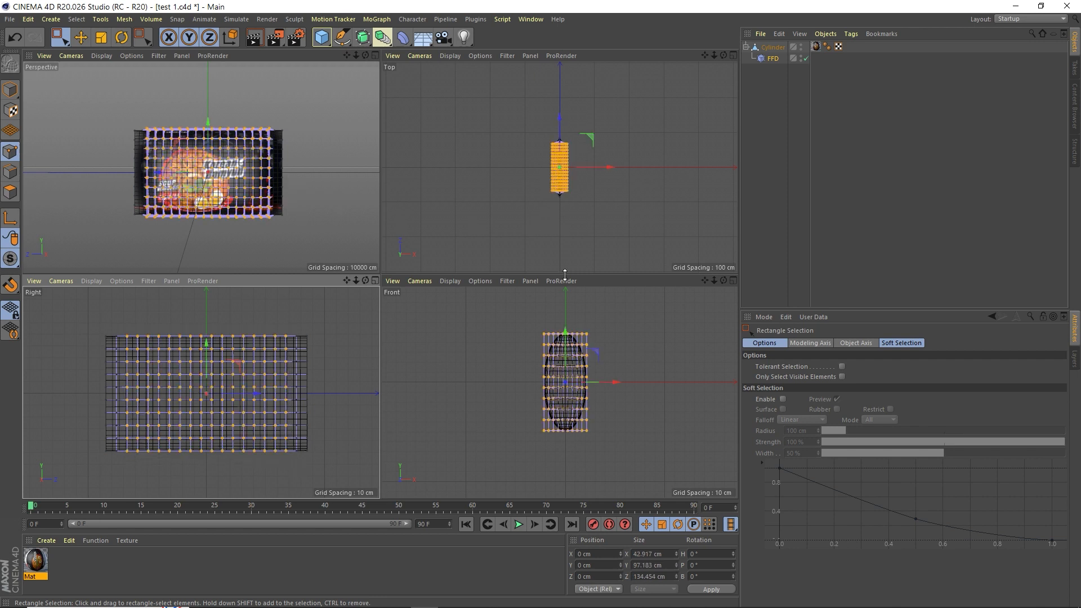
pyautogui.click(101, 38)
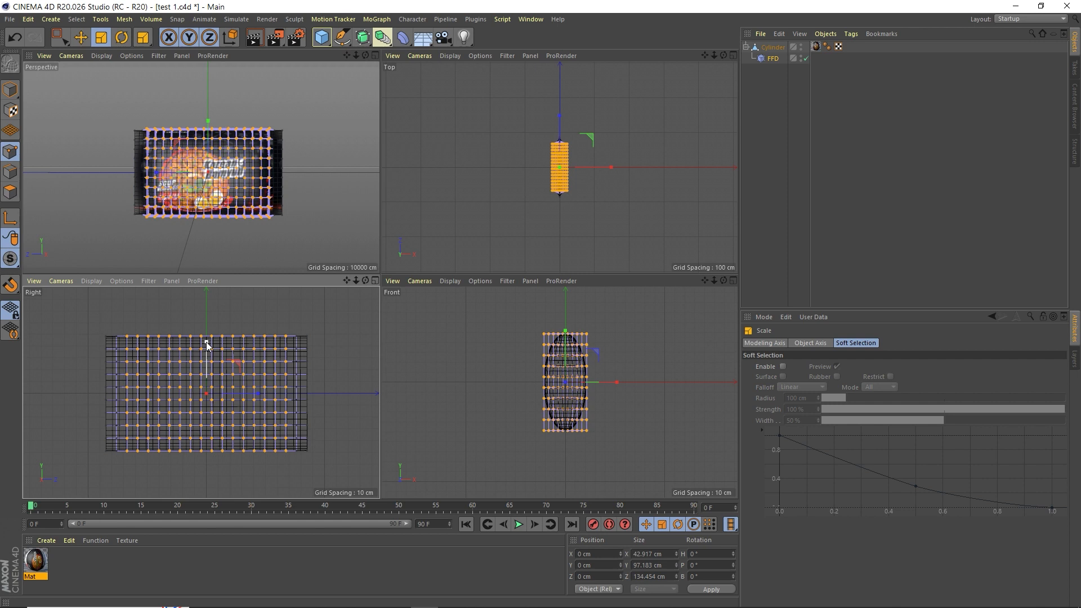
pyautogui.moveTo(207, 345); pyautogui.dragTo(206, 348)
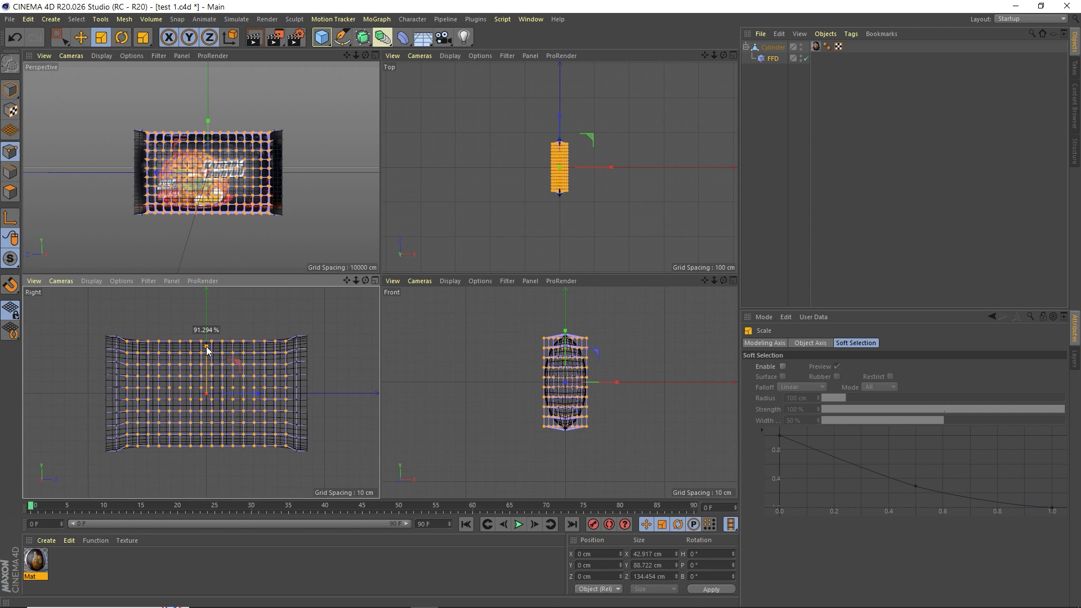
pyautogui.moveTo(207, 350); pyautogui.dragTo(205, 347)
pyautogui.click(360, 346)
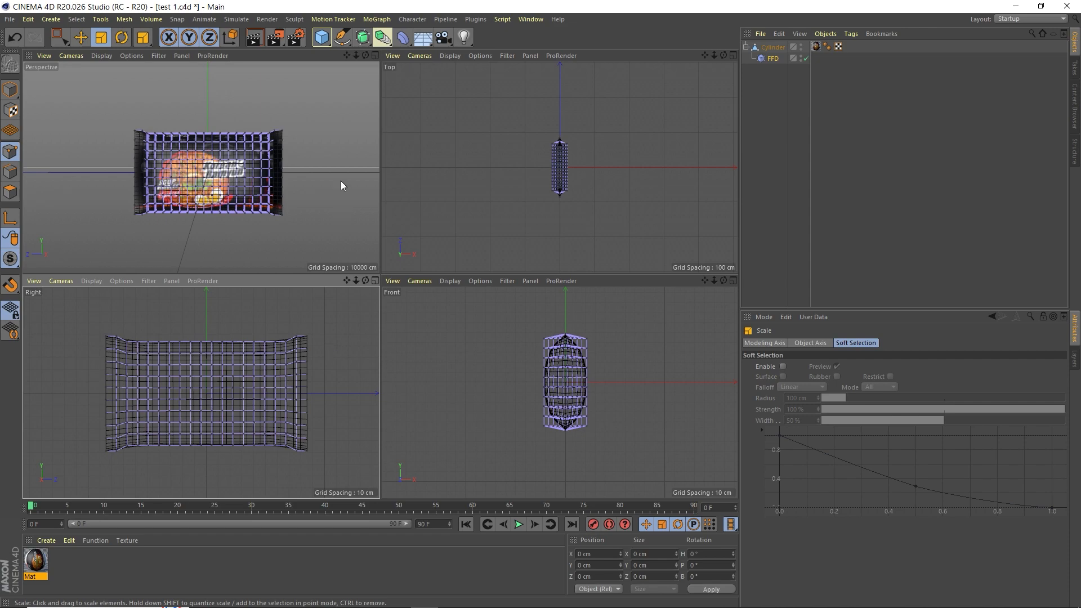
# Rectangle-select the third FFD point column from the packet's negative-Z end in the Right view and move it inward to about Z -66 cm
pyautogui.click(375, 55)
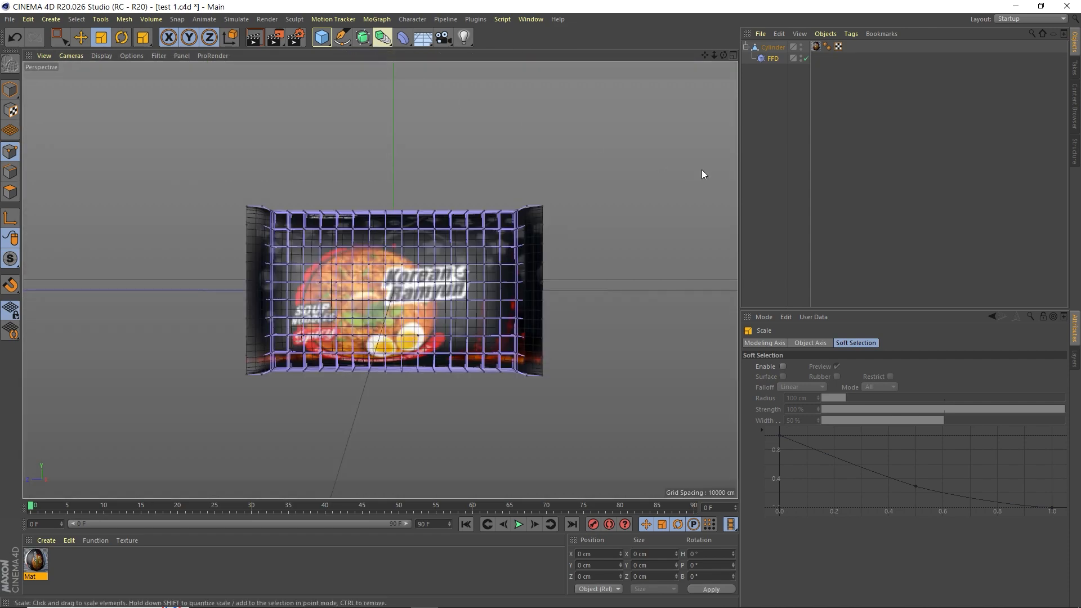
pyautogui.moveTo(723, 55); pyautogui.dragTo(656, 63)
pyautogui.moveTo(380, 280); pyautogui.dragTo(380, 279)
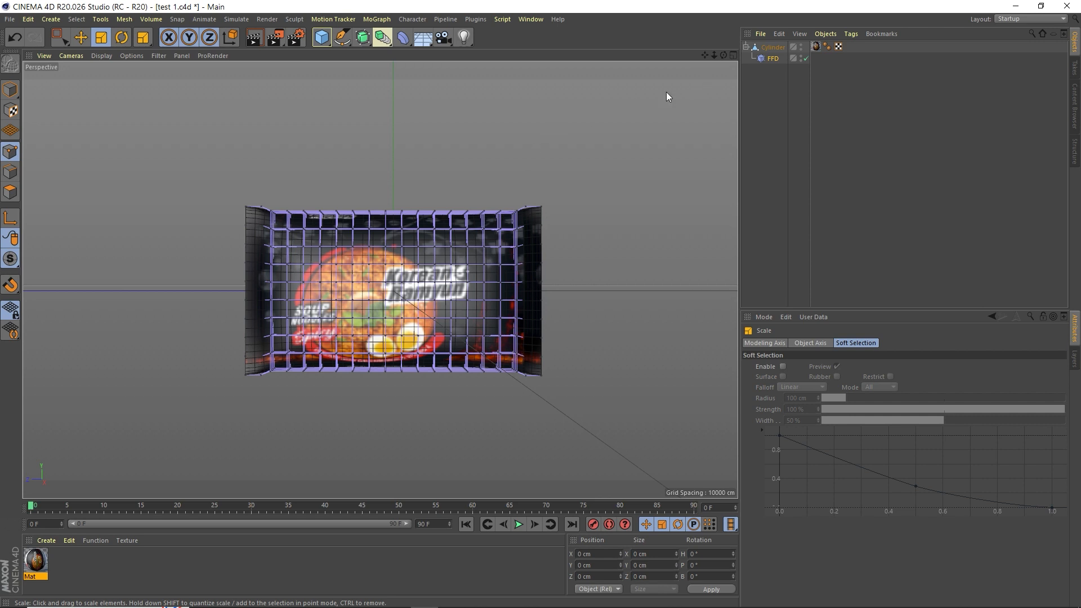
pyautogui.click(734, 55)
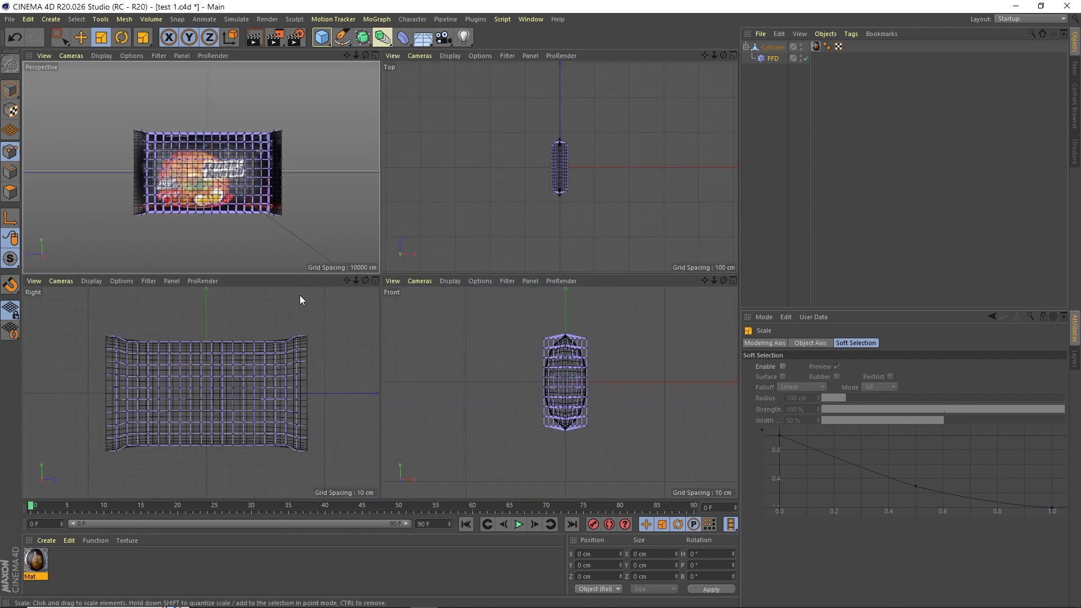
pyautogui.scroll(3, 86, 366)
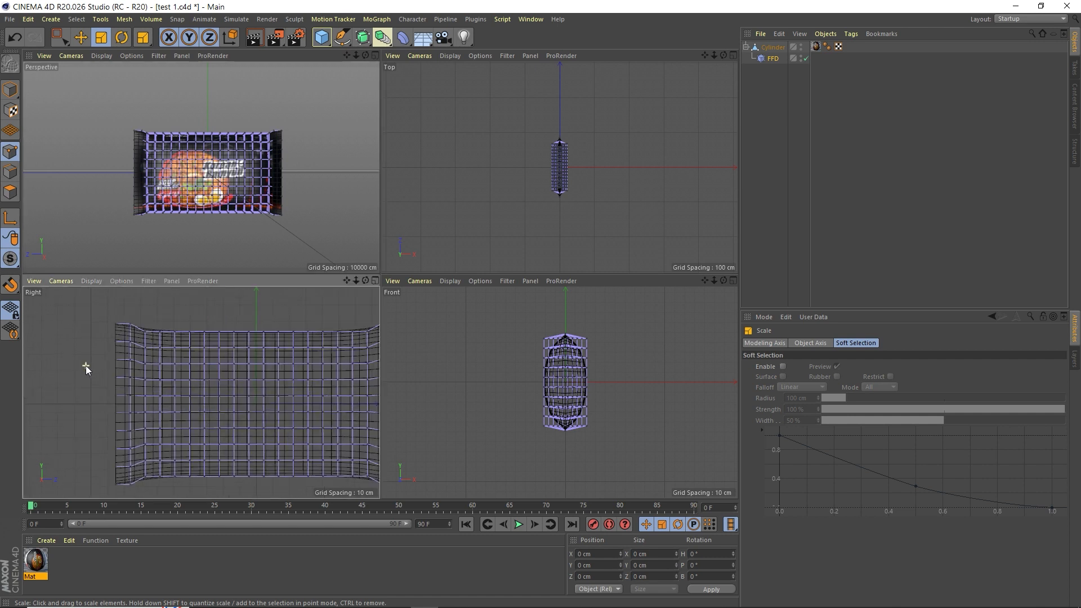
pyautogui.press('0')
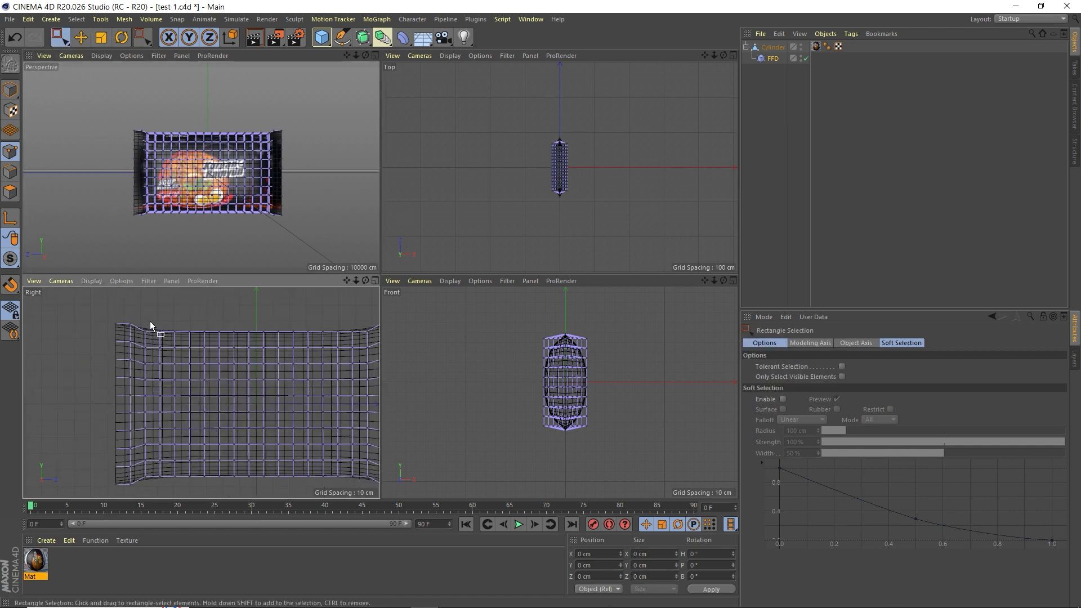
pyautogui.moveTo(150, 318); pyautogui.dragTo(141, 483)
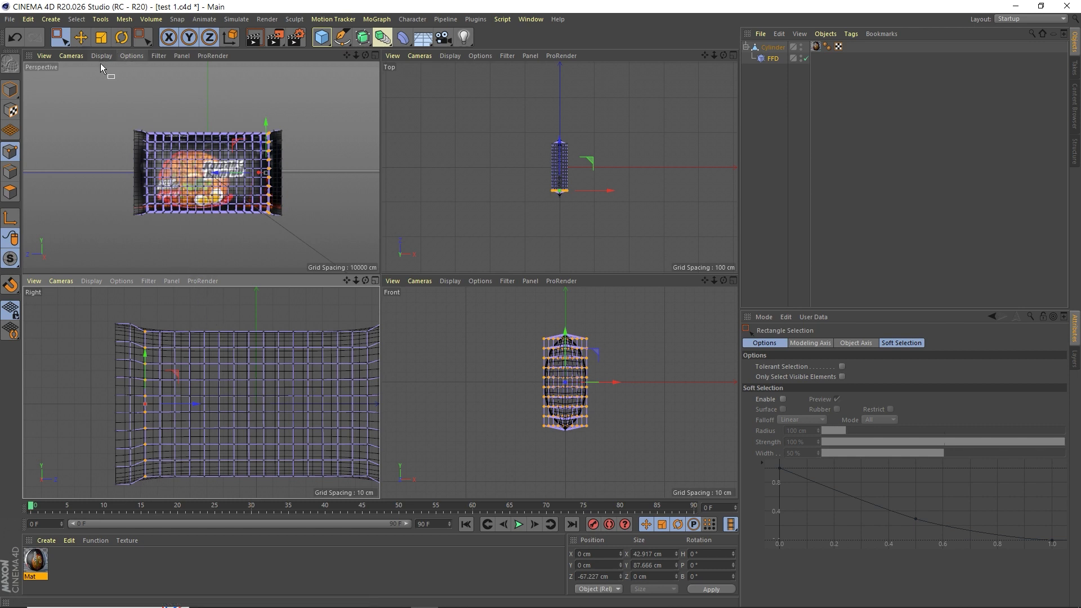
pyautogui.click(81, 38)
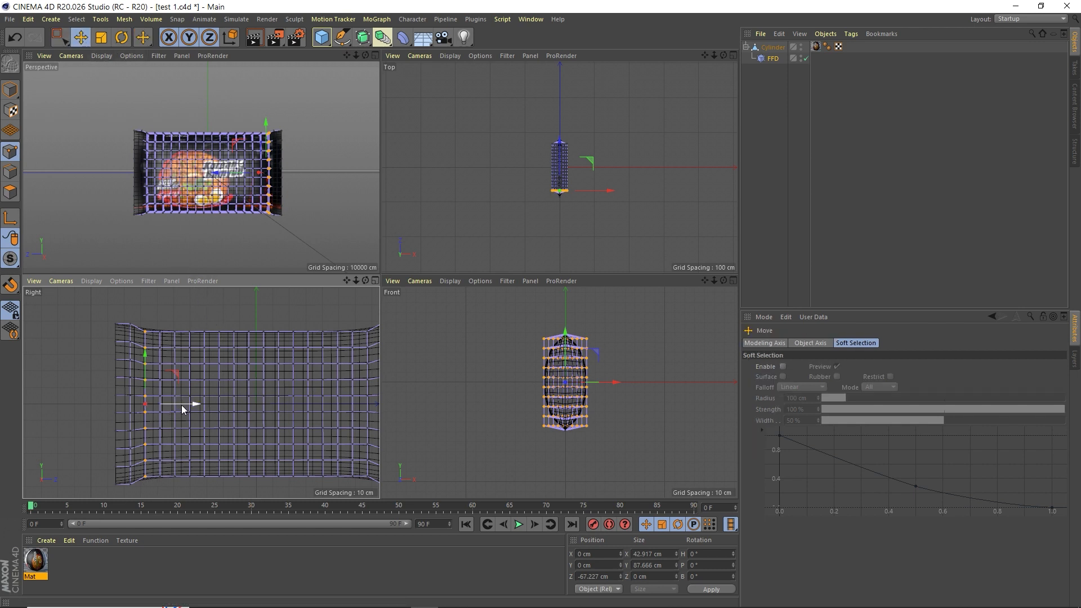
pyautogui.moveTo(181, 404); pyautogui.dragTo(184, 404)
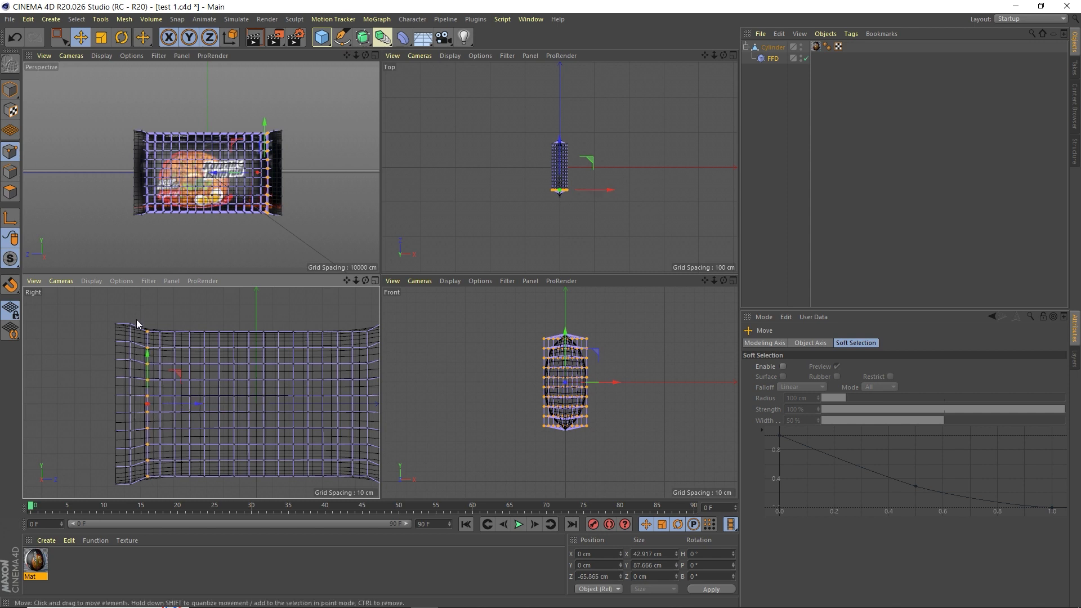
# Select the second FFD point column from the negative-Z end and move it inward to about Z -71.4 cm
pyautogui.moveTo(136, 319); pyautogui.dragTo(137, 343)
pyautogui.hotkey('ctrl', 'z')
pyautogui.press('0')
pyautogui.moveTo(136, 312); pyautogui.dragTo(127, 485)
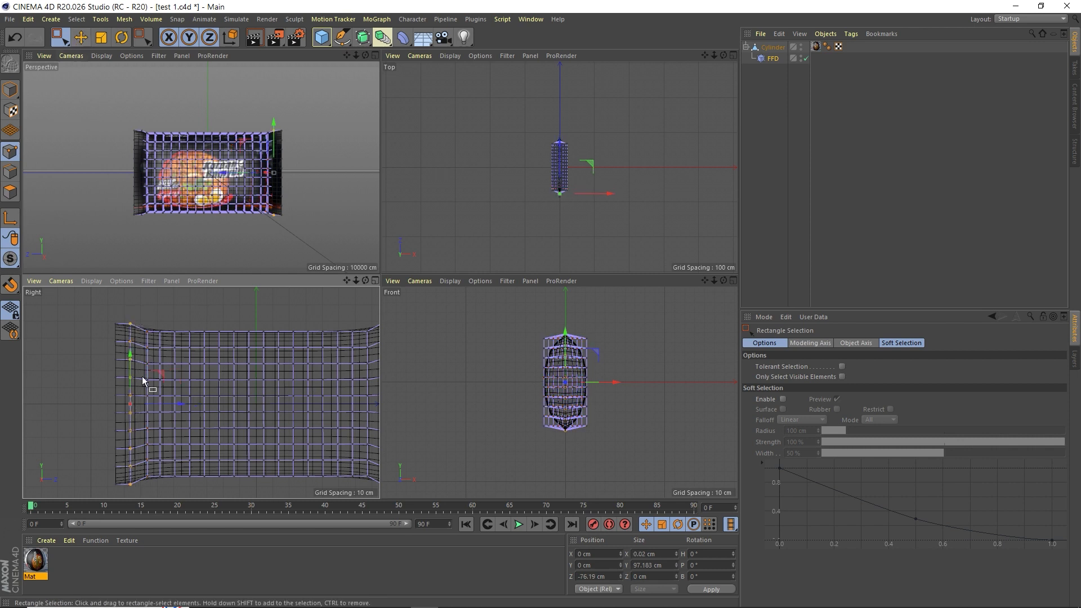
pyautogui.click(81, 37)
pyautogui.moveTo(171, 403); pyautogui.dragTo(180, 403)
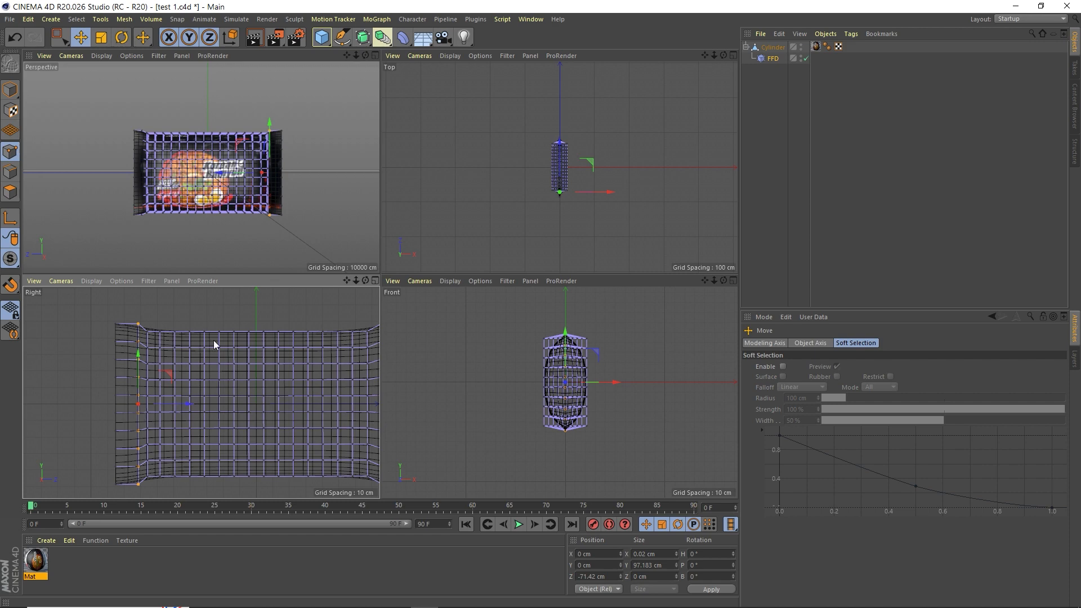
# Deselect the FFD points and examine the reshaped packet end in the Perspective view
pyautogui.click(279, 237)
pyautogui.scroll(5, 362, 68)
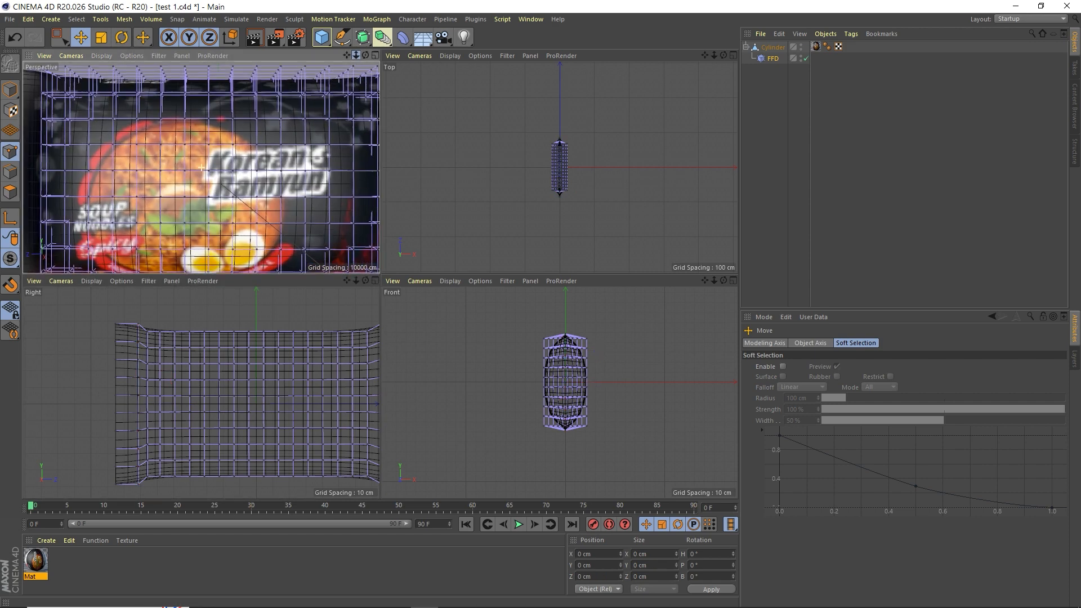
pyautogui.scroll(-2, 362, 69)
pyautogui.moveTo(364, 56)
pyautogui.mouseDown()
pyautogui.moveTo(279, 58)
pyautogui.moveTo(369, 72)
pyautogui.moveTo(335, 141)
pyautogui.moveTo(307, 85)
pyautogui.moveTo(366, 56)
pyautogui.mouseUp()
pyautogui.click(375, 55)
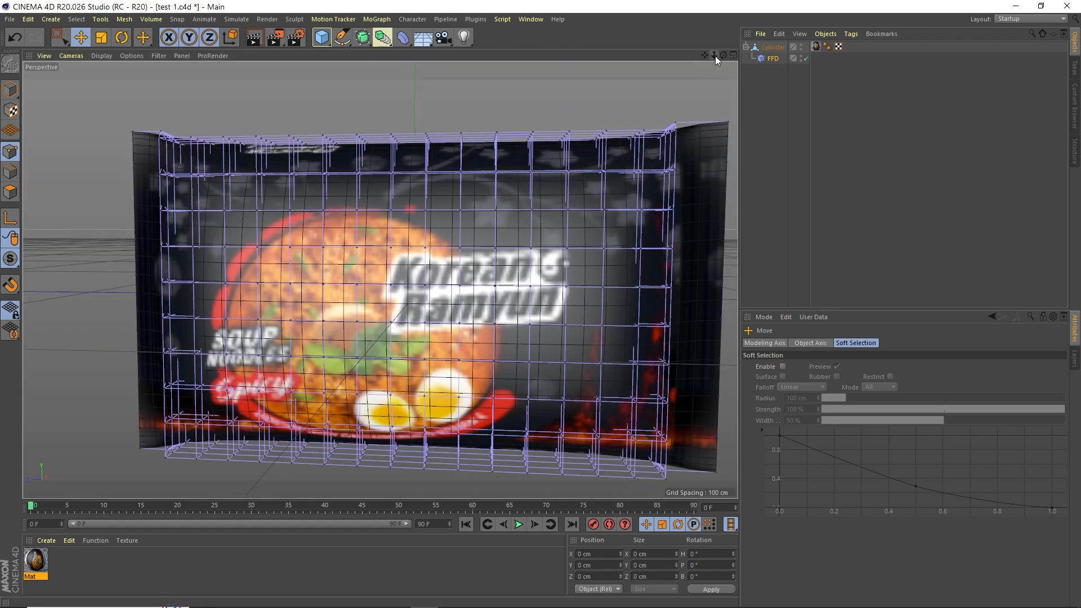
pyautogui.moveTo(713, 55); pyautogui.dragTo(740, 55)
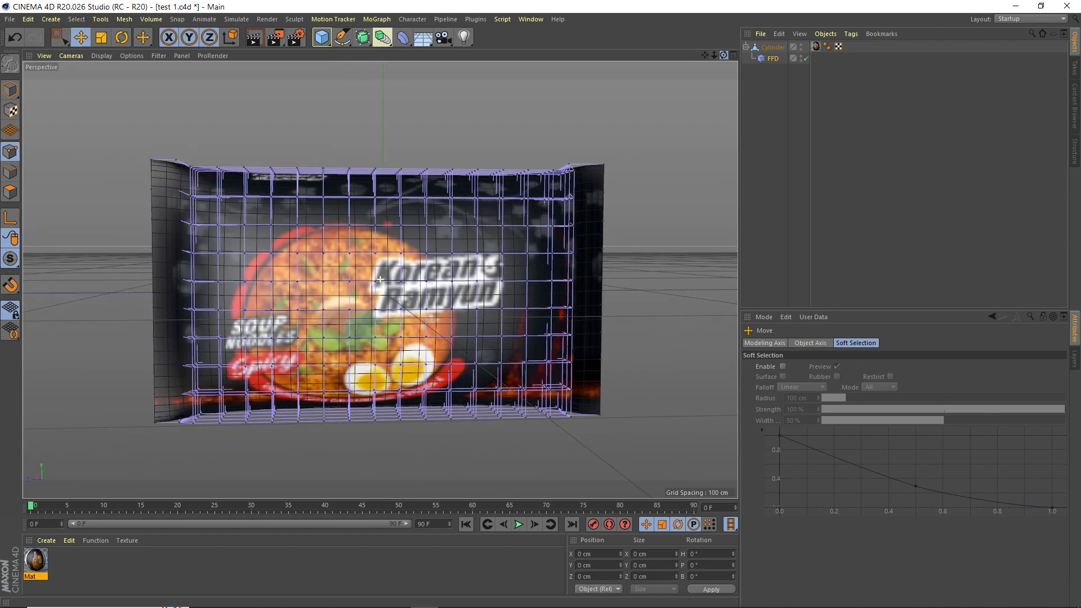
pyautogui.click(734, 56)
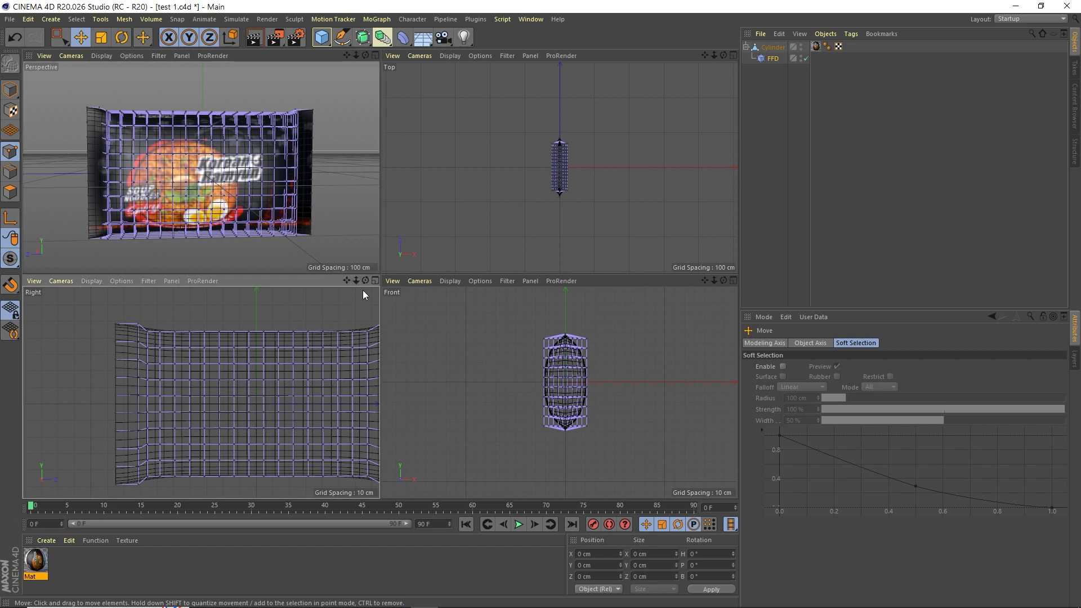
# Select the third FFD point column from the packet's positive-Z end in the Right view and move it inward to about Z 65.2 cm
pyautogui.moveTo(347, 280); pyautogui.dragTo(345, 286)
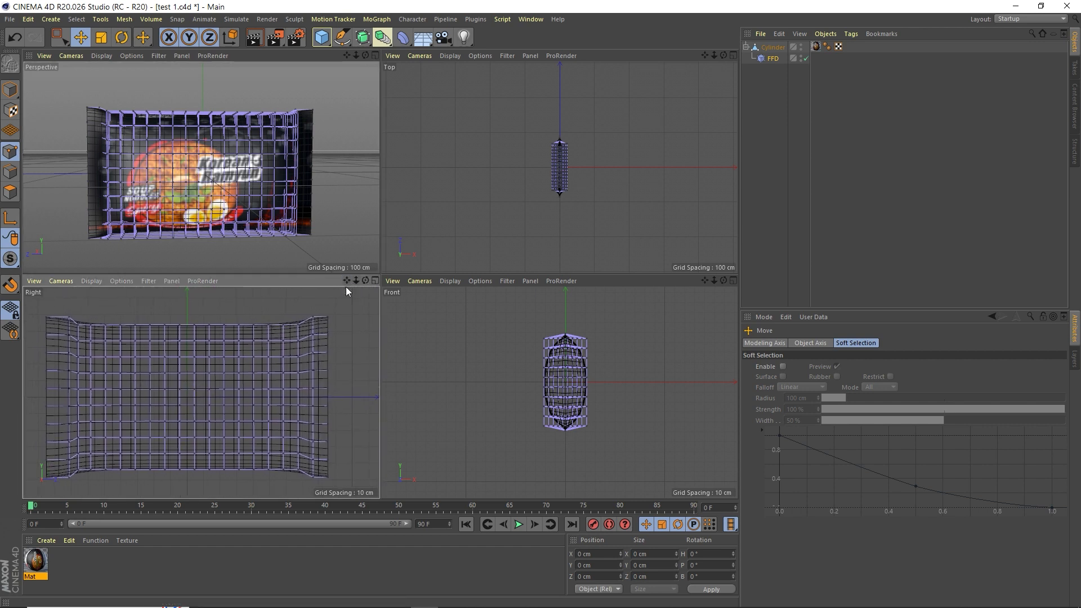
pyautogui.click(59, 38)
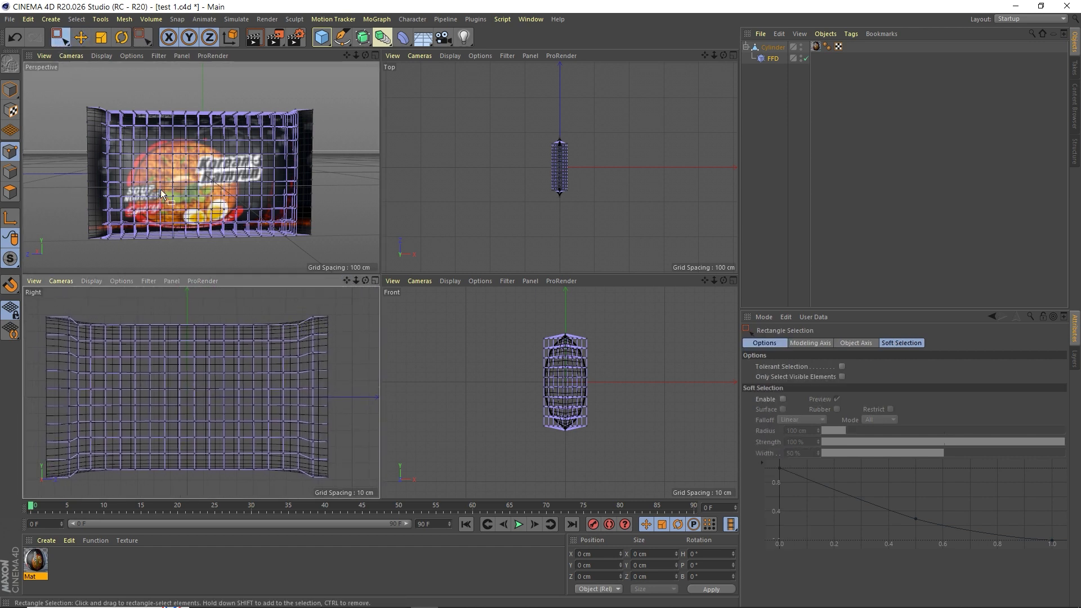
pyautogui.moveTo(302, 311); pyautogui.dragTo(285, 493)
pyautogui.click(81, 37)
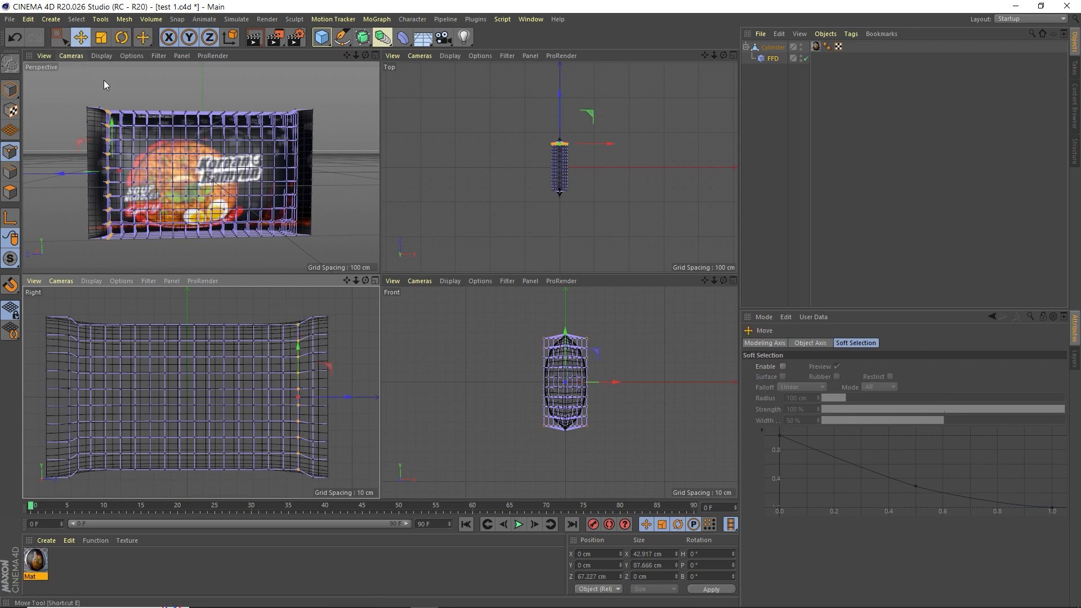
pyautogui.moveTo(328, 397); pyautogui.dragTo(332, 398)
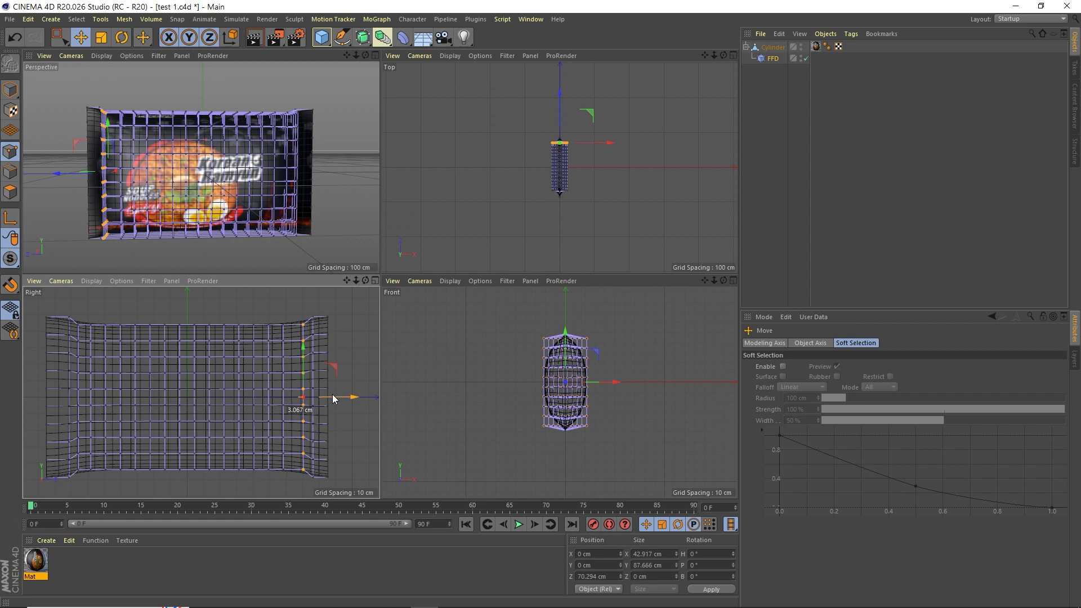
pyautogui.moveTo(332, 396); pyautogui.dragTo(324, 395)
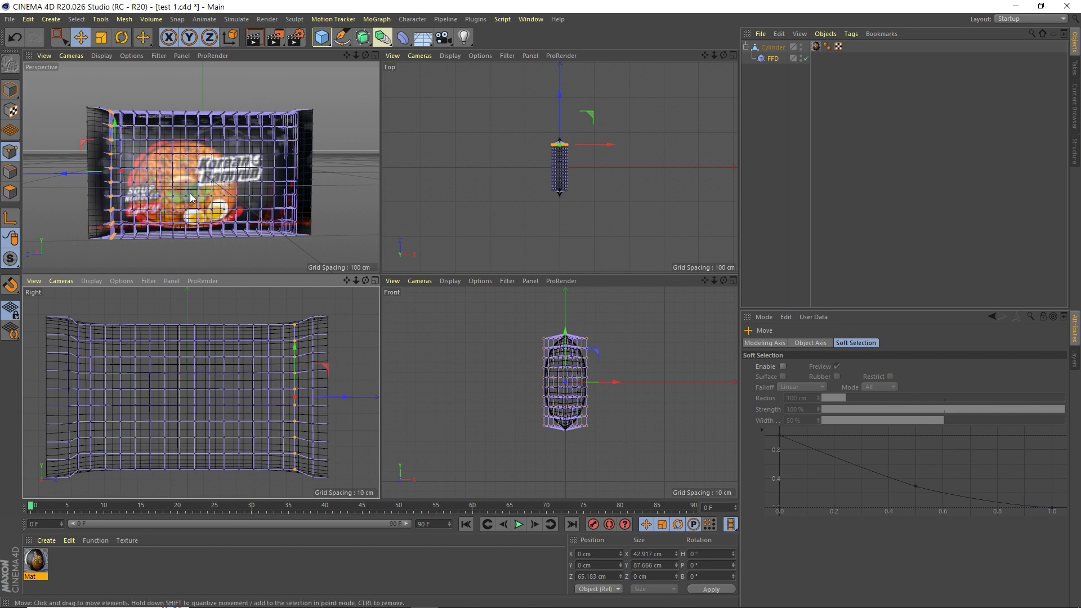
# Select the second FFD point column from the positive-Z end and move it inward to about Z 70.7 cm
pyautogui.press('0')
pyautogui.moveTo(317, 306); pyautogui.dragTo(301, 493)
pyautogui.press('e')
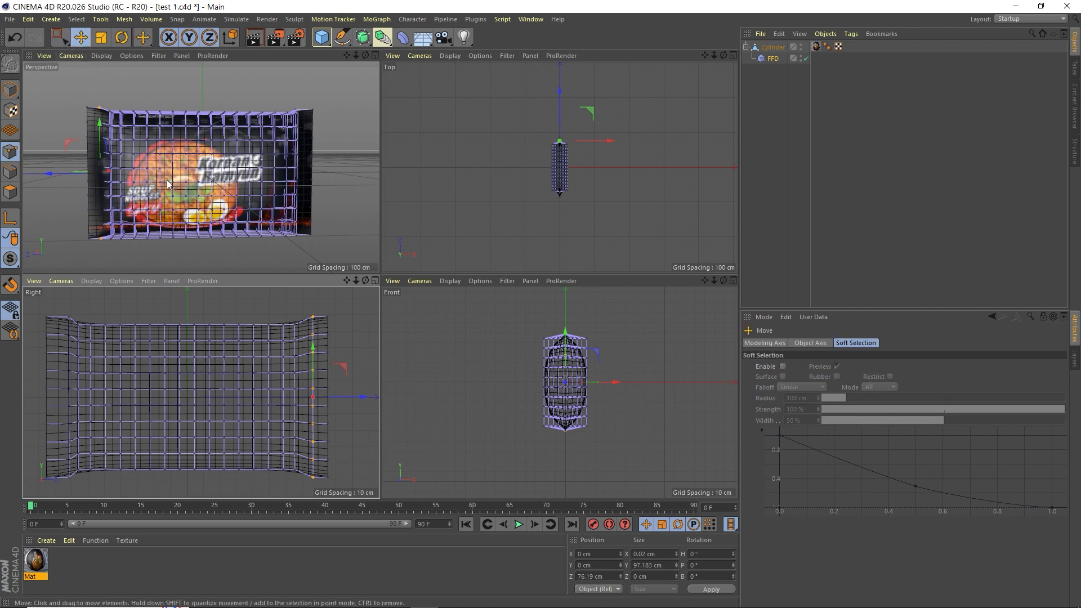
pyautogui.moveTo(345, 395); pyautogui.dragTo(335, 394)
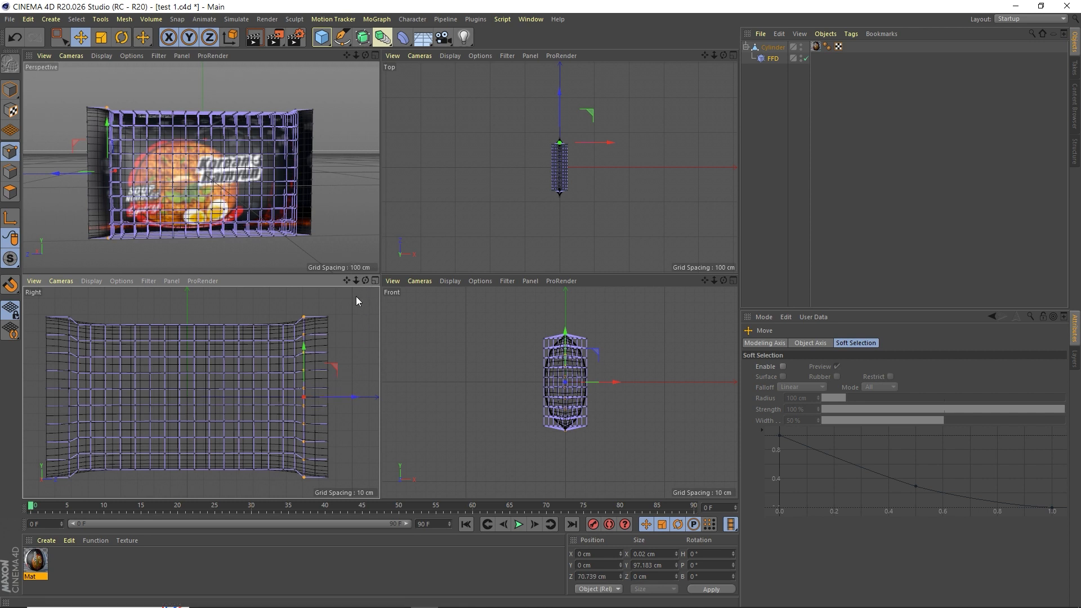
# Deselect the points and render an angled view of the packet in the Picture Viewer to check both reshaped ends
pyautogui.click(332, 227)
pyautogui.moveTo(366, 55); pyautogui.dragTo(353, 46)
pyautogui.click(374, 54)
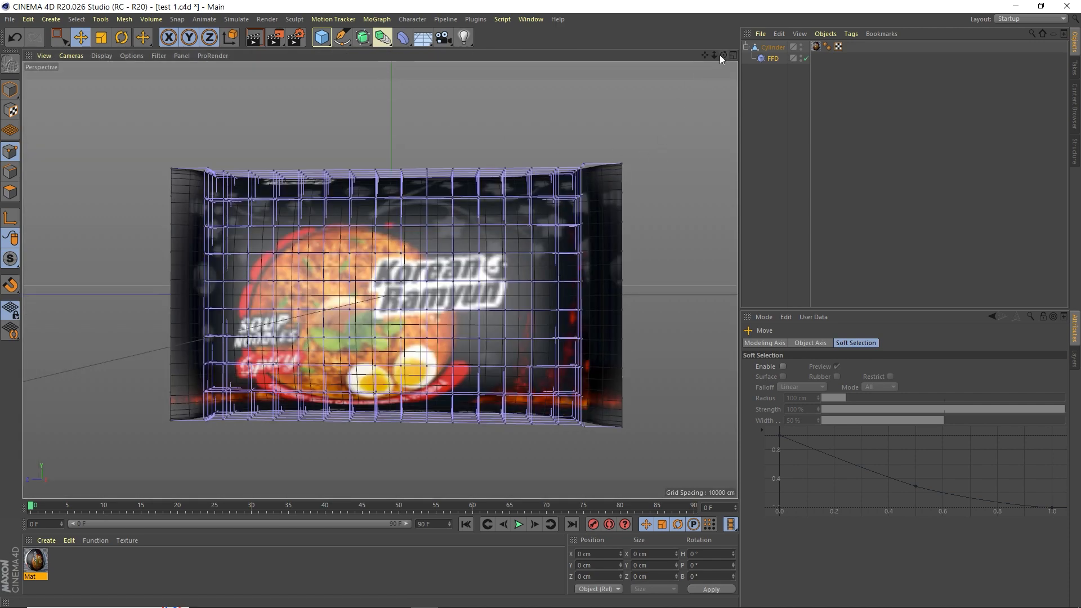
pyautogui.moveTo(721, 55); pyautogui.dragTo(698, 65)
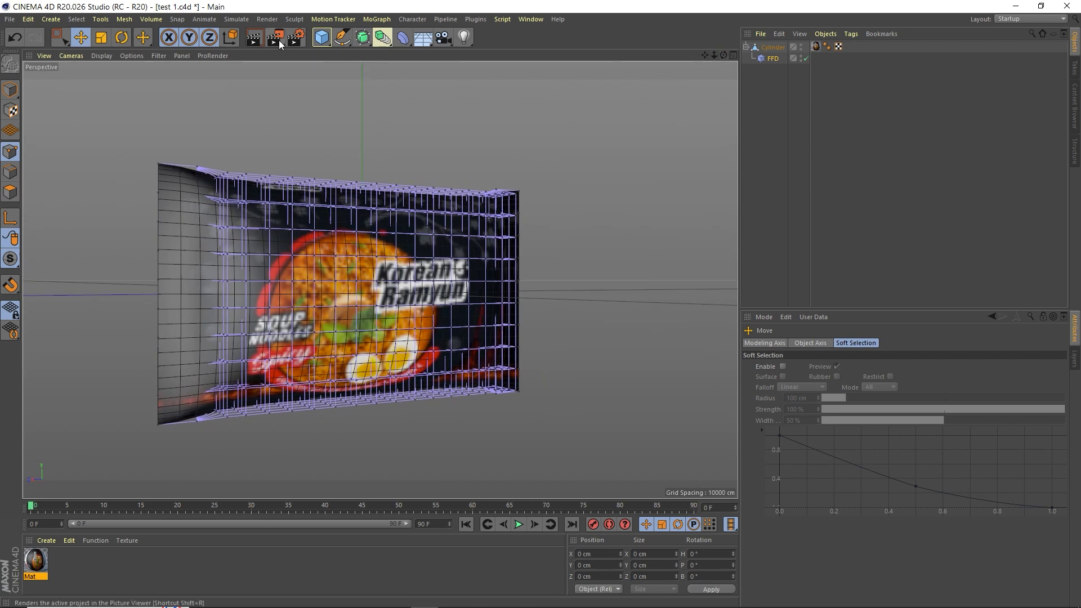
pyautogui.hotkey('shift', 'r')
pyautogui.scroll(-1, 626, 233)
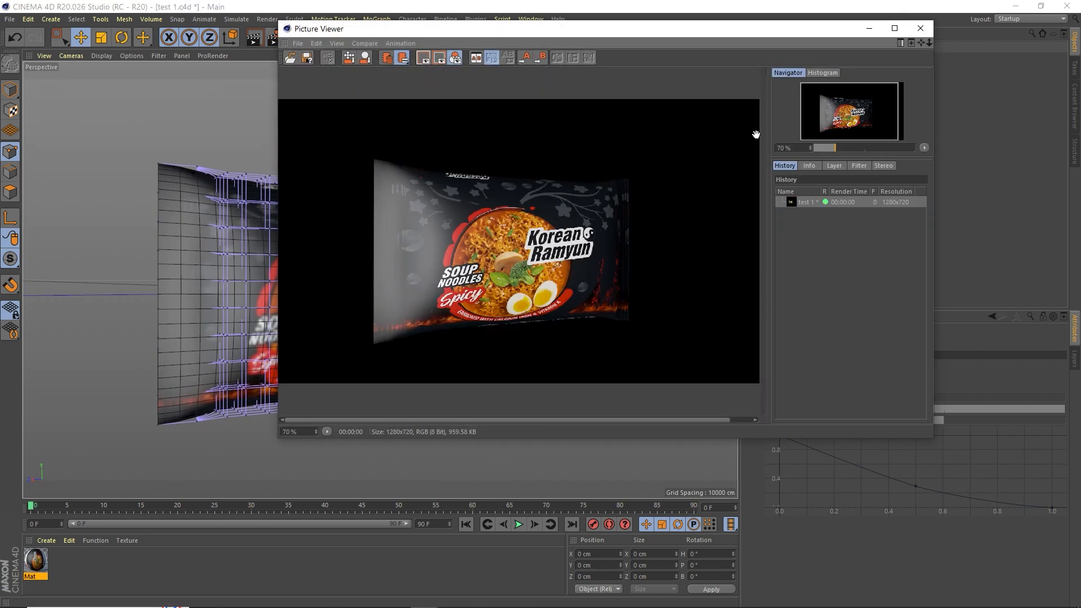
pyautogui.click(920, 29)
# Render the packet from the opposite angle and from the front, closing the Picture Viewer after each check
pyautogui.moveTo(724, 54); pyautogui.dragTo(704, 62)
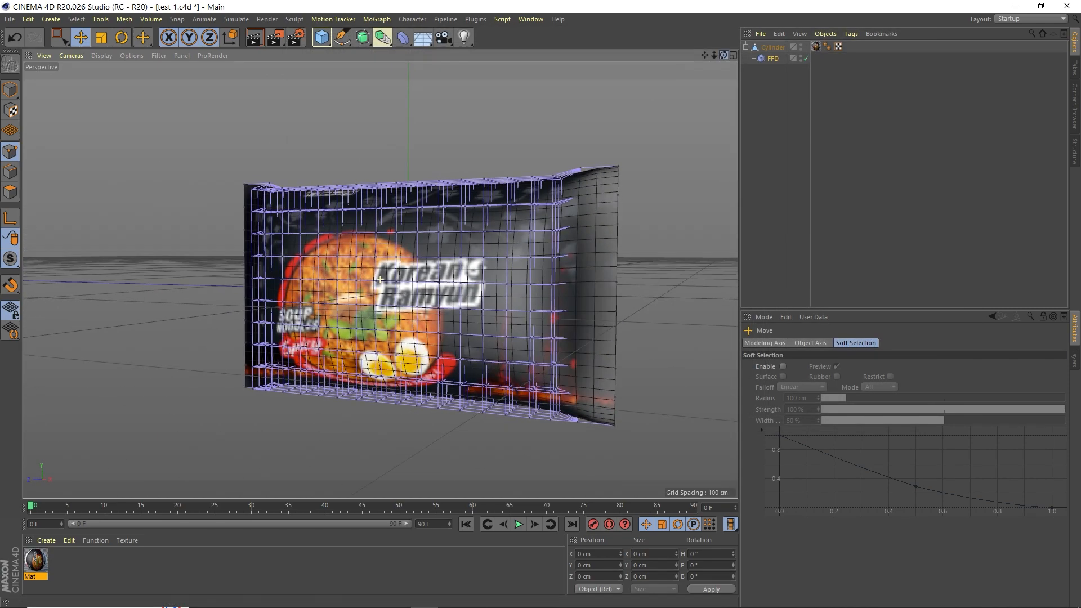
pyautogui.click(275, 37)
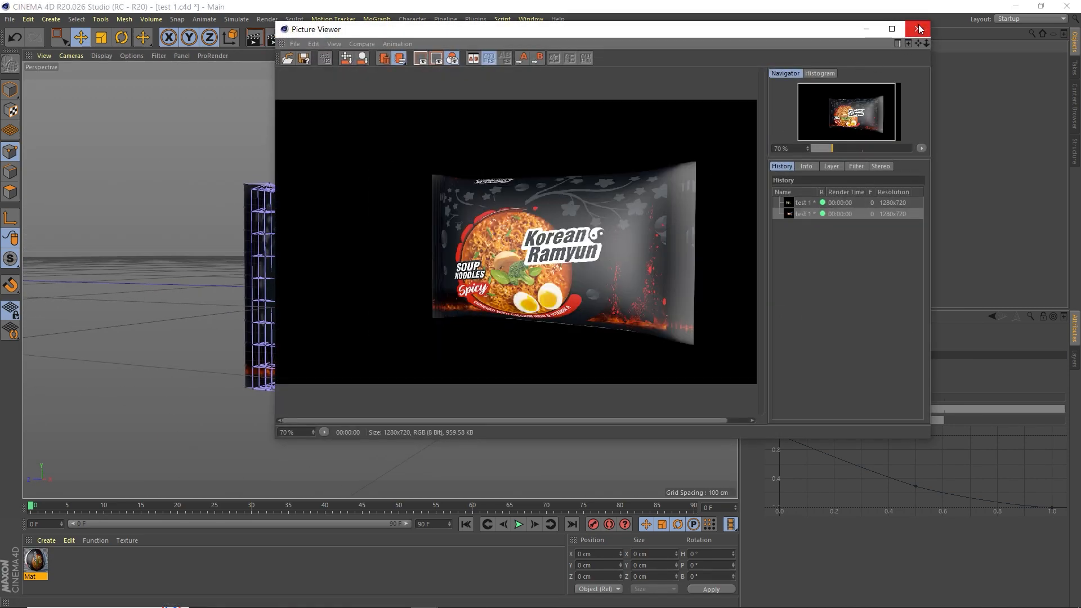
pyautogui.click(915, 30)
pyautogui.moveTo(715, 55)
pyautogui.mouseDown()
pyautogui.moveTo(630, 27)
pyautogui.moveTo(647, 56)
pyautogui.moveTo(724, 56)
pyautogui.mouseUp()
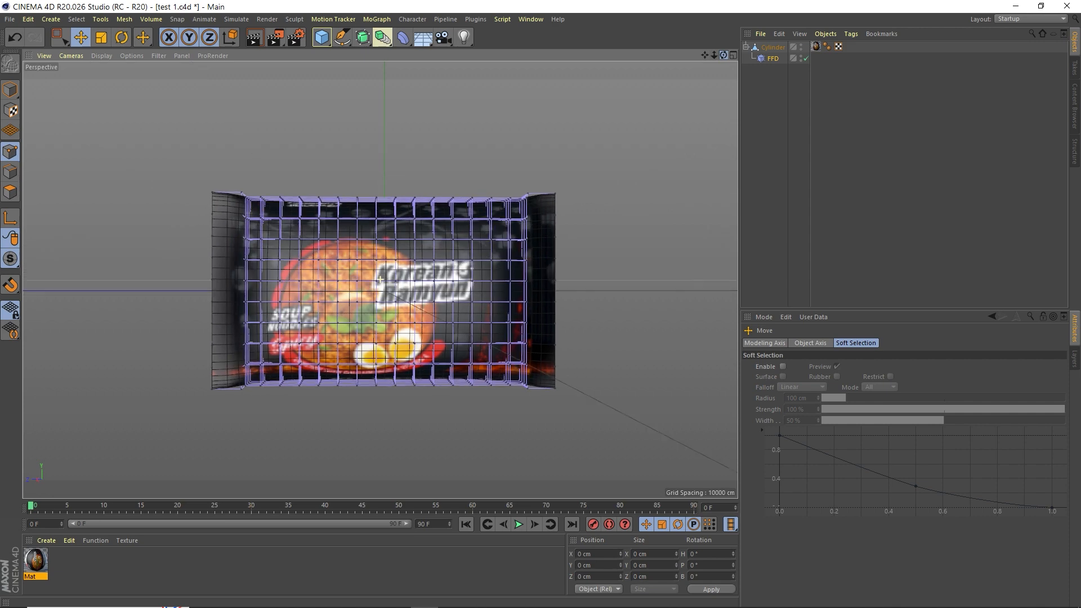
pyautogui.click(276, 38)
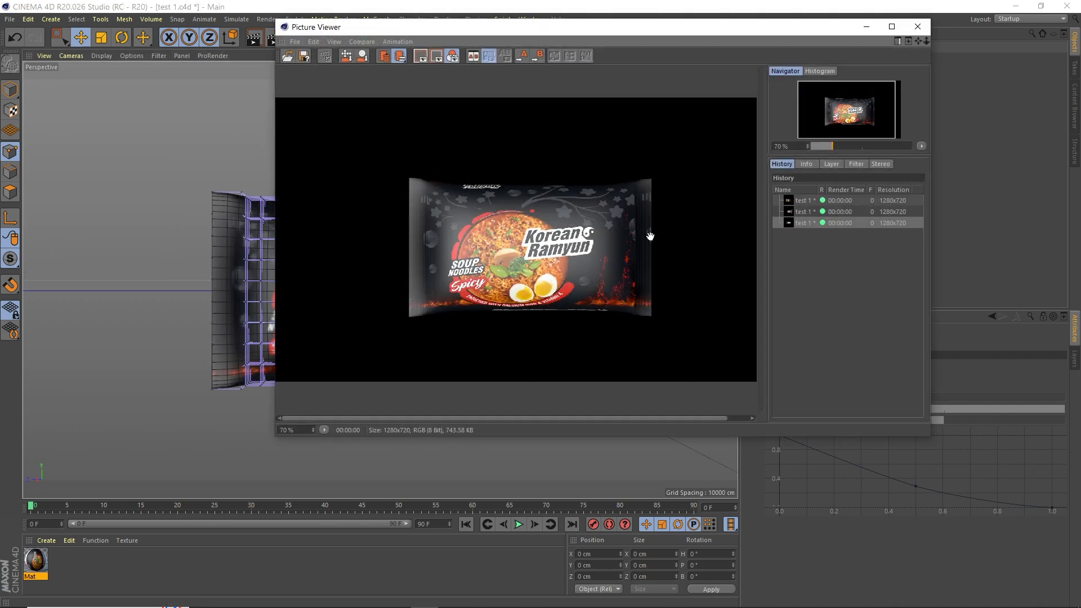
pyautogui.click(917, 27)
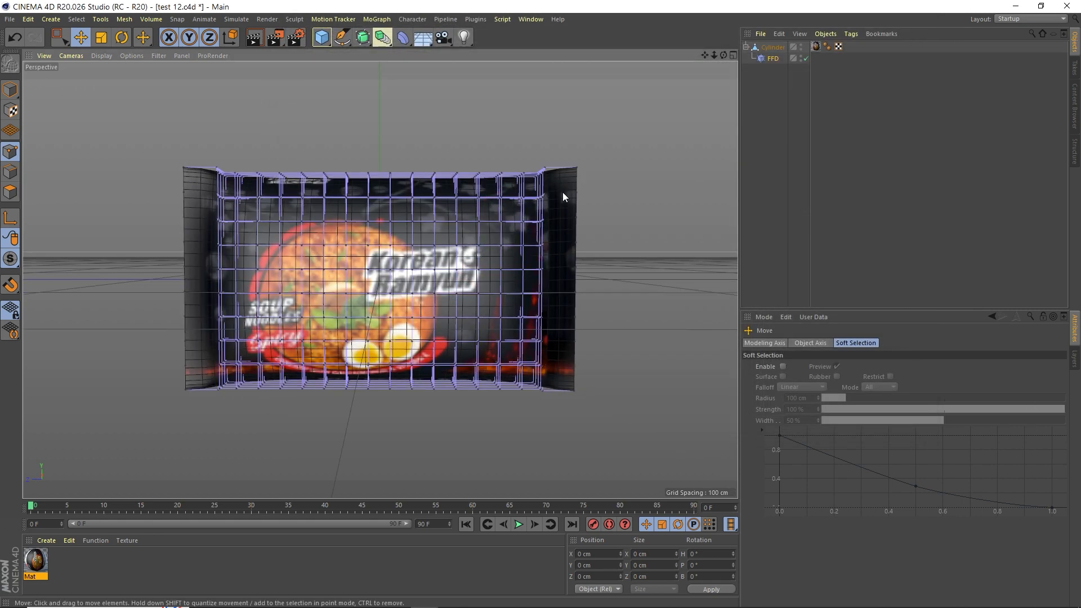
# Select the FFD points along the packet's upper edge between the two sealed ends in the Right view
pyautogui.moveTo(722, 55); pyautogui.dragTo(681, 169)
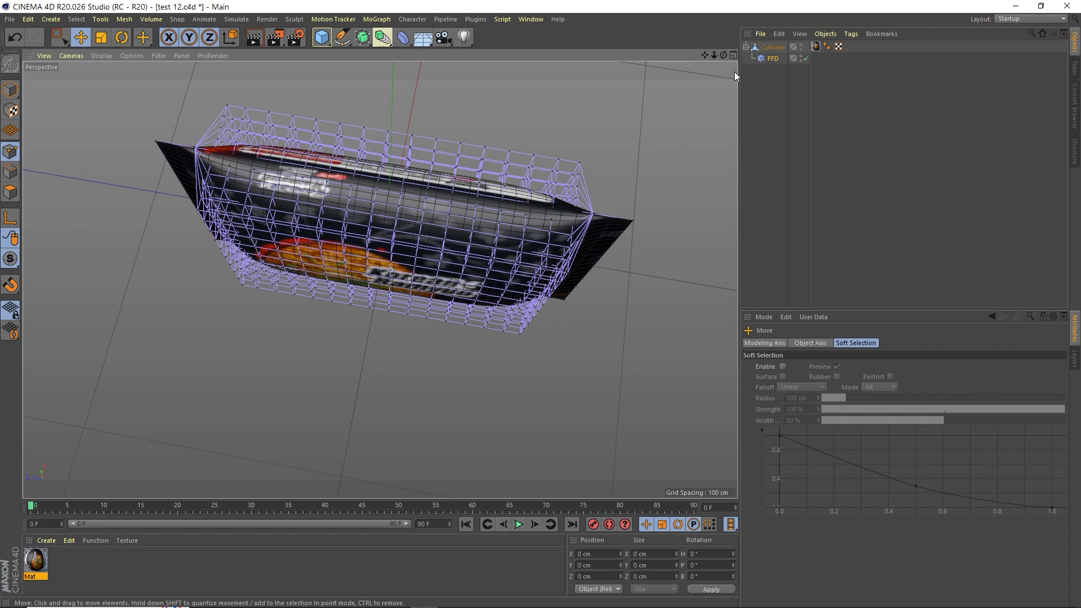
pyautogui.moveTo(724, 55)
pyautogui.mouseDown()
pyautogui.moveTo(730, 7)
pyautogui.moveTo(722, 101)
pyautogui.moveTo(724, 57)
pyautogui.mouseUp()
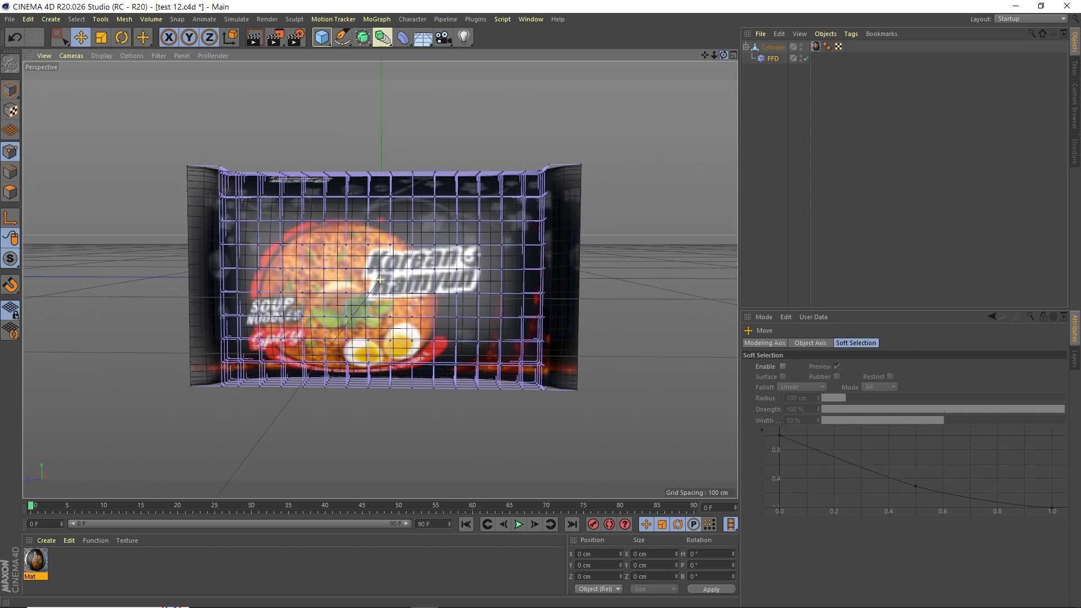
pyautogui.click(732, 56)
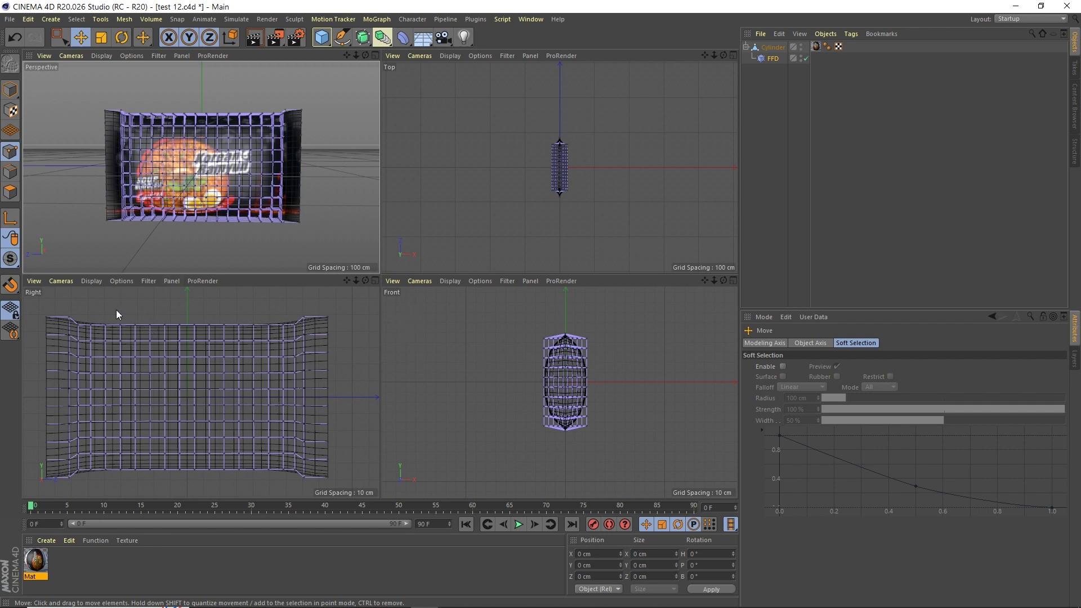
pyautogui.click(60, 37)
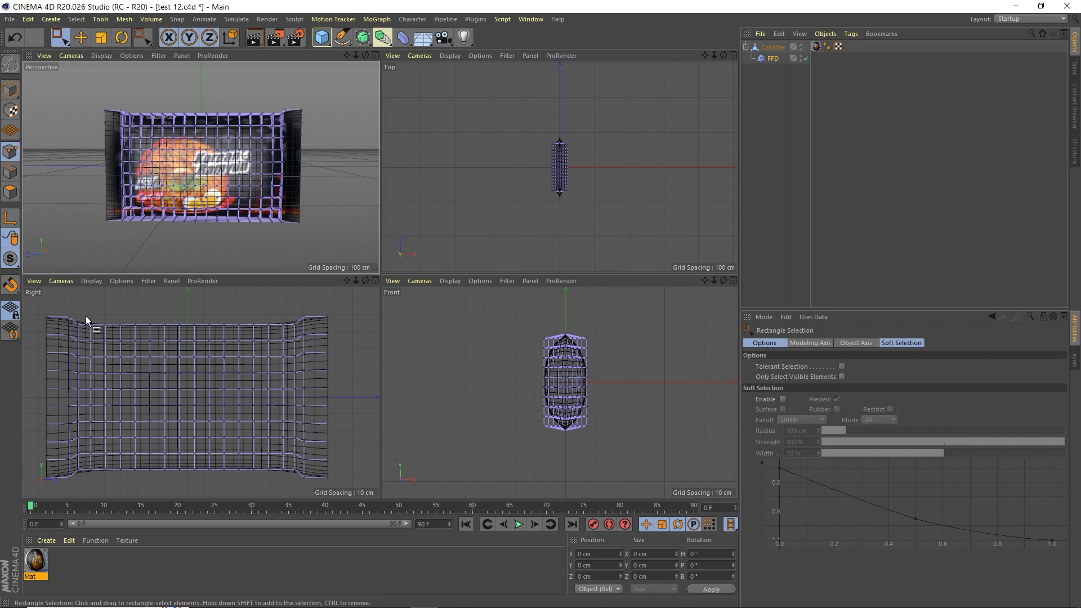
pyautogui.moveTo(85, 317); pyautogui.dragTo(289, 330)
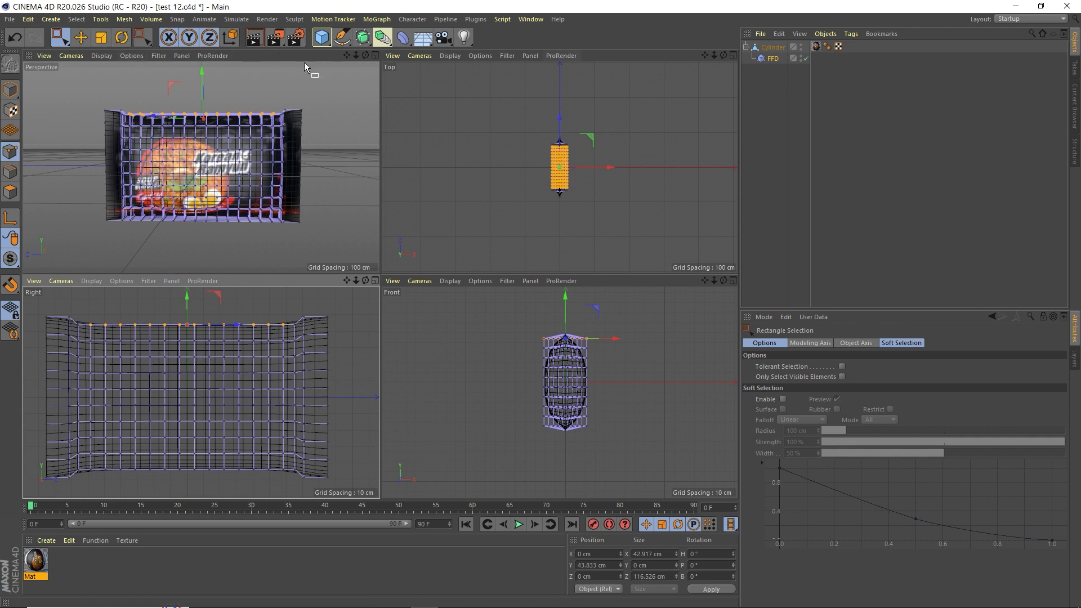
pyautogui.click(106, 38)
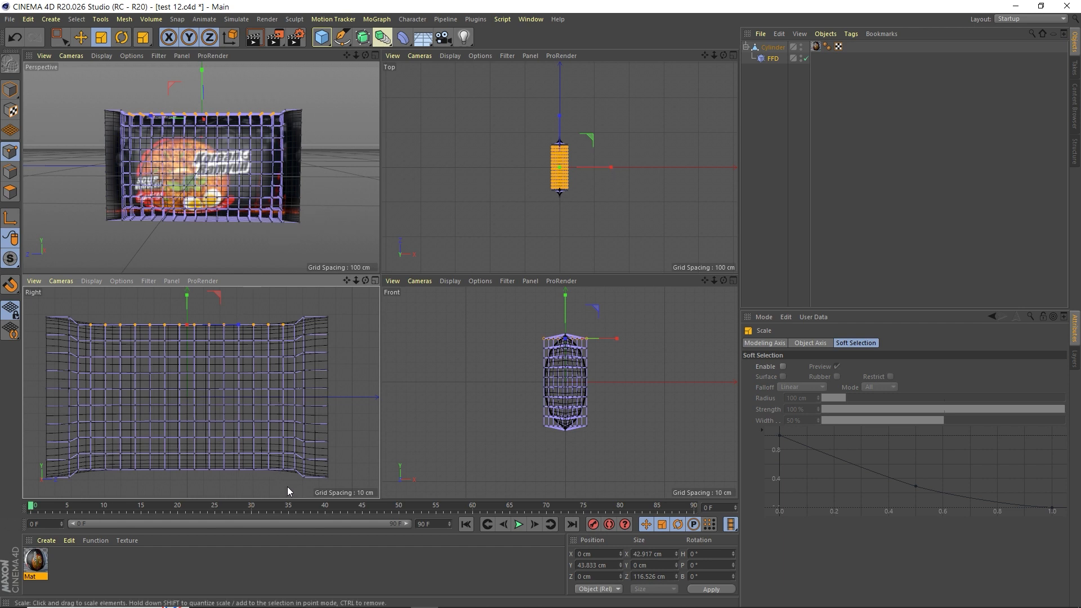
pyautogui.moveTo(287, 486); pyautogui.dragTo(287, 473)
pyautogui.hotkey('ctrl', 'z')
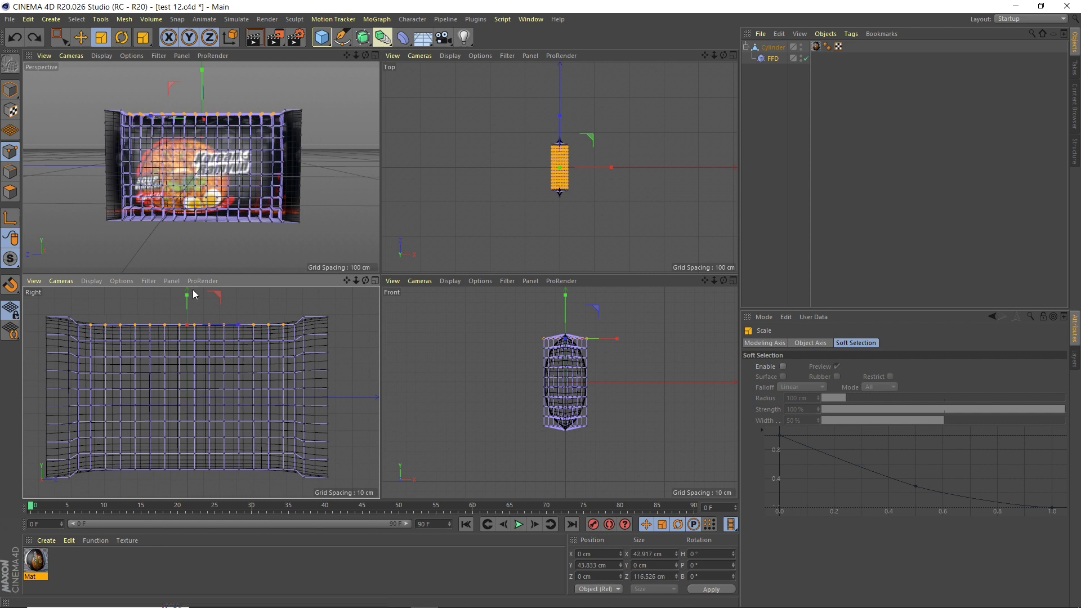
# Add the matching lower-edge FFD points to the selection and scale both rows along X to about 51.3 cm
pyautogui.click(59, 39)
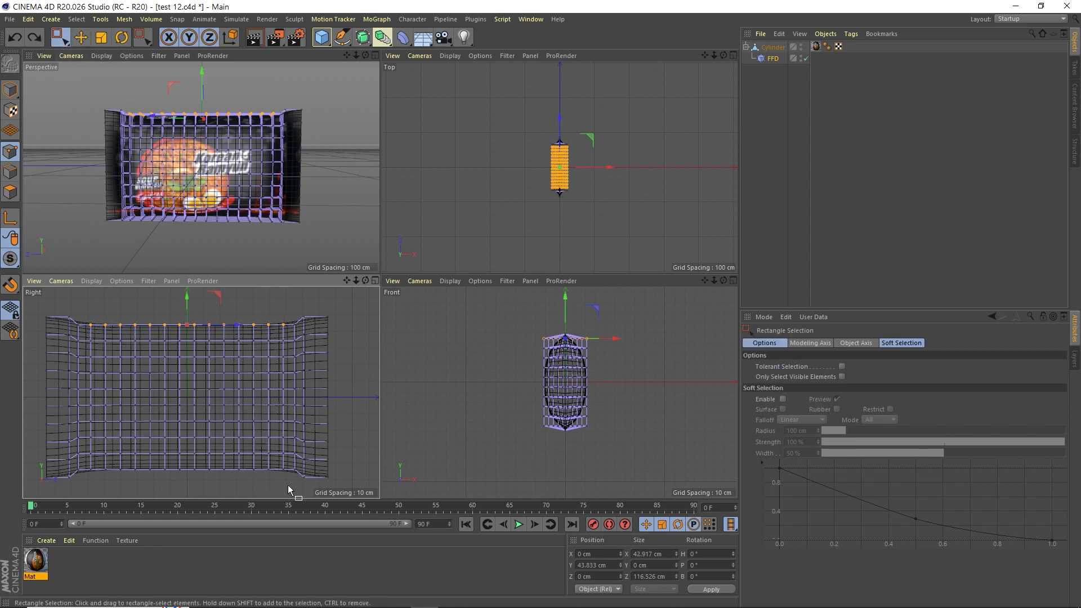
pyautogui.moveTo(289, 485); pyautogui.dragTo(85, 459)
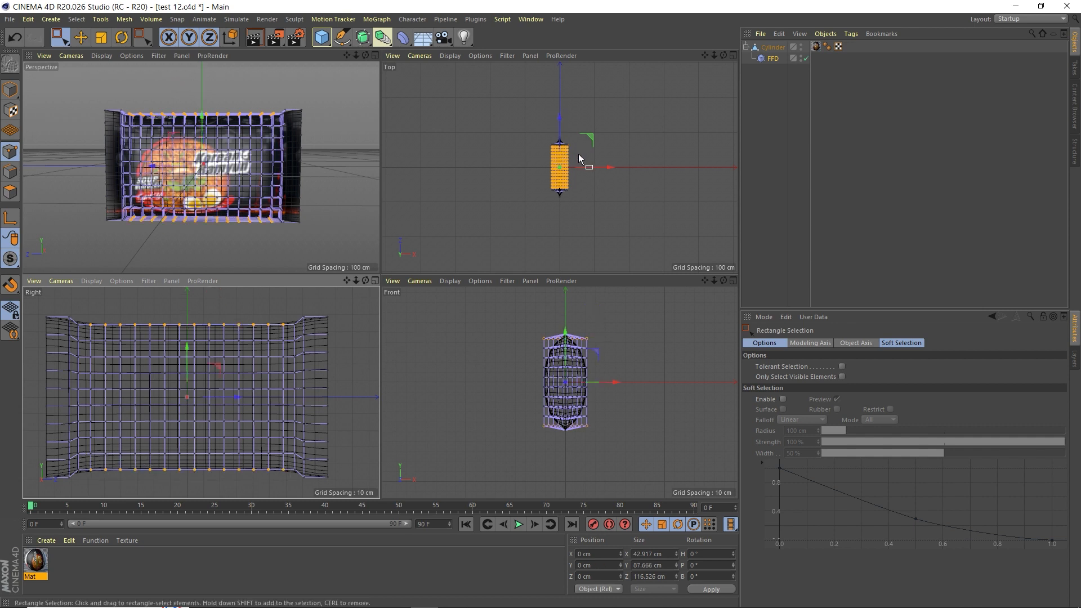
pyautogui.scroll(3, 579, 153)
pyautogui.scroll(4, 547, 160)
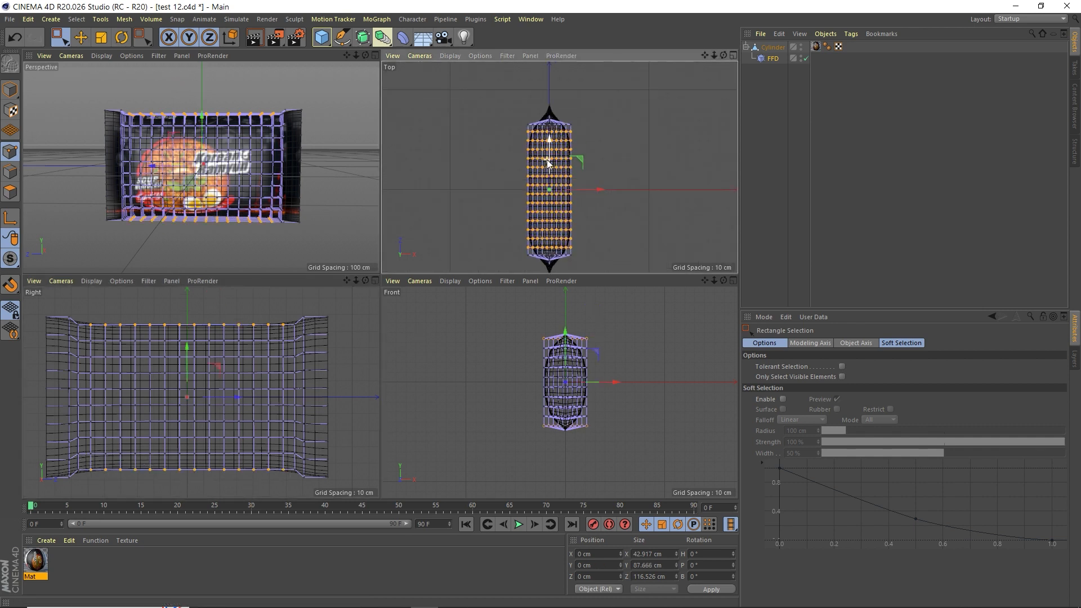
pyautogui.moveTo(704, 55); pyautogui.dragTo(705, 43)
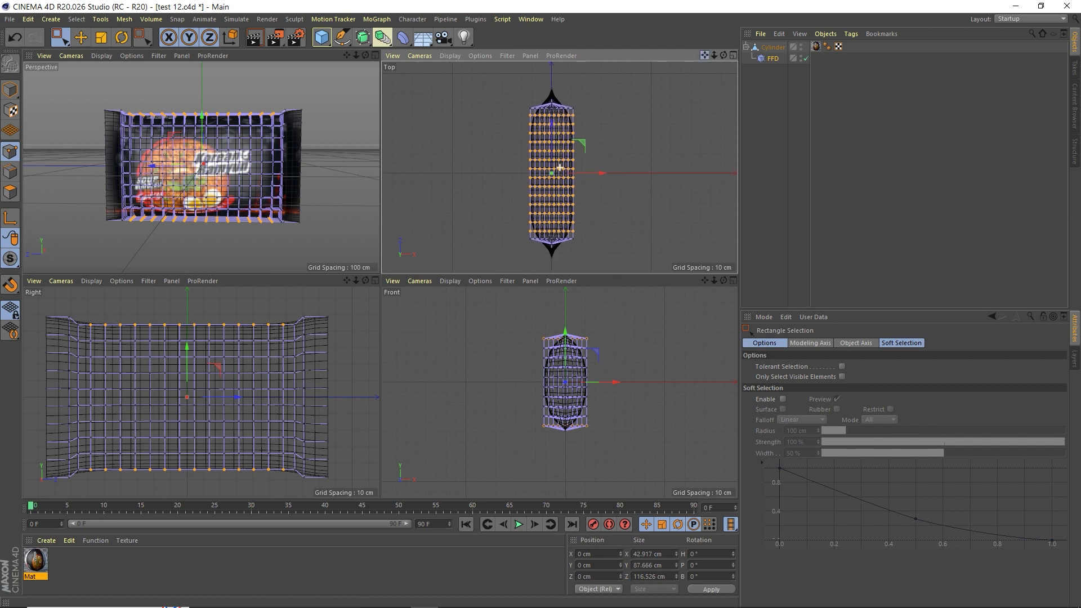
pyautogui.press('t')
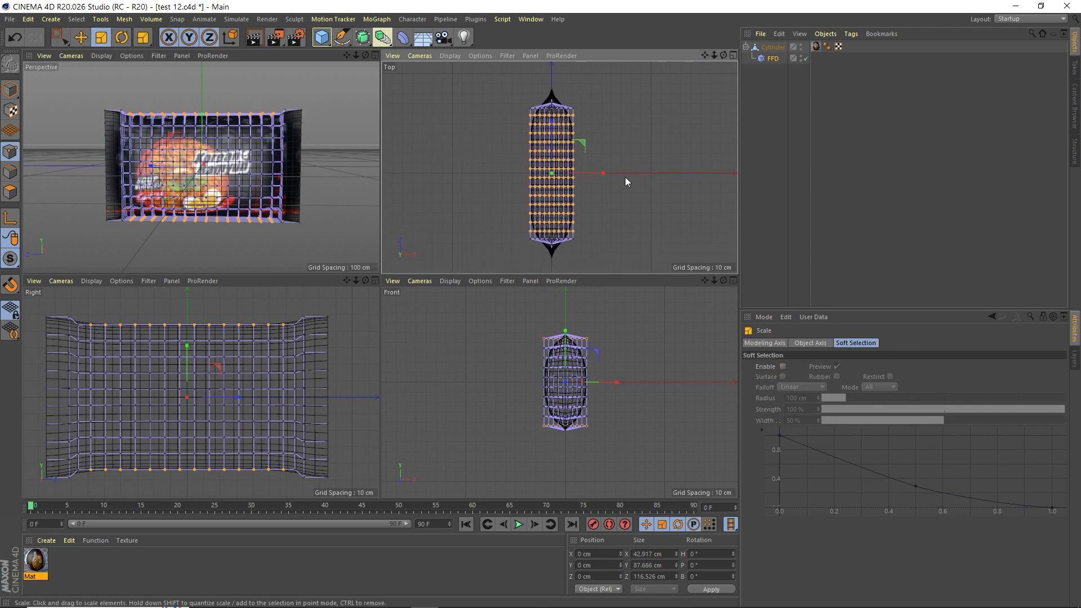
pyautogui.moveTo(604, 174); pyautogui.dragTo(613, 173)
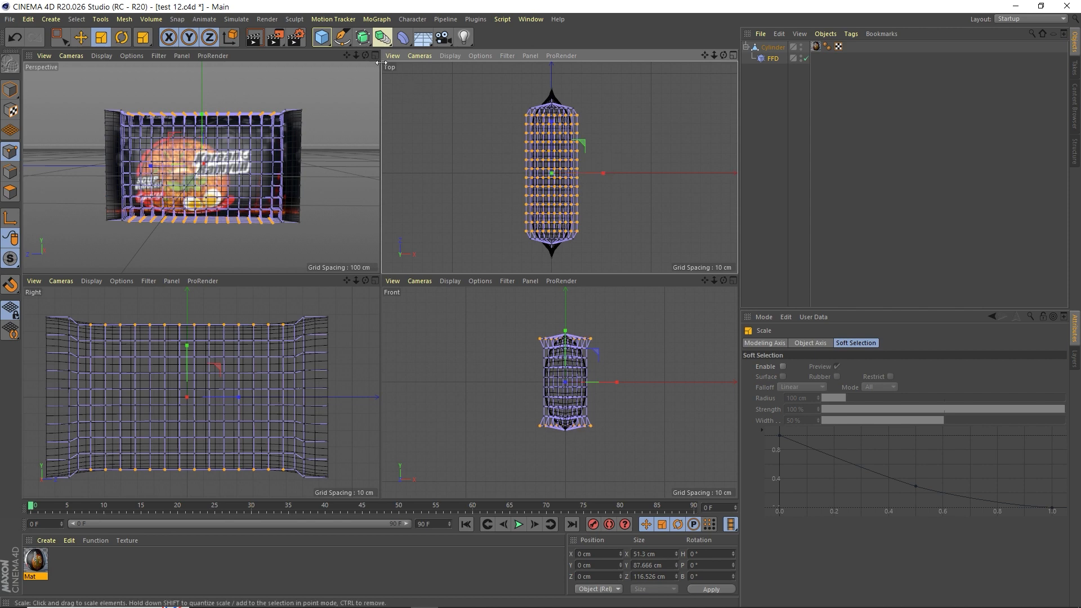
# Widen both selected rows along X to about 63.3 cm and scale them closer together along Y, placing the upper row at about Y 39.1 cm
pyautogui.moveTo(366, 55)
pyautogui.mouseDown()
pyautogui.moveTo(349, 85)
pyautogui.moveTo(321, 96)
pyautogui.moveTo(369, 62)
pyautogui.moveTo(385, 81)
pyautogui.moveTo(374, 63)
pyautogui.mouseUp()
pyautogui.moveTo(604, 174); pyautogui.dragTo(617, 174)
pyautogui.scroll(3, 584, 308)
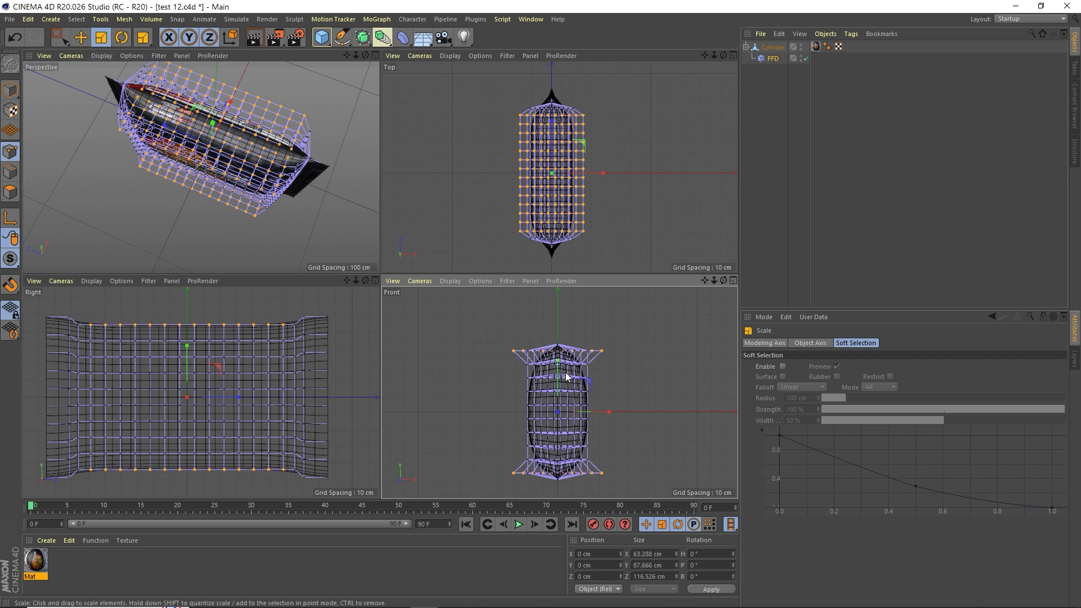
pyautogui.moveTo(559, 363); pyautogui.dragTo(558, 366)
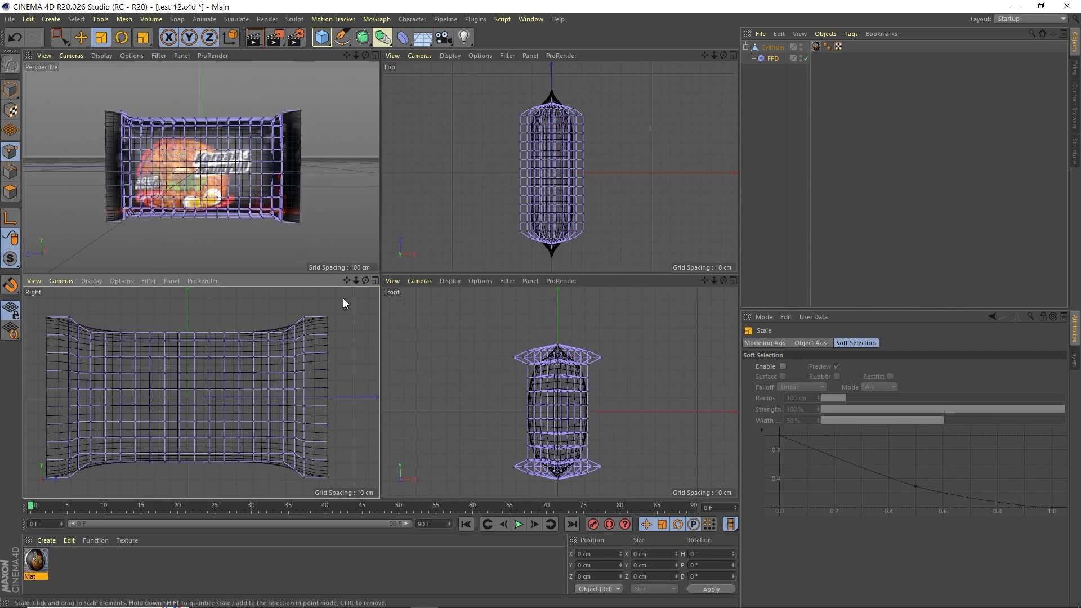
# Select the FFD point columns at both sealed ends in the Right view and scale them inward along Z to about 157 cm
pyautogui.click(61, 38)
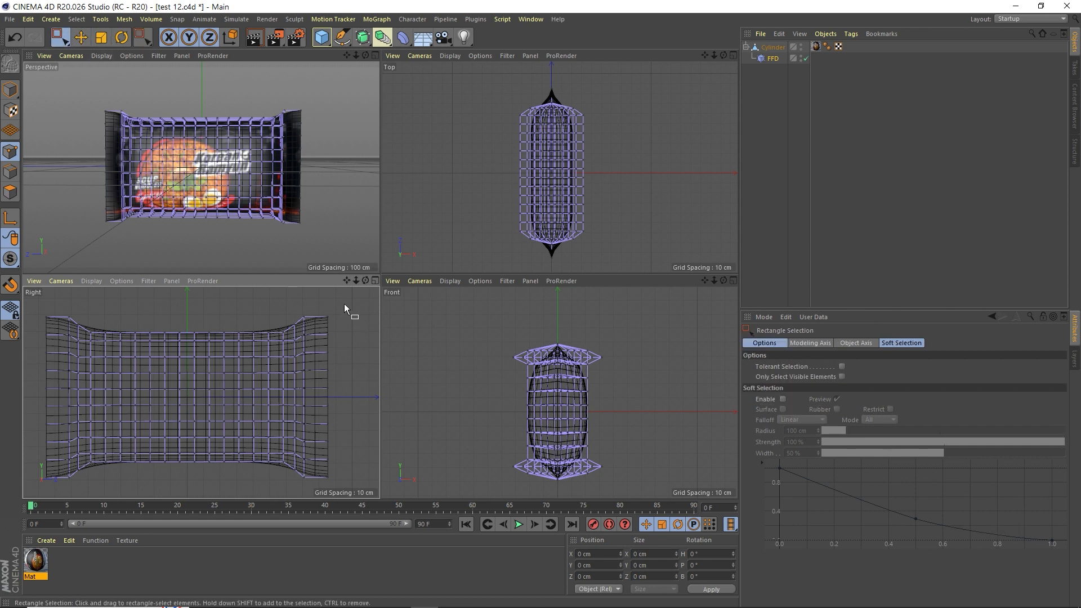
pyautogui.moveTo(344, 305); pyautogui.dragTo(289, 492)
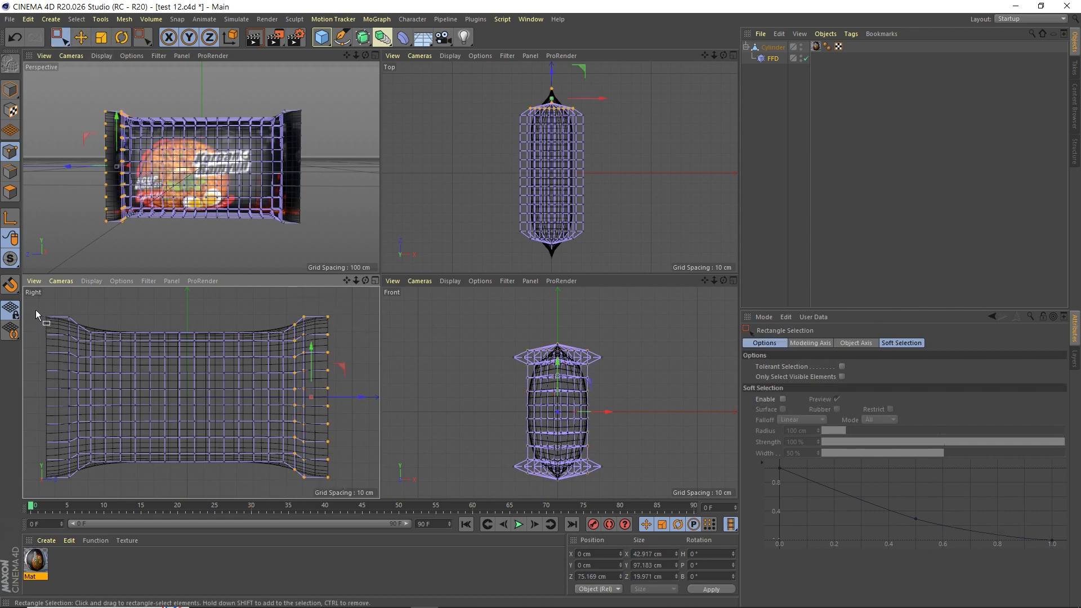
pyautogui.moveTo(35, 310); pyautogui.dragTo(82, 489)
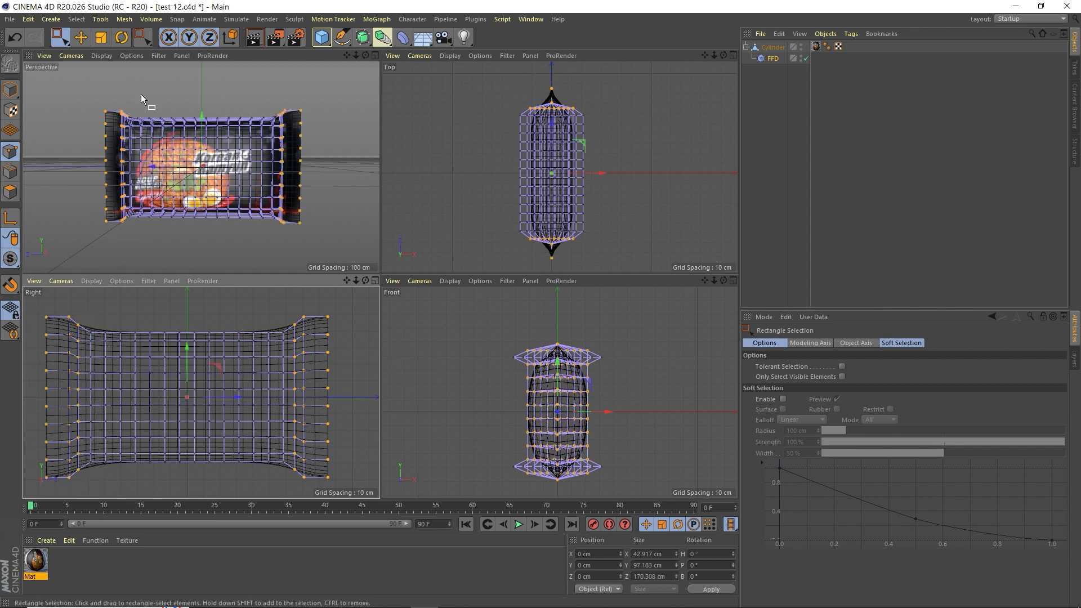
pyautogui.click(100, 39)
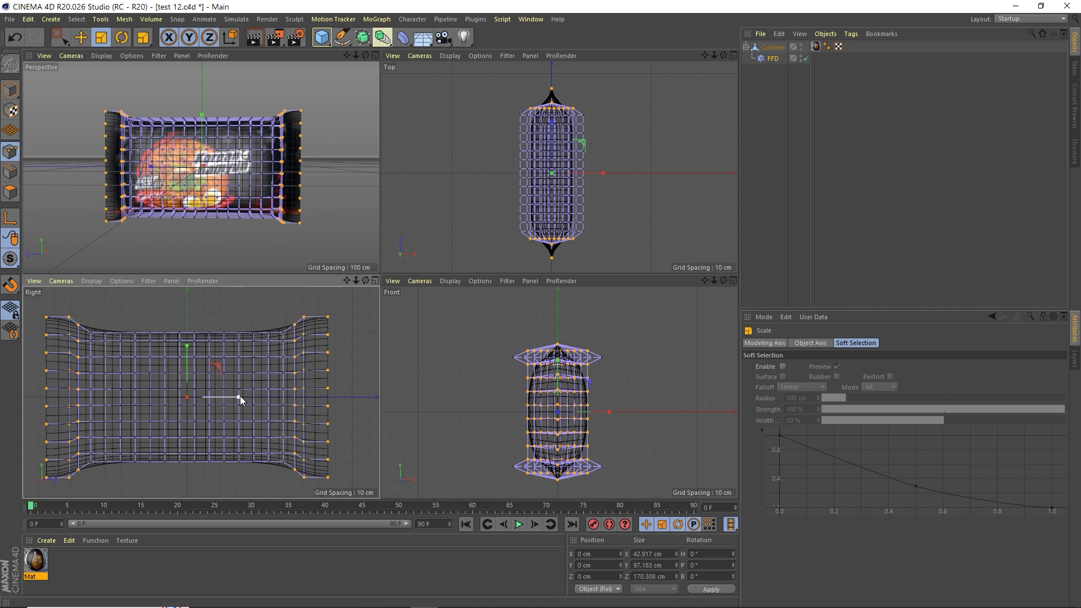
pyautogui.moveTo(237, 397); pyautogui.dragTo(234, 396)
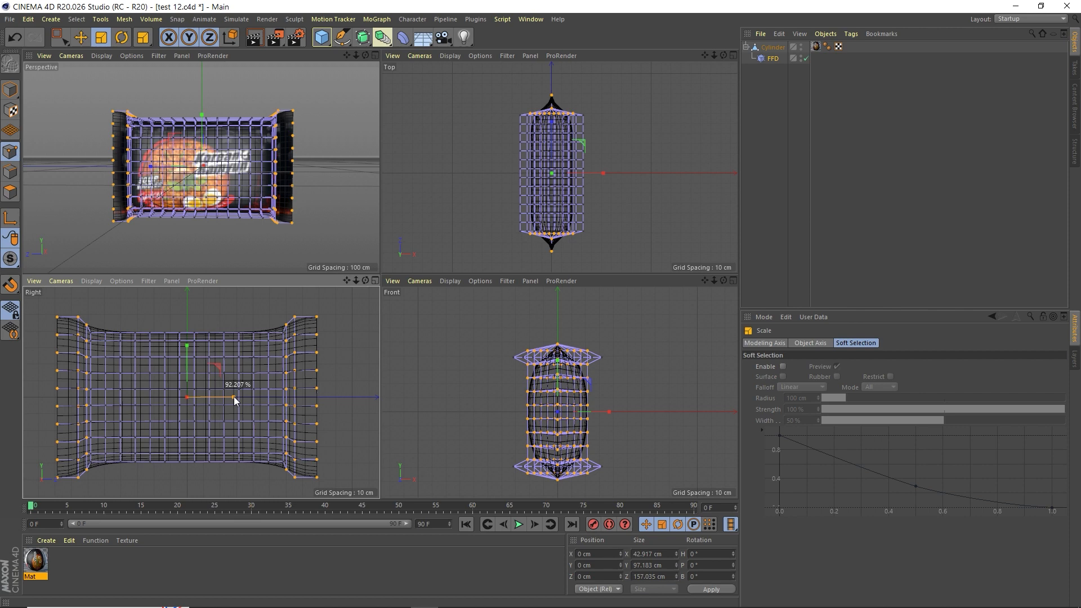
pyautogui.moveTo(234, 396); pyautogui.dragTo(234, 396)
# Select only the outermost FFD point column at each end, scale them outward along Z to about 158.7 cm, and deselect
pyautogui.moveTo(366, 55); pyautogui.dragTo(202, 119)
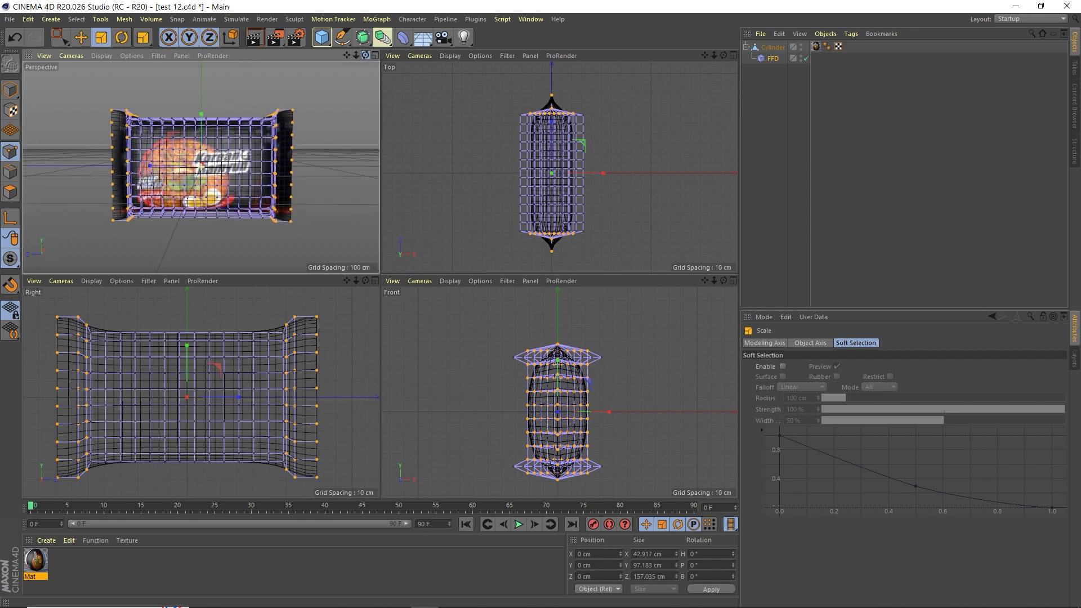
pyautogui.press('F1')
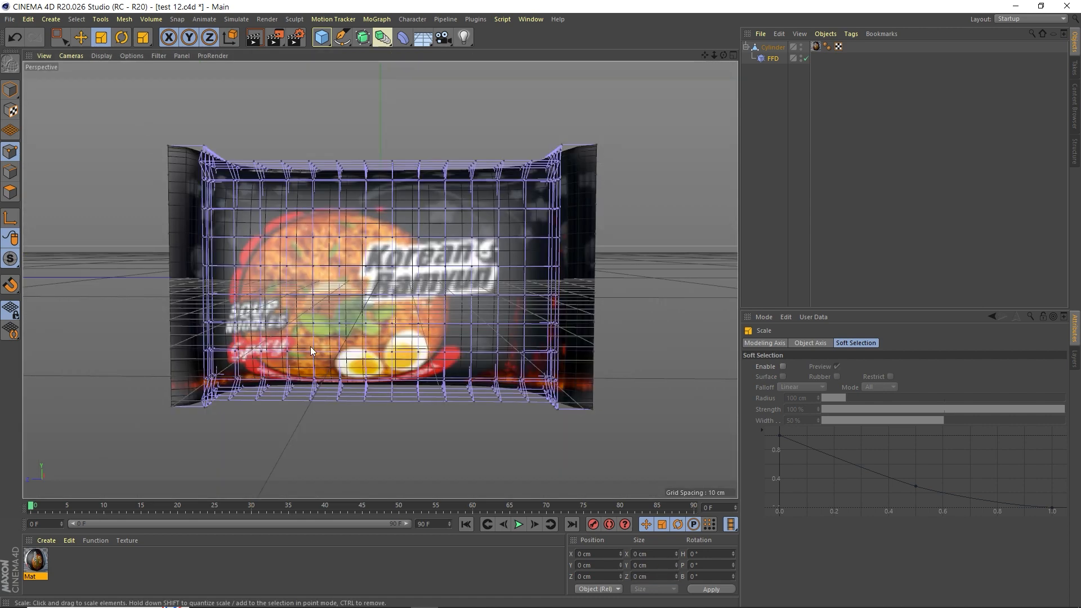
pyautogui.click(733, 55)
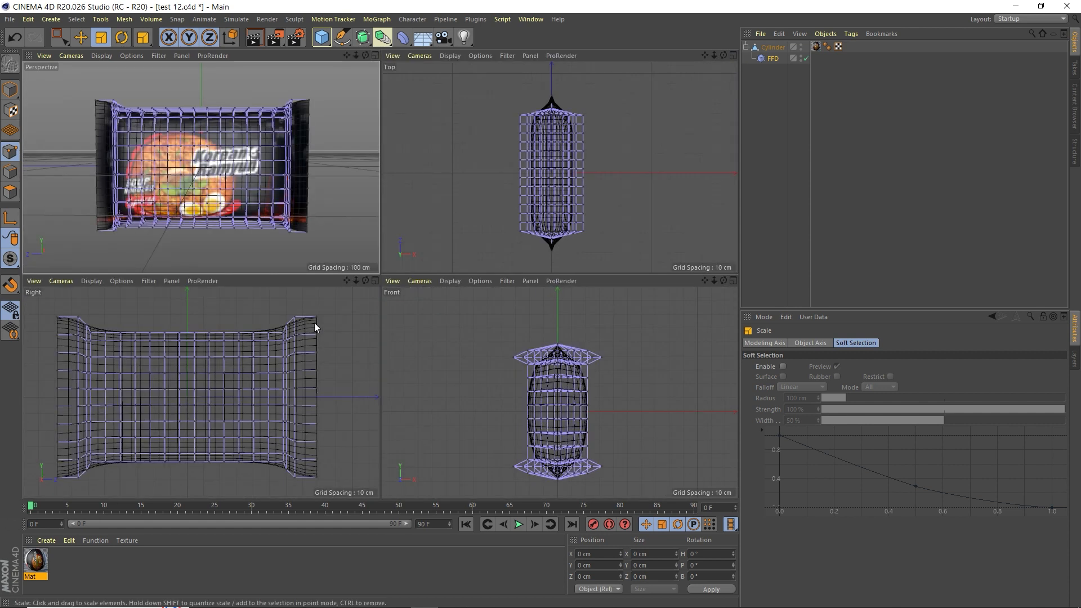
pyautogui.click(61, 37)
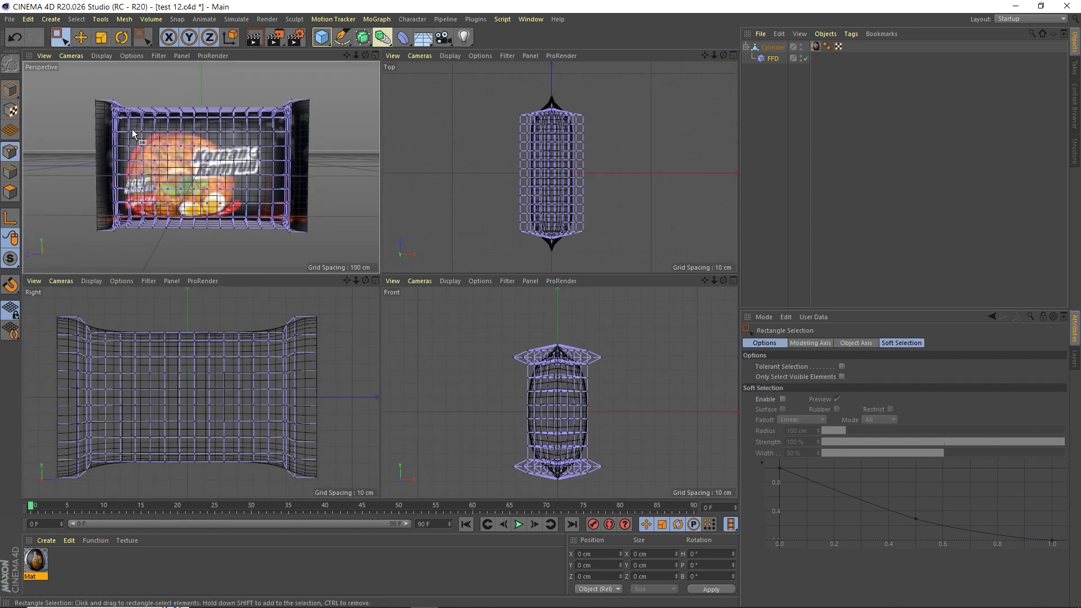
pyautogui.moveTo(332, 305); pyautogui.dragTo(298, 493)
pyautogui.keyDown('shift'); pyautogui.moveTo(46, 303); pyautogui.dragTo(63, 485); pyautogui.keyUp('shift')
pyautogui.click(81, 38)
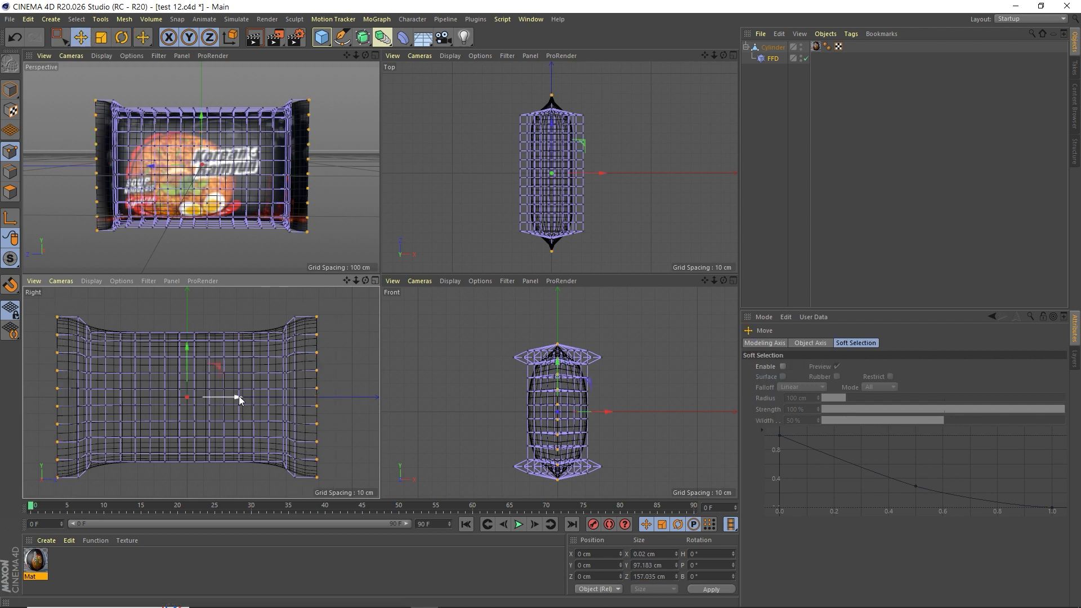
pyautogui.click(101, 37)
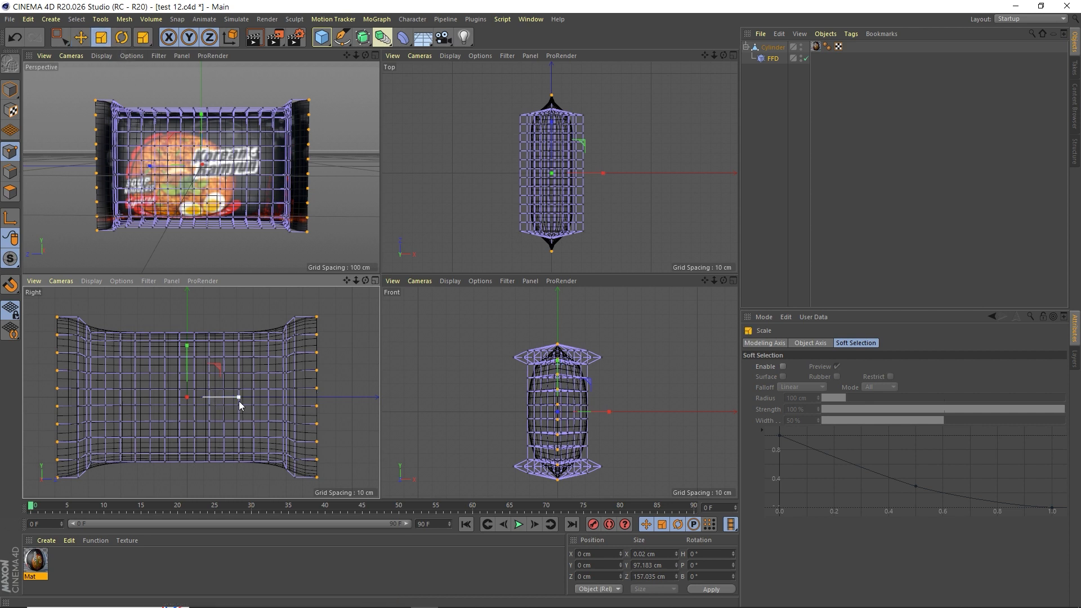
pyautogui.moveTo(239, 396); pyautogui.dragTo(240, 397)
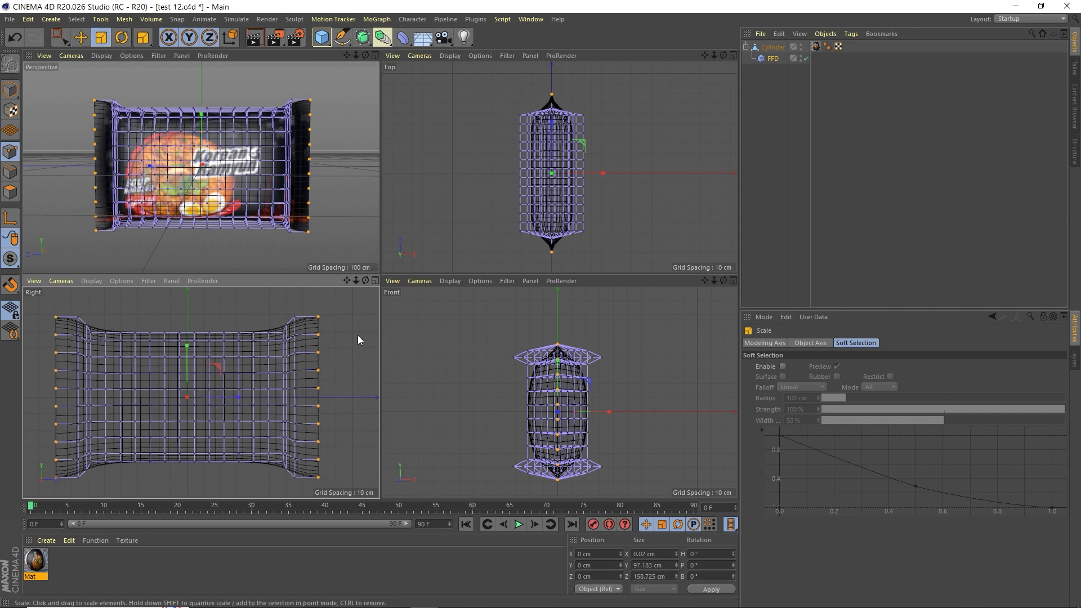
pyautogui.click(357, 335)
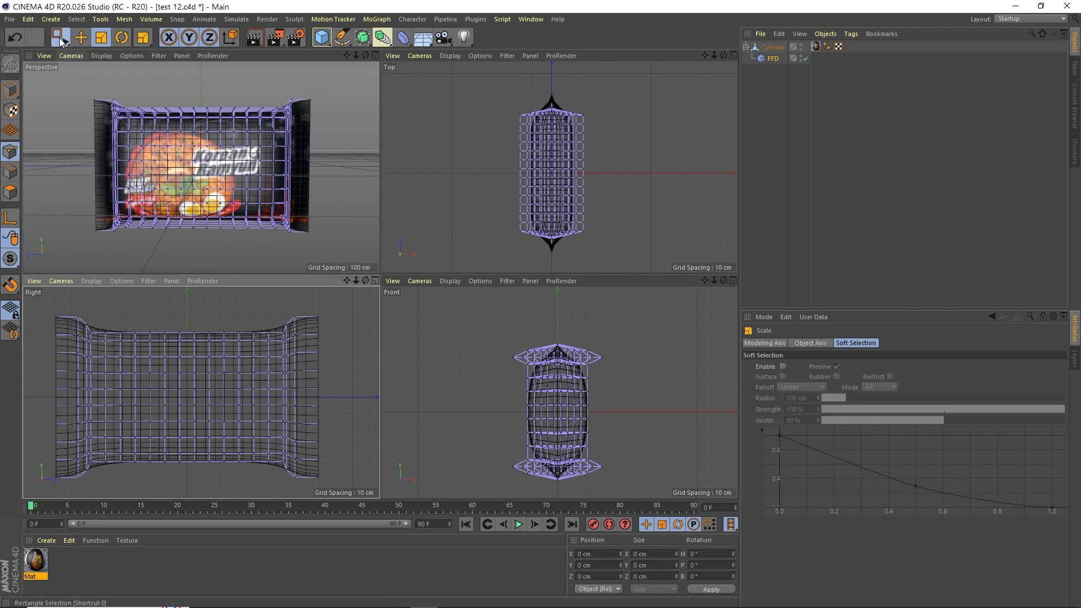
# Select the upper-edge FFD point pair around Z -35.9 cm in the Right view, raise it to about Y 40.8 cm, and deselect
pyautogui.press('0')
pyautogui.moveTo(115, 325); pyautogui.dragTo(141, 338)
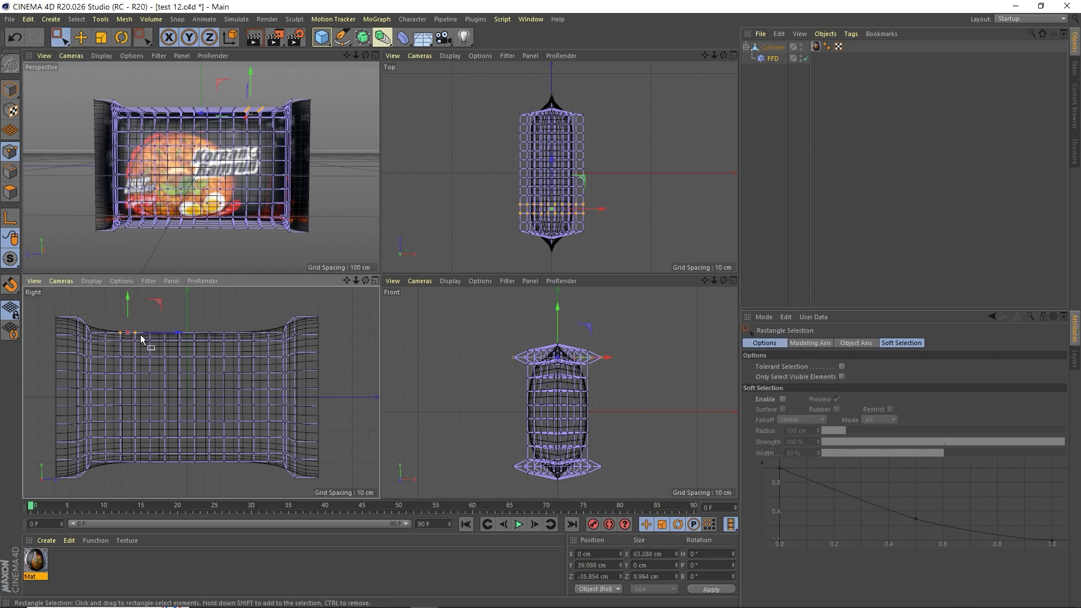
pyautogui.click(80, 37)
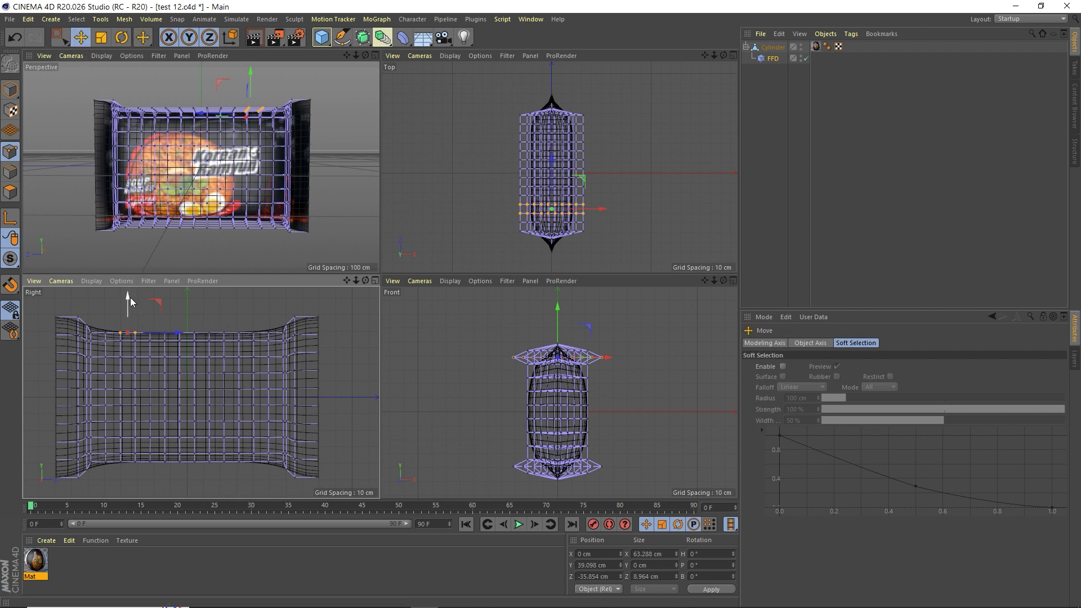
pyautogui.moveTo(126, 298); pyautogui.dragTo(124, 294)
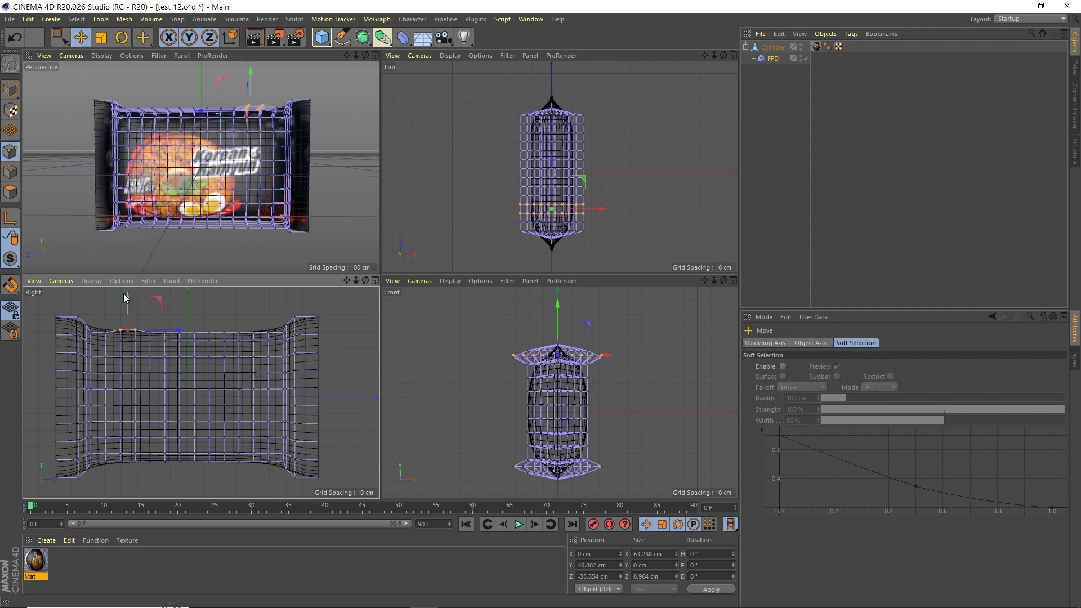
pyautogui.click(160, 317)
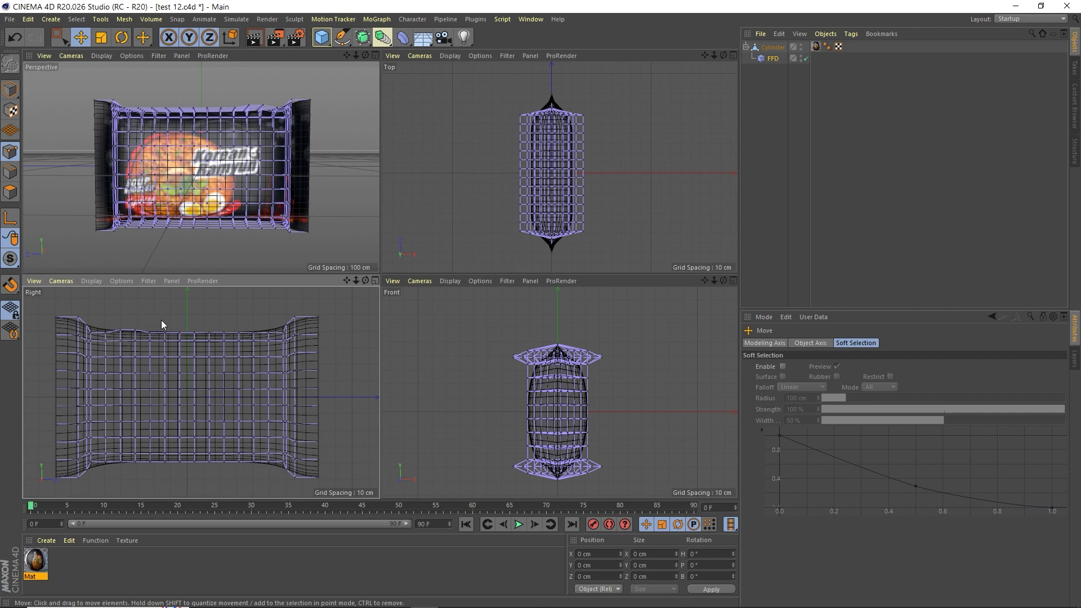
# Try lowering the upper-edge FFD point pair around Z -9 cm to about Y 37.1 cm in the Right view
pyautogui.click(59, 38)
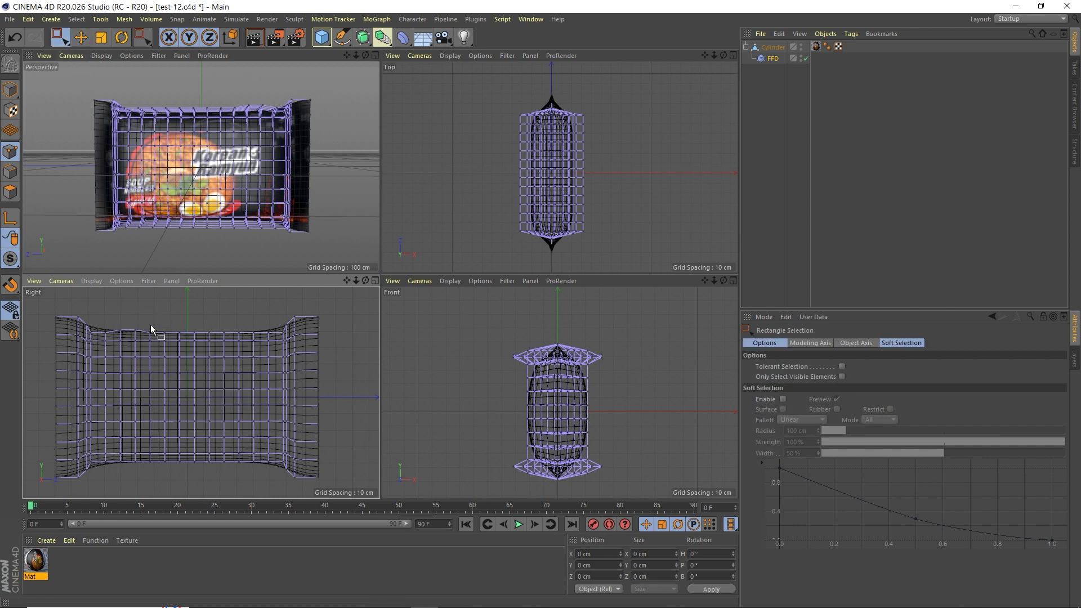
pyautogui.moveTo(164, 327); pyautogui.dragTo(184, 340)
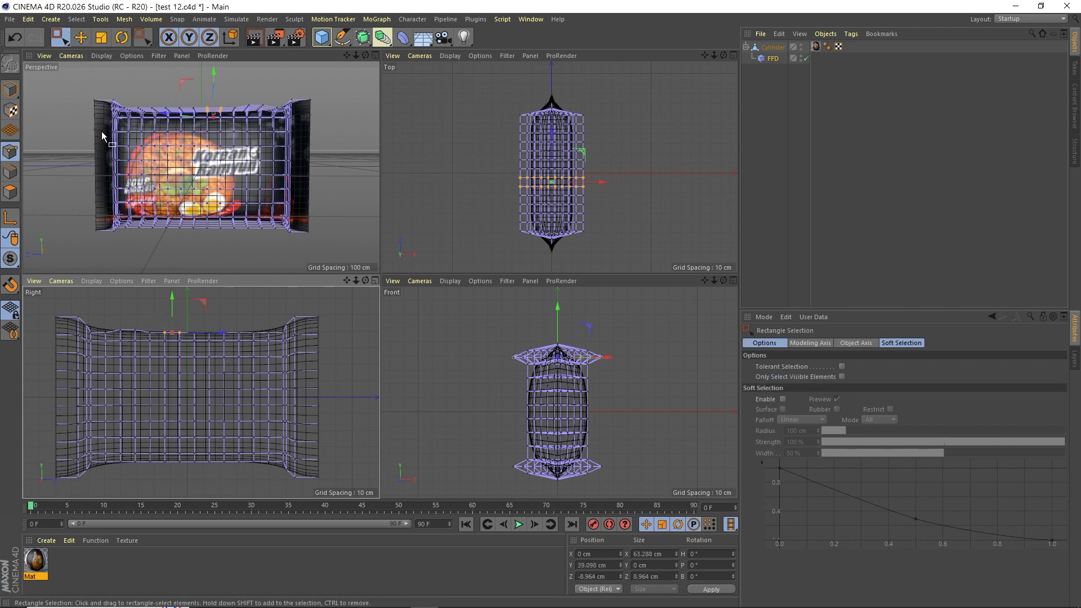
pyautogui.click(79, 40)
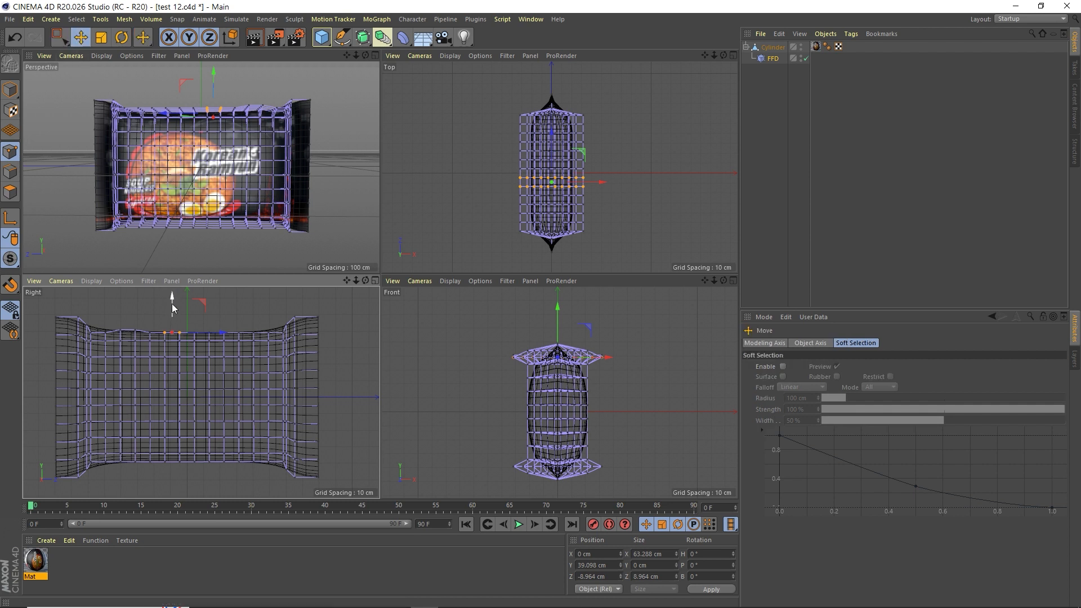
pyautogui.moveTo(172, 304); pyautogui.dragTo(172, 307)
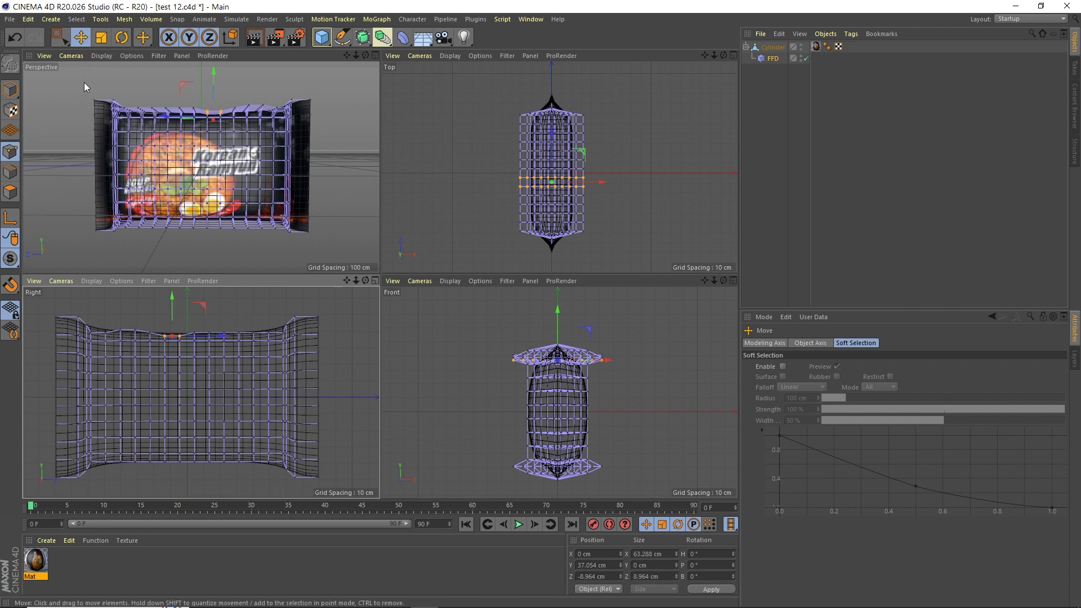
pyautogui.click(330, 142)
pyautogui.moveTo(365, 55); pyautogui.dragTo(365, 56)
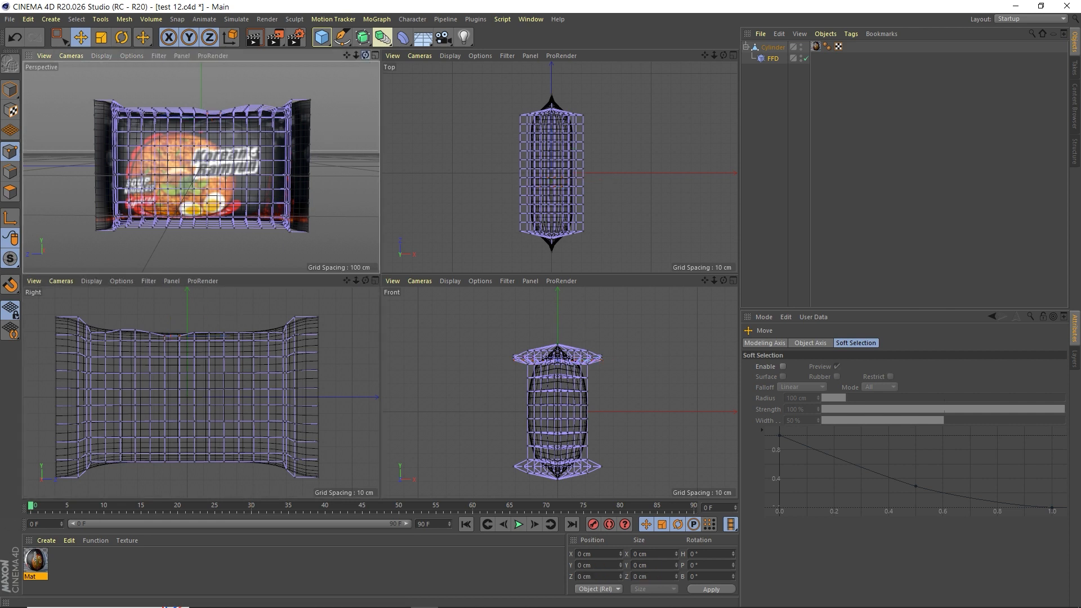
pyautogui.click(373, 55)
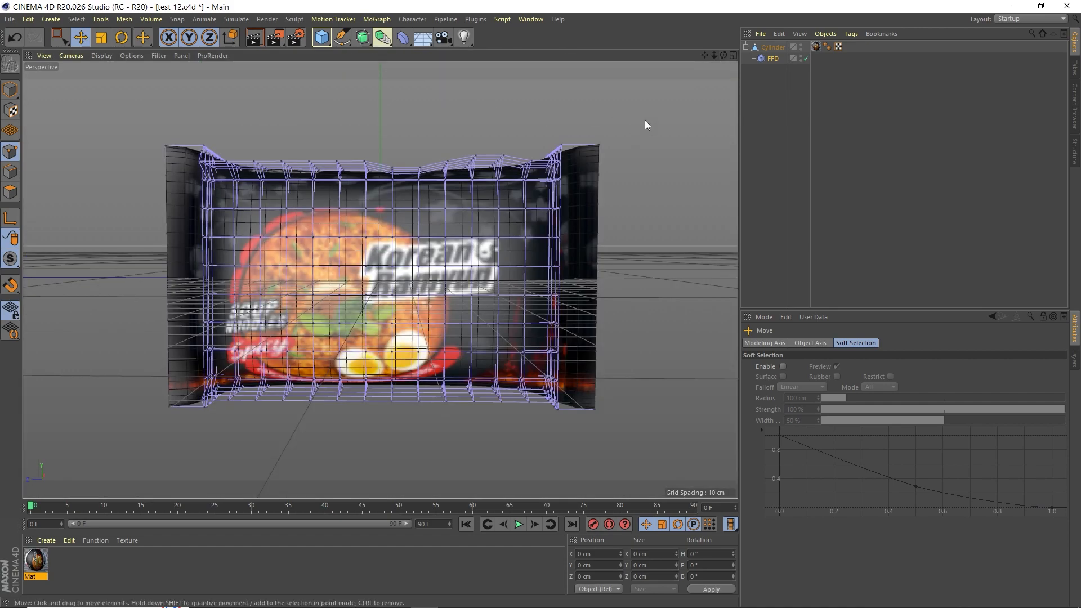
pyautogui.moveTo(724, 57)
pyautogui.mouseDown()
pyautogui.moveTo(698, 83)
pyautogui.moveTo(723, 73)
pyautogui.moveTo(719, 93)
pyautogui.moveTo(721, 53)
pyautogui.mouseUp()
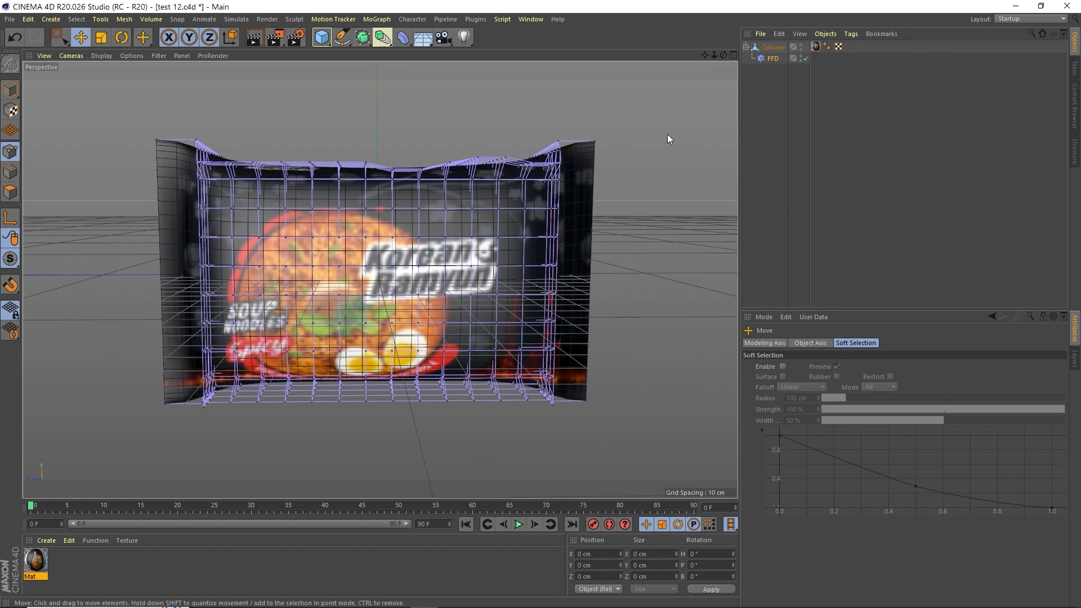
# Undo the recent point moves, raise the upper-edge FFD pair around Z -35.9 cm to about Y 40.3 cm, and deselect
pyautogui.hotkey('ctrl', 'z')
pyautogui.hotkey('ctrl', 'z')
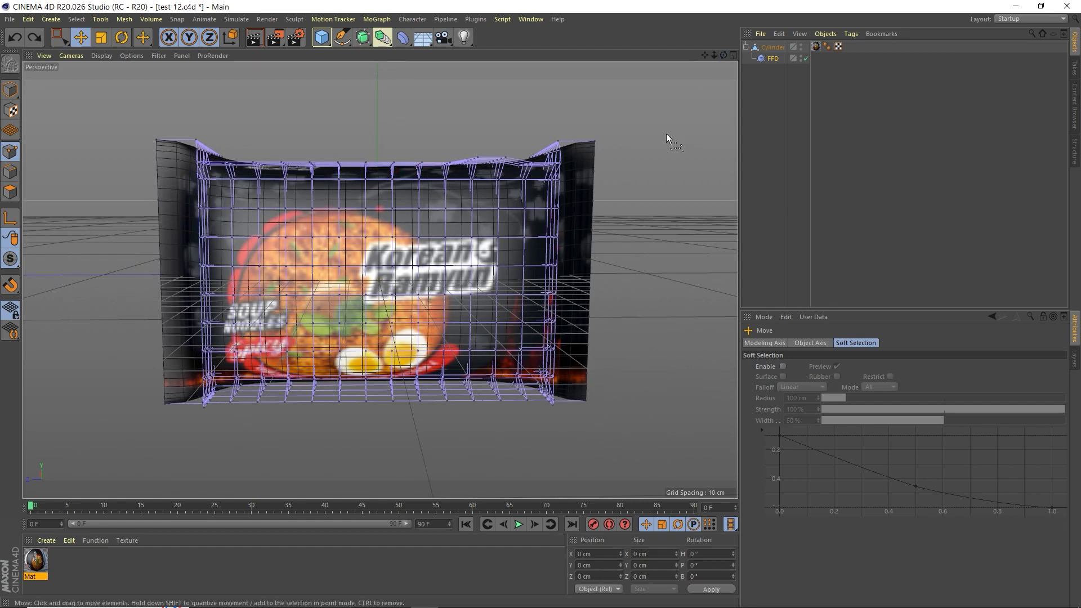
pyautogui.hotkey('ctrl', 'z')
pyautogui.hotkey('ctrl', 'z')
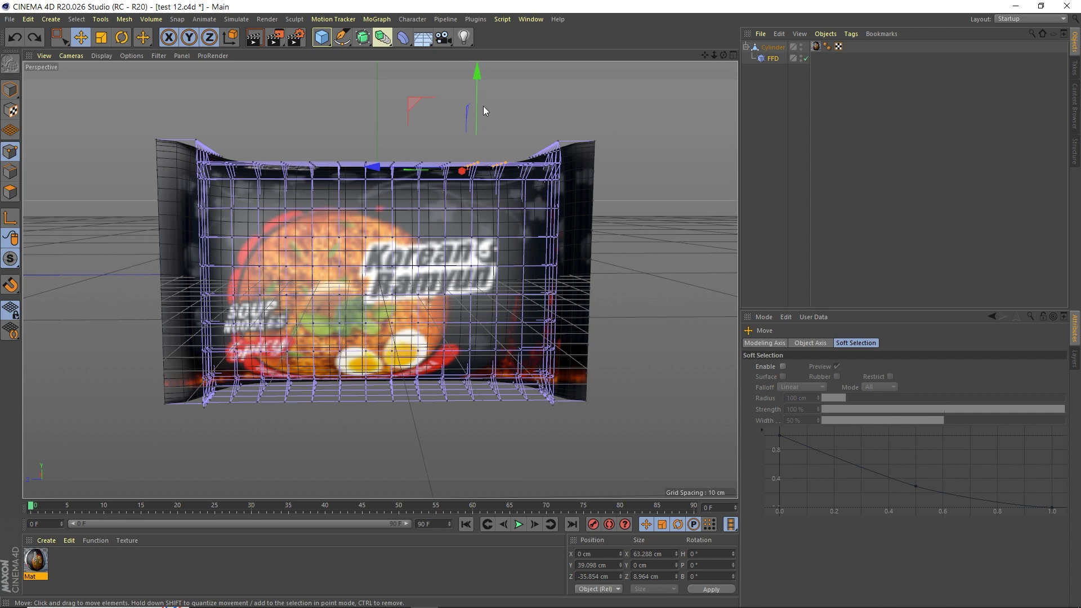
pyautogui.moveTo(476, 104); pyautogui.dragTo(476, 100)
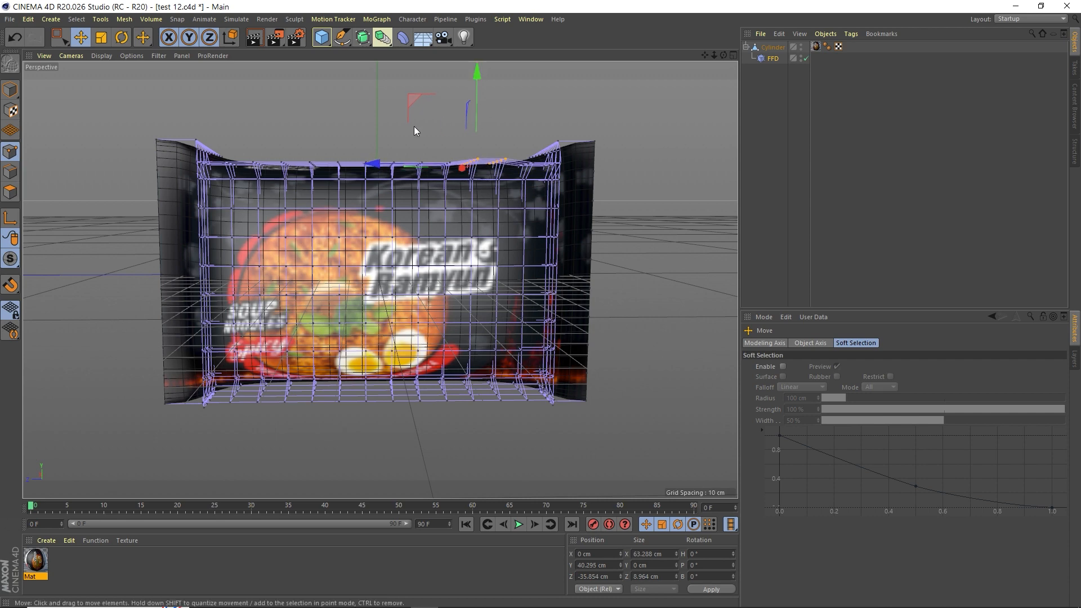
pyautogui.click(733, 56)
pyautogui.click(168, 312)
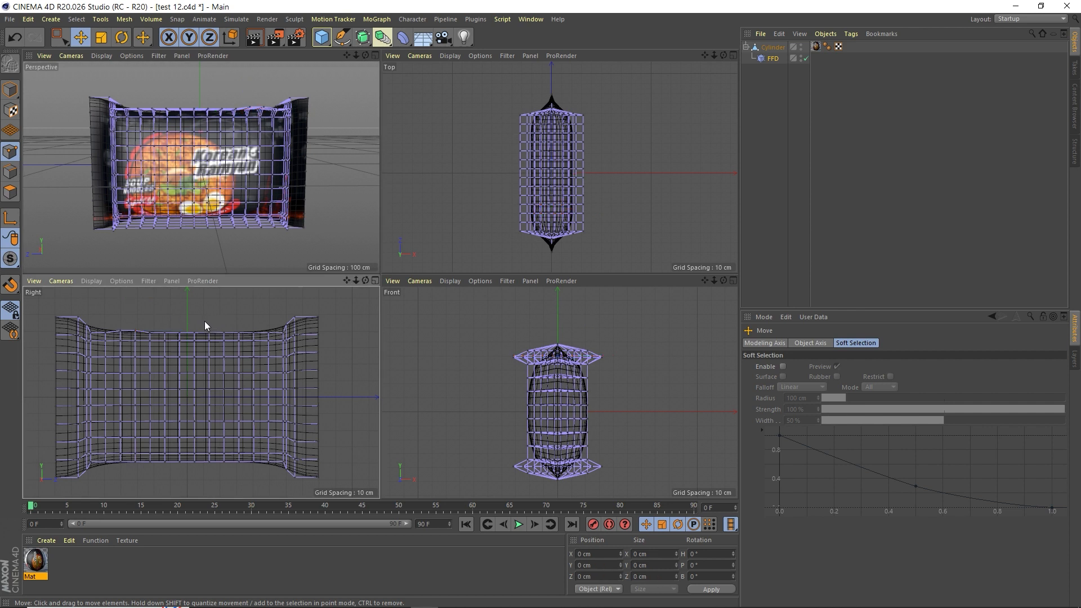
# Select the upper-edge FFD point pair around Z 26.9 cm in the Right view, nudge it slightly along Y, and deselect
pyautogui.press('0')
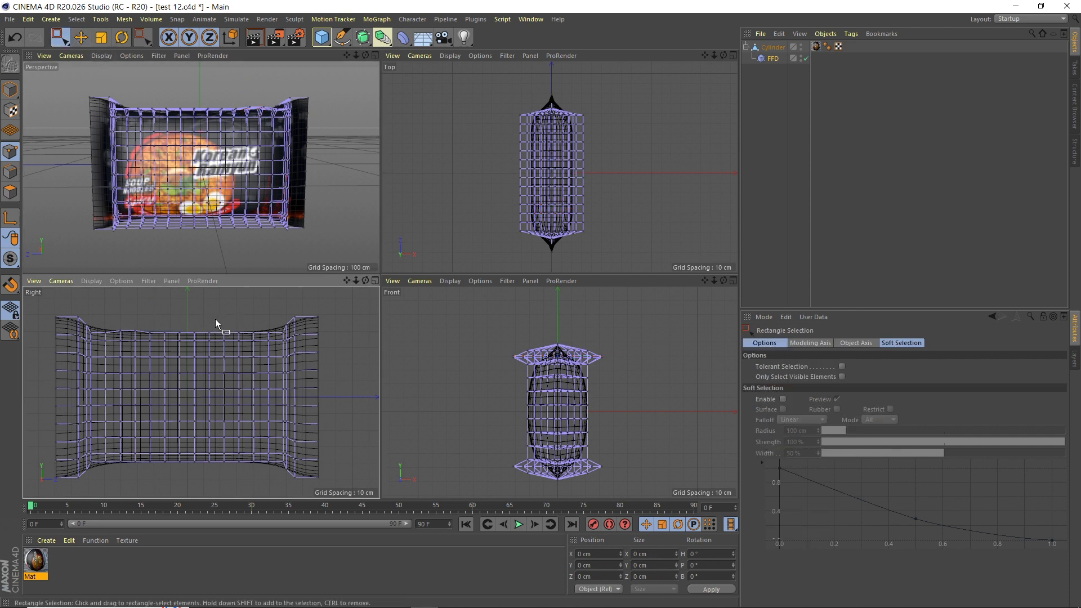
pyautogui.moveTo(214, 320); pyautogui.dragTo(248, 340)
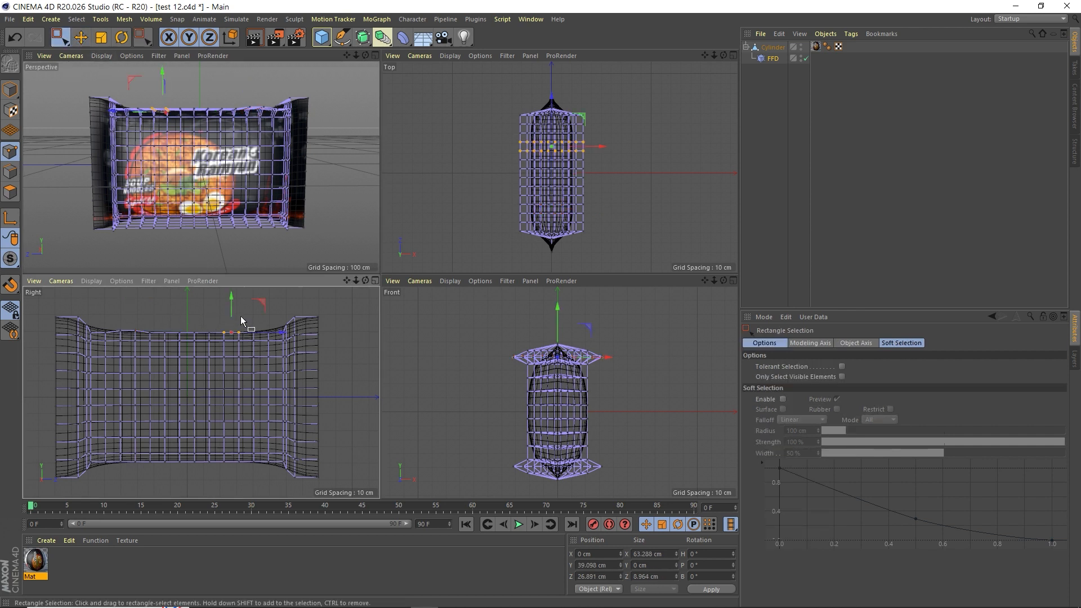
pyautogui.click(80, 37)
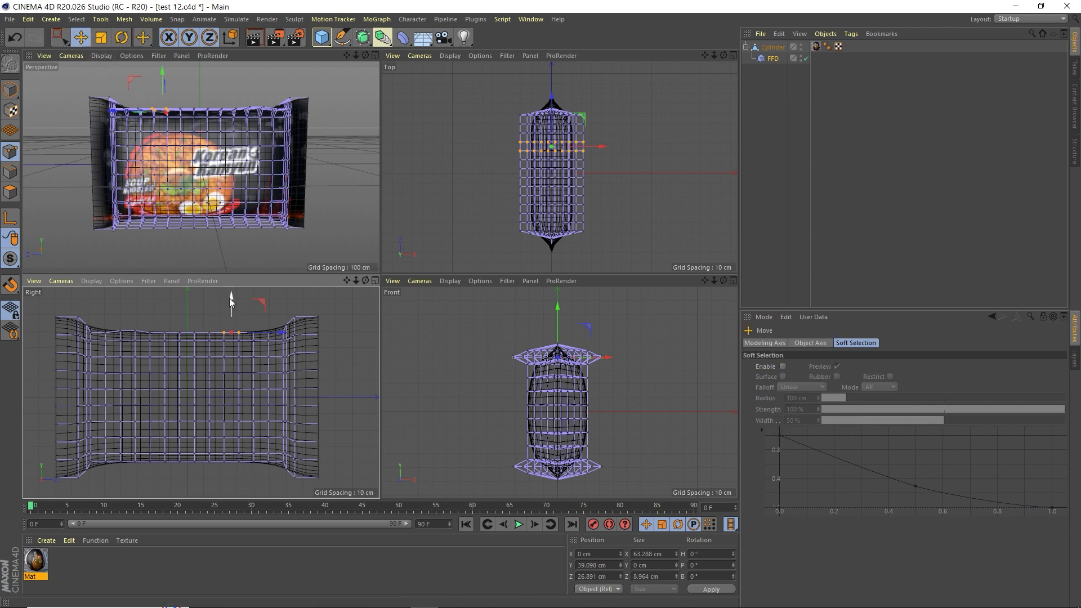
pyautogui.moveTo(230, 298); pyautogui.dragTo(228, 298)
pyautogui.click(300, 410)
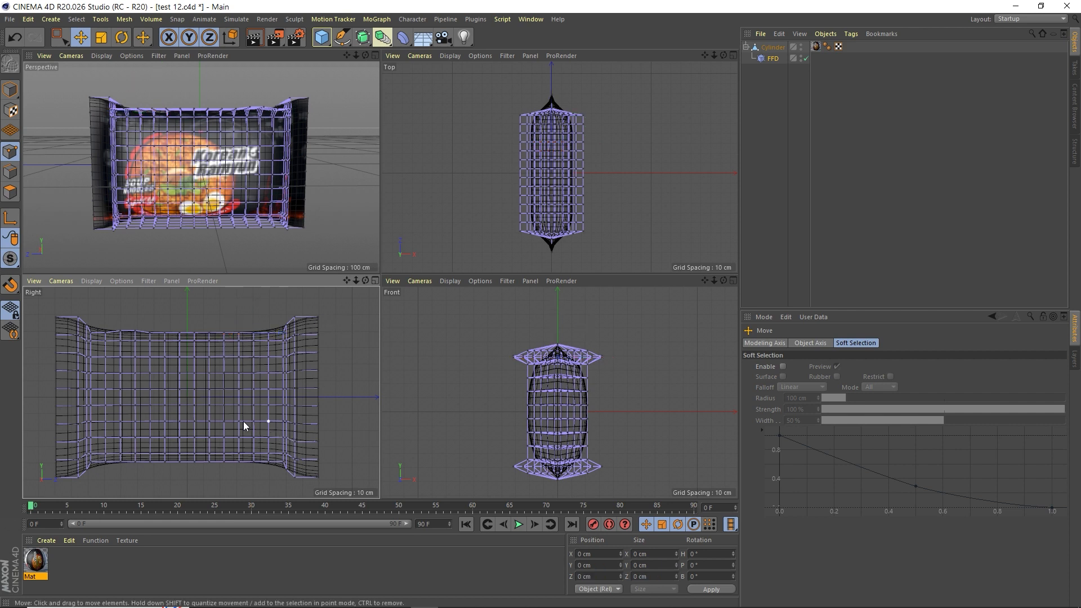
# Select the lower-edge FFD point pair around Z -35.9 cm in the Right view, raise it to about Y -37.7 cm, and deselect
pyautogui.click(58, 37)
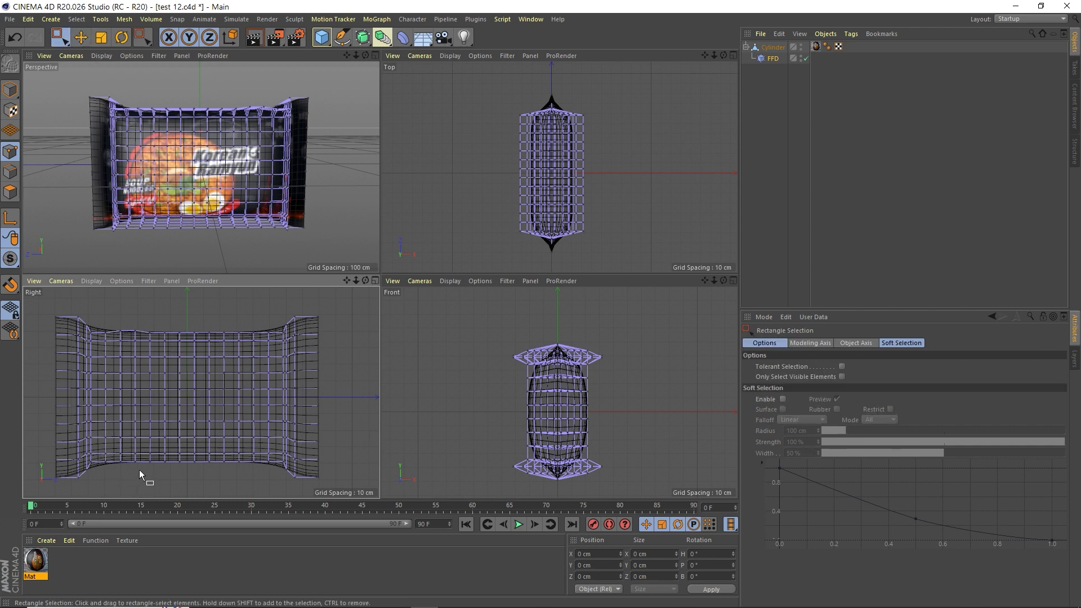
pyautogui.moveTo(139, 471); pyautogui.dragTo(129, 420)
pyautogui.click(81, 37)
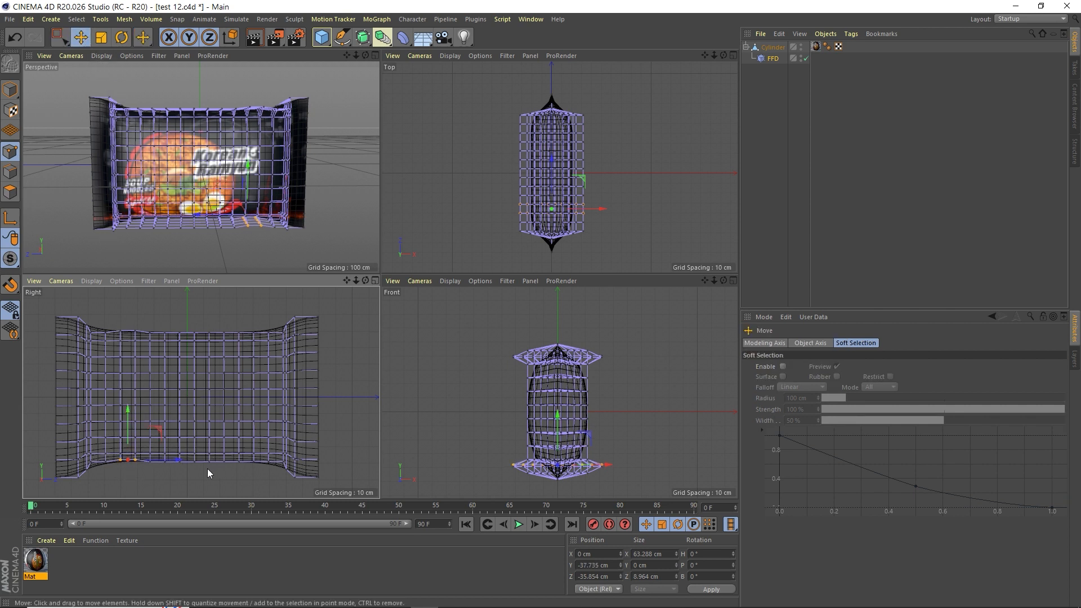
pyautogui.moveTo(203, 469); pyautogui.dragTo(179, 459)
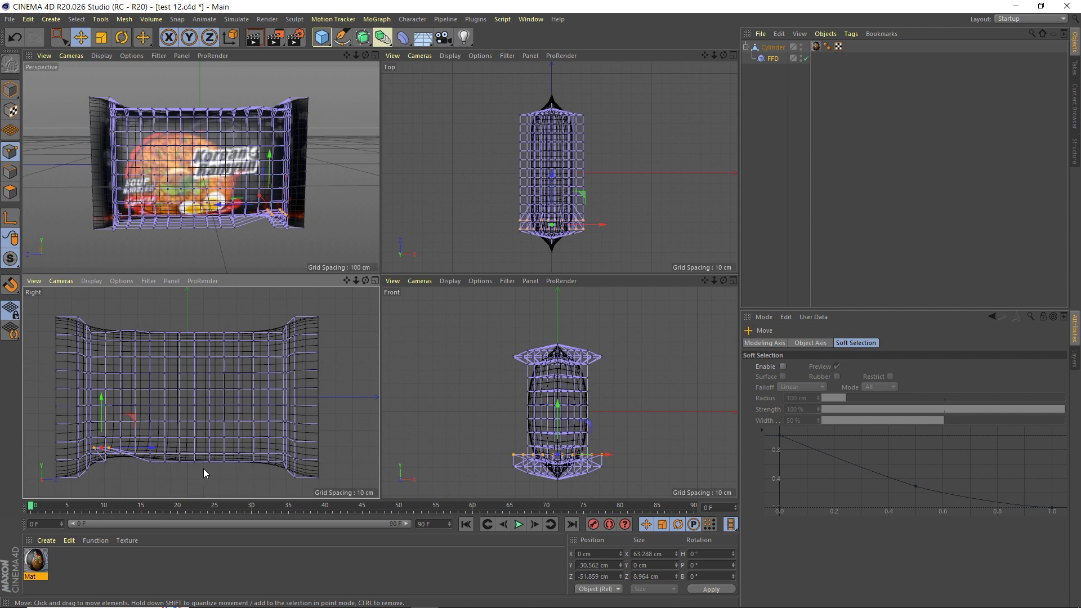
pyautogui.hotkey('ctrl', 'z')
pyautogui.click(205, 478)
# Select the middle lower-edge FFD point pair at Z 0 cm, raise it to about Y -37.7 cm, and deselect
pyautogui.press('0')
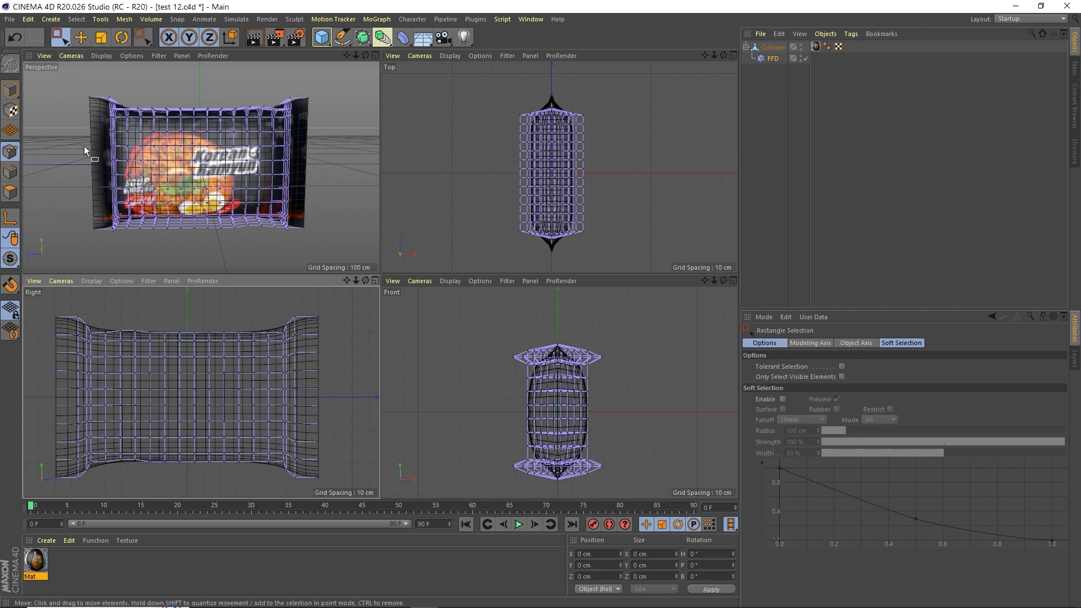
pyautogui.moveTo(207, 472); pyautogui.dragTo(176, 454)
pyautogui.click(81, 38)
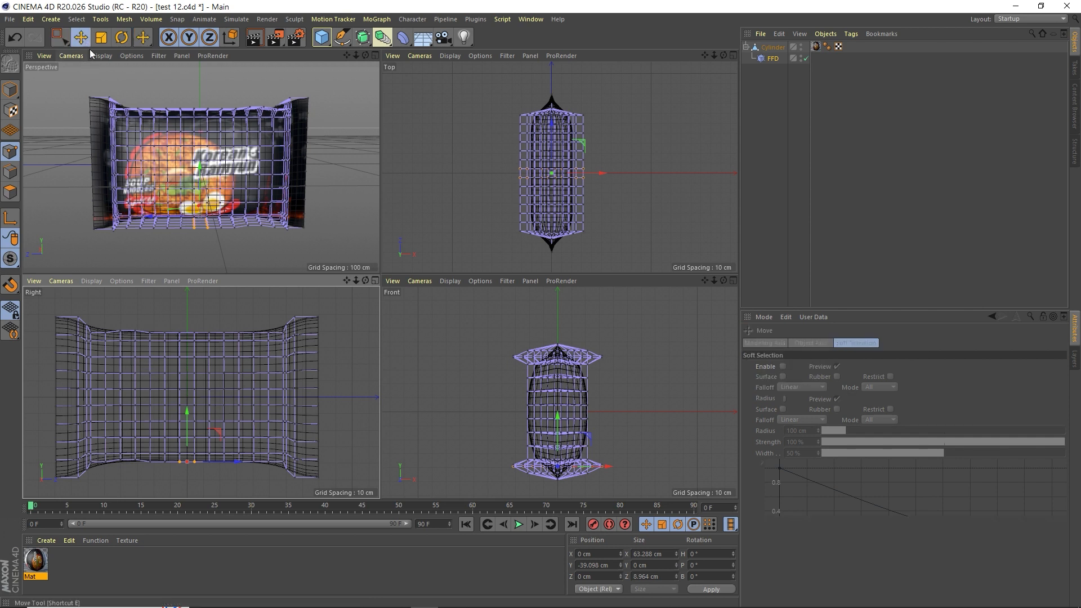
pyautogui.moveTo(185, 414); pyautogui.dragTo(184, 411)
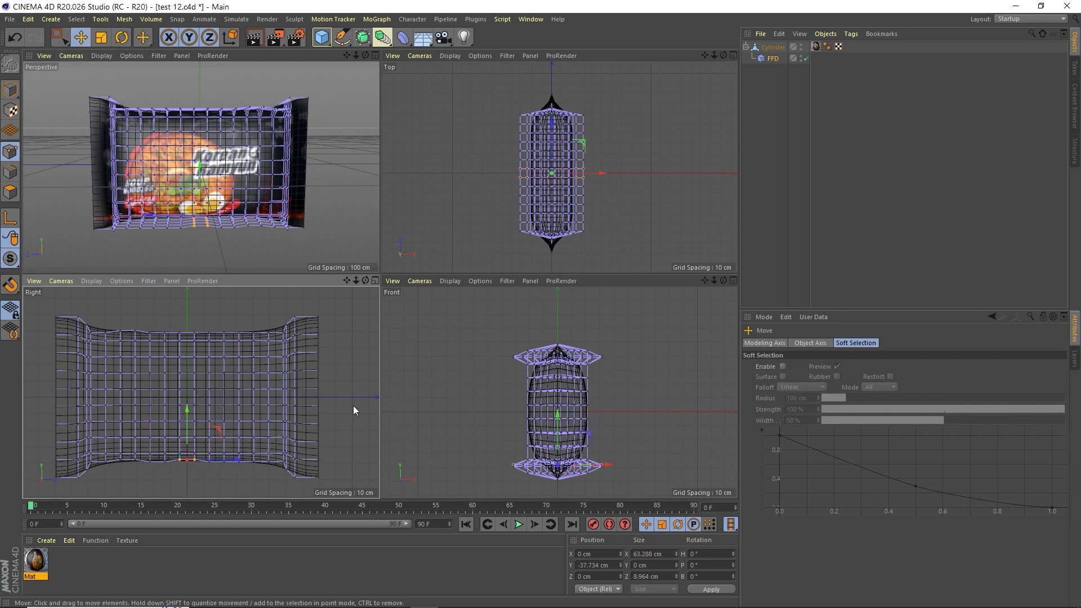
pyautogui.click(348, 426)
# Render the packet from the front in the Picture Viewer to check its shape, and return to the four-view layout
pyautogui.click(355, 97)
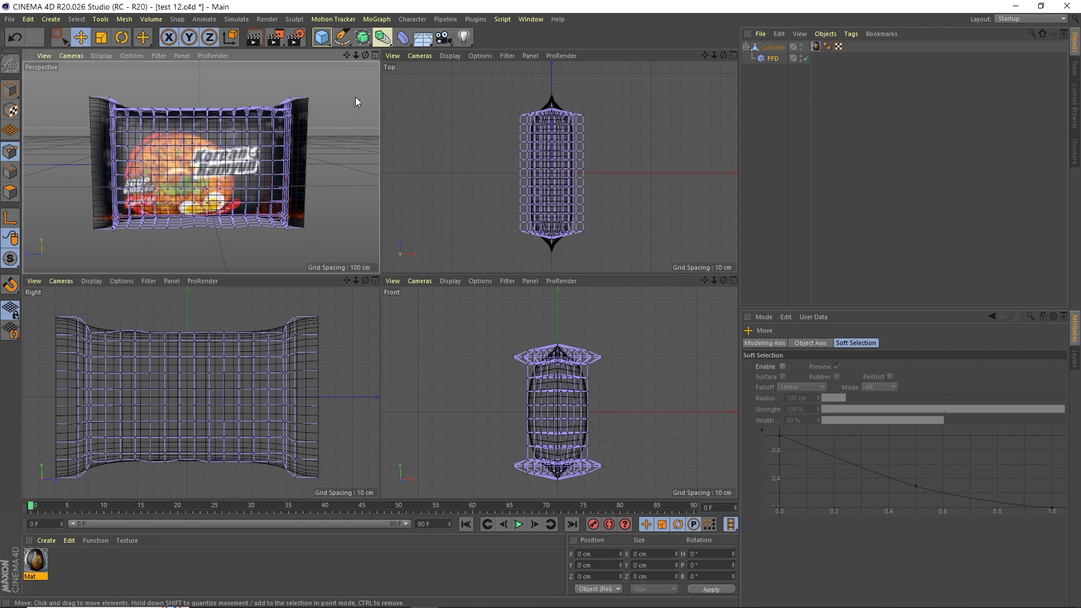
pyautogui.moveTo(366, 56); pyautogui.dragTo(365, 51)
pyautogui.click(375, 56)
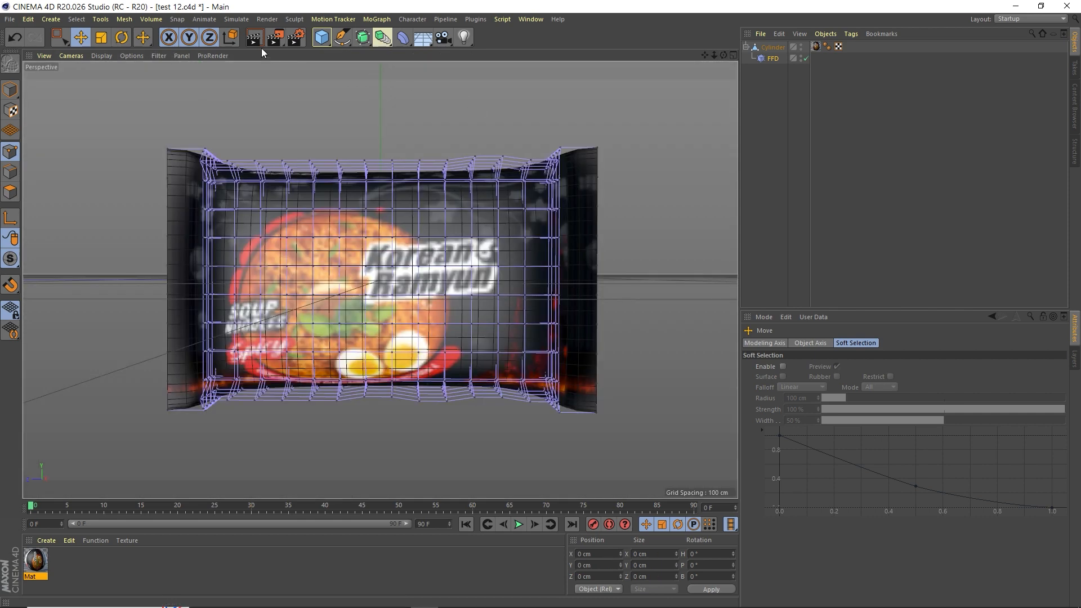
pyautogui.click(276, 37)
pyautogui.scroll(-1, 581, 239)
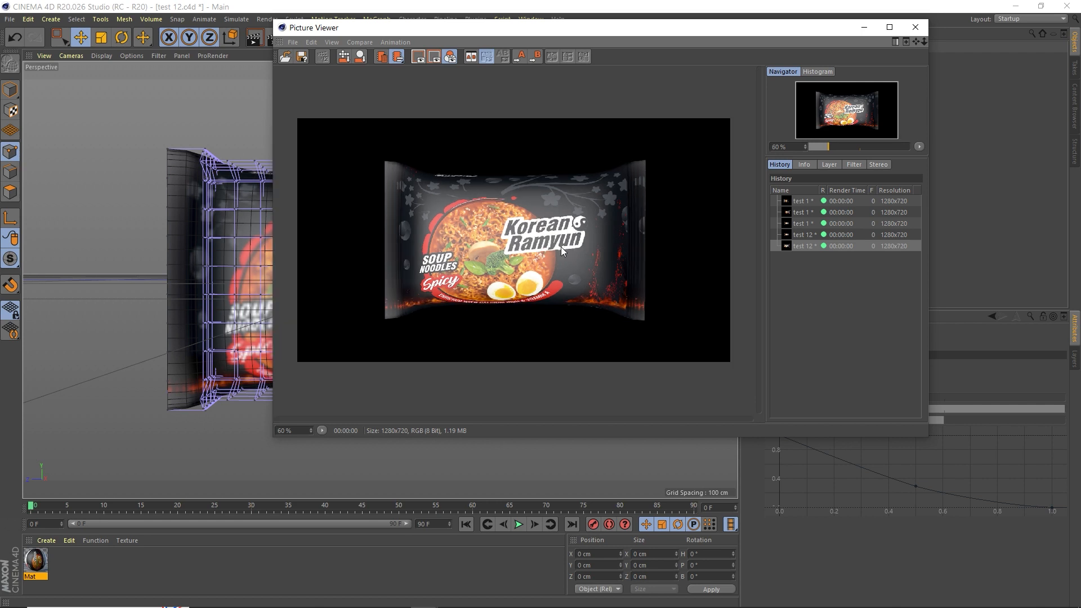
pyautogui.click(914, 27)
pyautogui.click(733, 56)
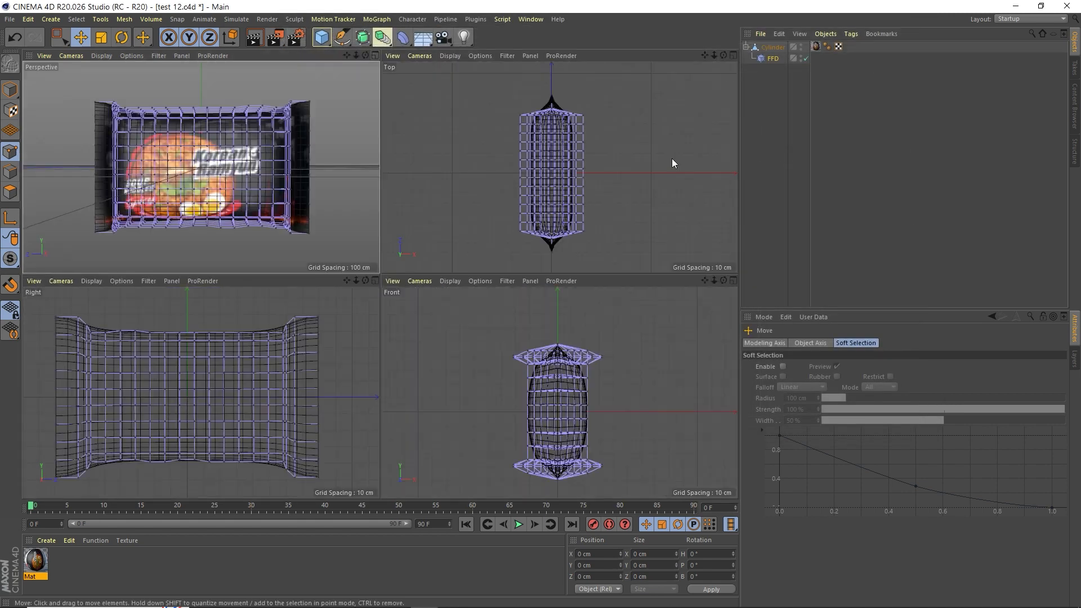
# Select the FFD point column around Z 49.3 cm in the Right view and move it outward to about Z 52.4 cm
pyautogui.click(351, 414)
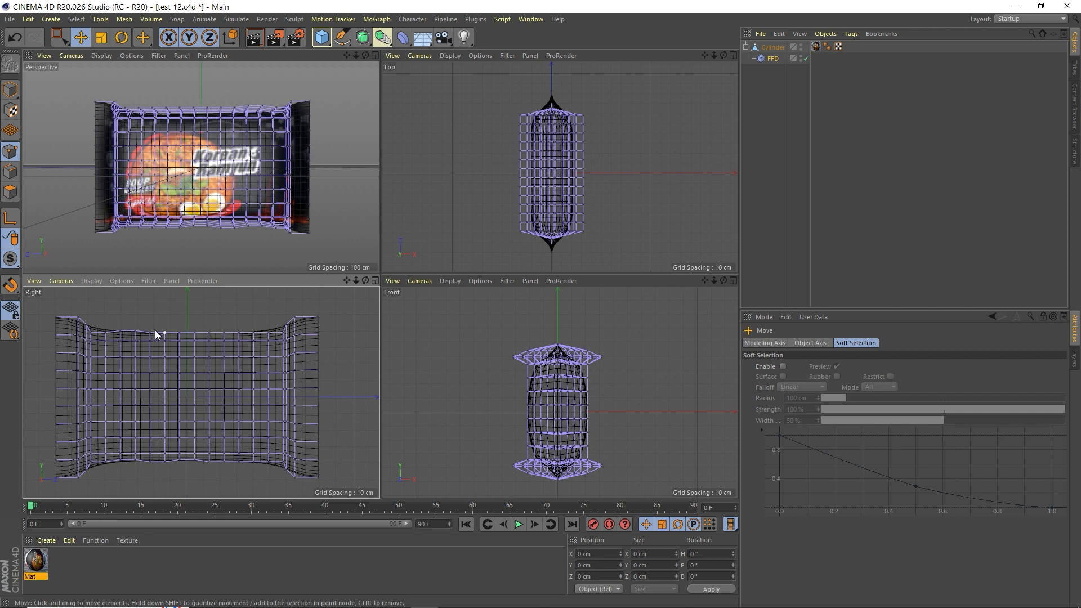
pyautogui.click(59, 38)
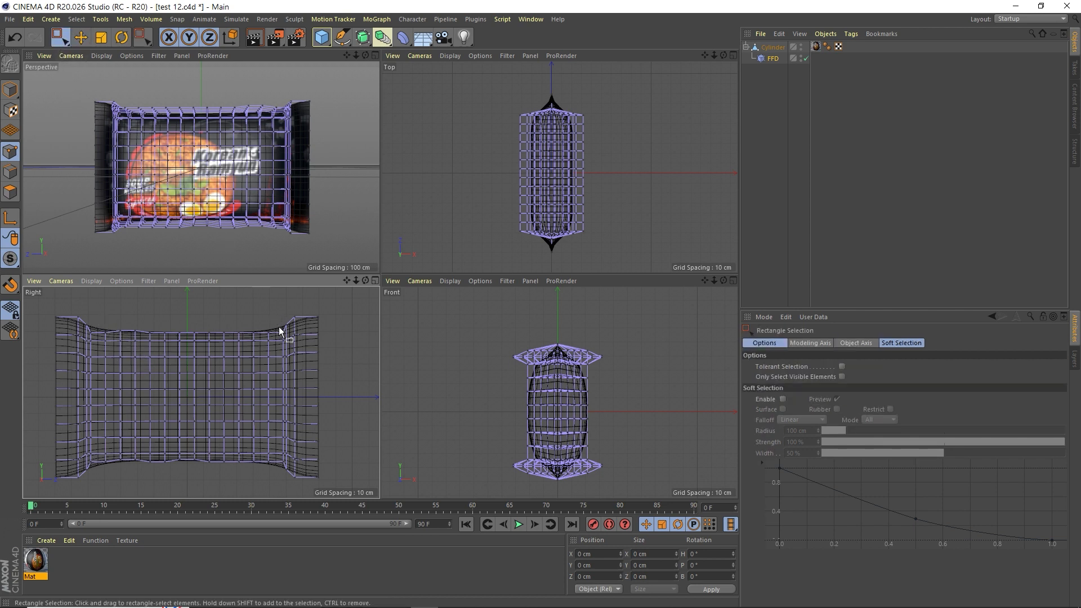
pyautogui.moveTo(275, 319); pyautogui.dragTo(255, 485)
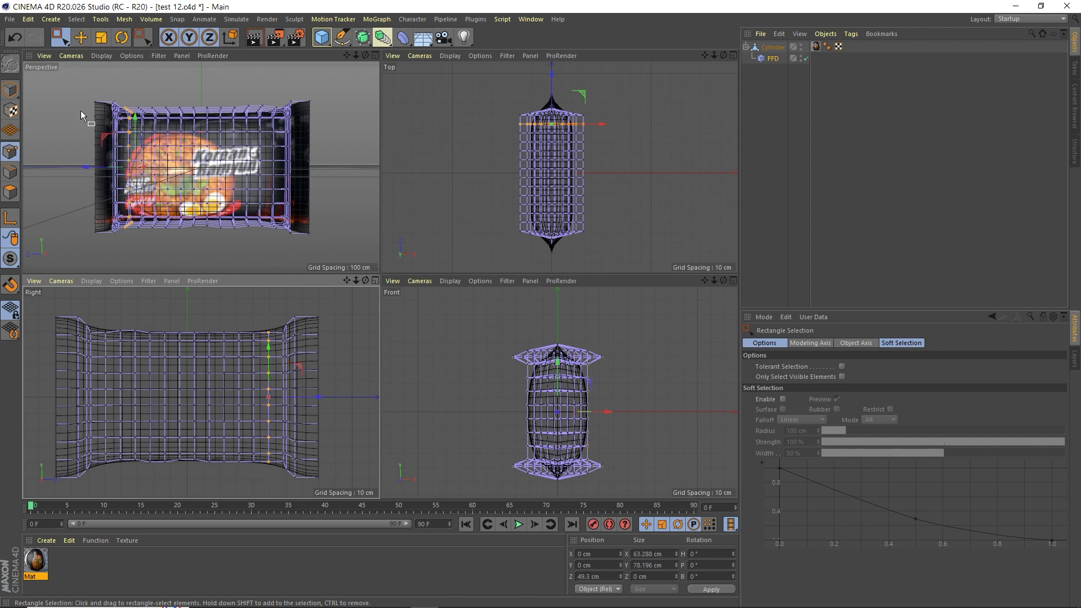
pyautogui.moveTo(309, 397); pyautogui.dragTo(315, 398)
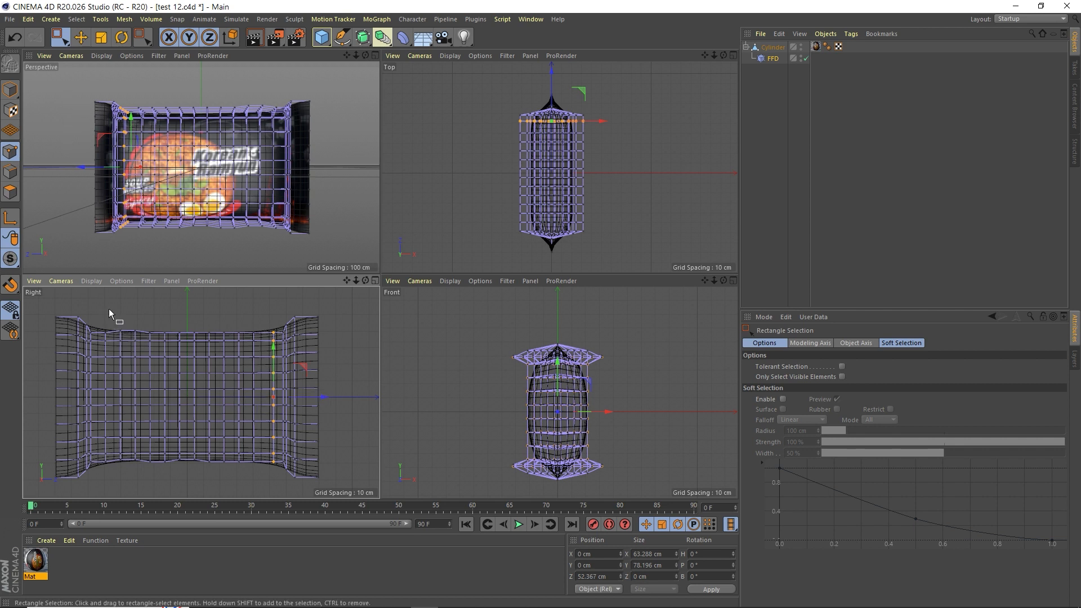
# Select the opposite FFD point column around Z -49.3 cm, move it outward along Z, and deselect
pyautogui.moveTo(110, 316); pyautogui.dragTo(102, 482)
pyautogui.click(80, 38)
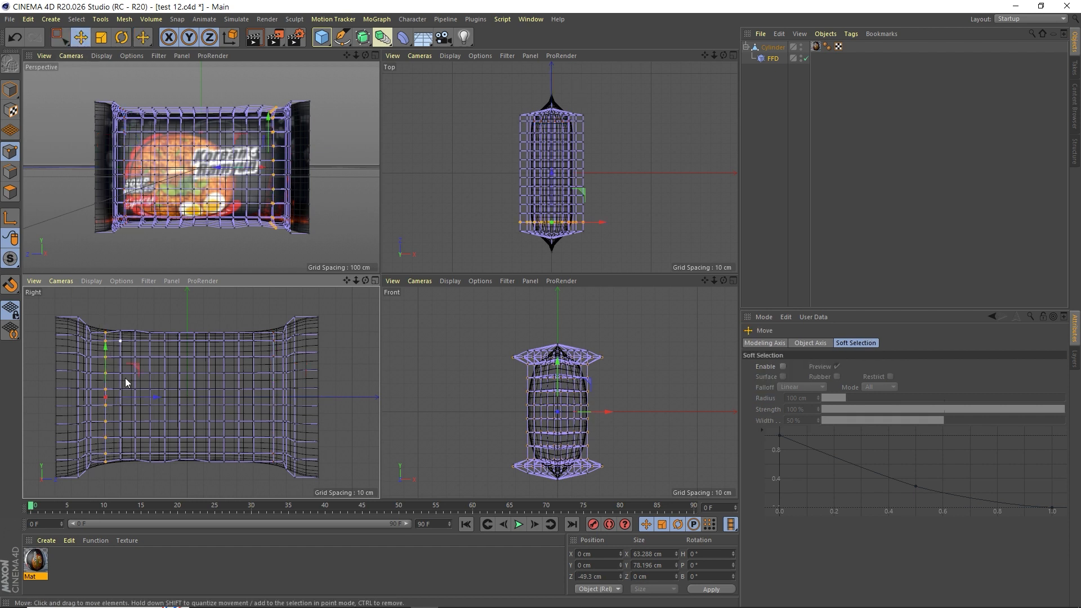
pyautogui.moveTo(153, 398); pyautogui.dragTo(147, 397)
pyautogui.click(335, 171)
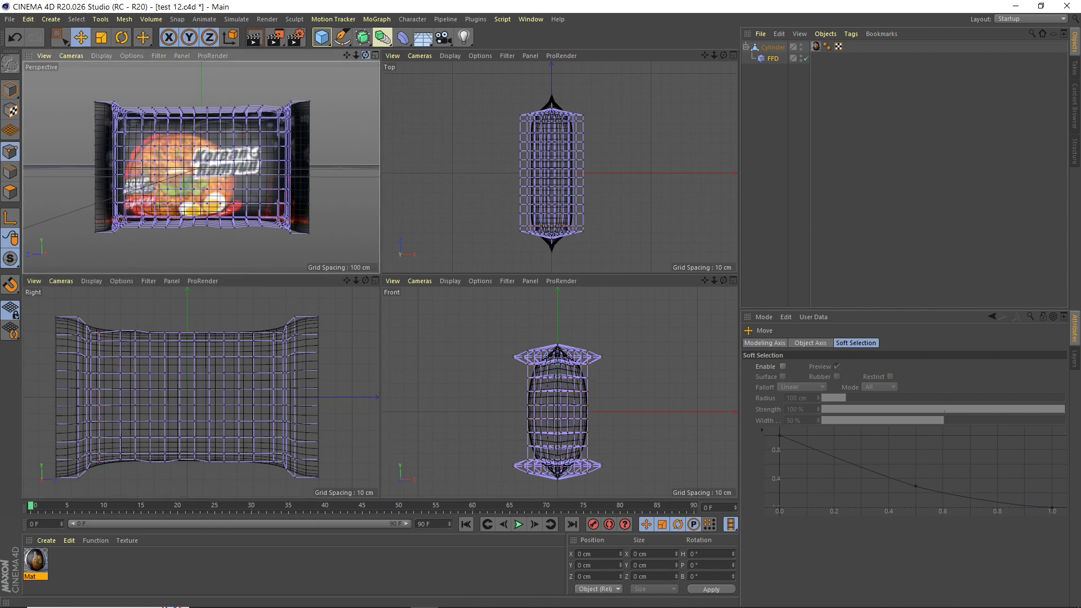
# In the maximized perspective view, merge the Cylinder and its FFD deformer into one object with Connect Objects + Delete
pyautogui.click(375, 55)
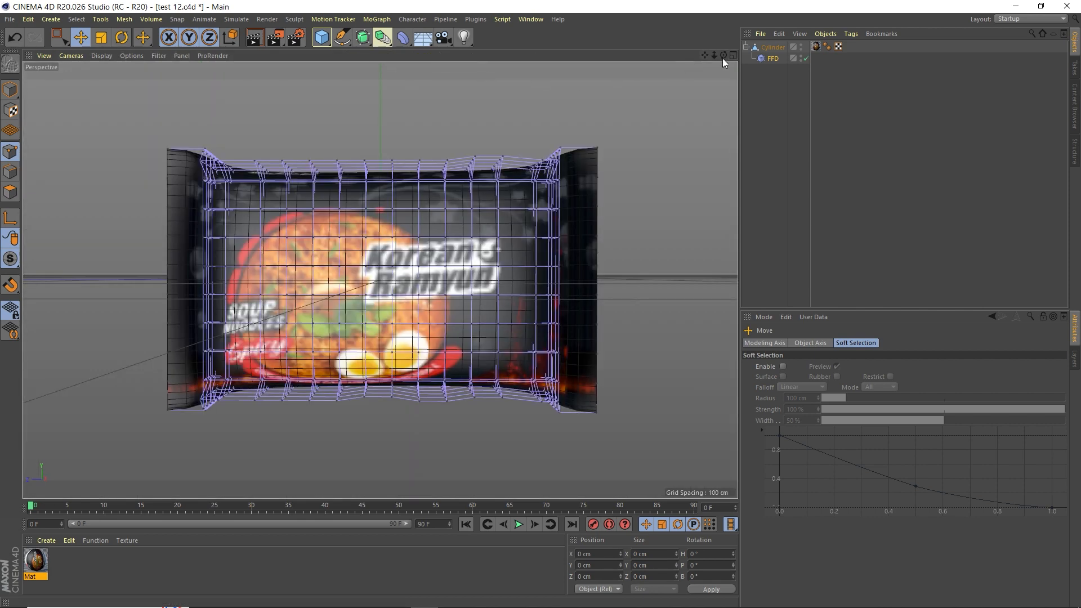
pyautogui.moveTo(723, 55); pyautogui.dragTo(690, 112)
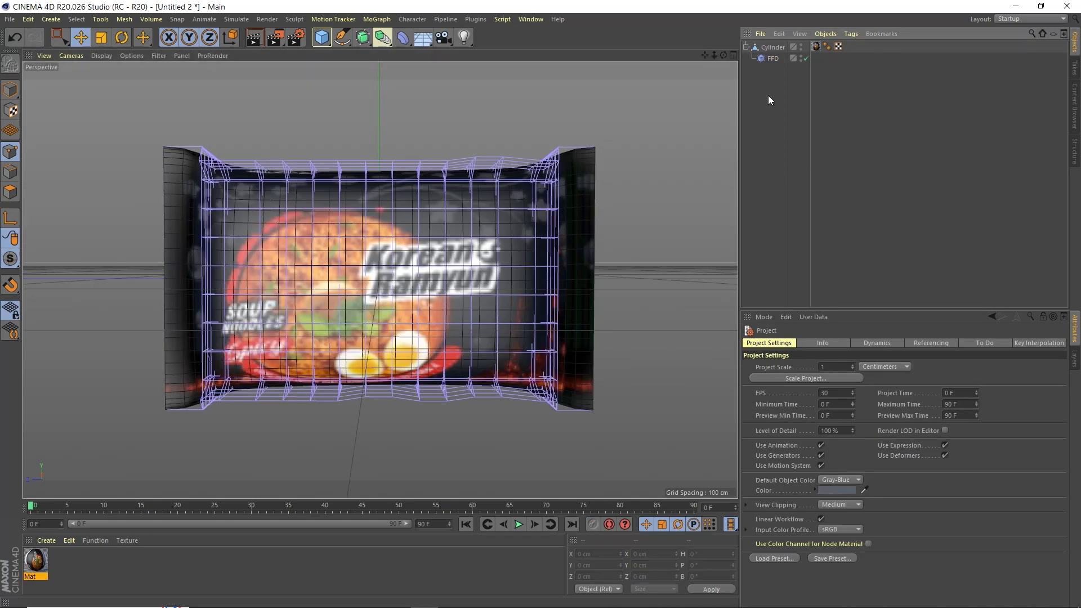
pyautogui.click(772, 48)
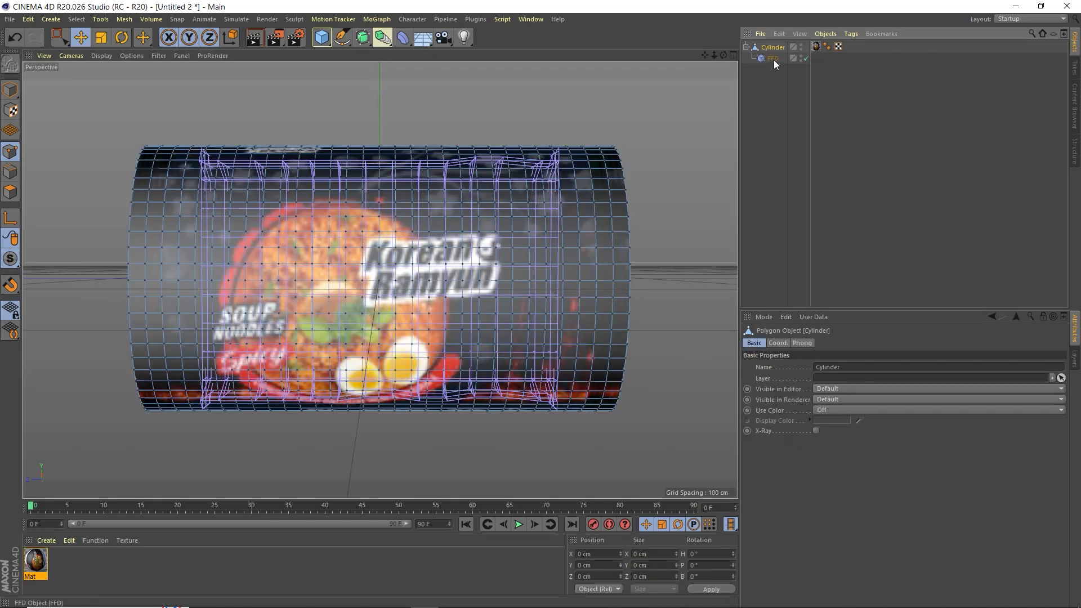
pyautogui.keyDown('ctrl'); pyautogui.click(773, 59); pyautogui.keyUp('ctrl')
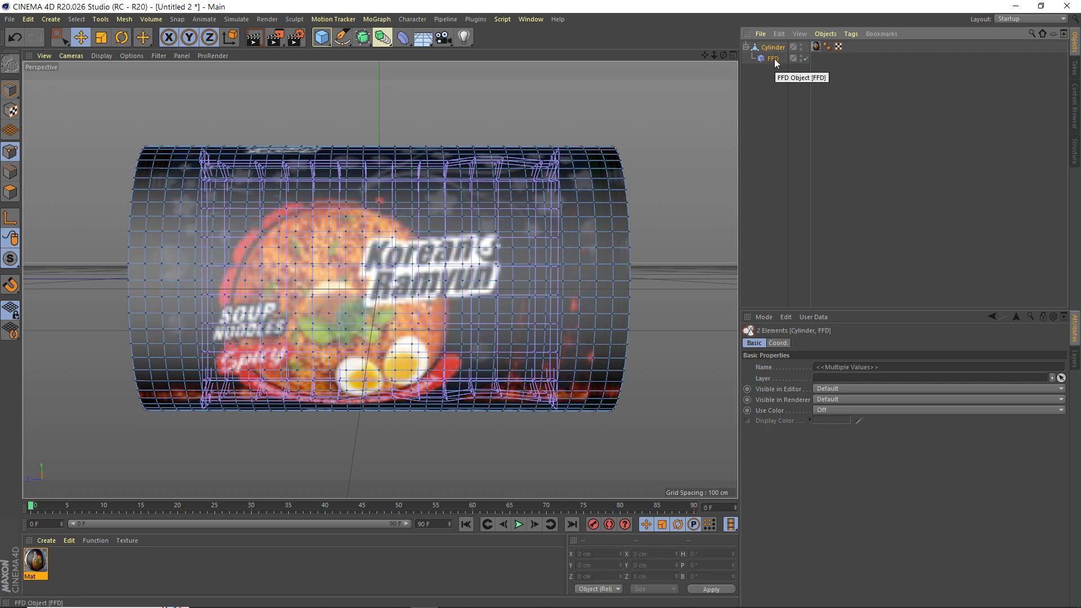
pyautogui.rightClick(774, 59)
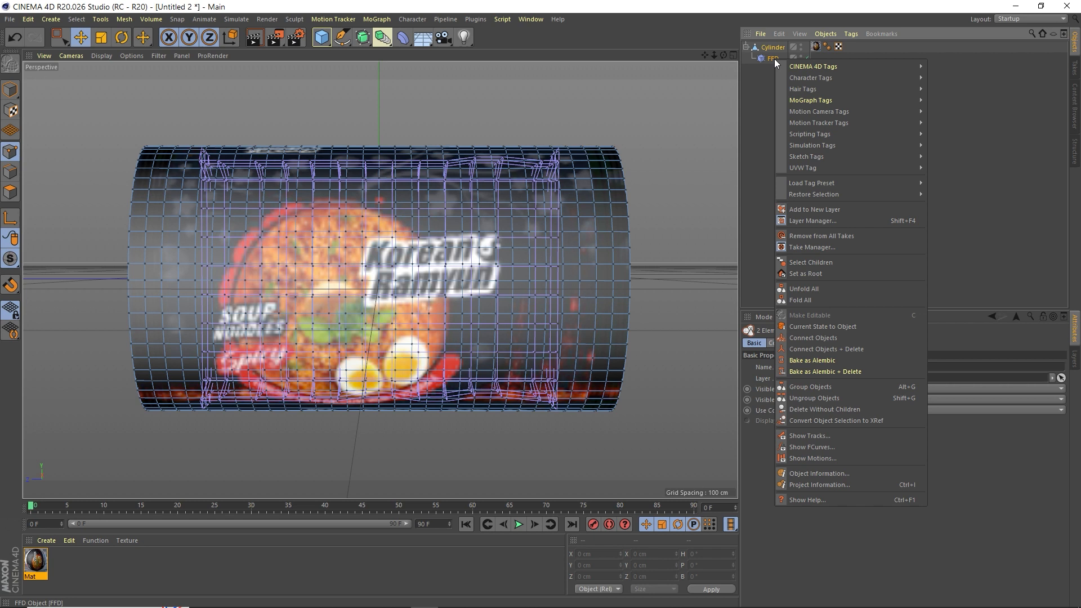
pyautogui.click(840, 349)
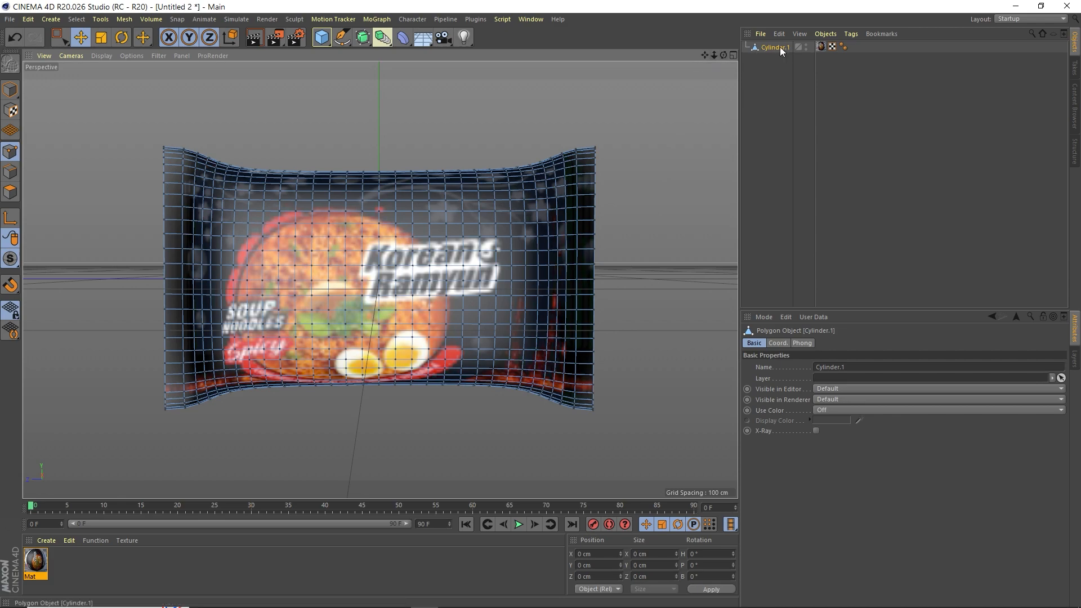
# In Model mode, scale the merged packet along Z to a length of about 142.8 cm
pyautogui.moveTo(723, 56)
pyautogui.mouseDown()
pyautogui.moveTo(569, 93)
pyautogui.moveTo(473, 45)
pyautogui.moveTo(653, 44)
pyautogui.moveTo(721, 63)
pyautogui.moveTo(694, 56)
pyautogui.moveTo(712, 61)
pyautogui.mouseUp()
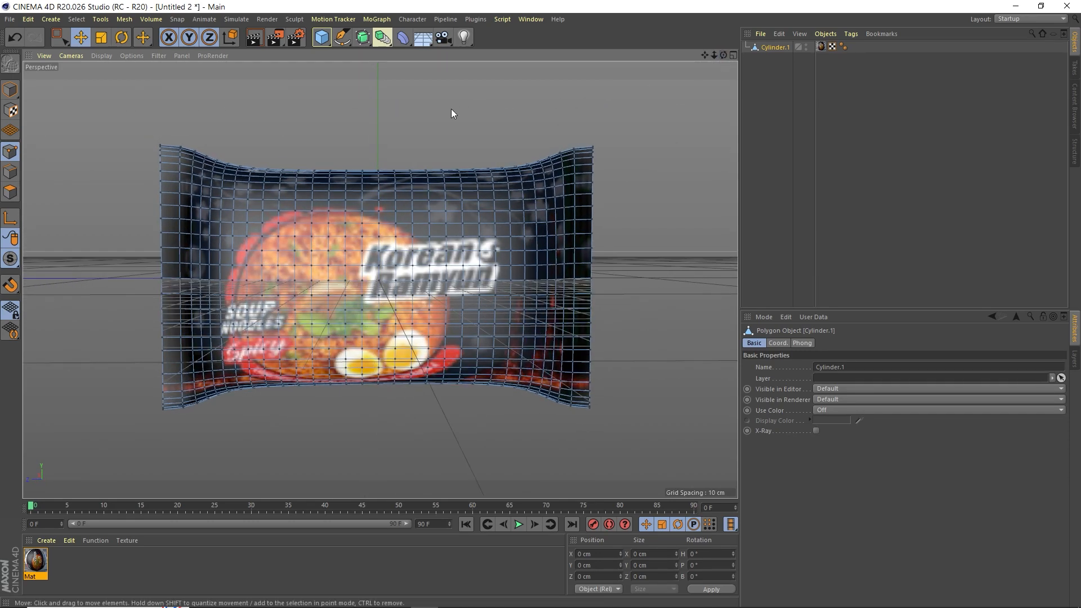
pyautogui.click(12, 93)
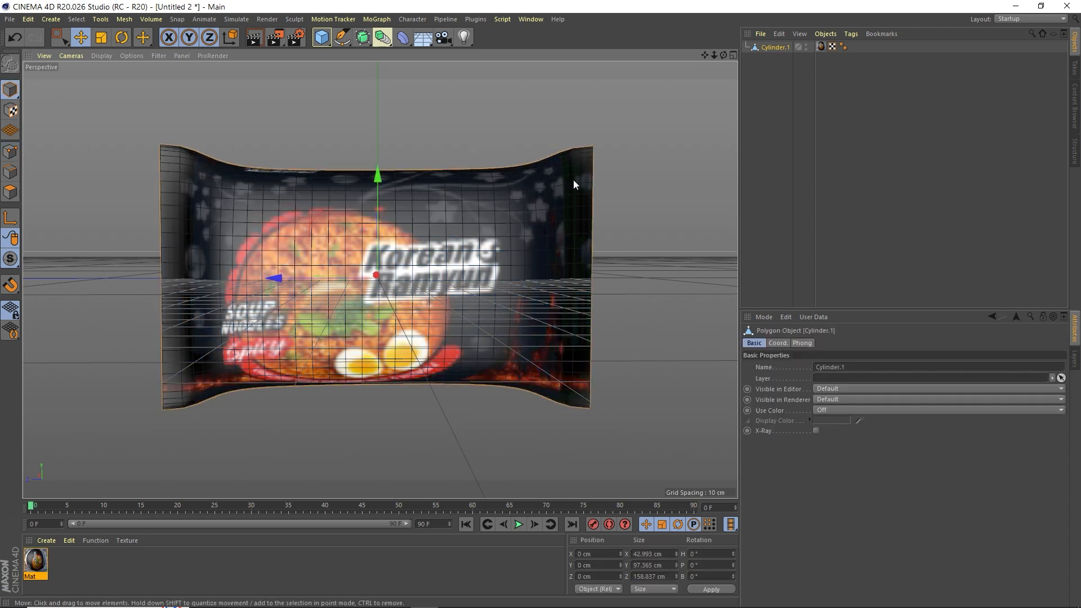
pyautogui.press('t')
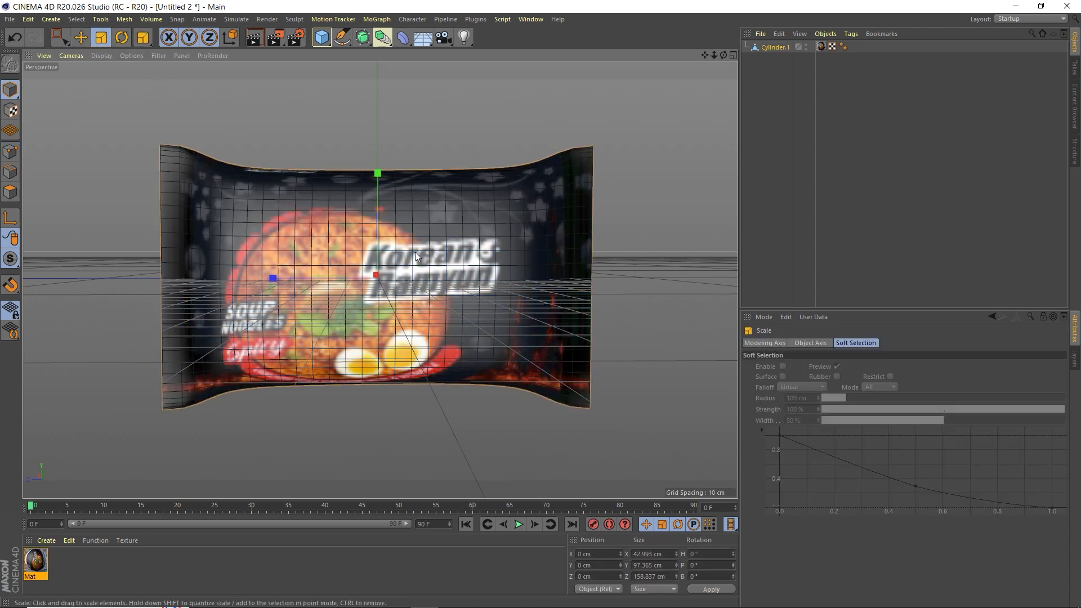
pyautogui.moveTo(272, 278); pyautogui.dragTo(282, 278)
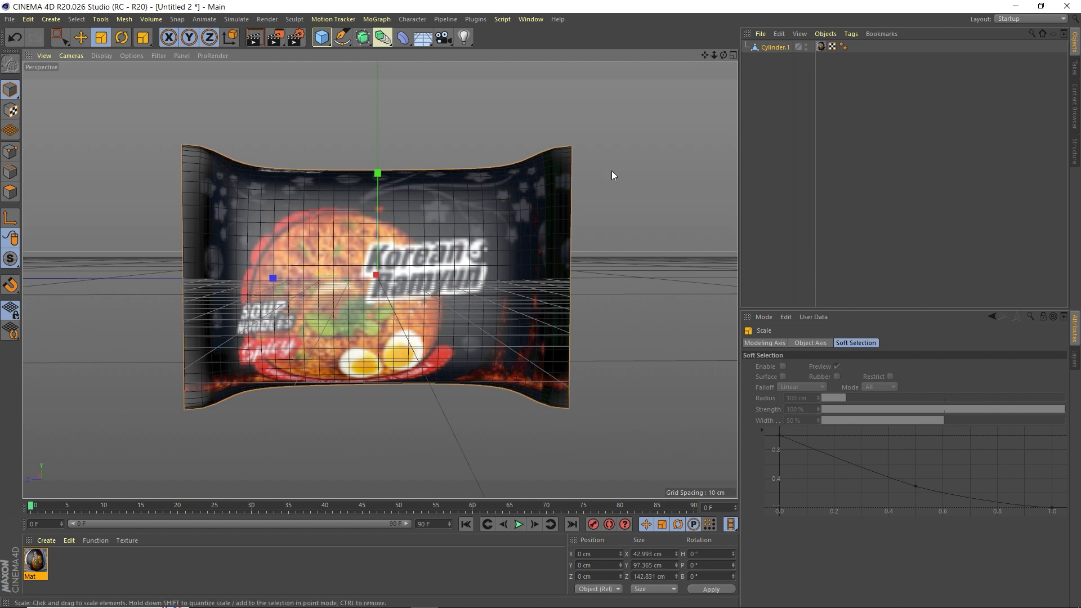
# Deselect the packet, render it to the Picture Viewer to check its proportions, and close the viewer
pyautogui.click(616, 195)
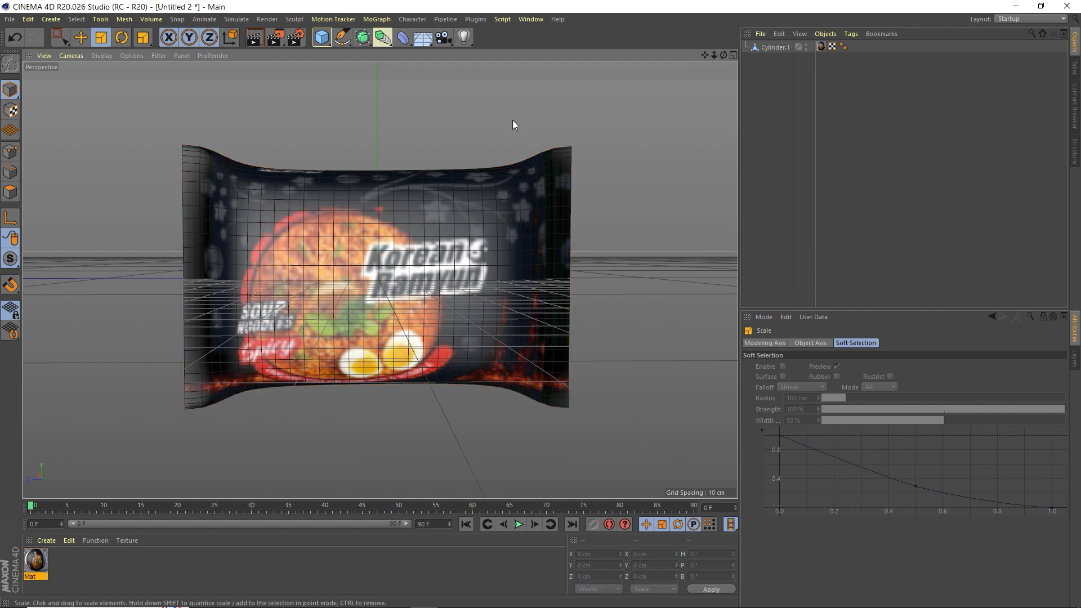
pyautogui.click(279, 39)
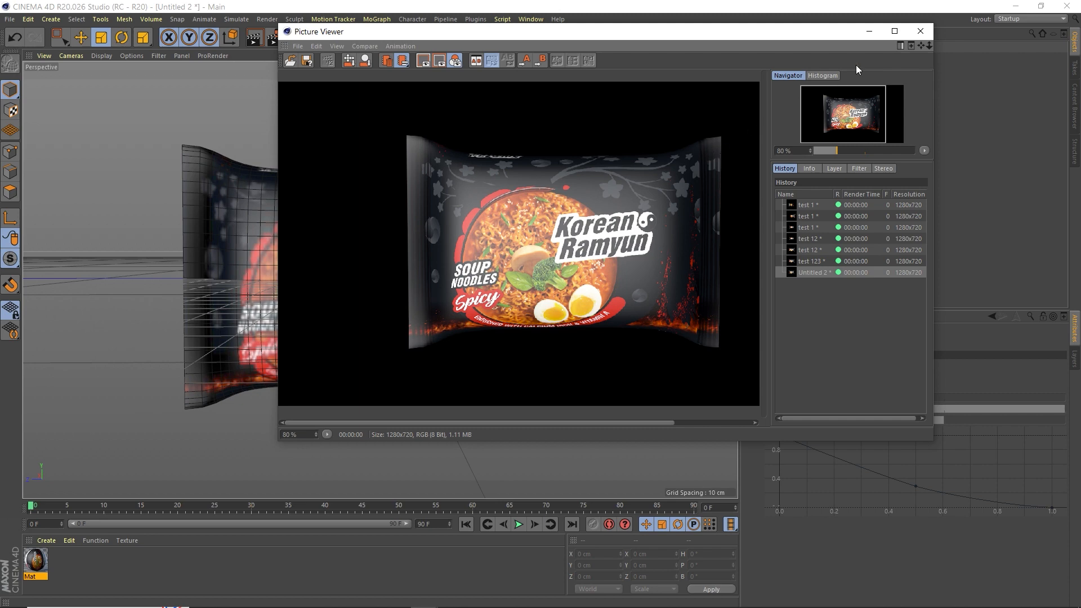
pyautogui.click(920, 31)
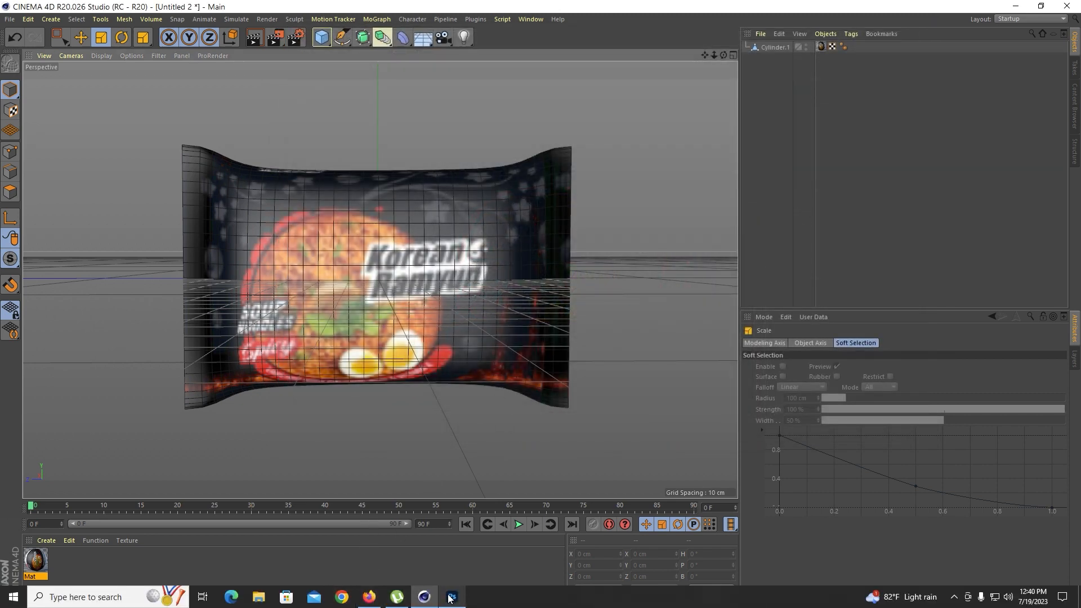
# Switch to Photoshop, hide all layers above Background, and examine the wrapper artwork and its sealed side strips up close
pyautogui.click(452, 597)
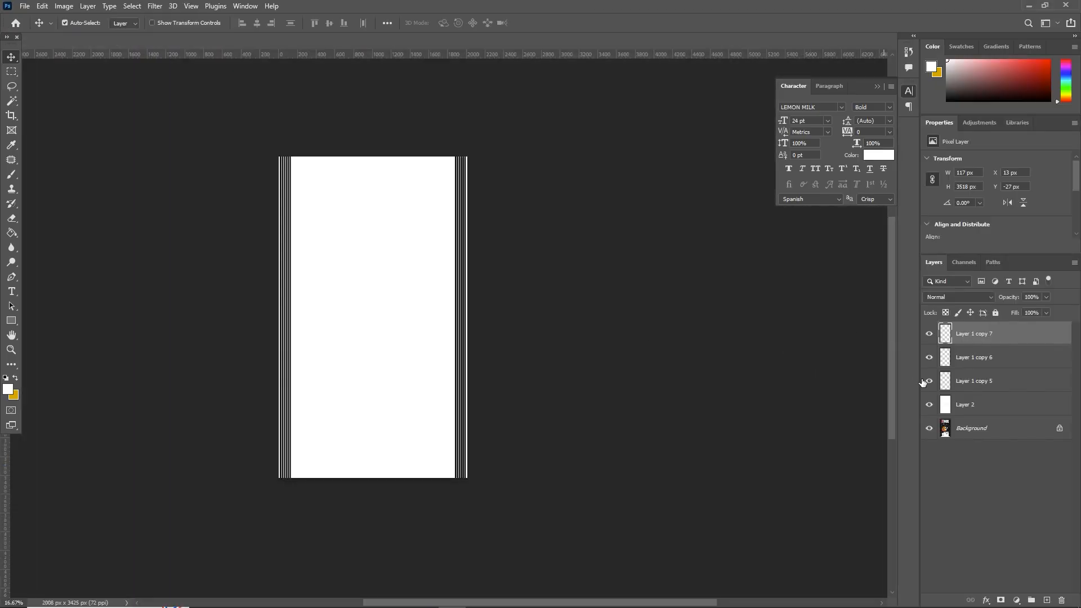
pyautogui.moveTo(930, 336); pyautogui.dragTo(929, 407)
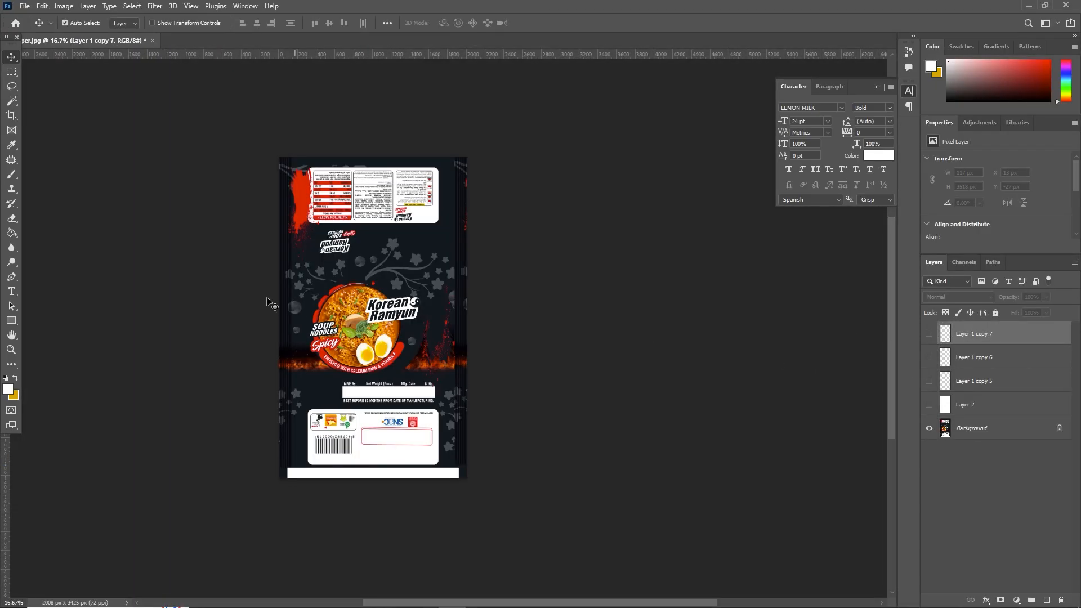
pyautogui.click(12, 350)
pyautogui.click(468, 314)
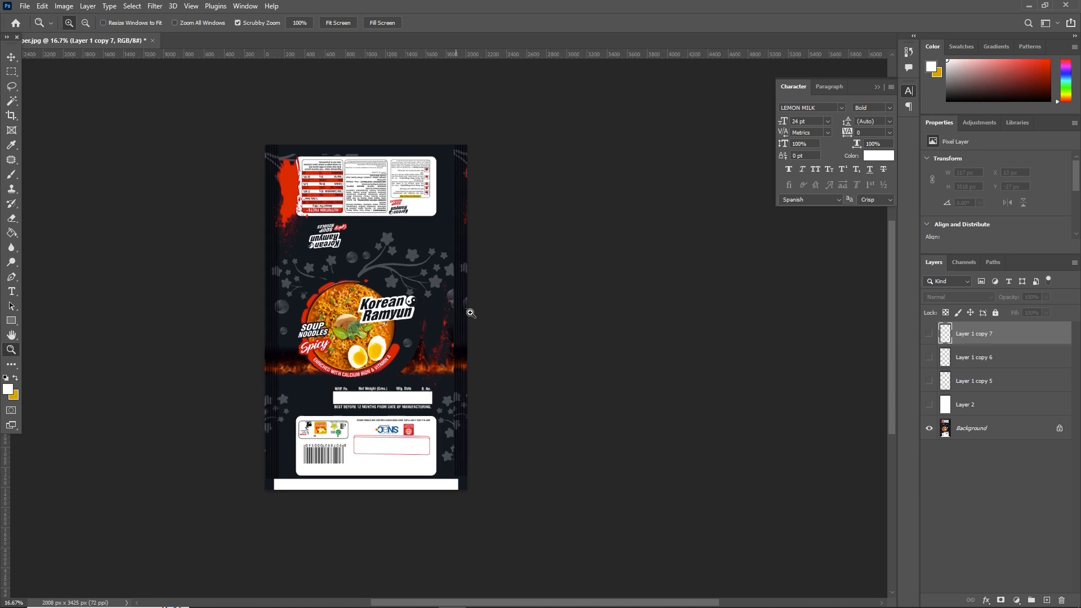
pyautogui.click(459, 306)
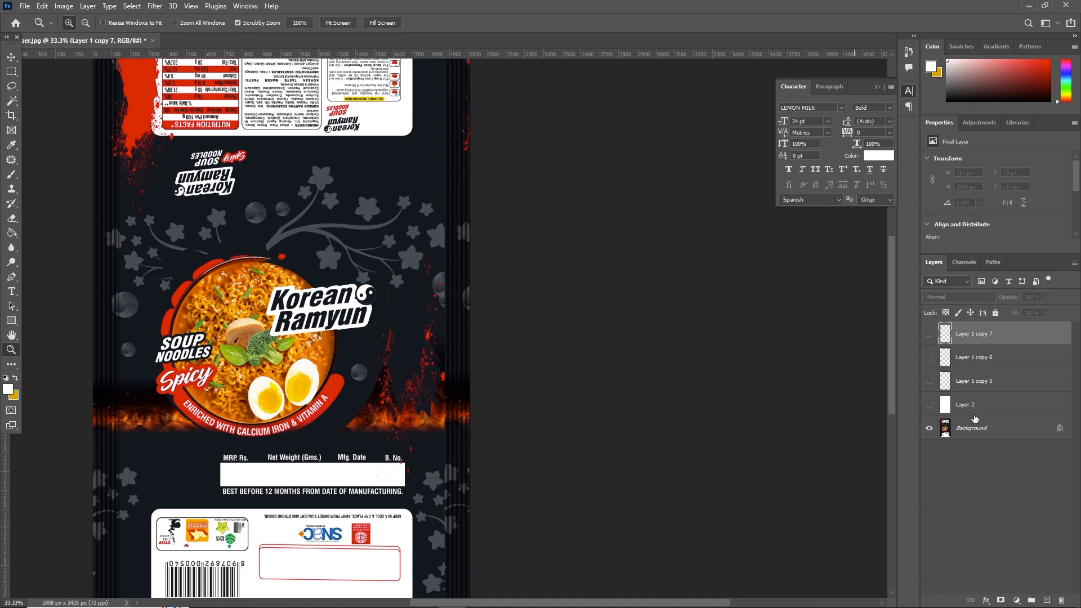
# Show the white Layer 2 and the striped Layer 1 copy 5, and examine the black stripes along the edge
pyautogui.click(929, 405)
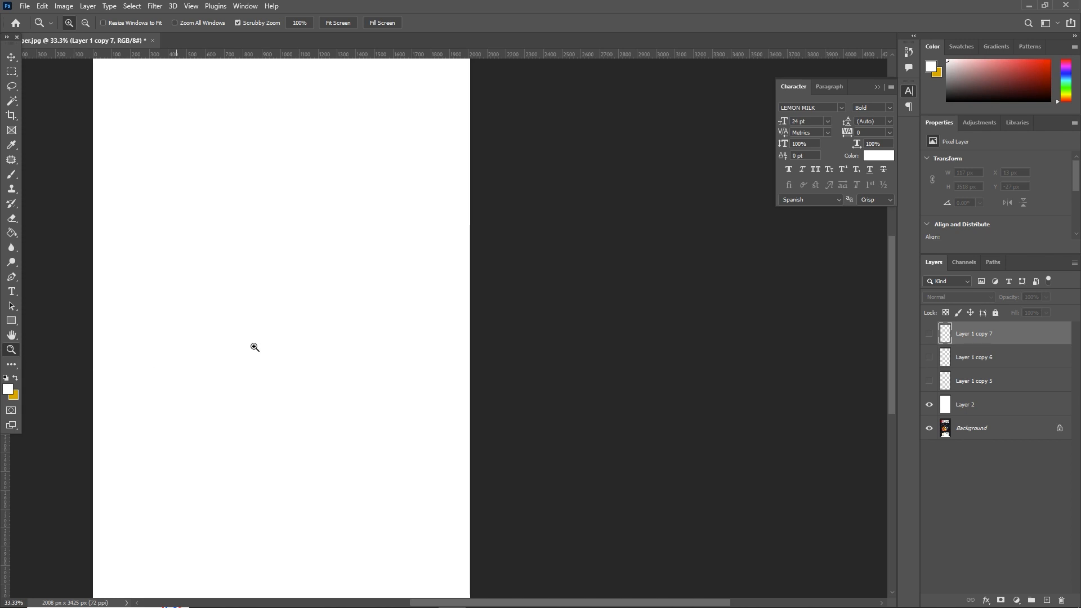
pyautogui.keyDown('alt'); pyautogui.click(272, 340); pyautogui.keyUp('alt')
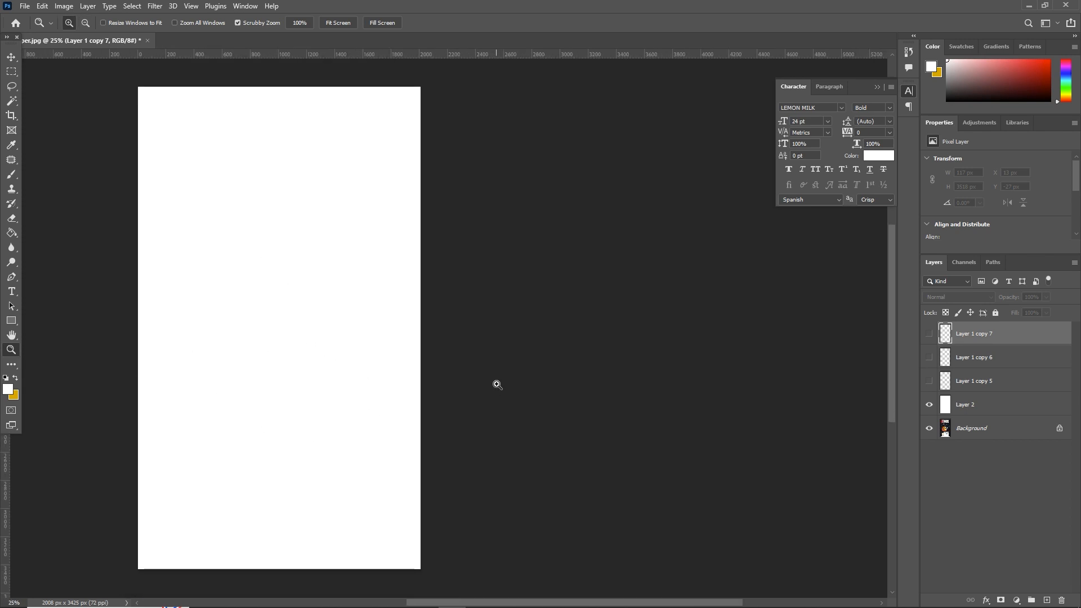
pyautogui.click(929, 381)
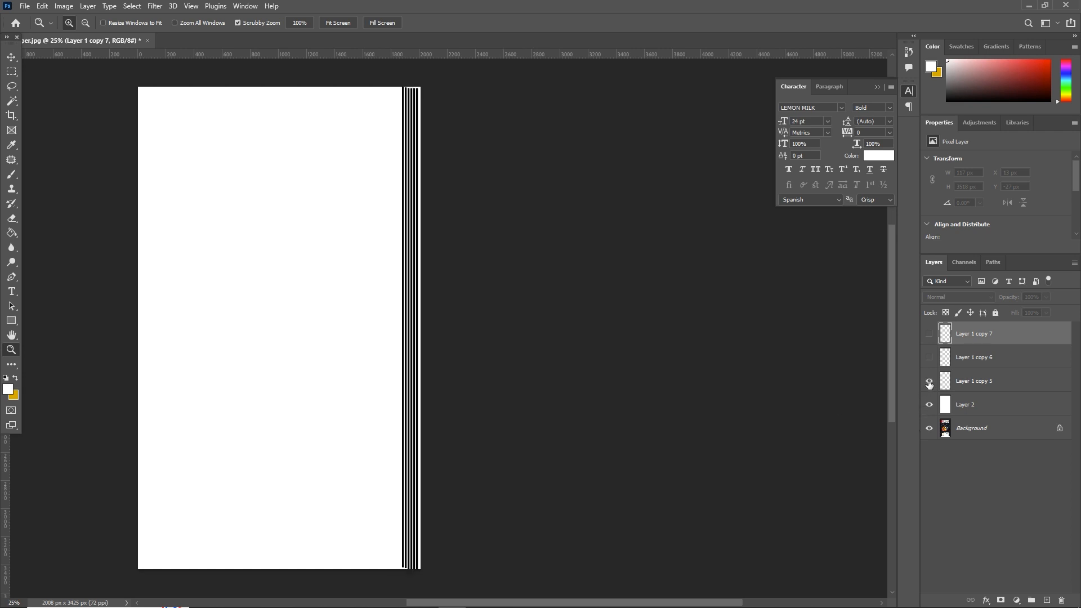
pyautogui.click(413, 168)
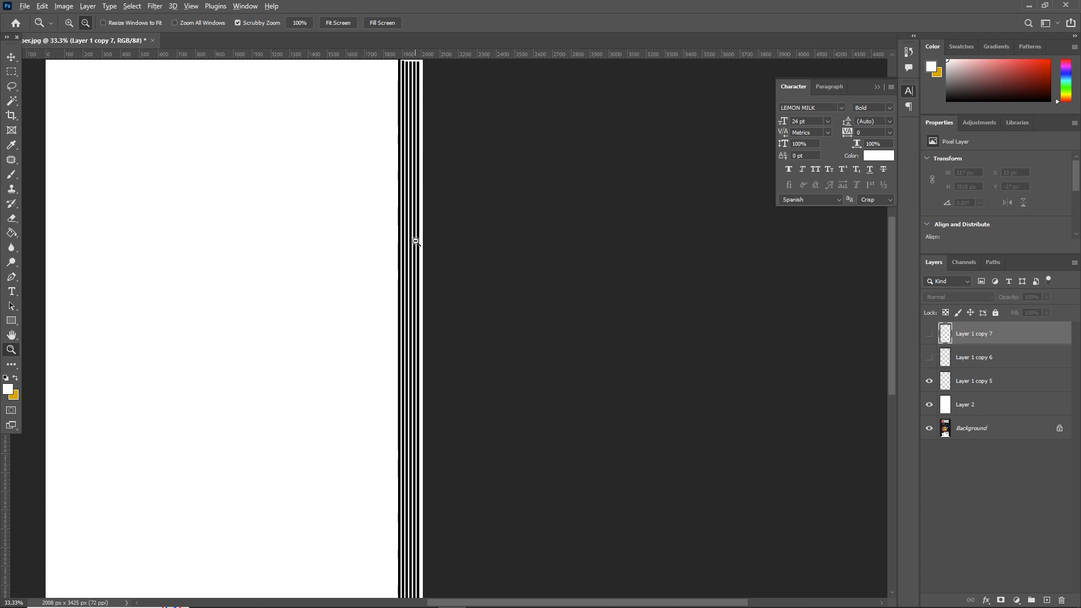
pyautogui.keyDown('alt'); pyautogui.click(415, 241); pyautogui.keyUp('alt')
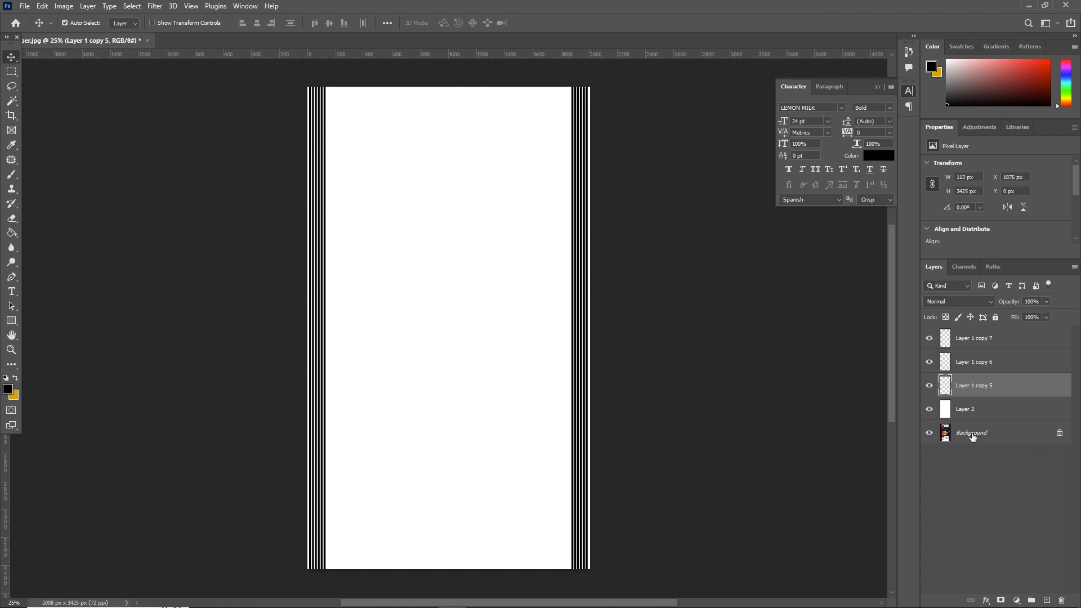
# Leave all layers of the stripe map visible, deselect them, and return to Cinema 4D
pyautogui.moveTo(928, 337)
pyautogui.mouseDown()
pyautogui.moveTo(930, 411)
pyautogui.moveTo(929, 341)
pyautogui.mouseUp()
pyautogui.click(753, 221)
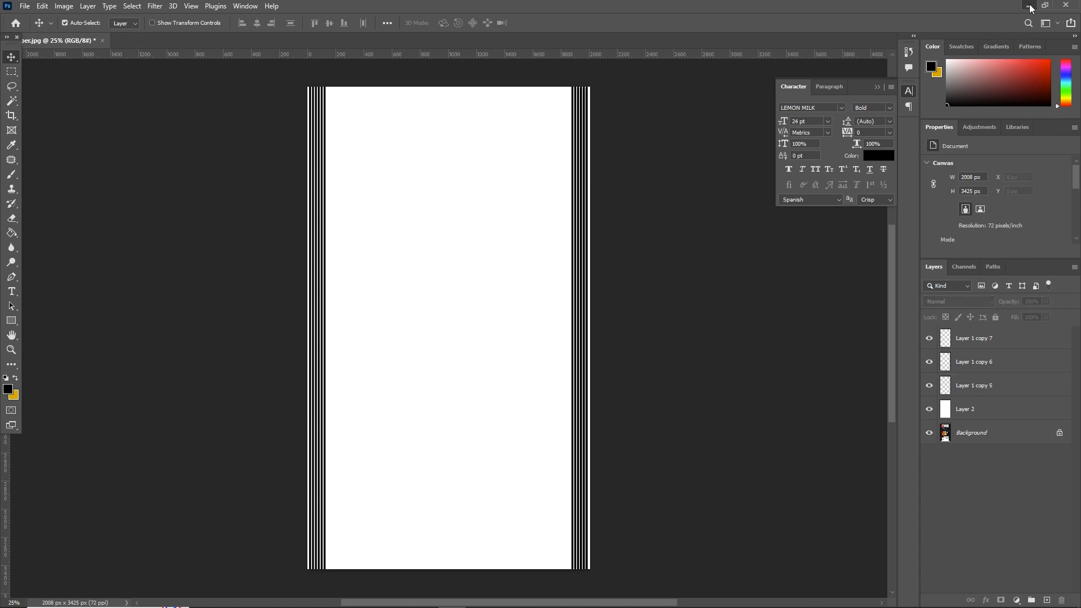
pyautogui.click(1029, 6)
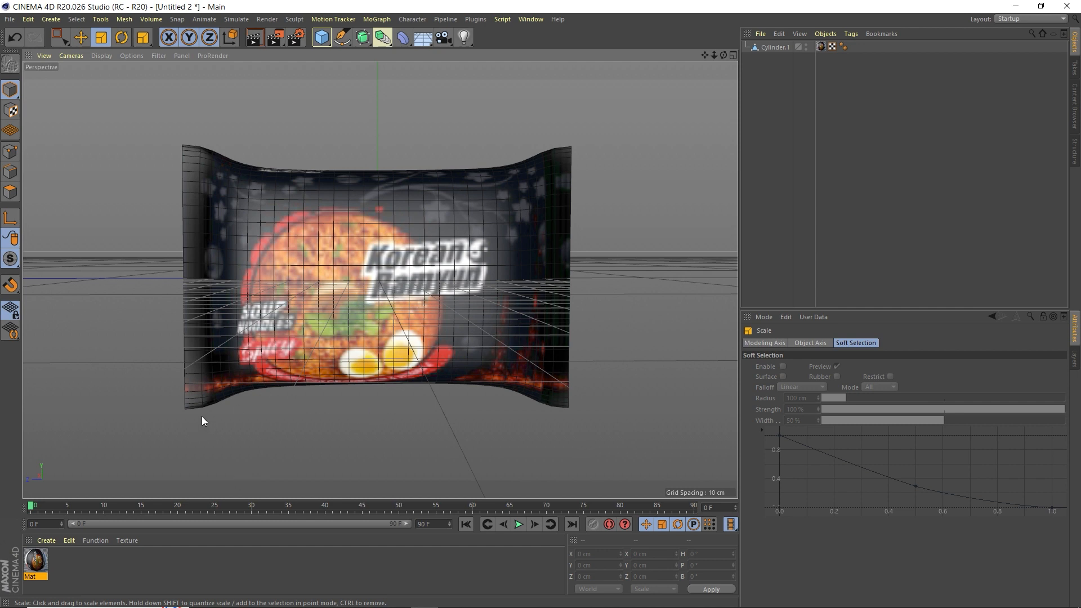
# Enable Bump on the Mat material and load alpha from the nooldes folder as its texture, without copying it to the project location
pyautogui.doubleClick(36, 560)
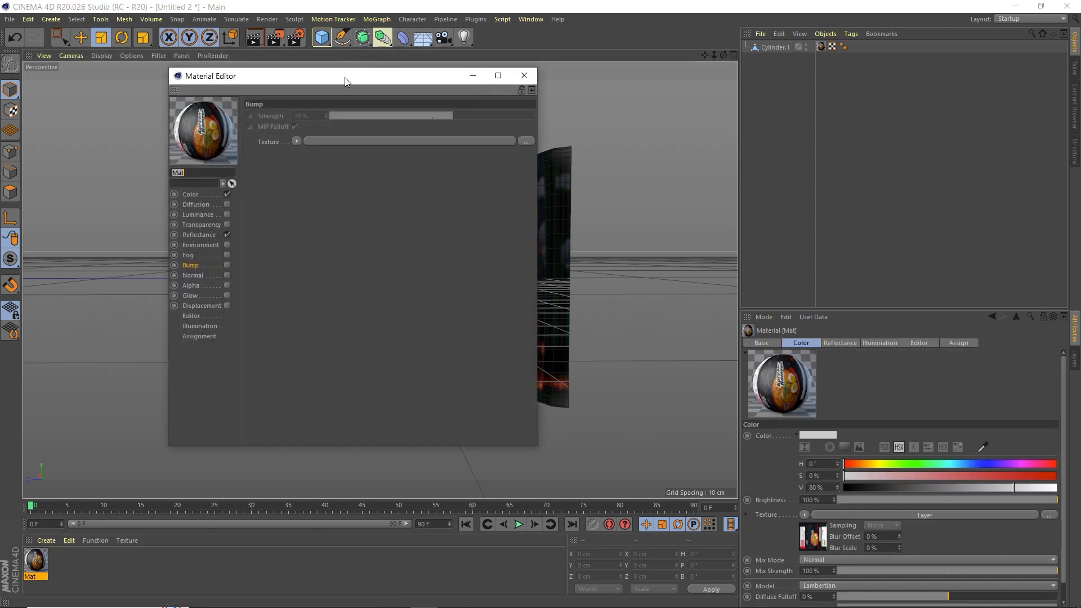
pyautogui.moveTo(345, 77); pyautogui.dragTo(595, 133)
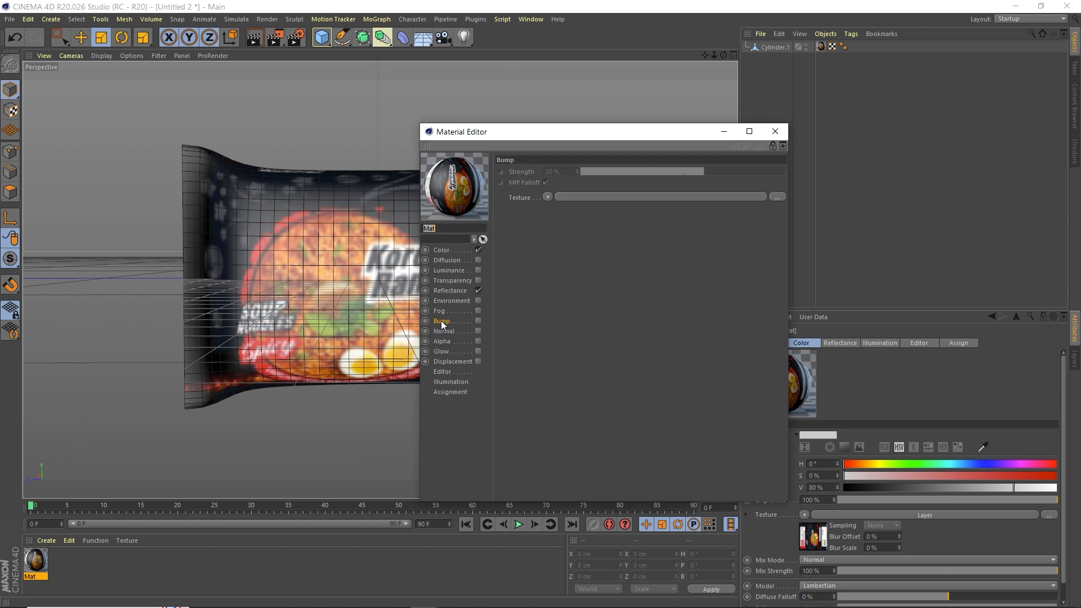
pyautogui.click(478, 321)
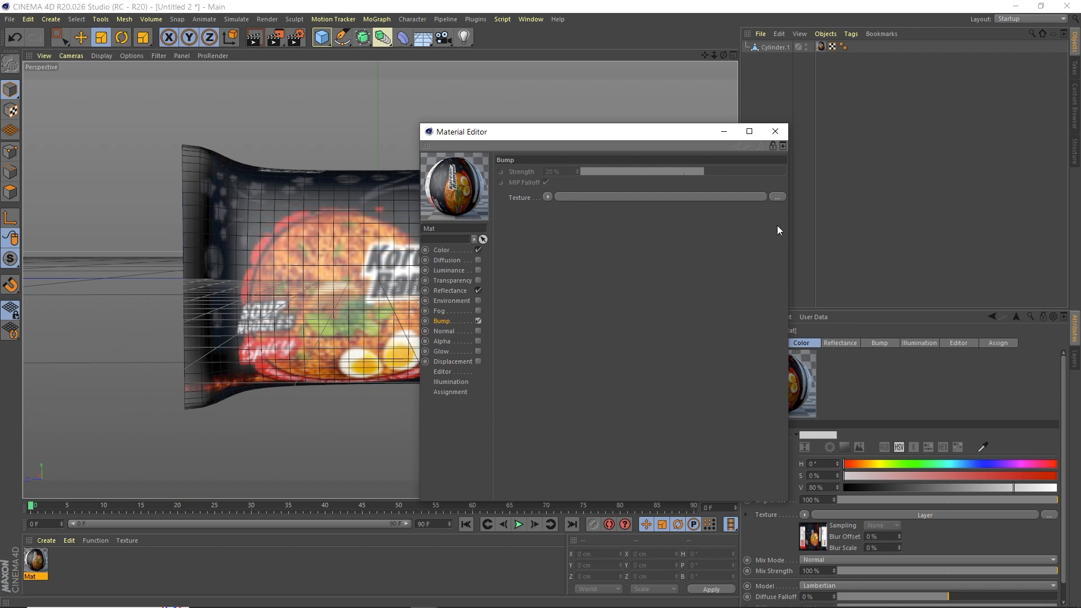
pyautogui.click(777, 197)
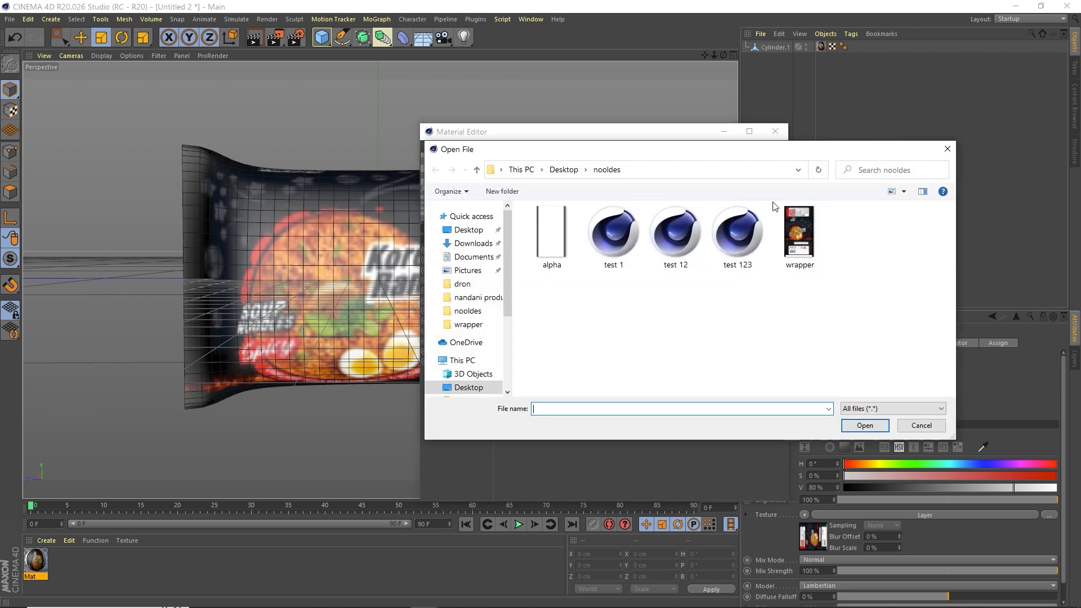
pyautogui.click(557, 265)
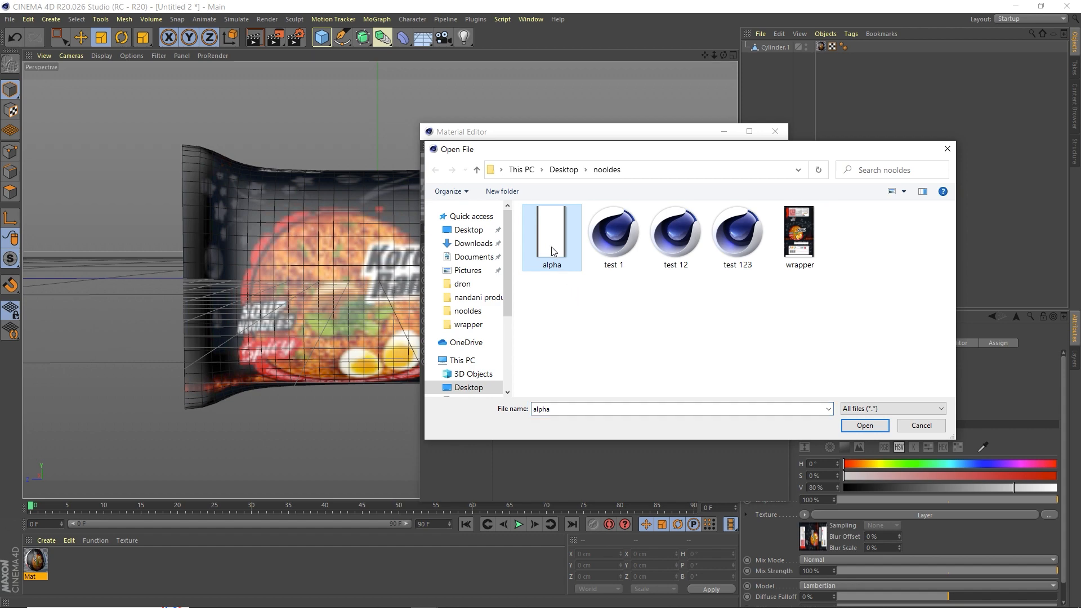
pyautogui.doubleClick(551, 248)
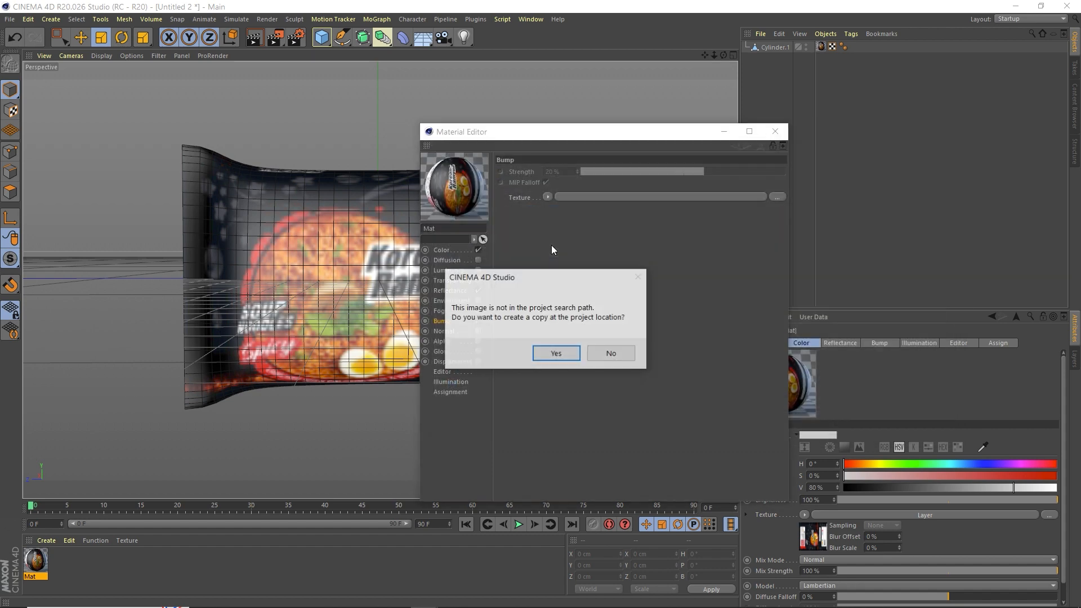
pyautogui.click(611, 352)
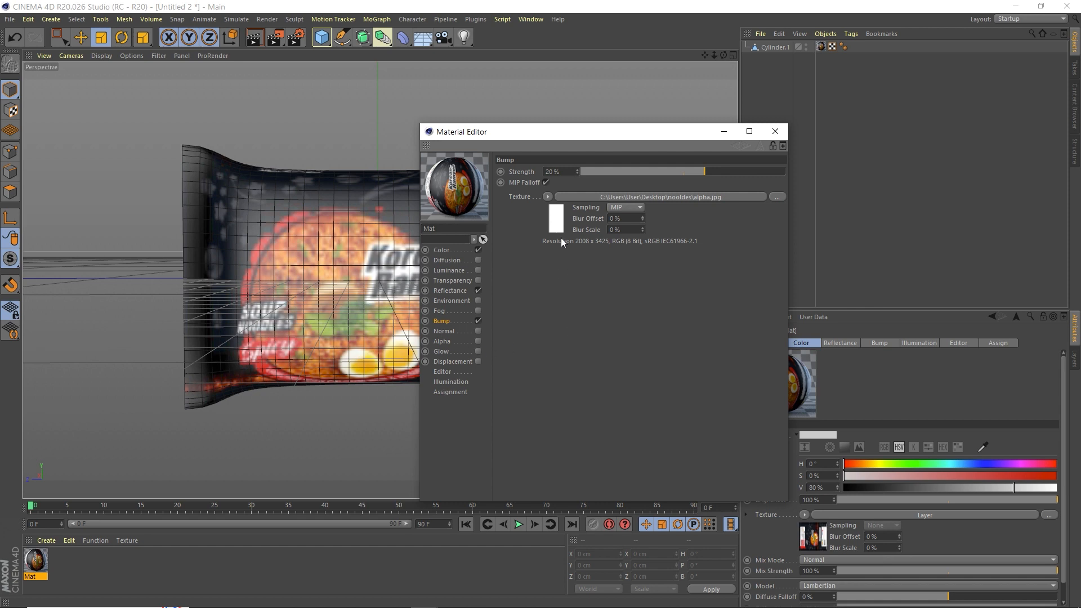
# Wrap the bump texture in a Layer shader, rotate it 90° with a Transform effect, and close the material editor
pyautogui.click(548, 197)
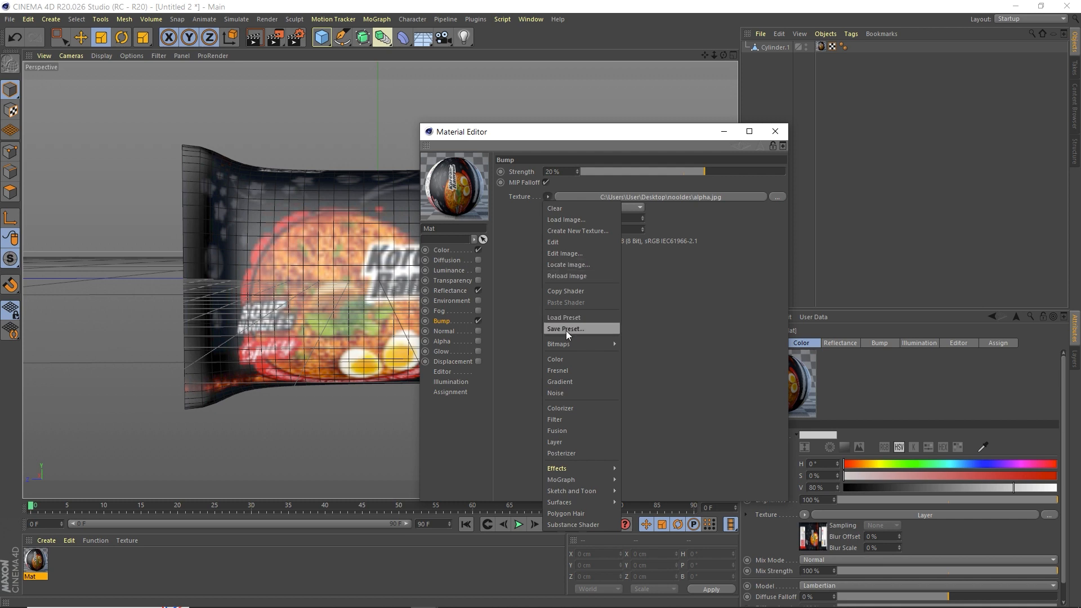
pyautogui.click(562, 441)
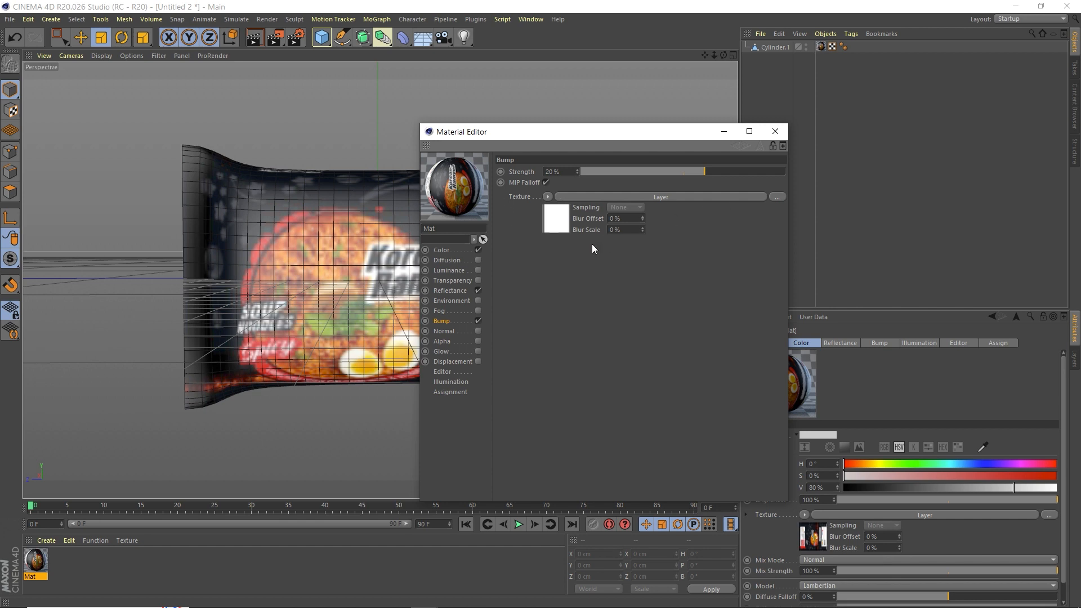
pyautogui.click(662, 196)
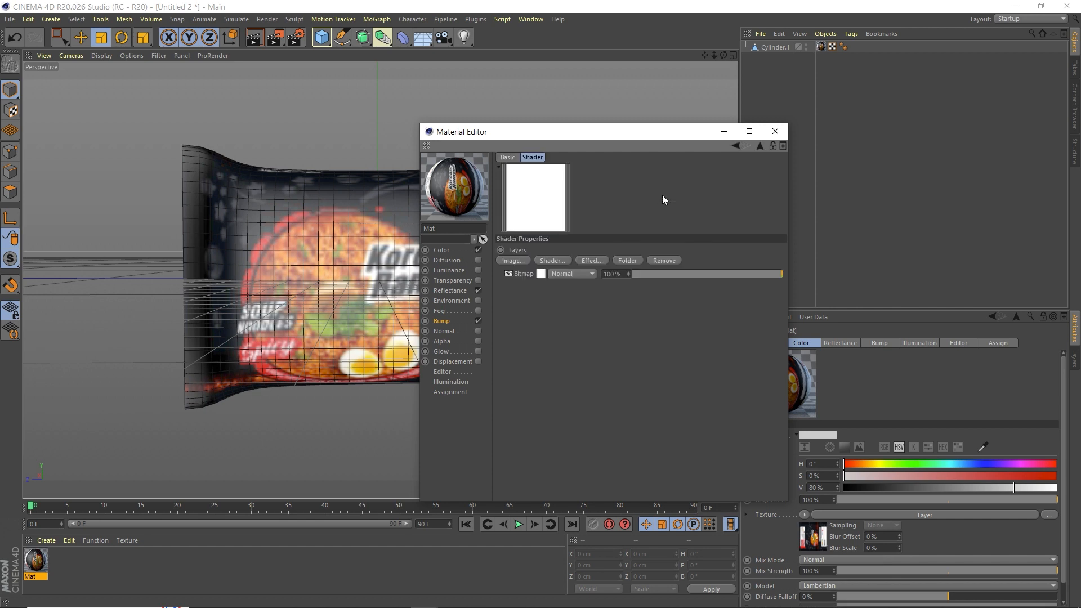
pyautogui.click(592, 261)
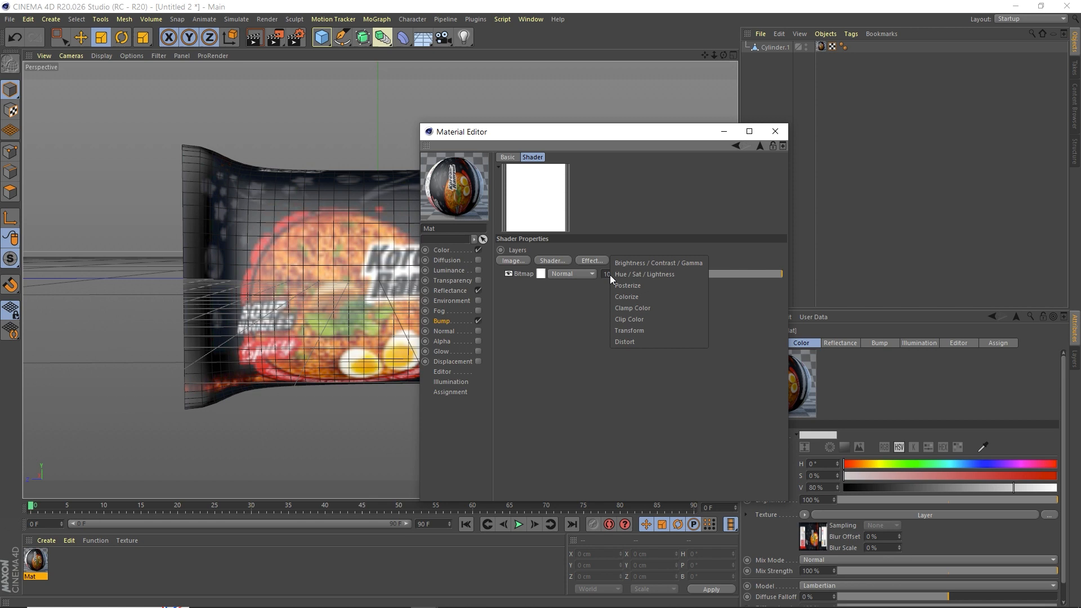
pyautogui.click(643, 331)
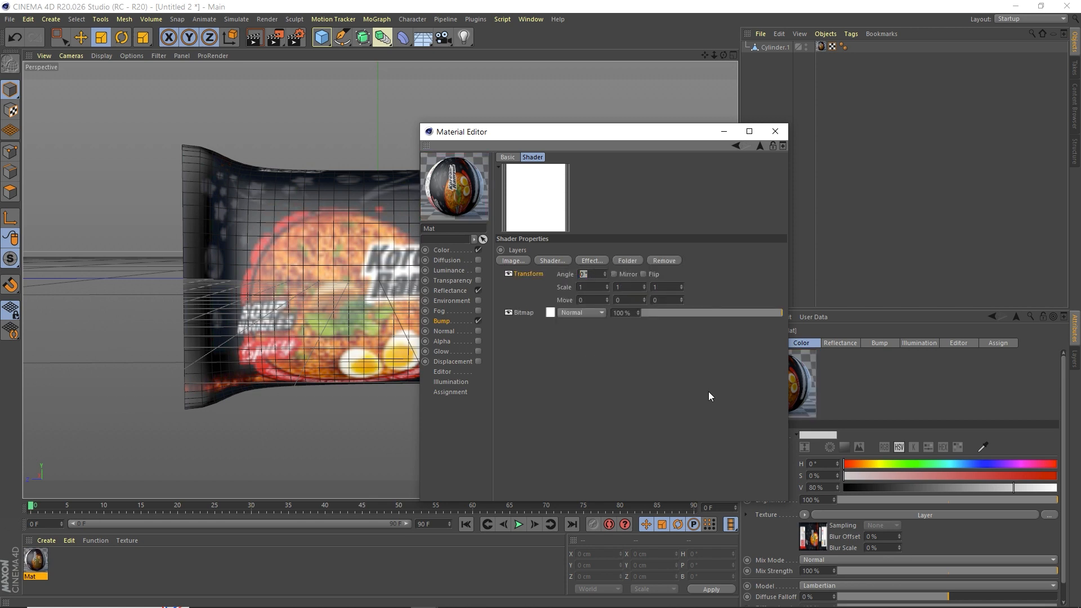
pyautogui.write('90')
pyautogui.press('Return')
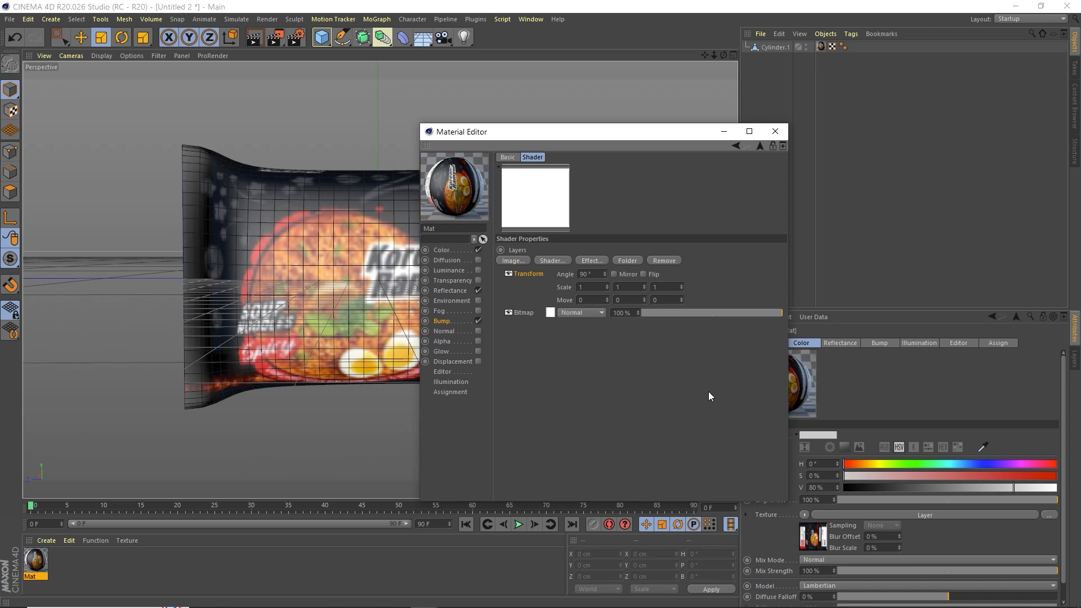
pyautogui.click(776, 131)
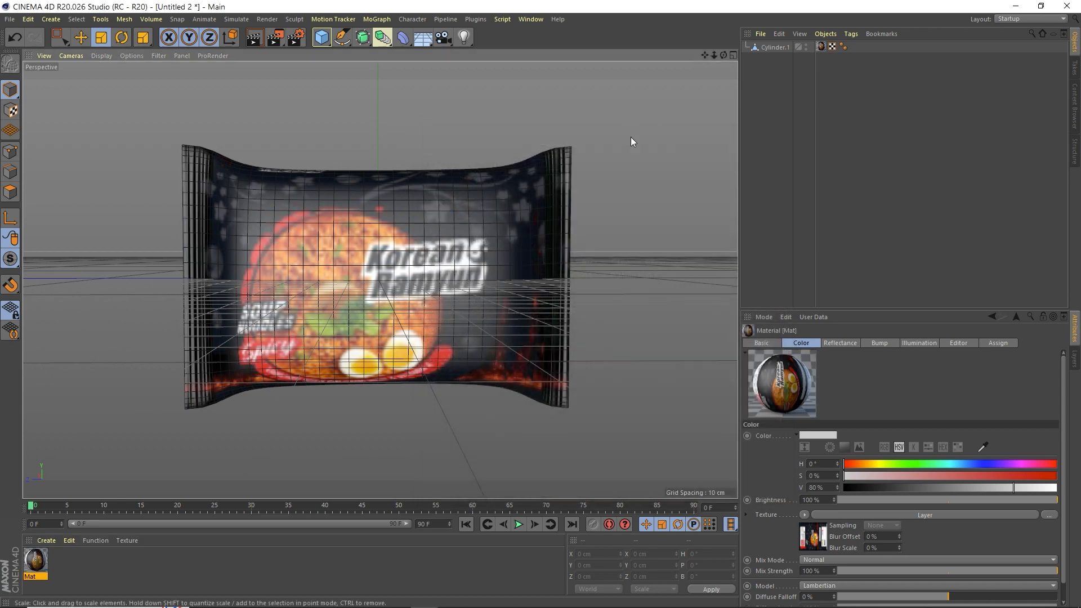
# Render the packet with the bump, disable the Mat material's Bump channel, and render again for comparison
pyautogui.click(275, 37)
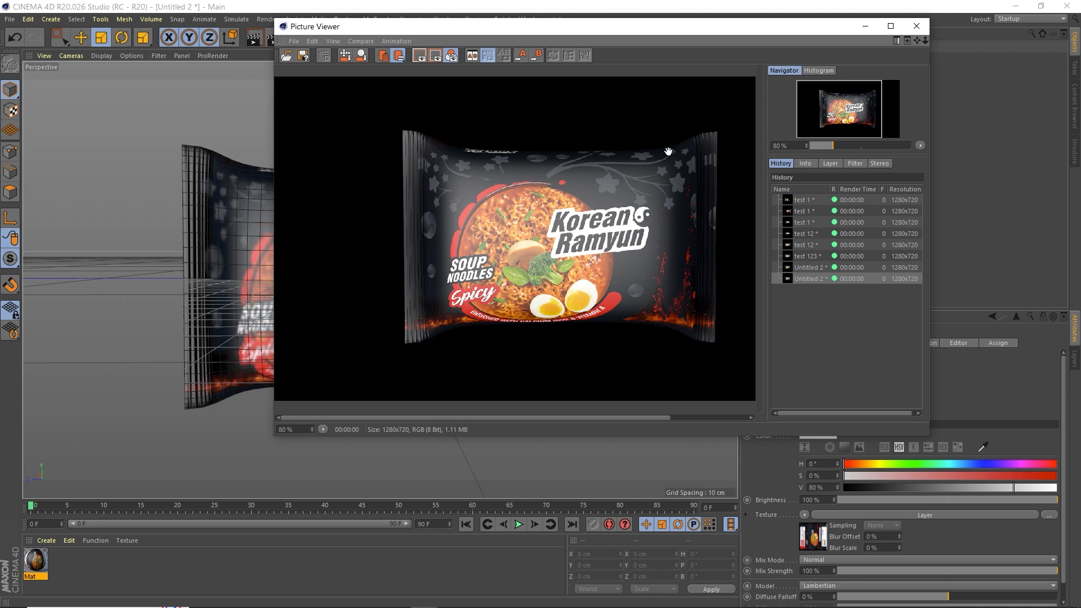
pyautogui.click(865, 26)
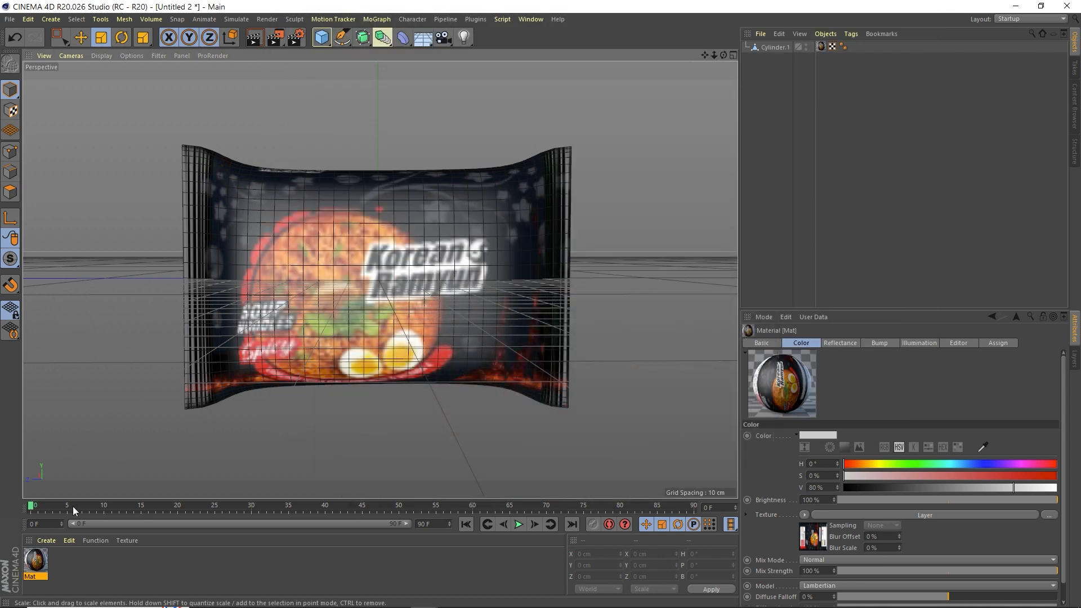
pyautogui.doubleClick(35, 560)
pyautogui.click(227, 265)
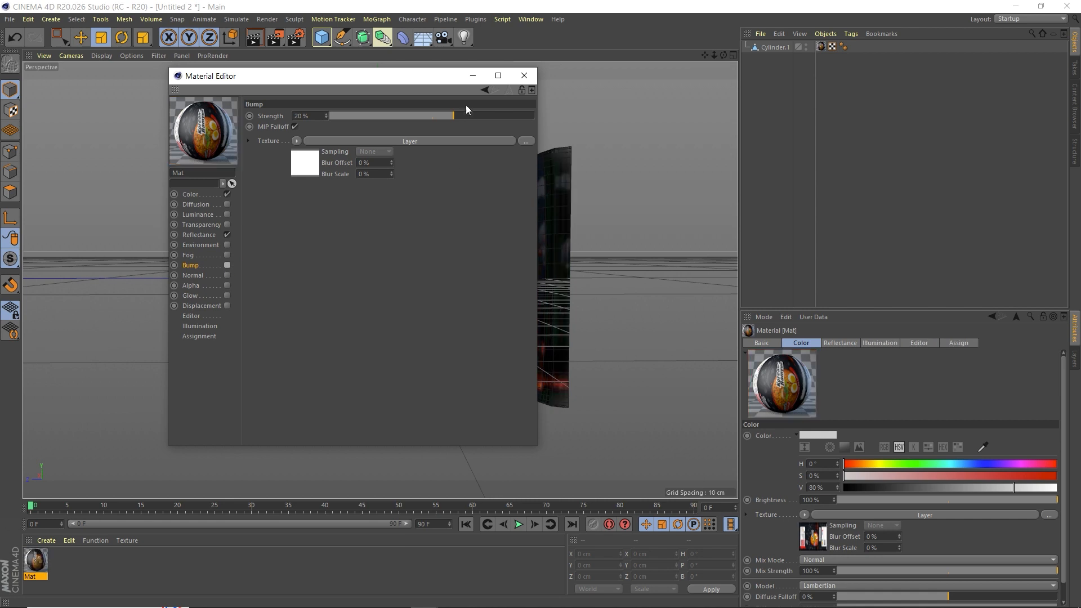
pyautogui.click(524, 76)
pyautogui.click(275, 38)
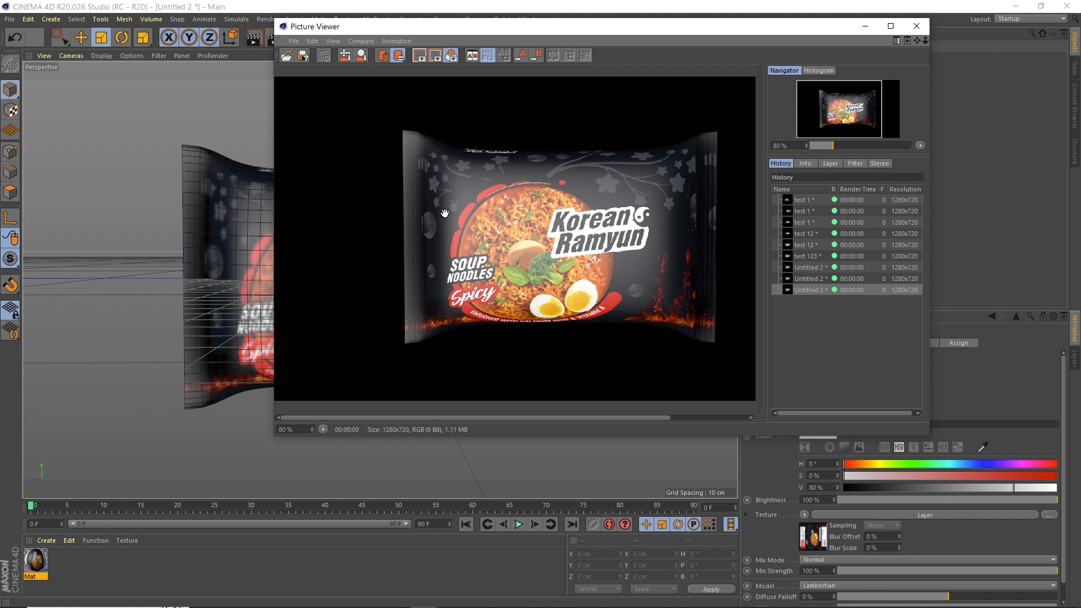
pyautogui.click(866, 25)
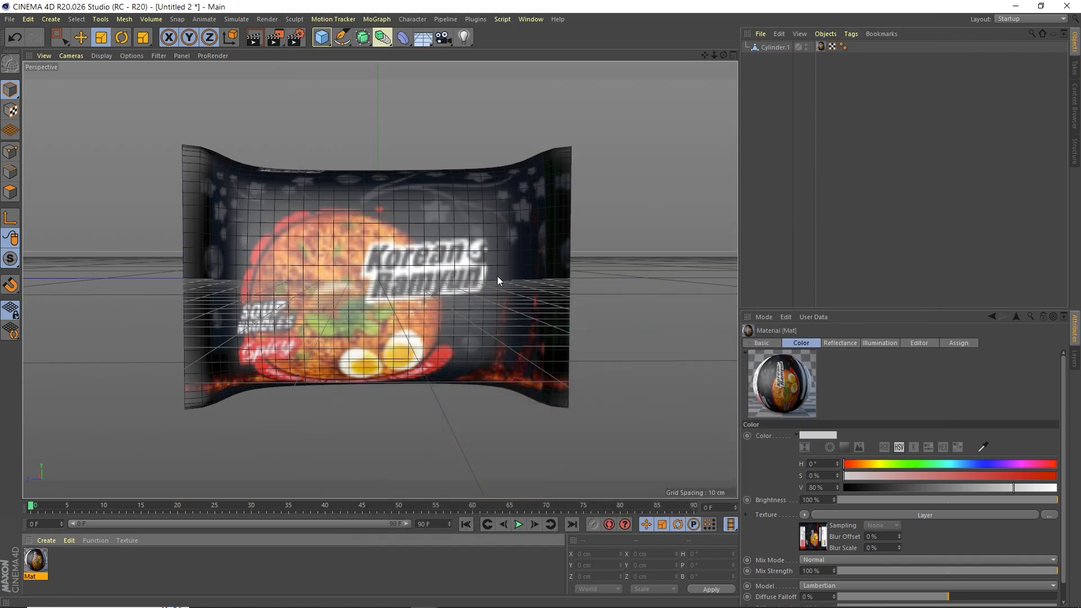
# Re-enable the Bump channel on the Mat material and render the packet again
pyautogui.doubleClick(39, 556)
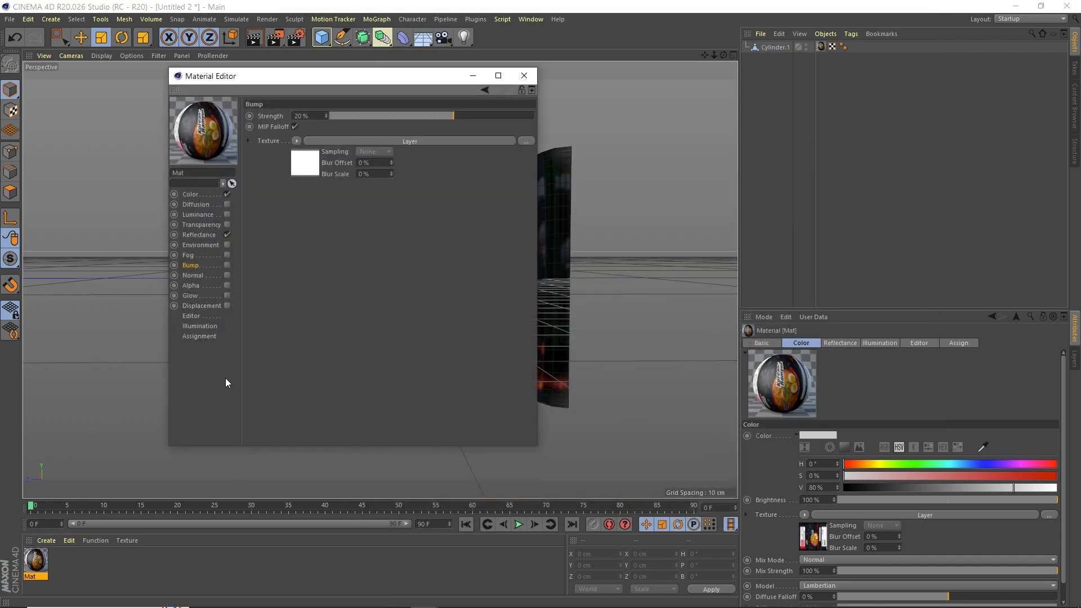
pyautogui.click(227, 265)
pyautogui.click(475, 76)
pyautogui.click(276, 38)
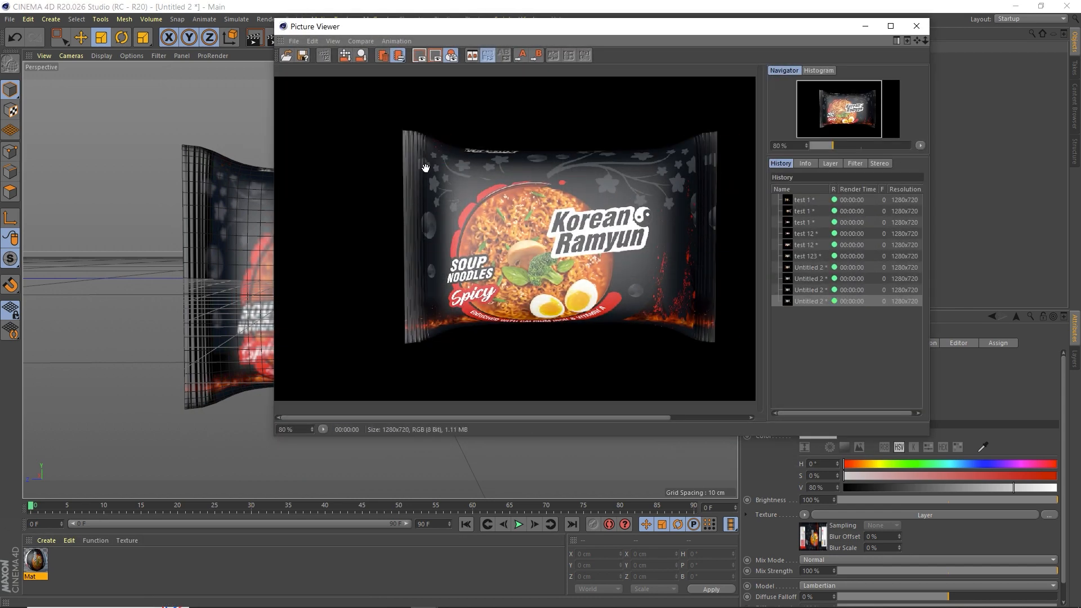
pyautogui.click(917, 26)
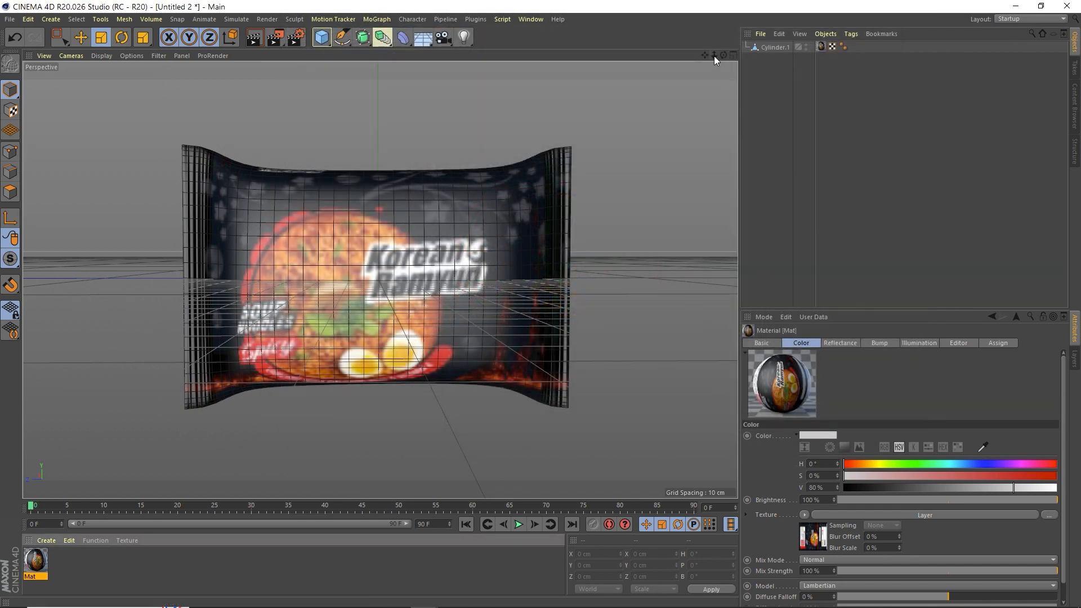
# Select the packet mesh and scale it along Z to about 136.7 cm
pyautogui.moveTo(723, 55); pyautogui.dragTo(678, 96)
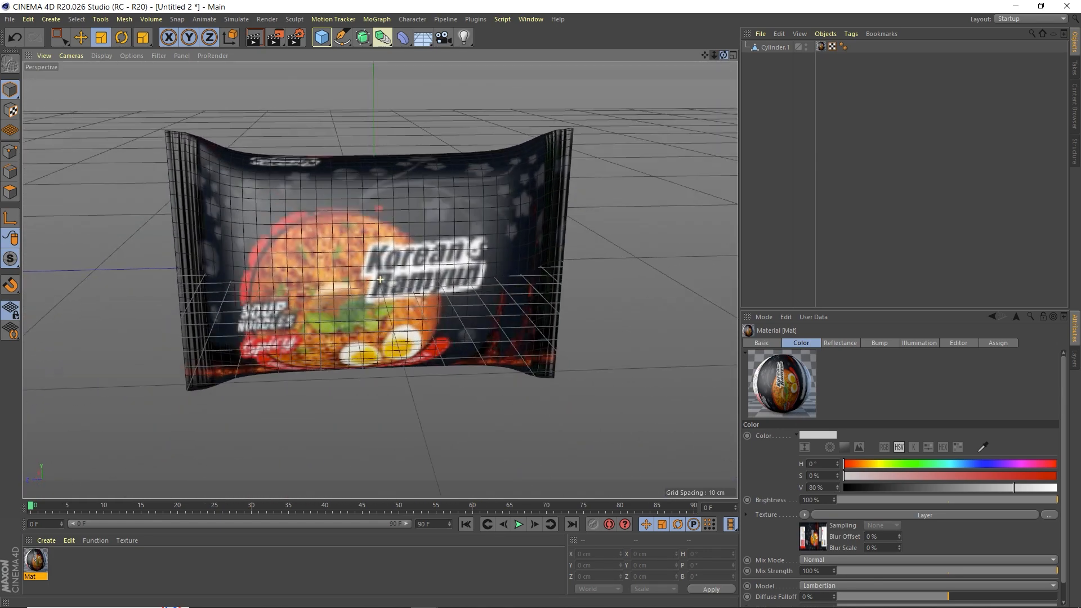
pyautogui.moveTo(519, 248)
pyautogui.keyDown('alt'); pyautogui.mouseDown()
pyautogui.moveTo(456, 275)
pyautogui.moveTo(394, 248)
pyautogui.moveTo(315, 234)
pyautogui.moveTo(519, 232)
pyautogui.mouseUp(); pyautogui.keyUp('alt')
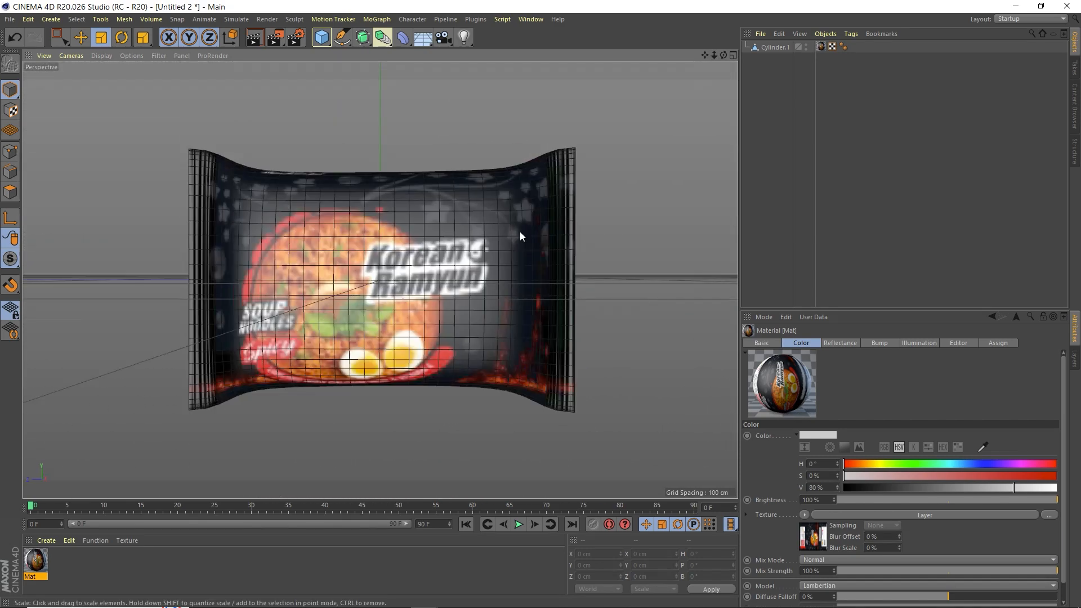
pyautogui.click(517, 235)
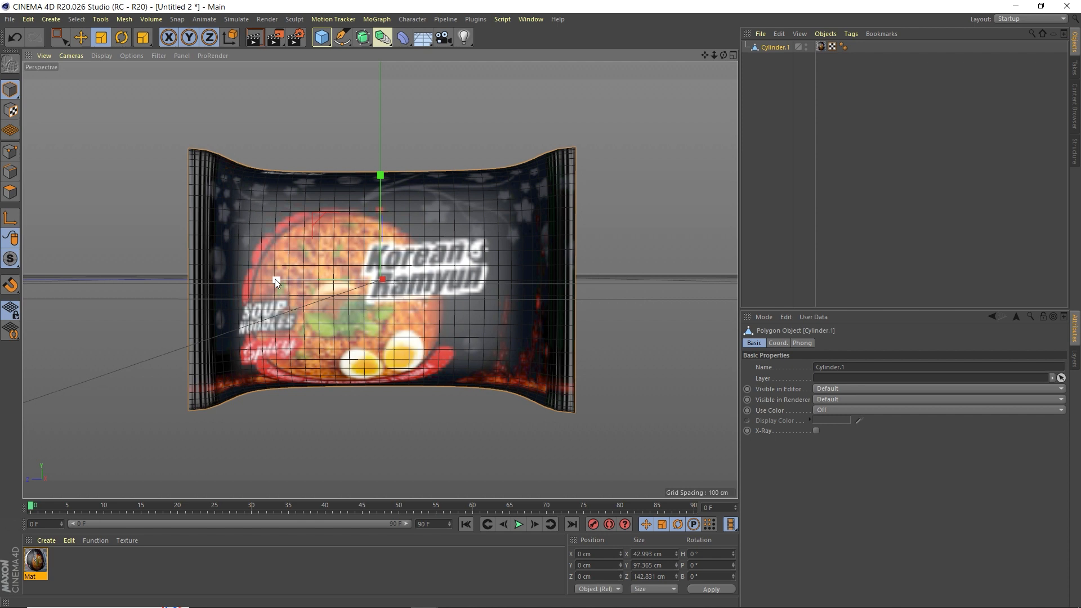
pyautogui.moveTo(275, 279); pyautogui.dragTo(280, 278)
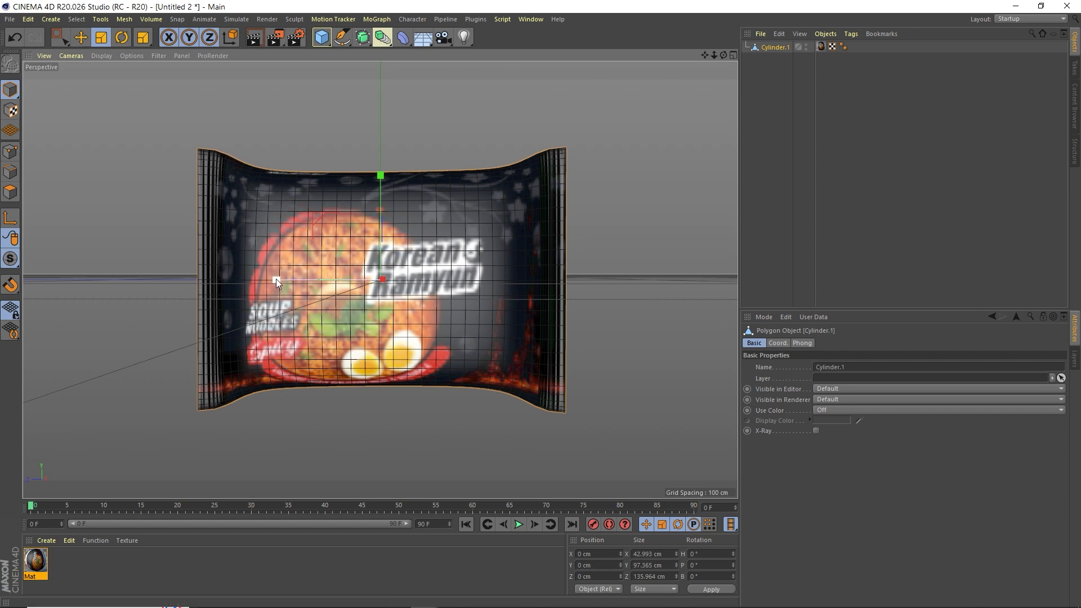
pyautogui.moveTo(276, 278); pyautogui.dragTo(276, 279)
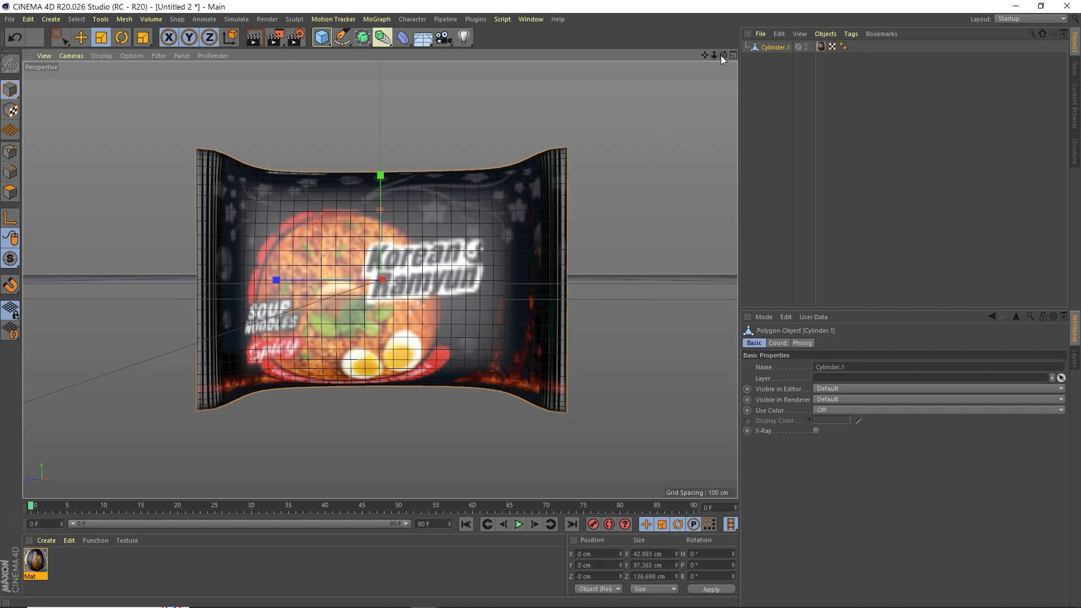
# Render the narrowed packet and examine its proportions and sealed ends up close
pyautogui.click(276, 38)
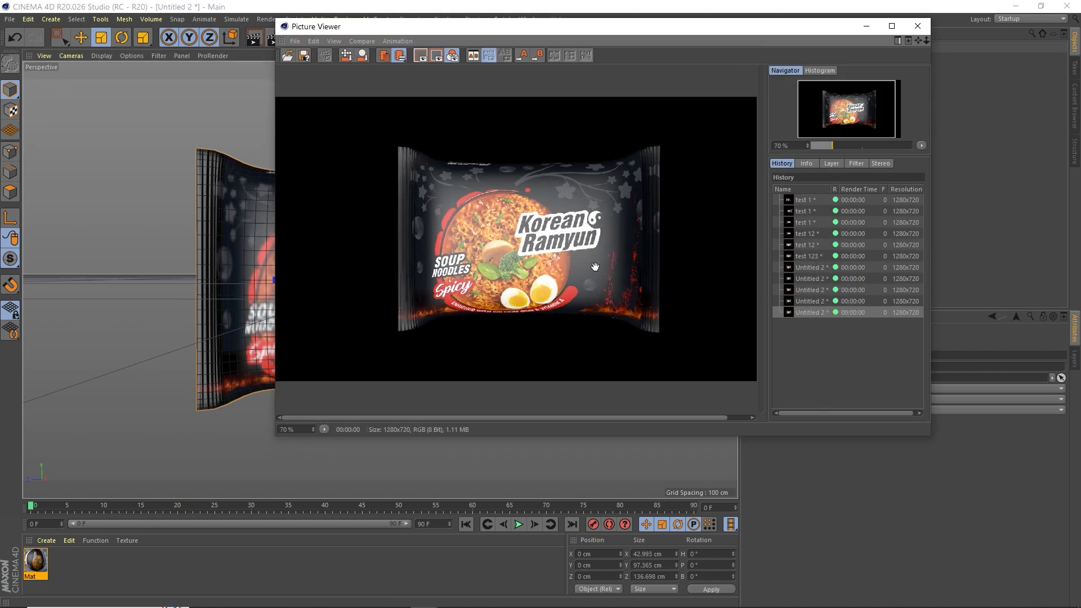
pyautogui.scroll(1, 579, 262)
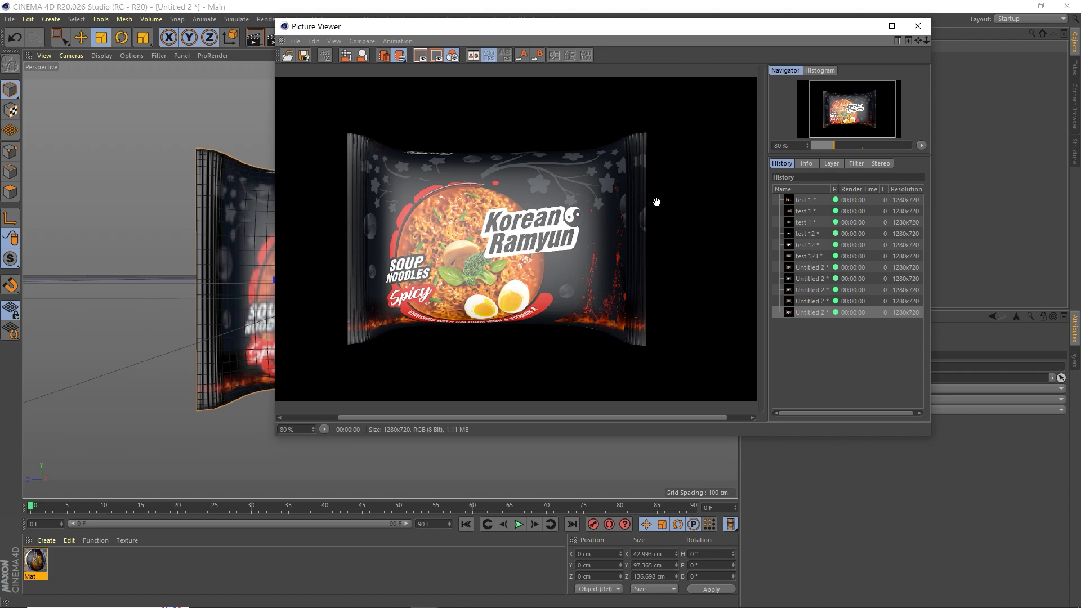
pyautogui.click(918, 26)
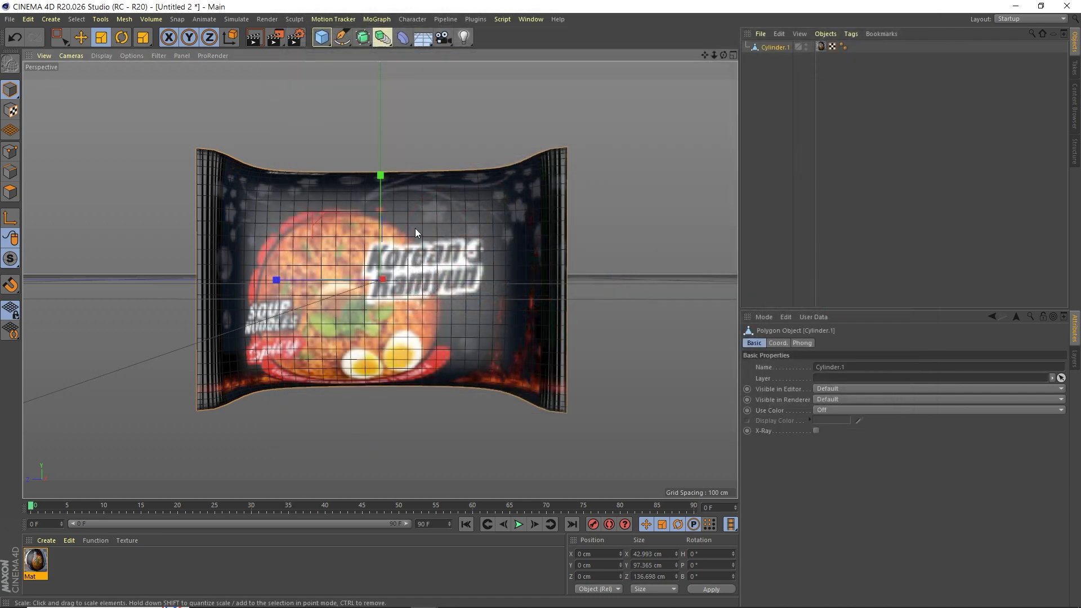
# Switch the packet mesh to point editing and activate Rectangle Selection
pyautogui.click(10, 150)
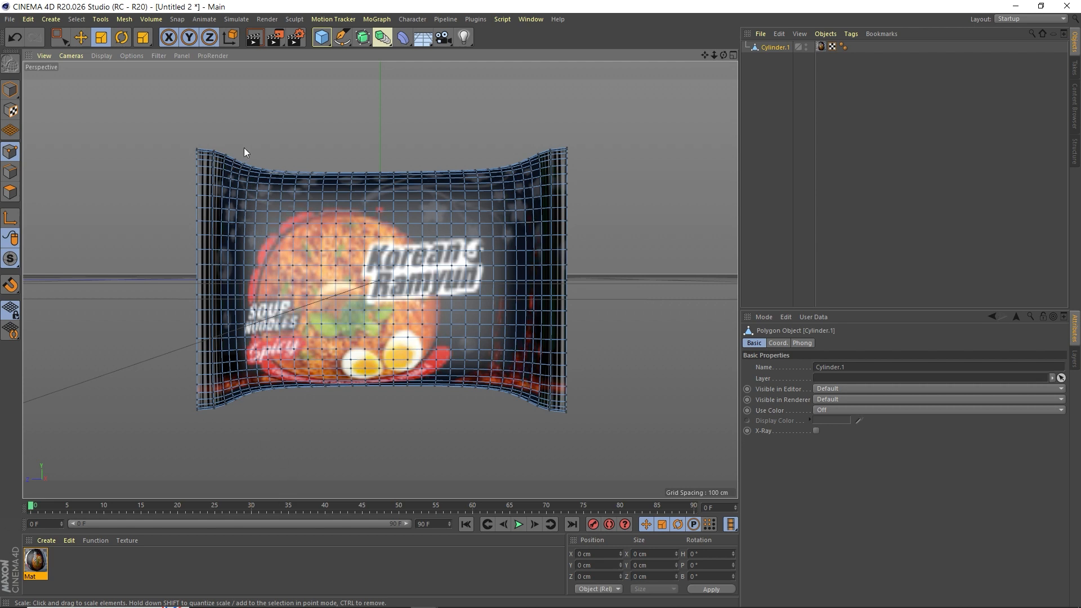
pyautogui.moveTo(722, 54); pyautogui.dragTo(729, 60)
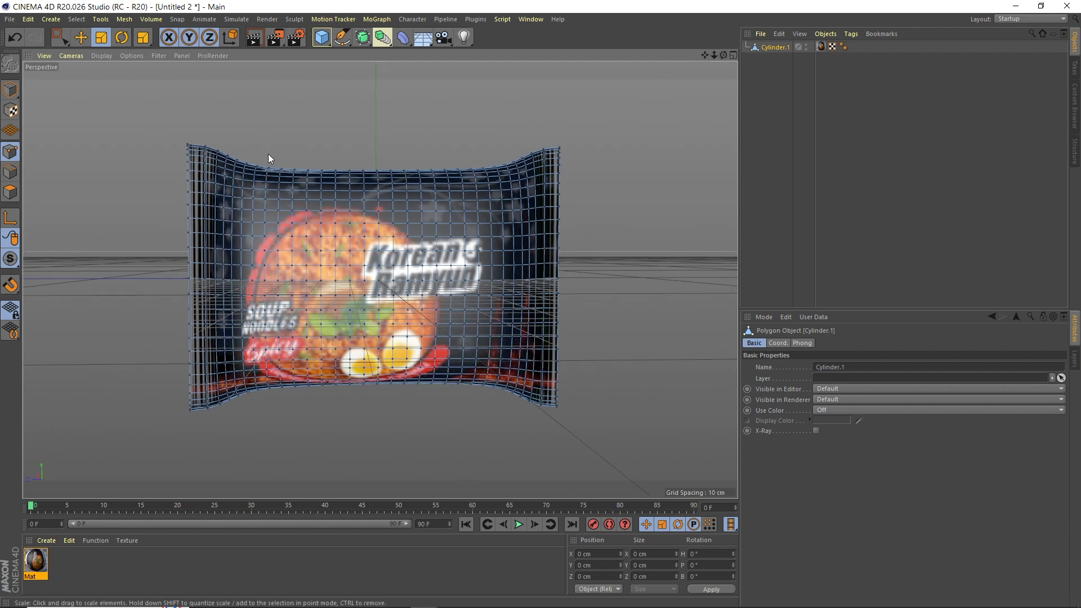
pyautogui.press('0')
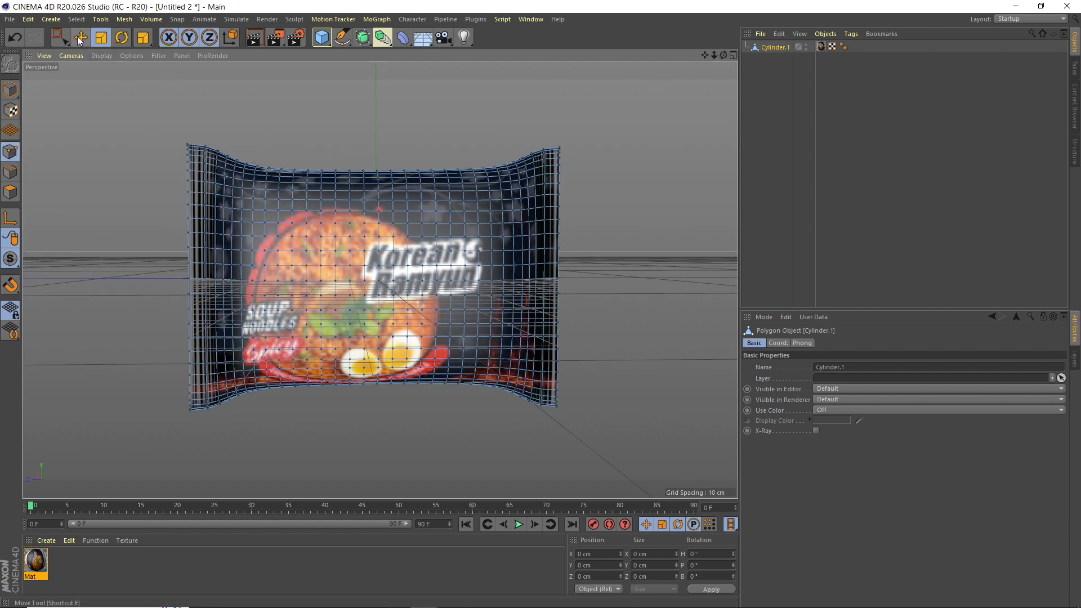
# Try to raise a short column of points on the packet's upper edge by about 0.6 cm, and undo the move
pyautogui.moveTo(265, 157); pyautogui.dragTo(282, 181)
pyautogui.moveTo(725, 58); pyautogui.dragTo(726, 110)
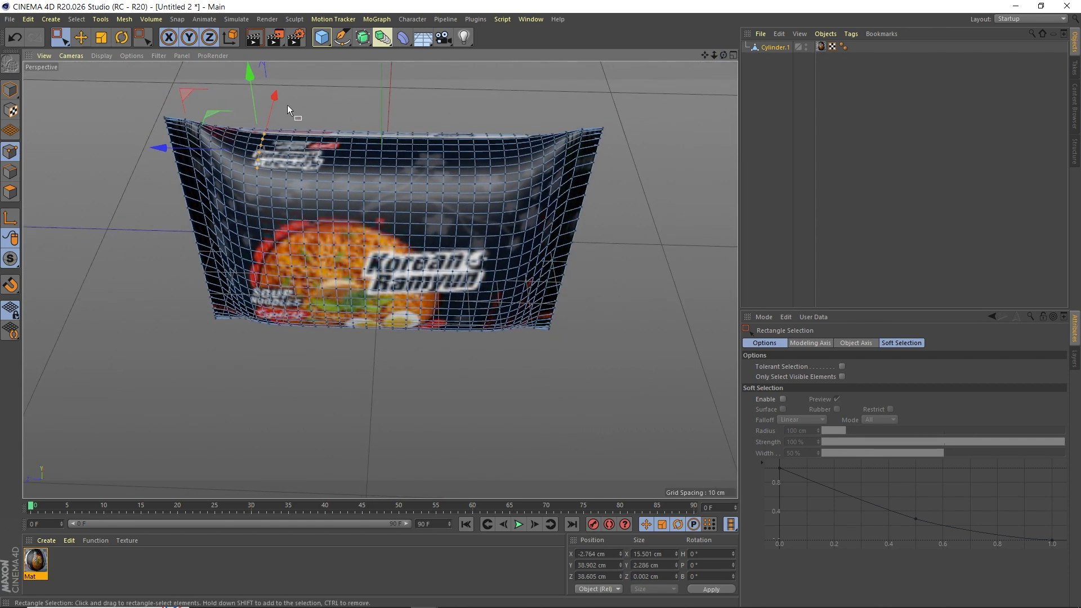
pyautogui.moveTo(252, 89); pyautogui.dragTo(252, 87)
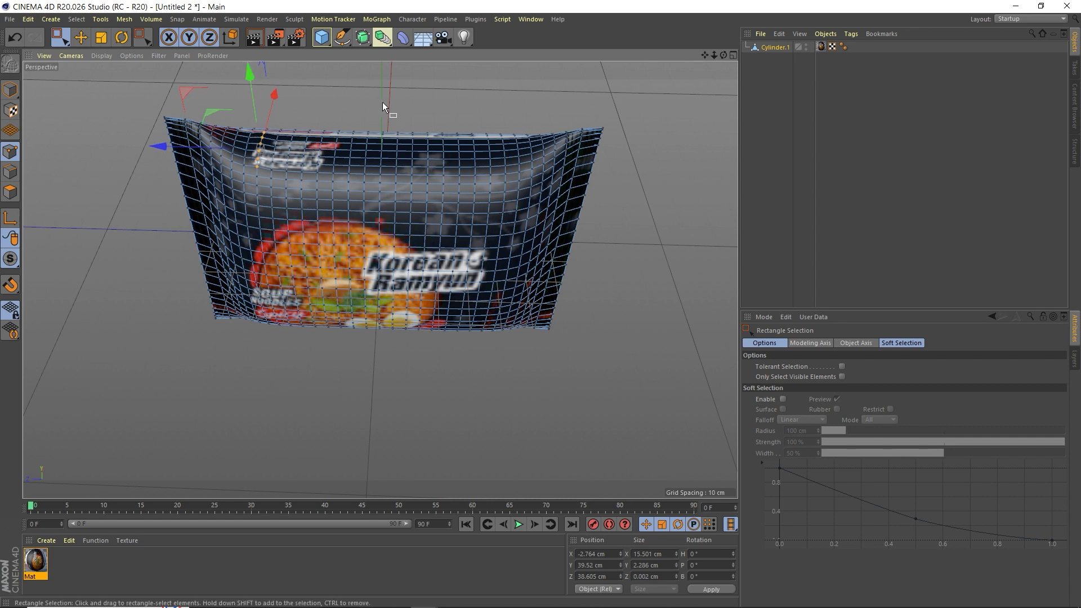
pyautogui.hotkey('ctrl', 'z')
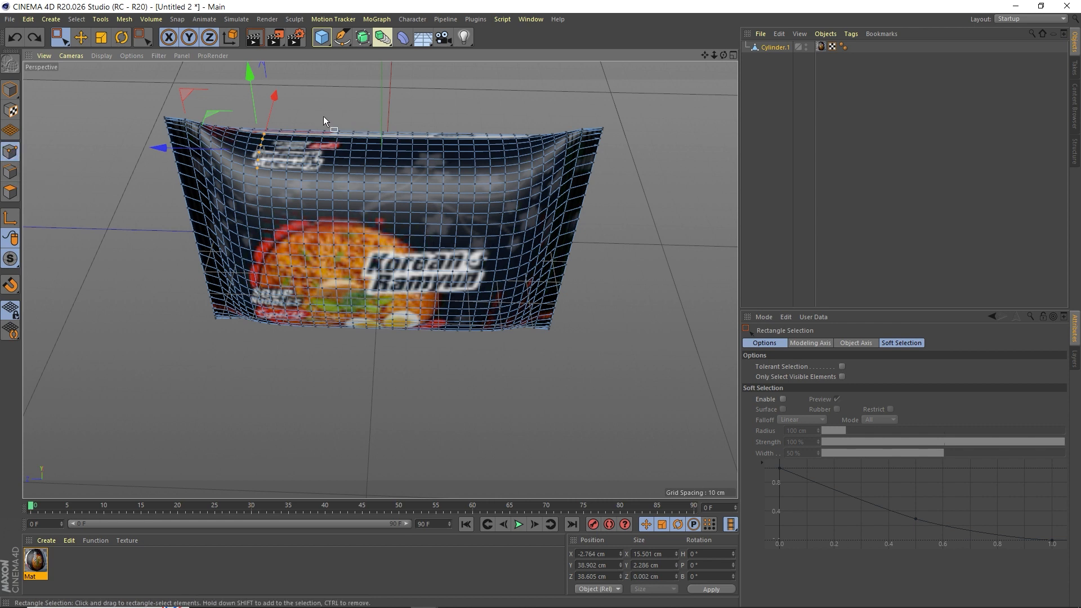
# Live-select two short columns of points on the packet's upper edge near its middle and raise them about 0.4 cm
pyautogui.click(61, 37)
pyautogui.click(74, 48)
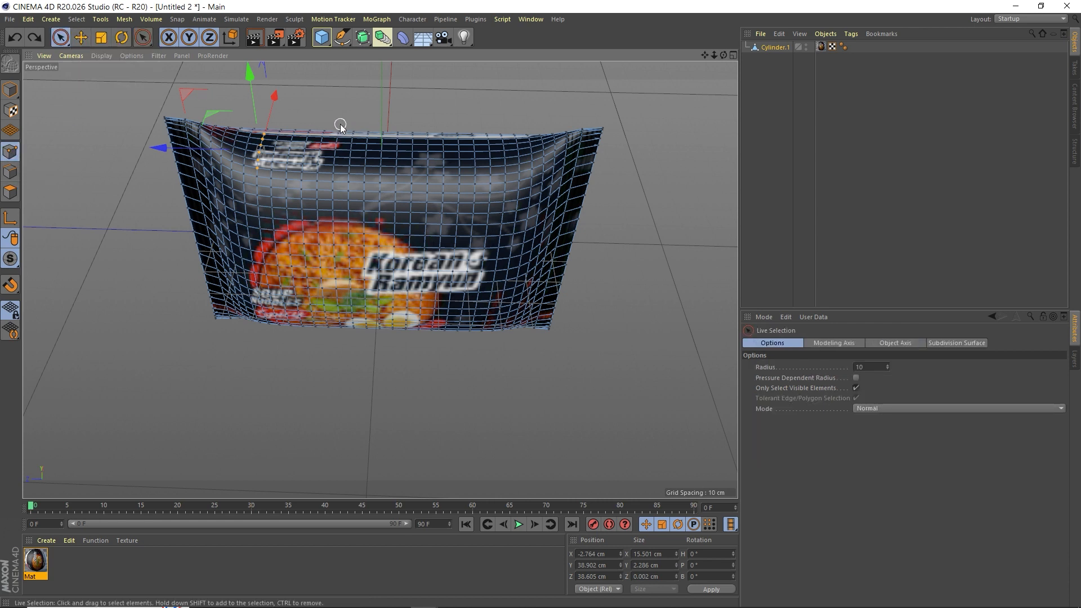
pyautogui.moveTo(340, 125)
pyautogui.mouseDown()
pyautogui.moveTo(332, 179)
pyautogui.moveTo(353, 164)
pyautogui.moveTo(359, 133)
pyautogui.moveTo(353, 152)
pyautogui.mouseUp()
pyautogui.click(80, 38)
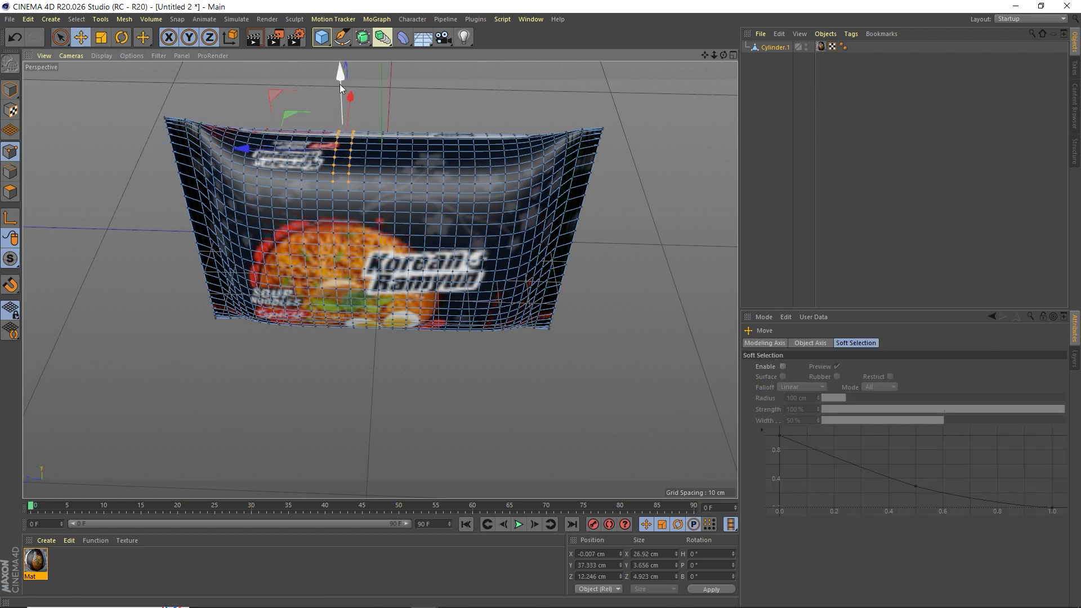
pyautogui.moveTo(340, 84); pyautogui.dragTo(339, 83)
pyautogui.moveTo(723, 56); pyautogui.dragTo(727, 91)
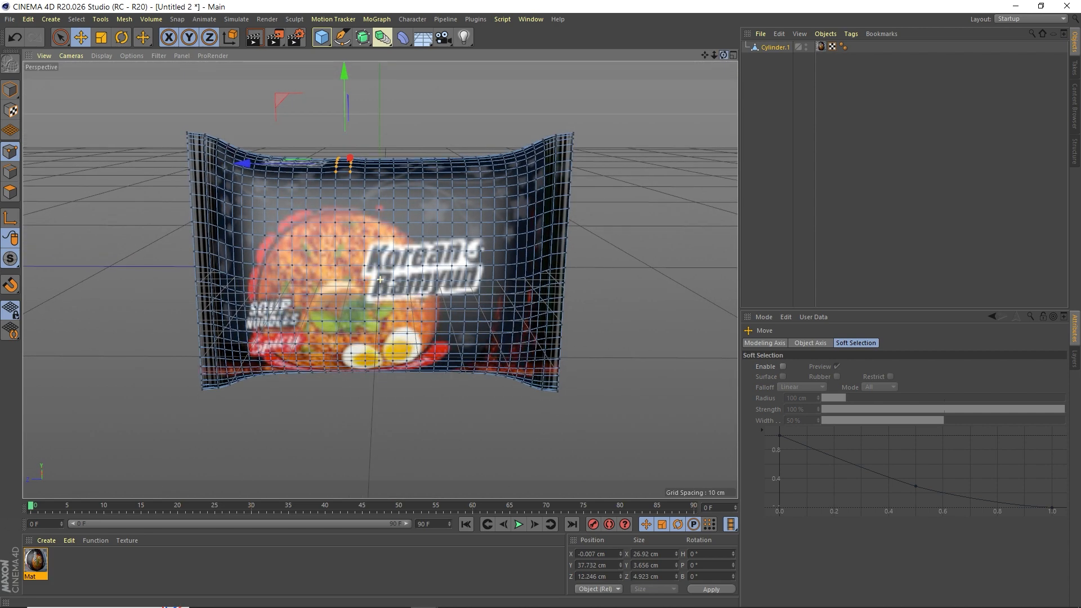
pyautogui.click(640, 174)
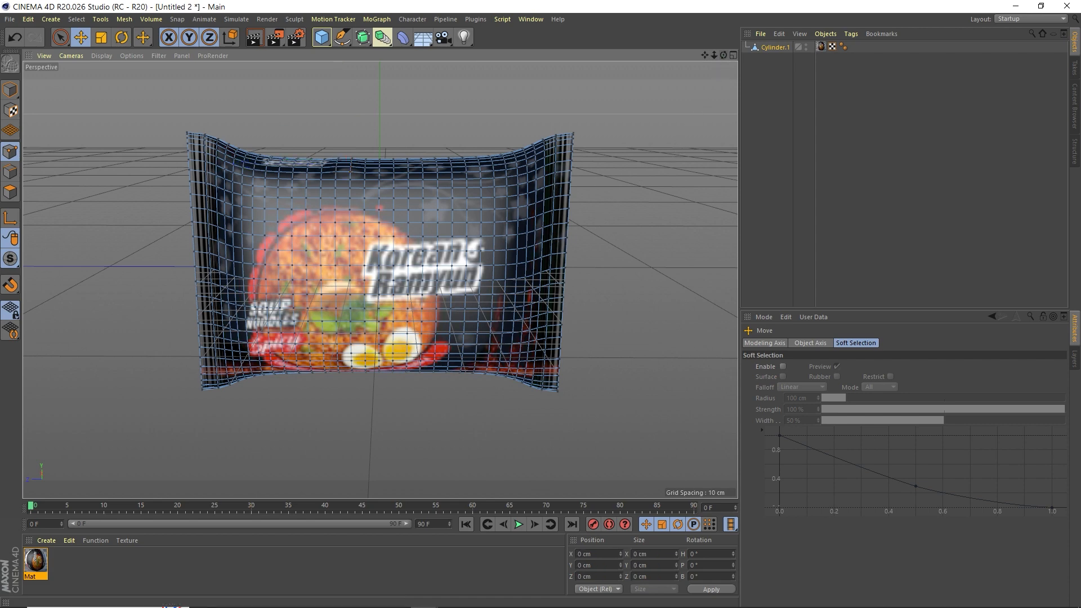
pyautogui.keyDown('alt'); pyautogui.moveTo(715, 79); pyautogui.dragTo(517, 134); pyautogui.keyUp('alt')
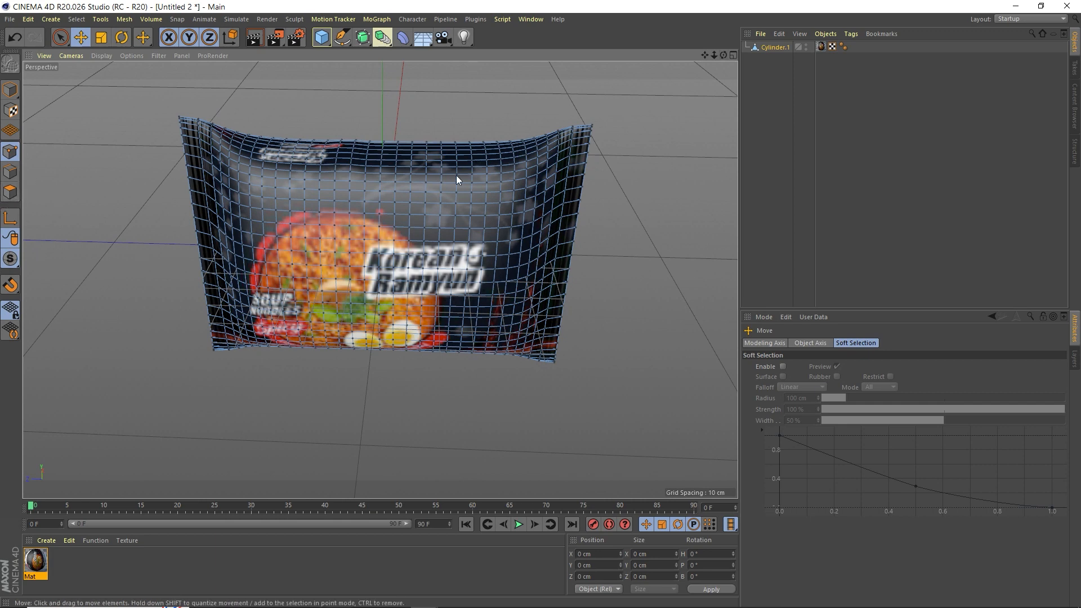
pyautogui.moveTo(723, 55); pyautogui.dragTo(732, 82)
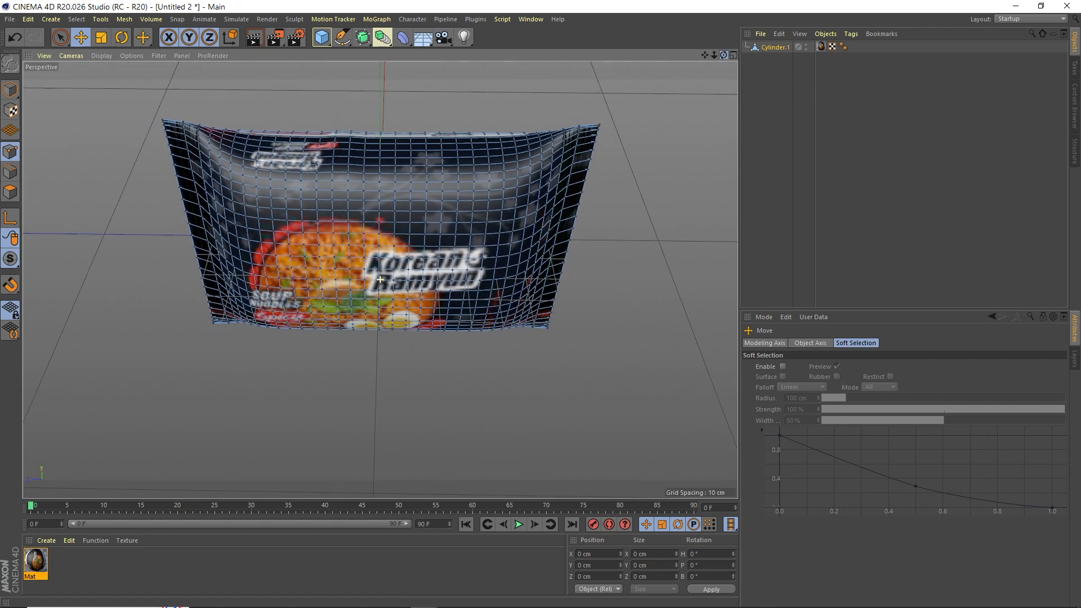
# Live-select two short columns of points on the packet's upper edge, right of its middle, and raise them about 0.4 cm
pyautogui.click(60, 37)
pyautogui.moveTo(443, 133)
pyautogui.mouseDown()
pyautogui.moveTo(443, 179)
pyautogui.moveTo(461, 176)
pyautogui.moveTo(456, 135)
pyautogui.mouseUp()
pyautogui.click(85, 38)
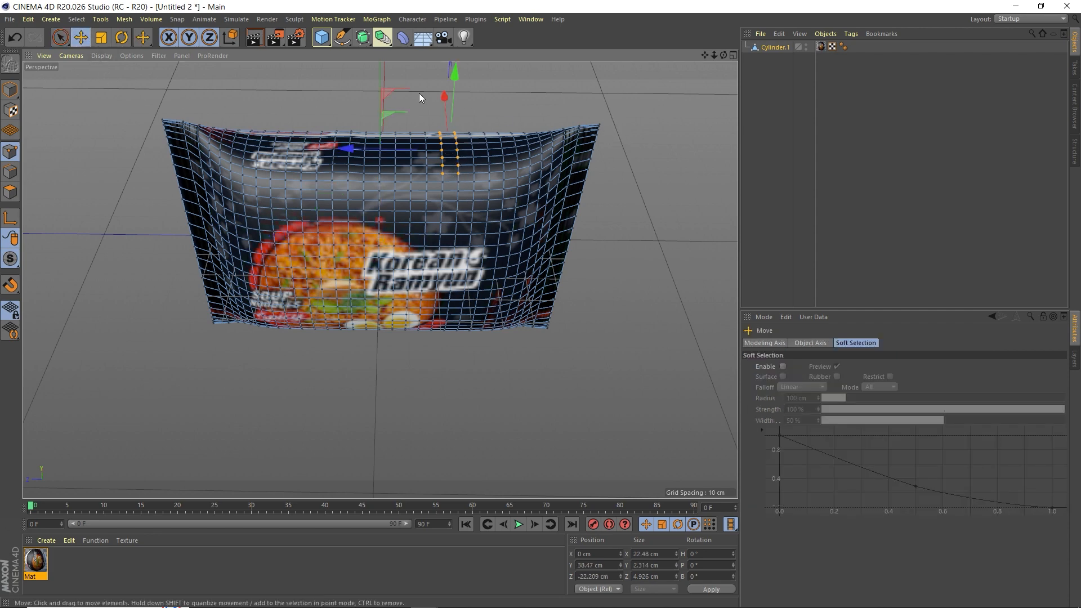
pyautogui.moveTo(724, 56); pyautogui.dragTo(716, 50)
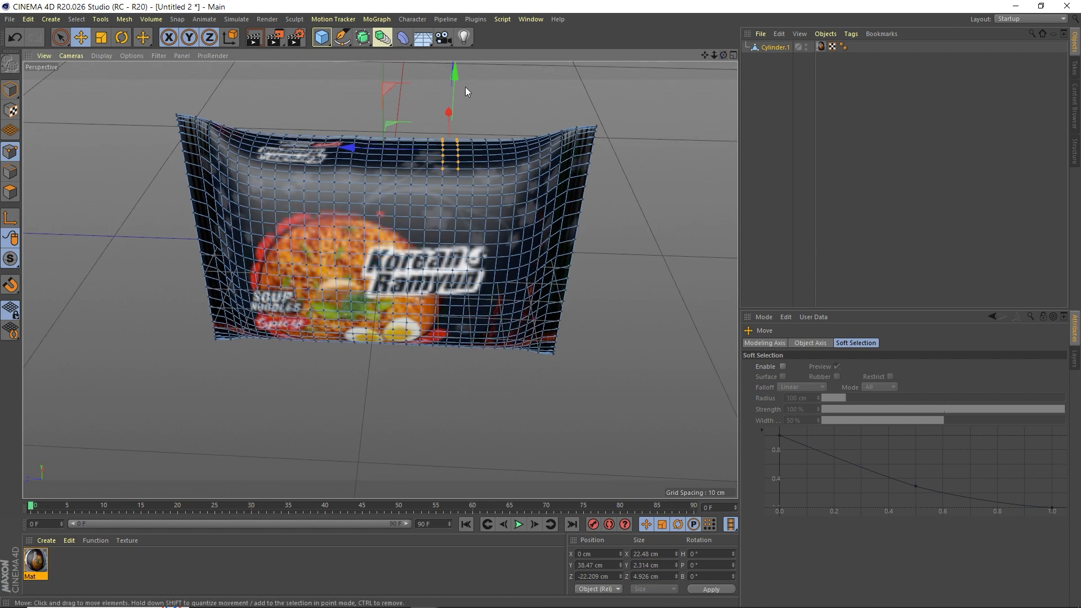
pyautogui.moveTo(454, 83); pyautogui.dragTo(455, 82)
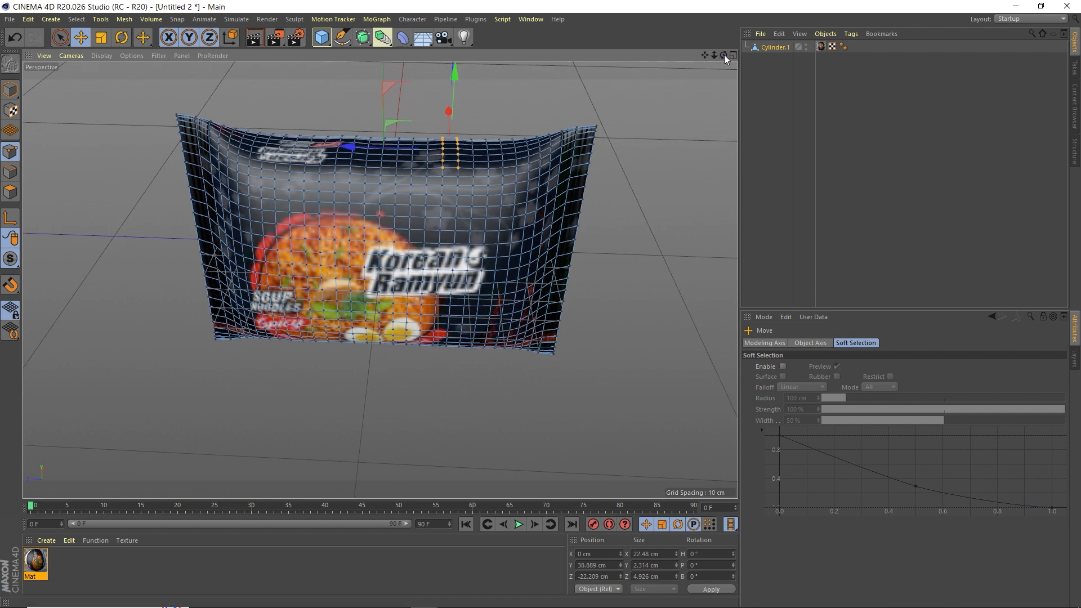
pyautogui.moveTo(724, 55); pyautogui.dragTo(722, 19)
pyautogui.click(647, 174)
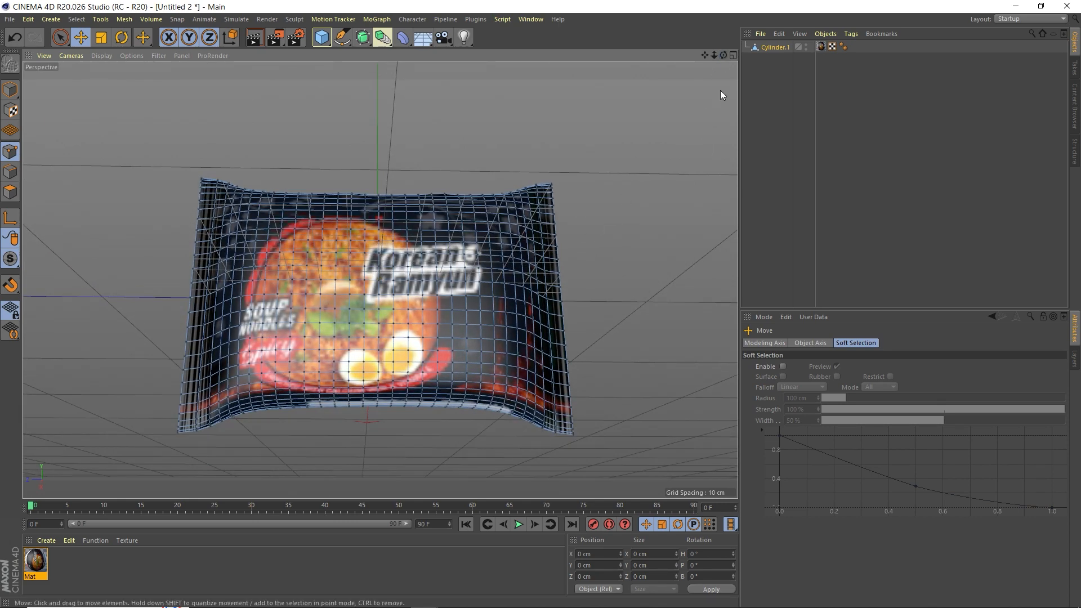
# Raise two short columns of points on the packet's lower edge, right of its middle, by about 0.4 cm and deselect them
pyautogui.moveTo(703, 56); pyautogui.dragTo(730, 60)
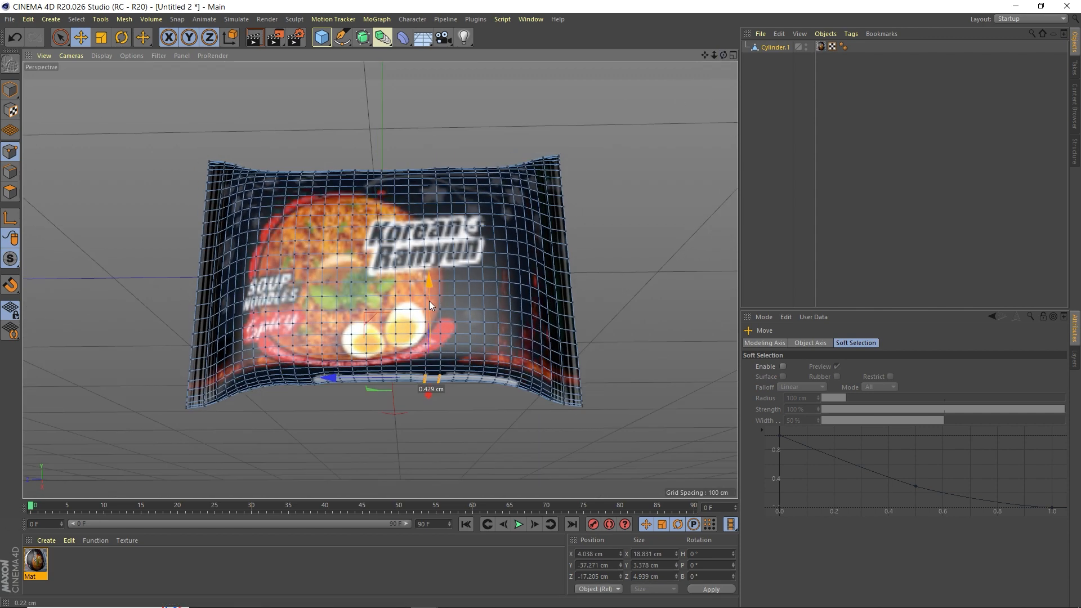
pyautogui.moveTo(429, 300); pyautogui.dragTo(429, 300)
pyautogui.click(614, 291)
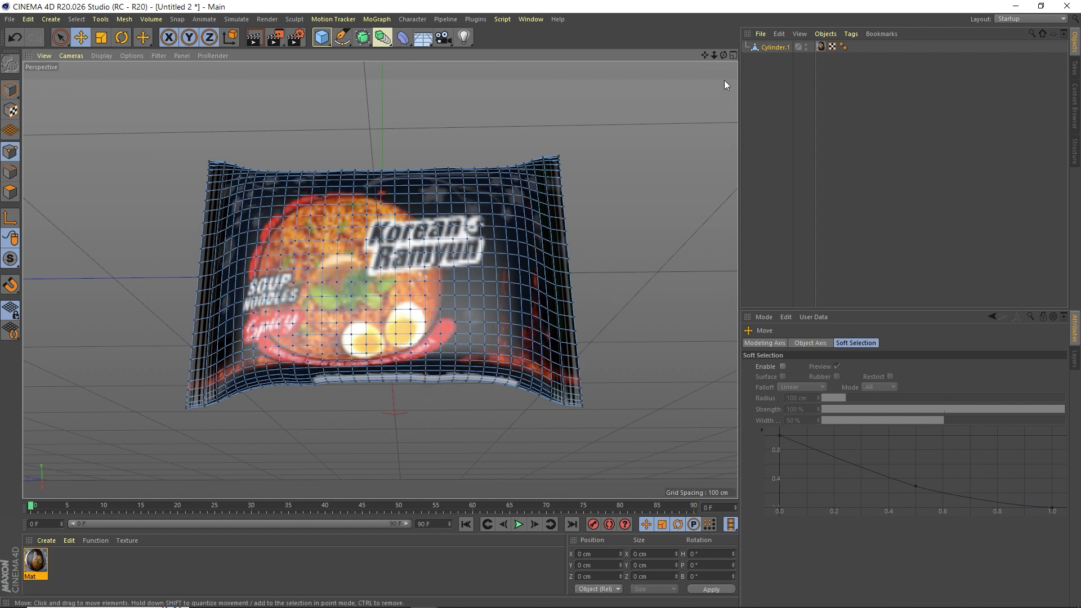
# Set the viewport display to Gouraud Shading, switch to model mode, and inspect the deselected packet without its mesh lines
pyautogui.moveTo(723, 55); pyautogui.dragTo(723, 44)
pyautogui.click(102, 56)
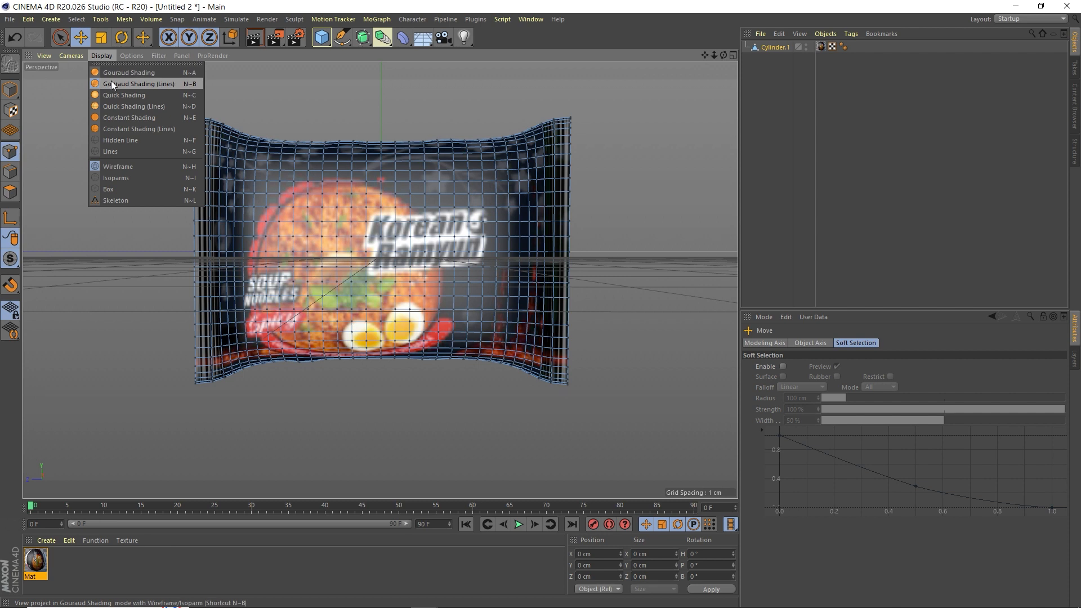
pyautogui.click(117, 73)
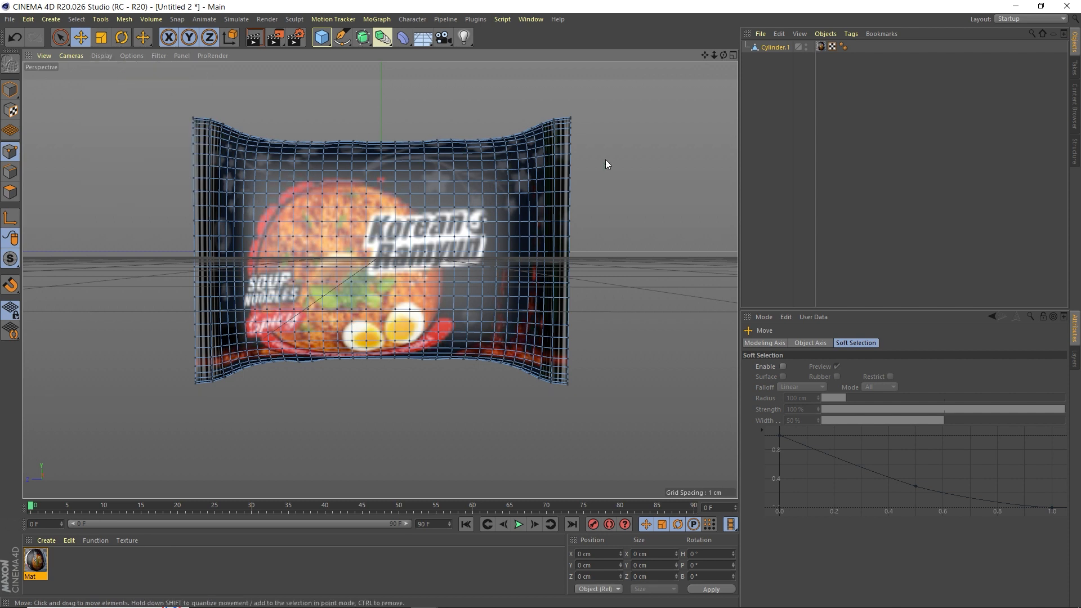
pyautogui.click(10, 90)
pyautogui.click(640, 155)
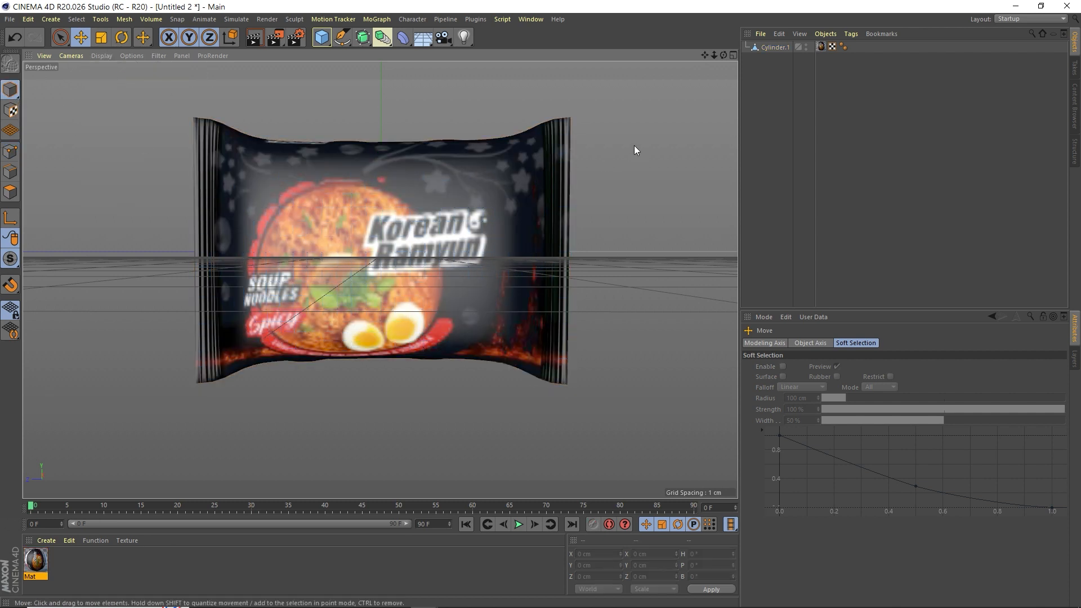
pyautogui.moveTo(722, 55)
pyautogui.mouseDown()
pyautogui.moveTo(737, 52)
pyautogui.moveTo(715, 54)
pyautogui.moveTo(724, 56)
pyautogui.mouseUp()
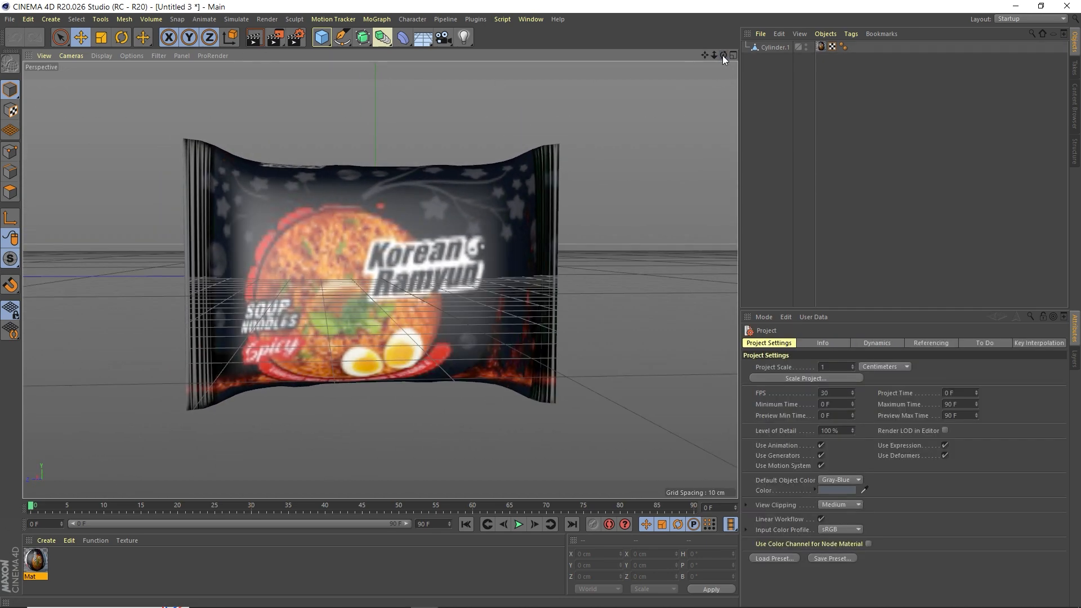
pyautogui.moveTo(723, 58); pyautogui.dragTo(725, 60)
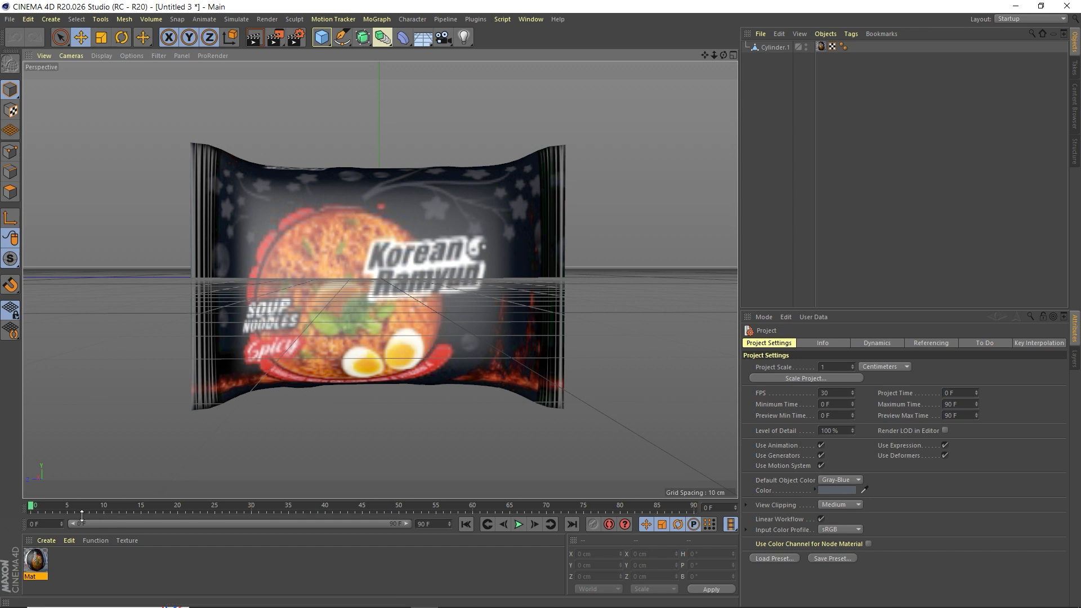
# Create a new standard material with Color and Reflectance disabled and only the Luminance channel enabled
pyautogui.click(48, 540)
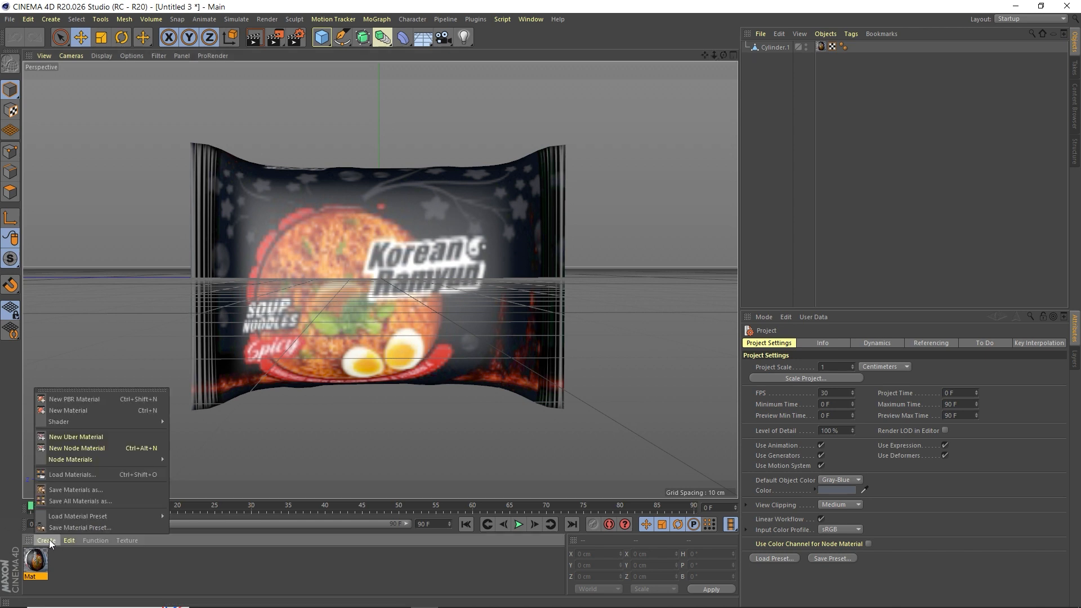
pyautogui.click(85, 411)
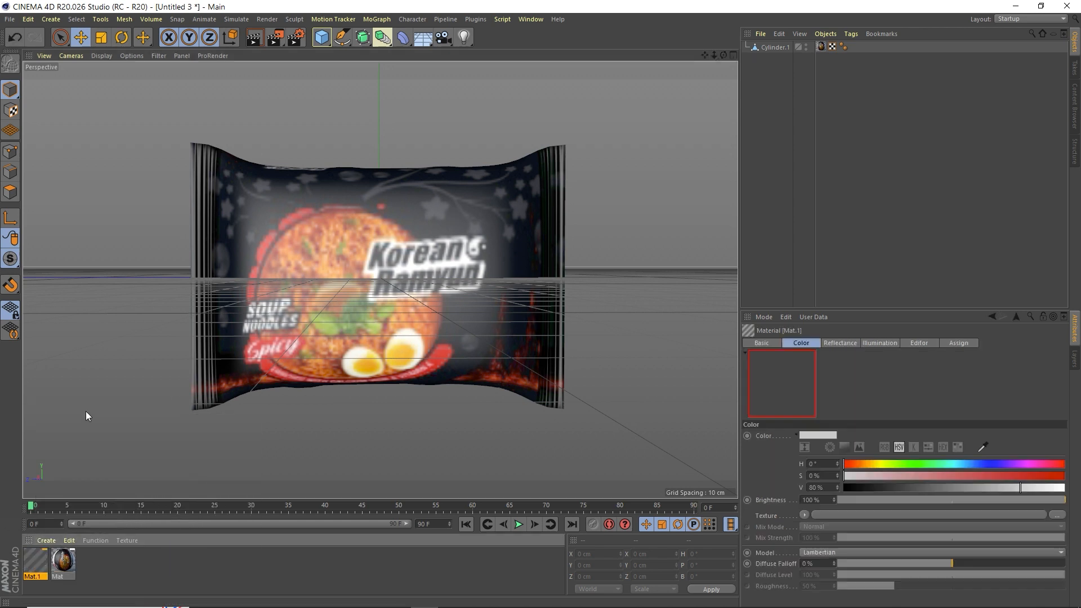
pyautogui.doubleClick(35, 561)
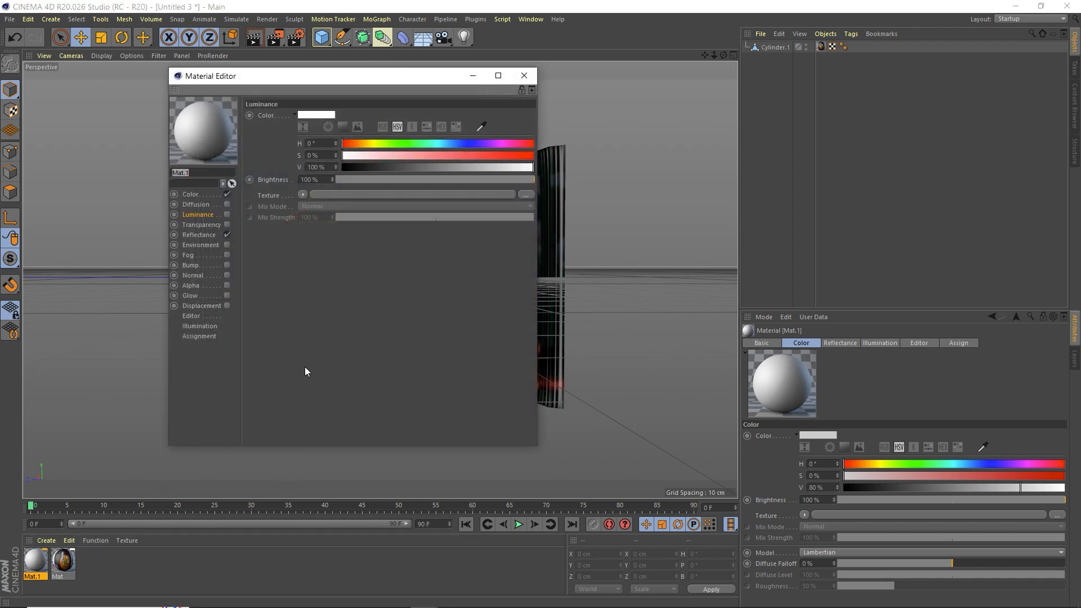
pyautogui.click(228, 194)
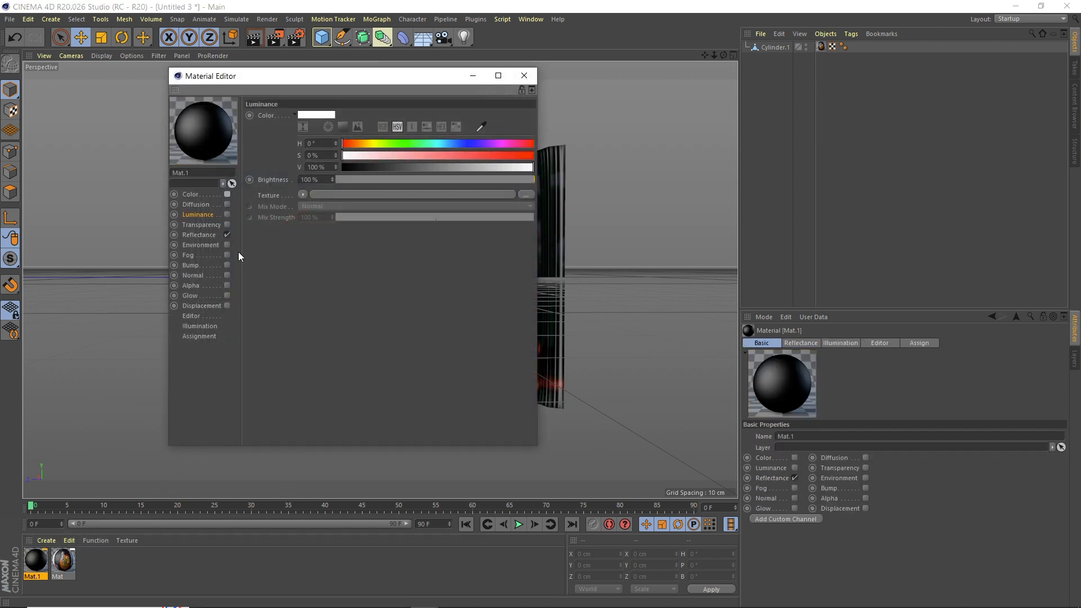
pyautogui.click(227, 234)
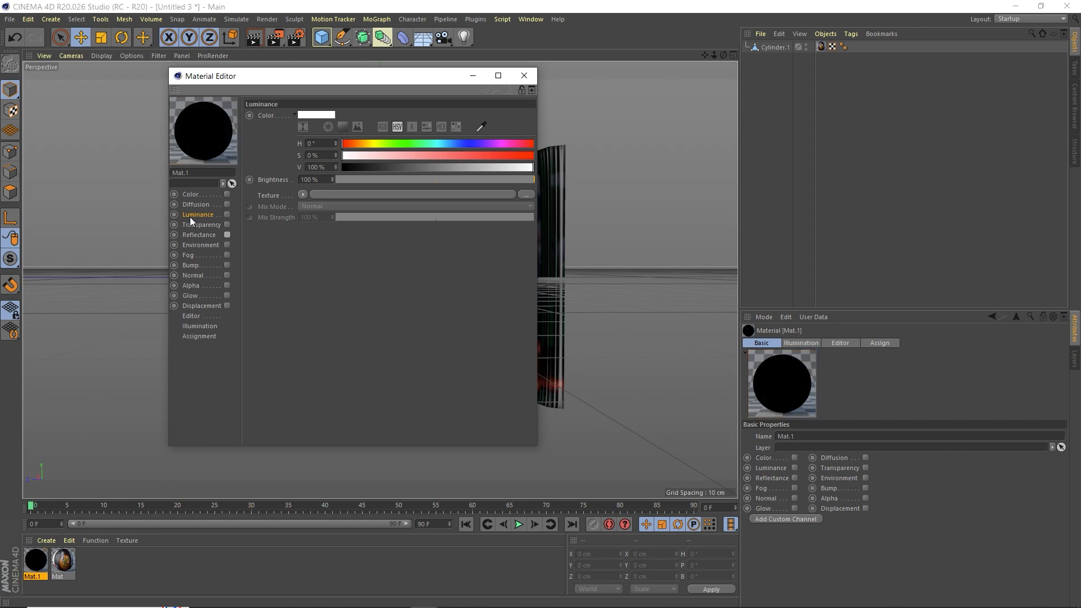
pyautogui.click(227, 215)
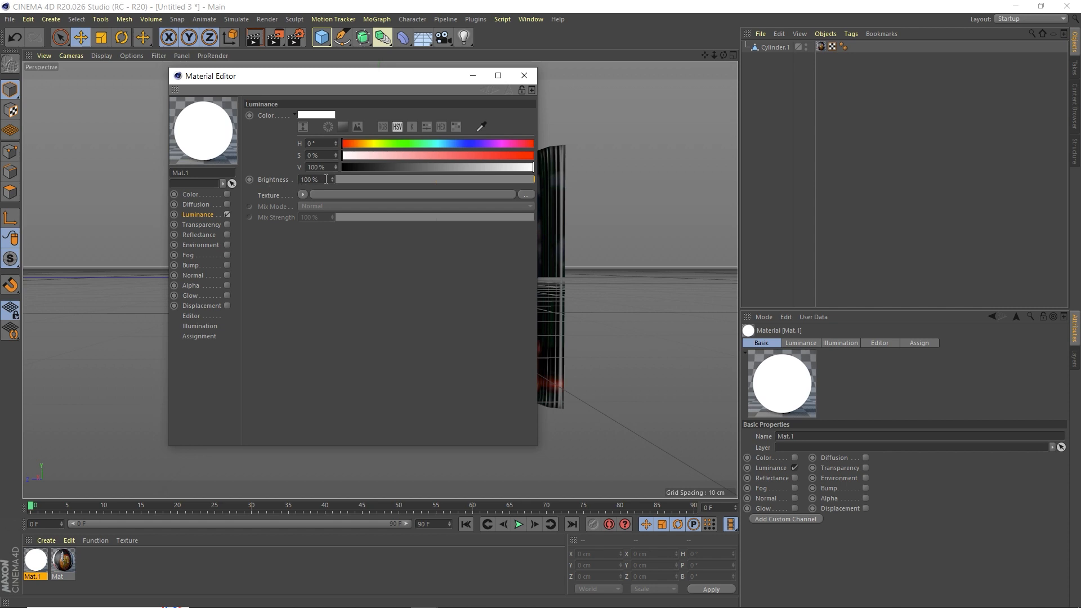
# Set the luminance brightness to 150% and load image 4 from the nooldes hdri folder as its texture, without copying it to the project
pyautogui.moveTo(326, 179); pyautogui.dragTo(260, 178)
pyautogui.write('150')
pyautogui.press('Return')
pyautogui.click(528, 196)
pyautogui.click(359, 116)
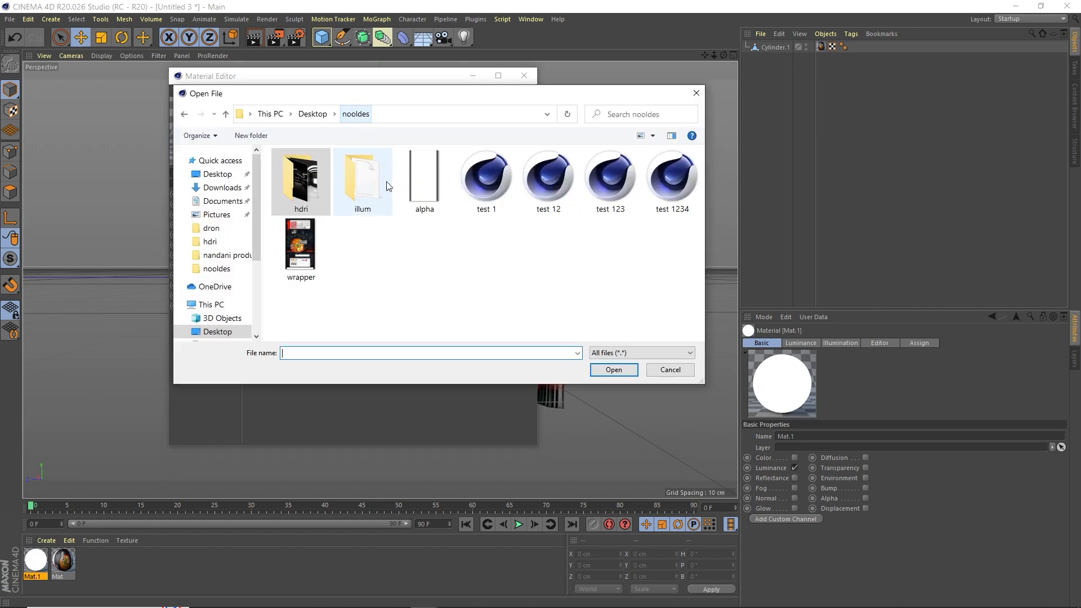
pyautogui.doubleClick(309, 198)
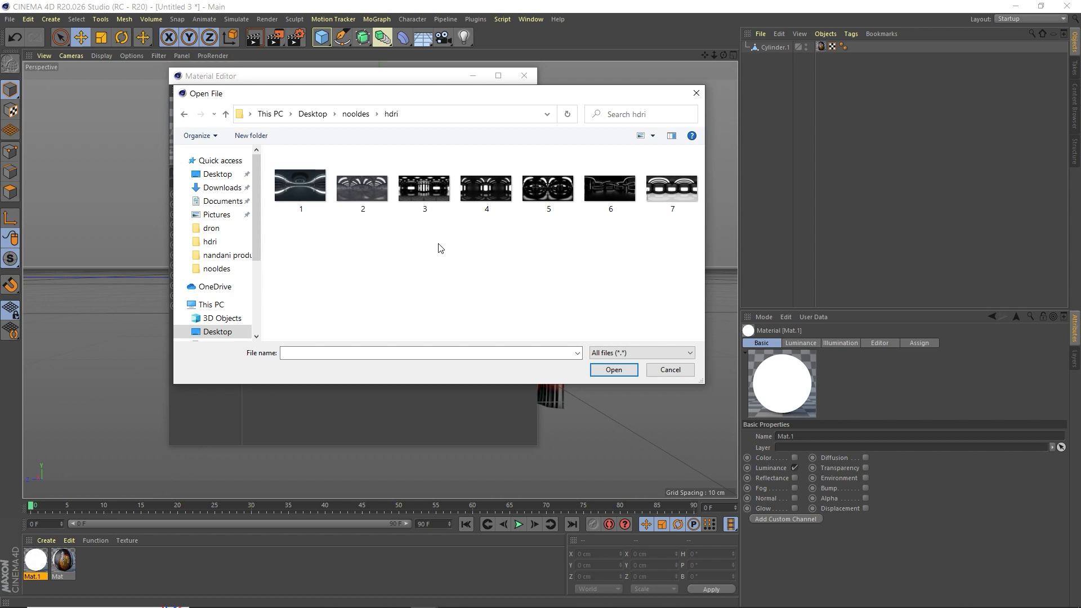
pyautogui.doubleClick(490, 196)
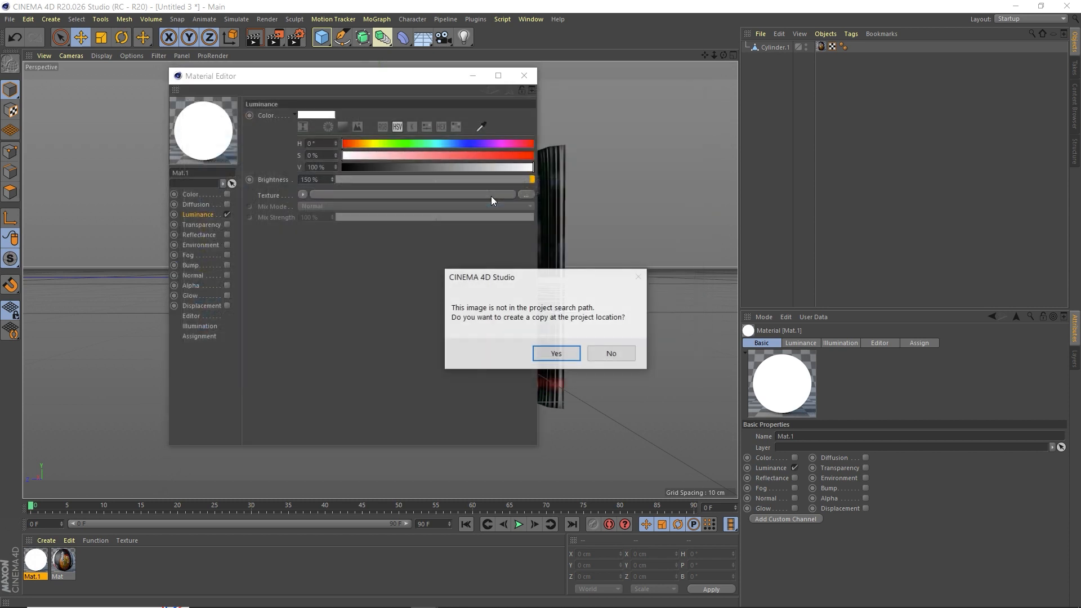
pyautogui.click(616, 353)
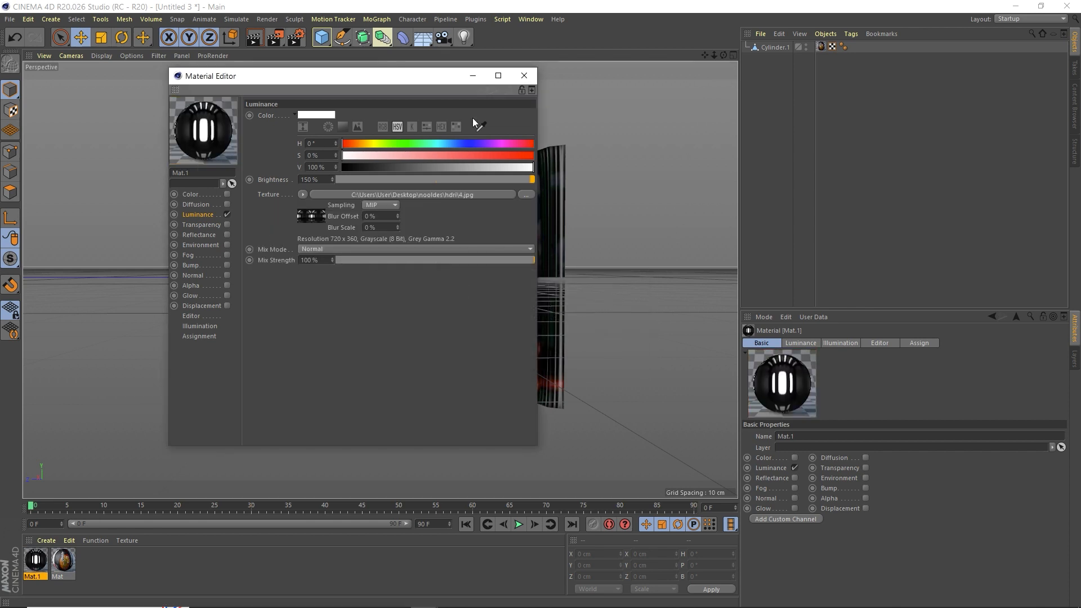
pyautogui.click(523, 79)
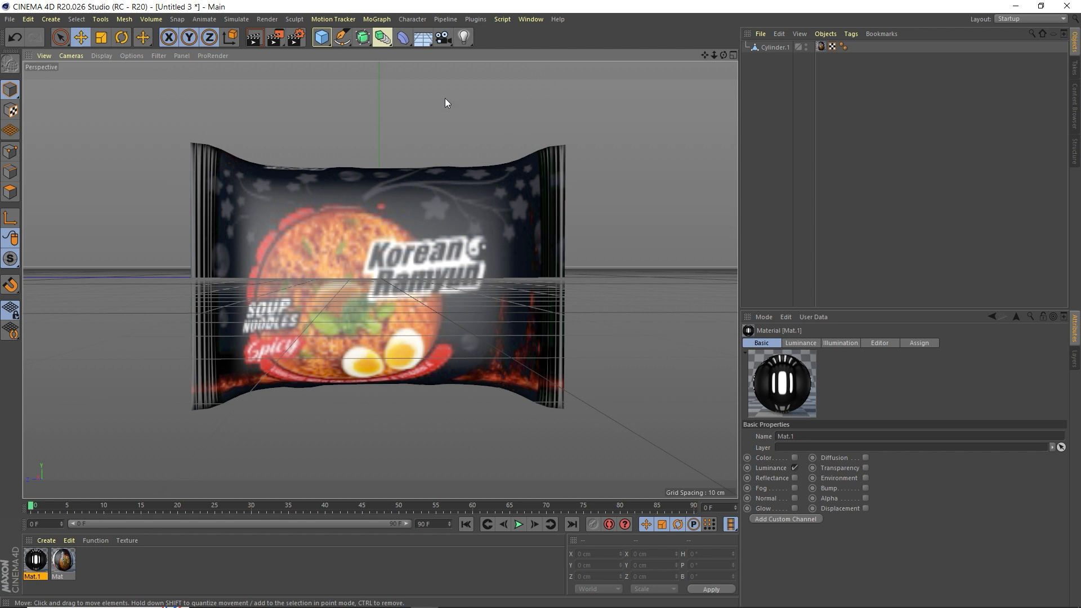
# Add a Sky object and apply the luminous HDRI material Mat.1 to it
pyautogui.click(424, 41)
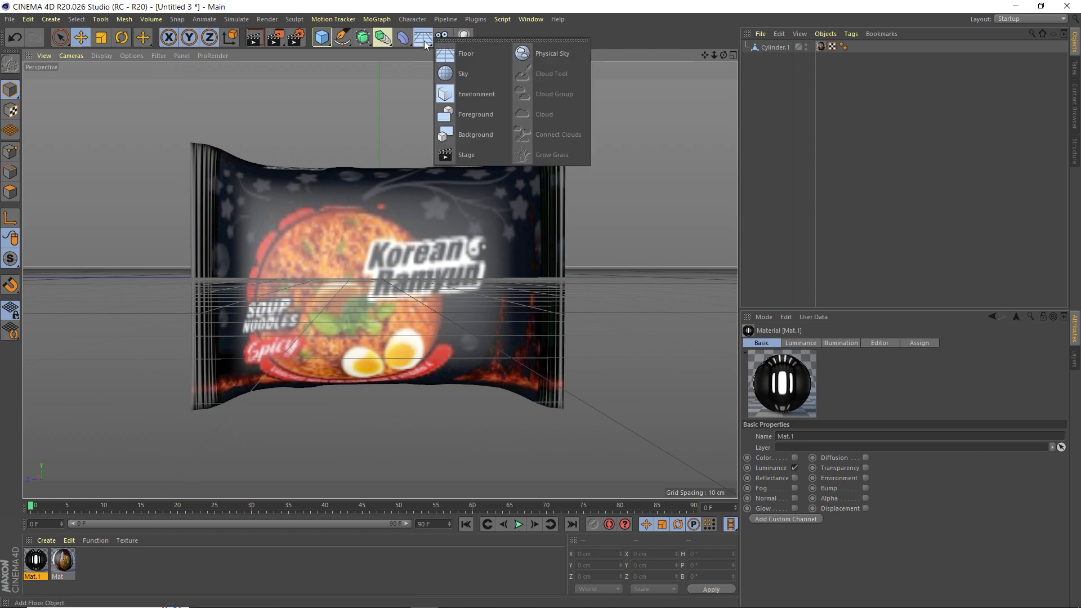
pyautogui.click(472, 73)
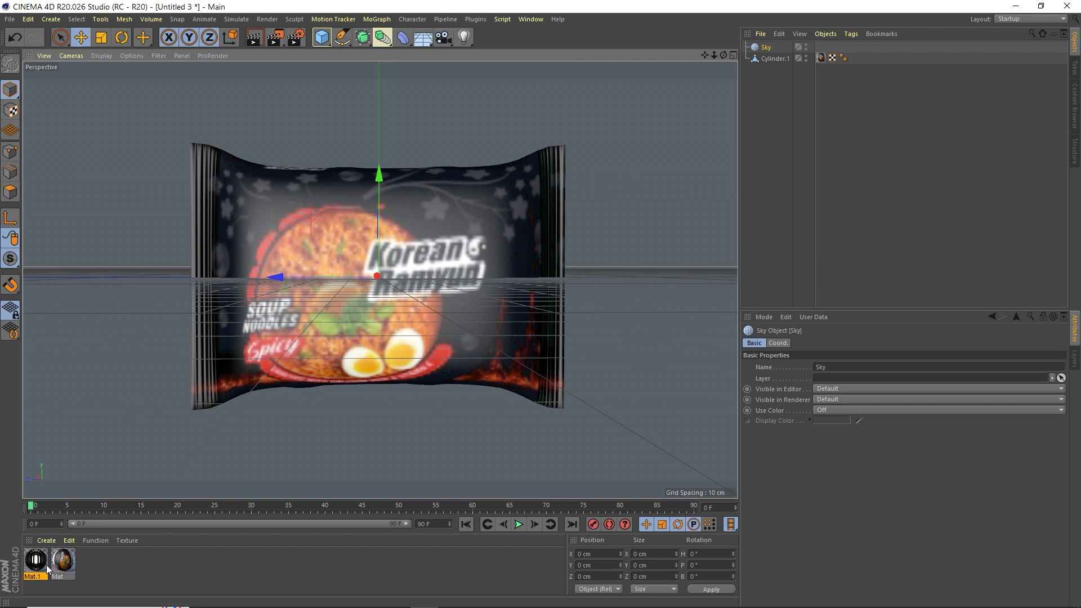
pyautogui.moveTo(36, 559); pyautogui.dragTo(573, 350)
pyautogui.moveTo(762, 91); pyautogui.dragTo(718, 59)
pyautogui.keyDown('alt'); pyautogui.moveTo(381, 280); pyautogui.dragTo(390, 291); pyautogui.keyUp('alt')
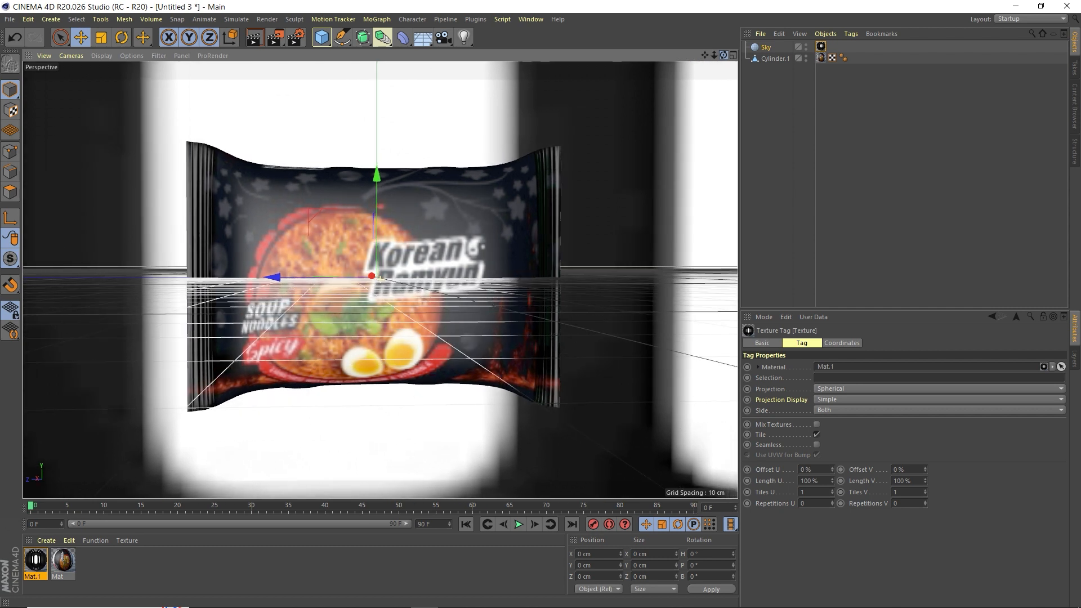
pyautogui.moveTo(724, 54); pyautogui.dragTo(722, 50)
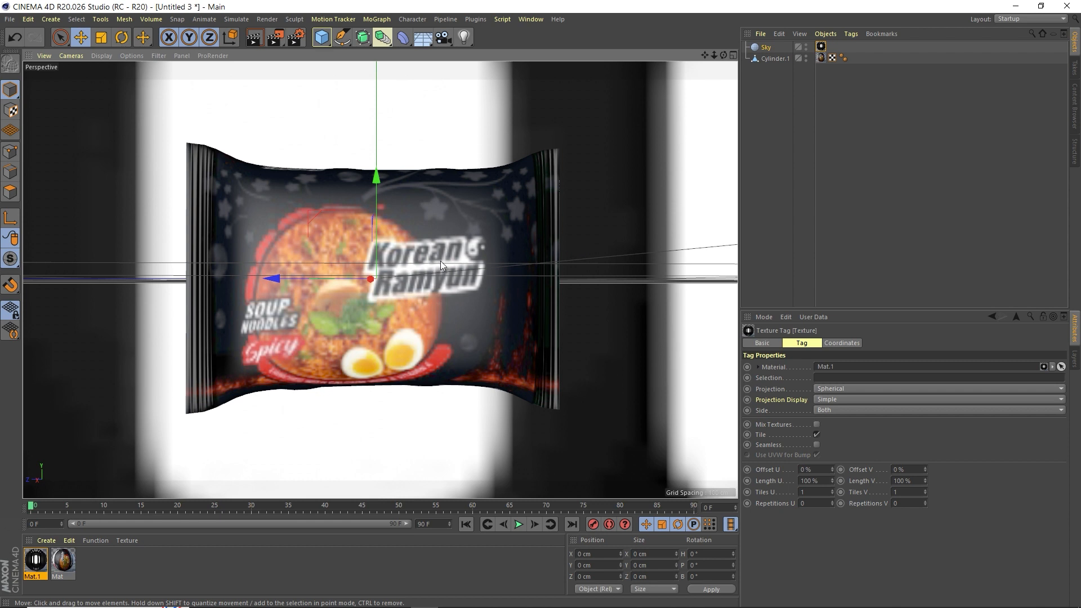
# Give the Sky a Compositing tag and turn off Seen by Camera to hide the HDRI from the background
pyautogui.rightClick(765, 50)
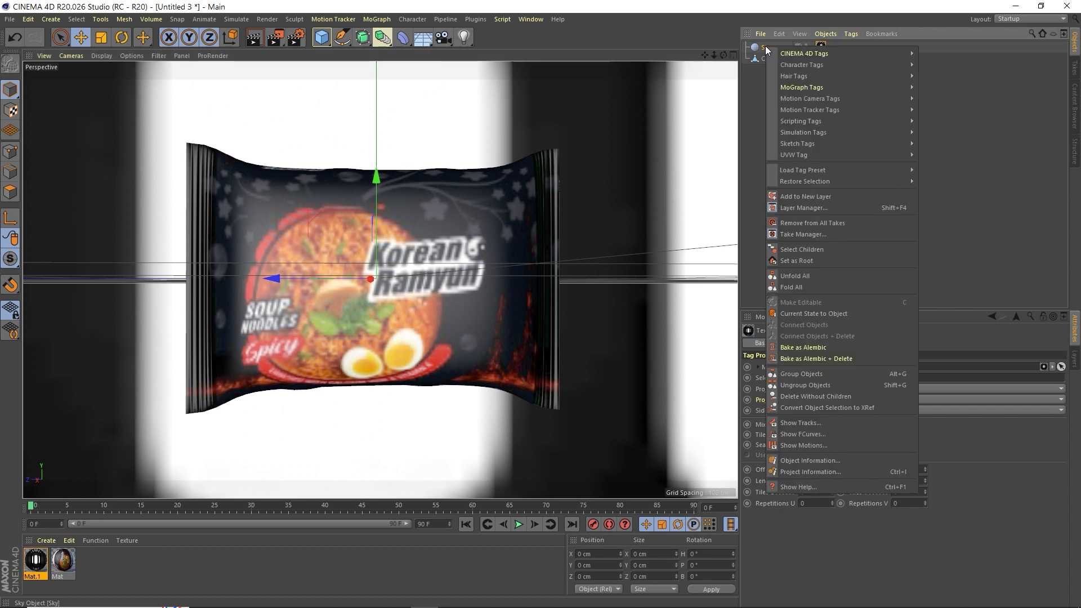
pyautogui.moveTo(813, 51)
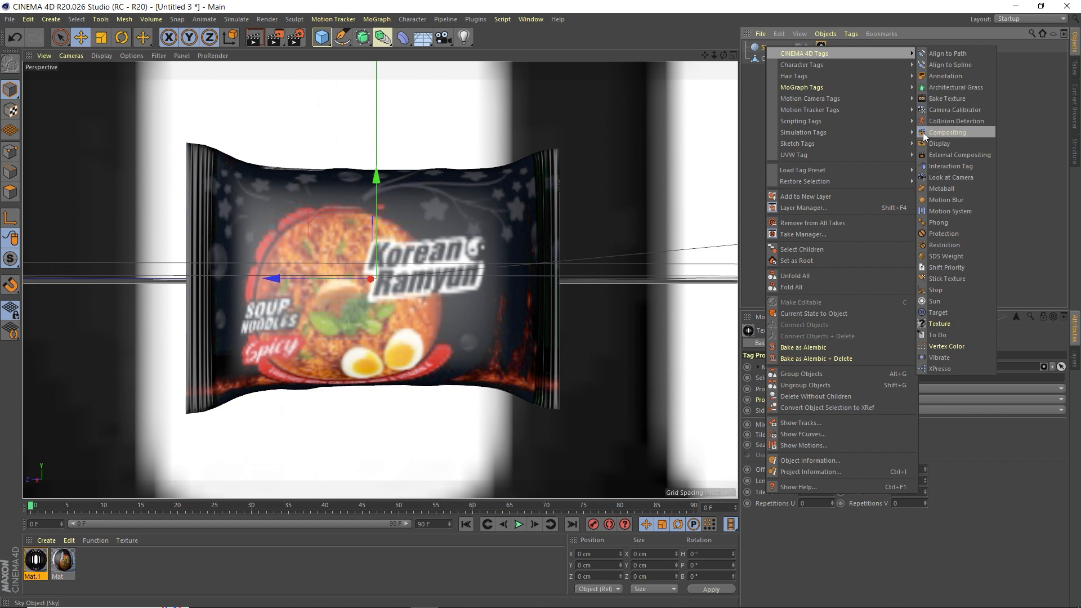
pyautogui.click(966, 138)
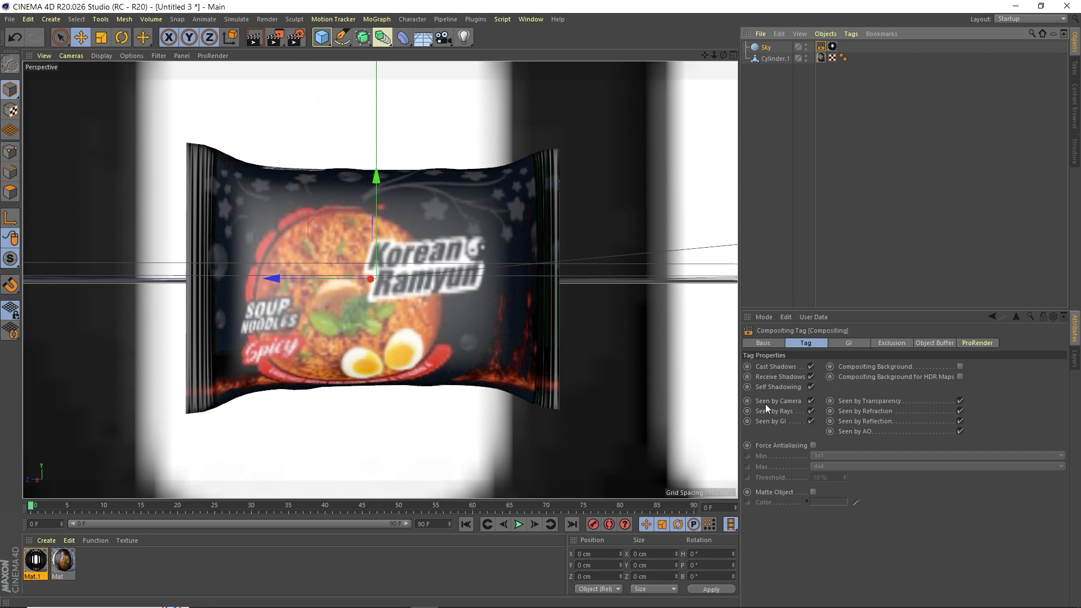
pyautogui.click(810, 400)
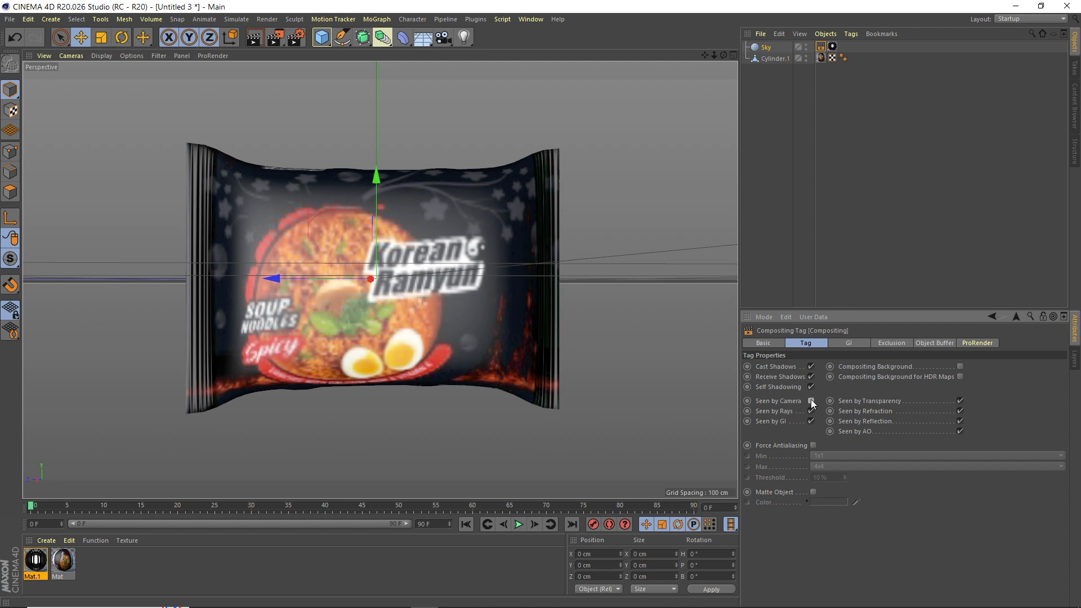
pyautogui.click(811, 401)
pyautogui.click(811, 401)
pyautogui.click(698, 389)
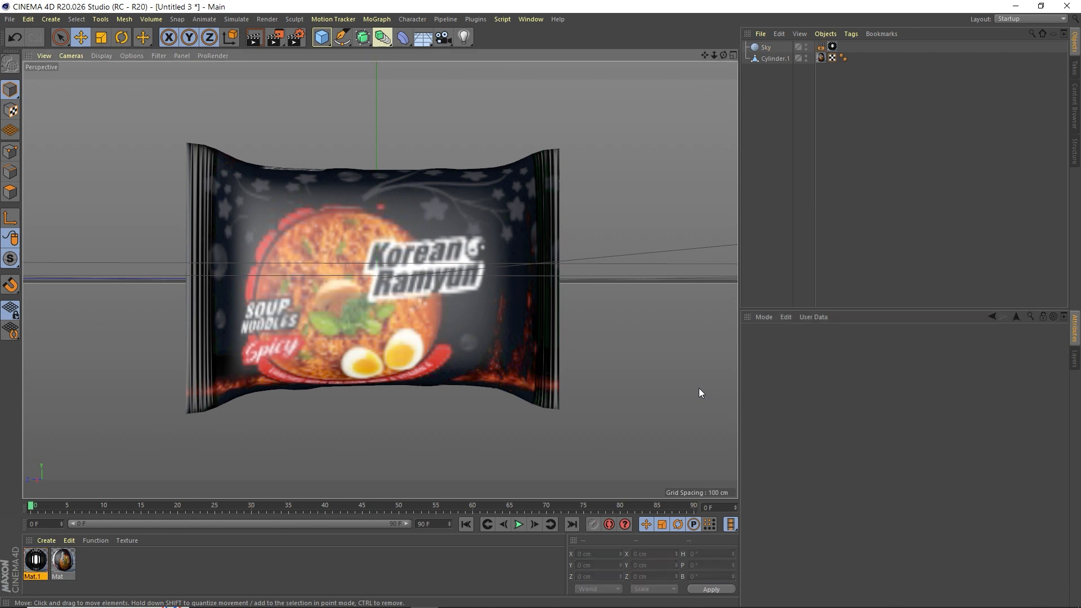
# Add a Reflection (Legacy) layer to the Reflectance channel of the packet material Mat
pyautogui.moveTo(723, 55); pyautogui.dragTo(738, 63)
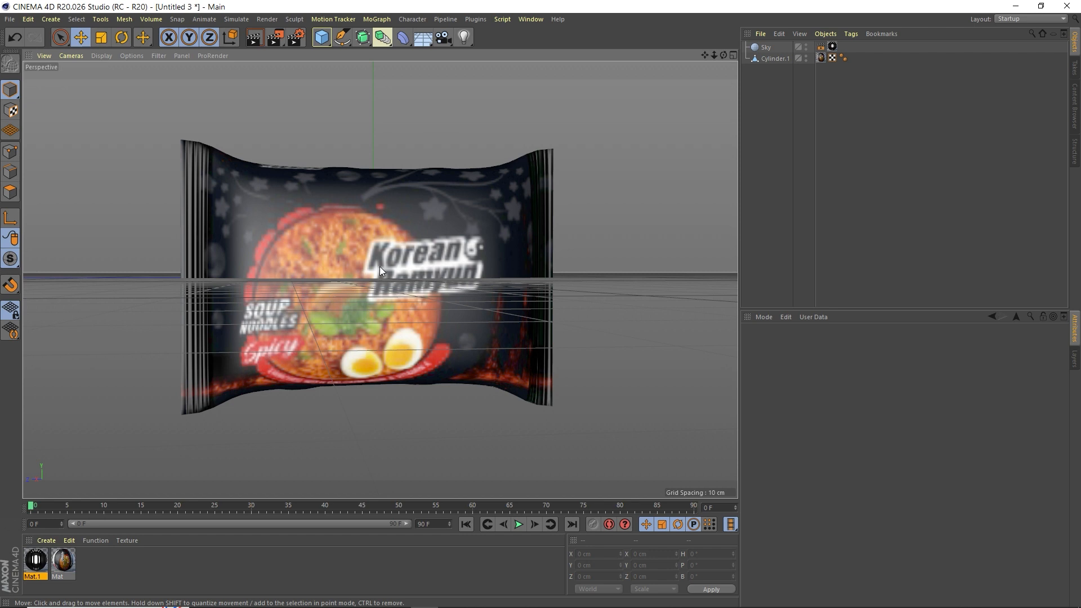
pyautogui.doubleClick(62, 560)
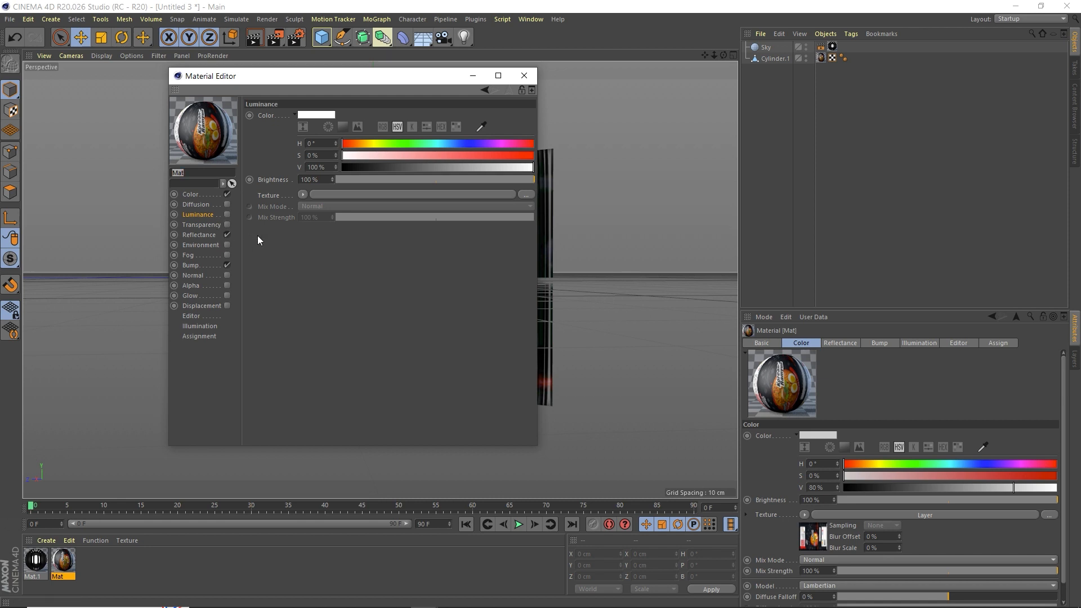
pyautogui.click(202, 237)
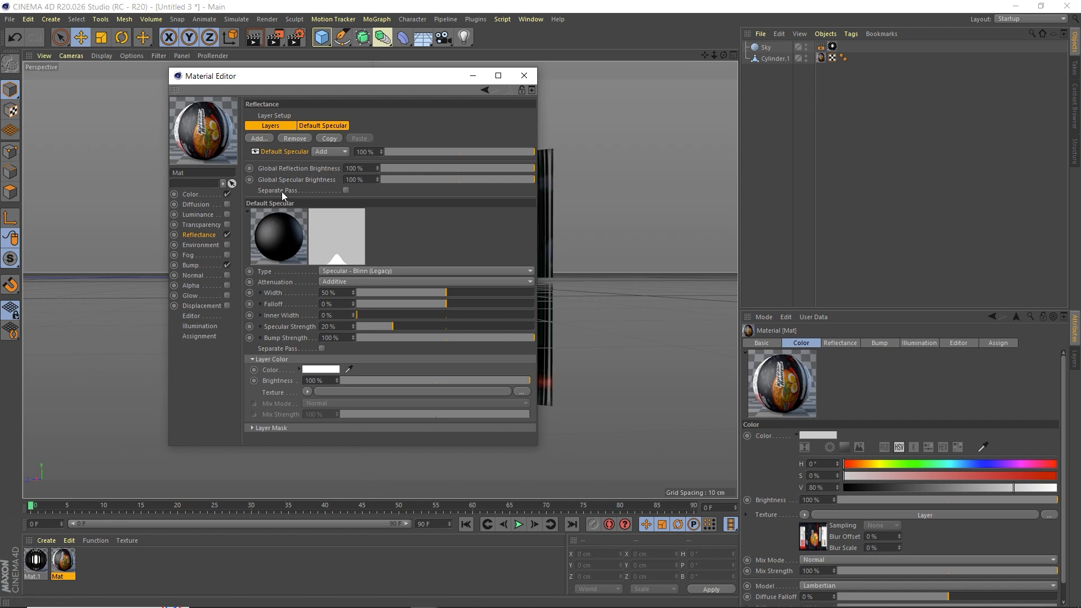
pyautogui.click(264, 141)
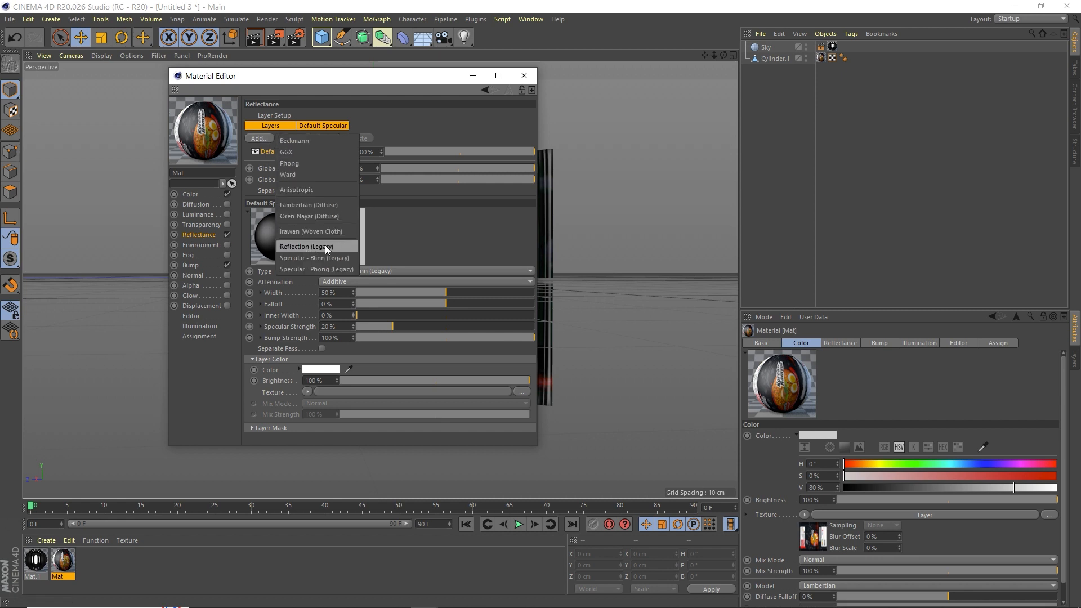
pyautogui.click(338, 248)
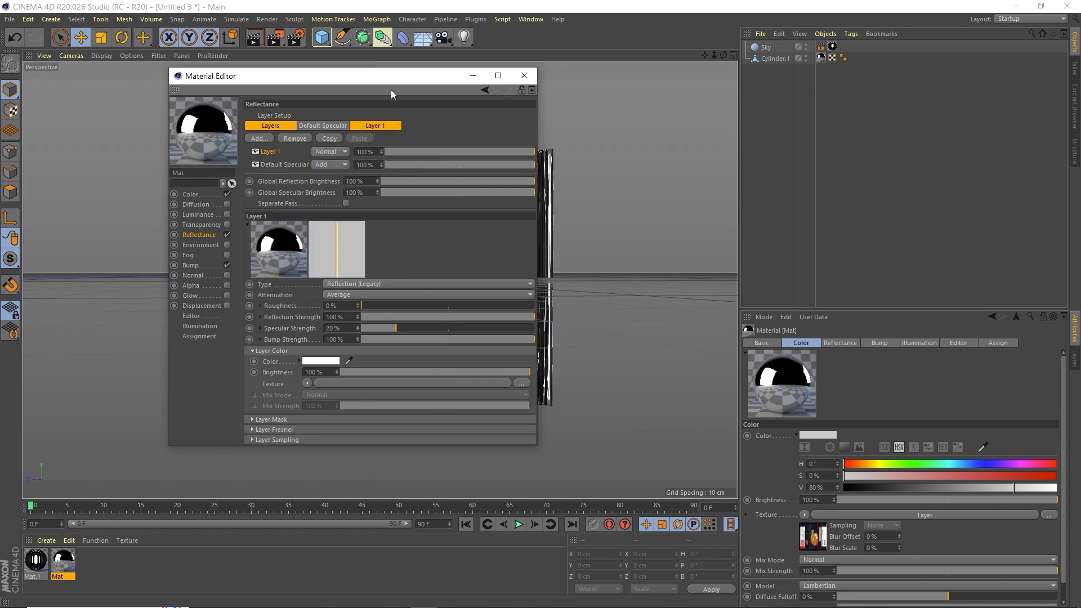
pyautogui.moveTo(391, 89); pyautogui.dragTo(584, 203)
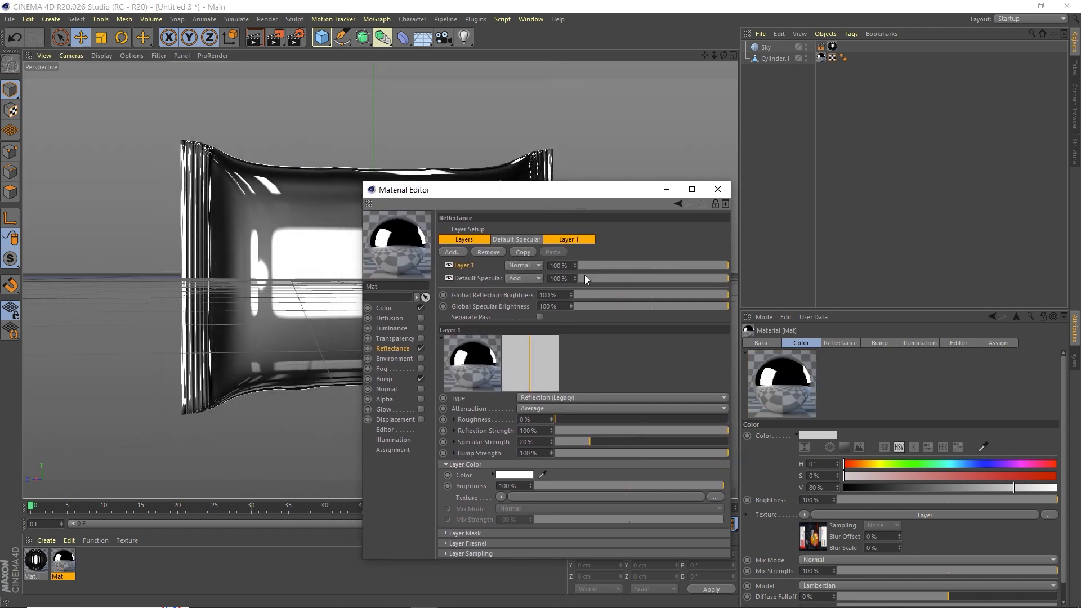
# Reduce Layer 1's strength and set Default Specular to 38%, global reflection brightness to 41% and global specular brightness to 37%
pyautogui.click(671, 265)
pyautogui.moveTo(656, 266); pyautogui.dragTo(659, 280)
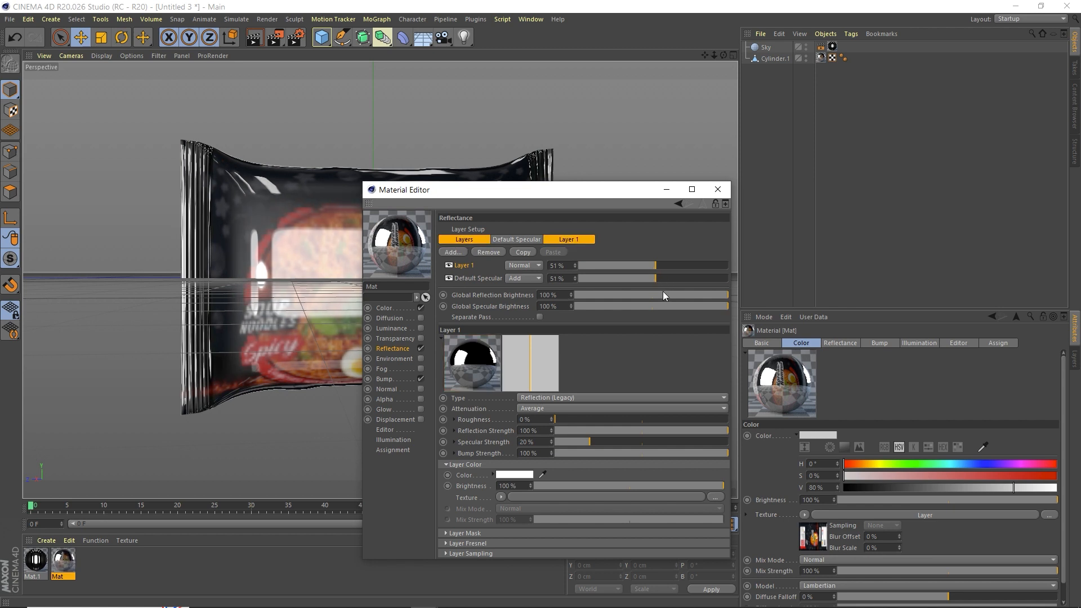
pyautogui.click(663, 293)
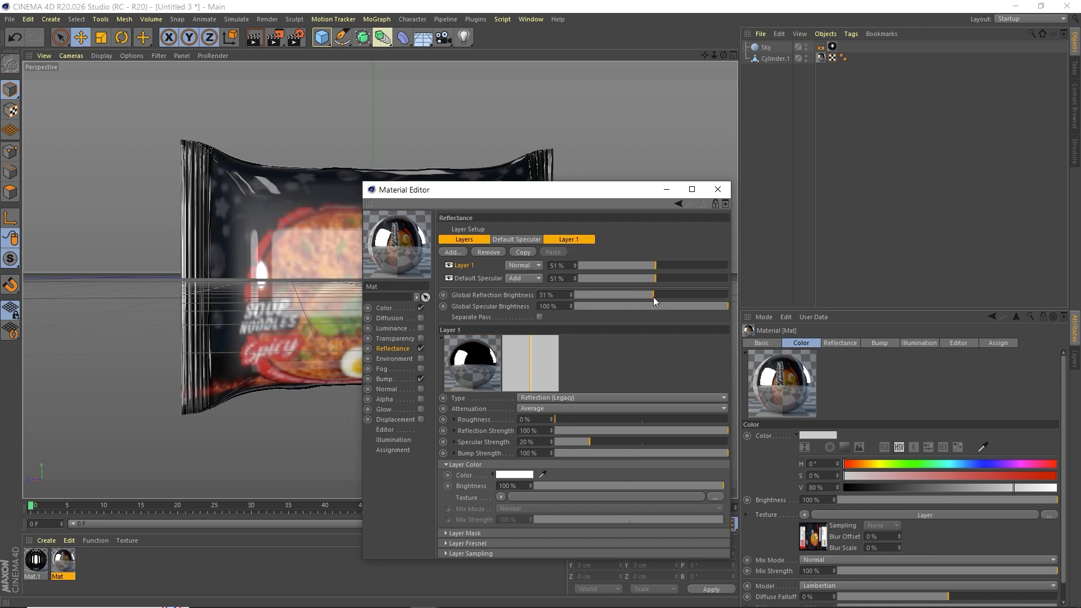
pyautogui.click(664, 306)
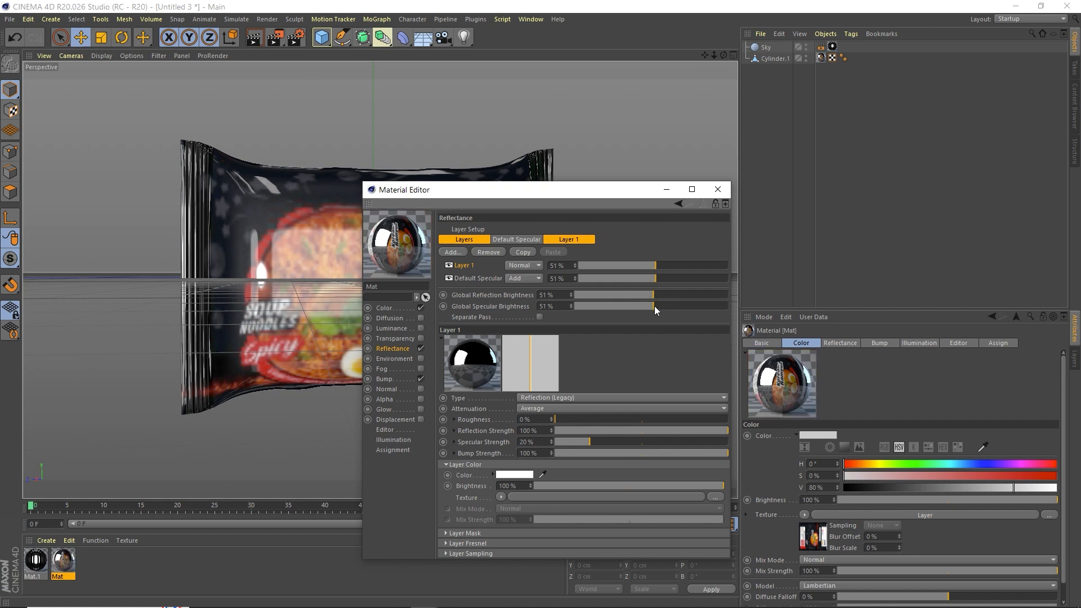
pyautogui.moveTo(559, 194); pyautogui.dragTo(775, 135)
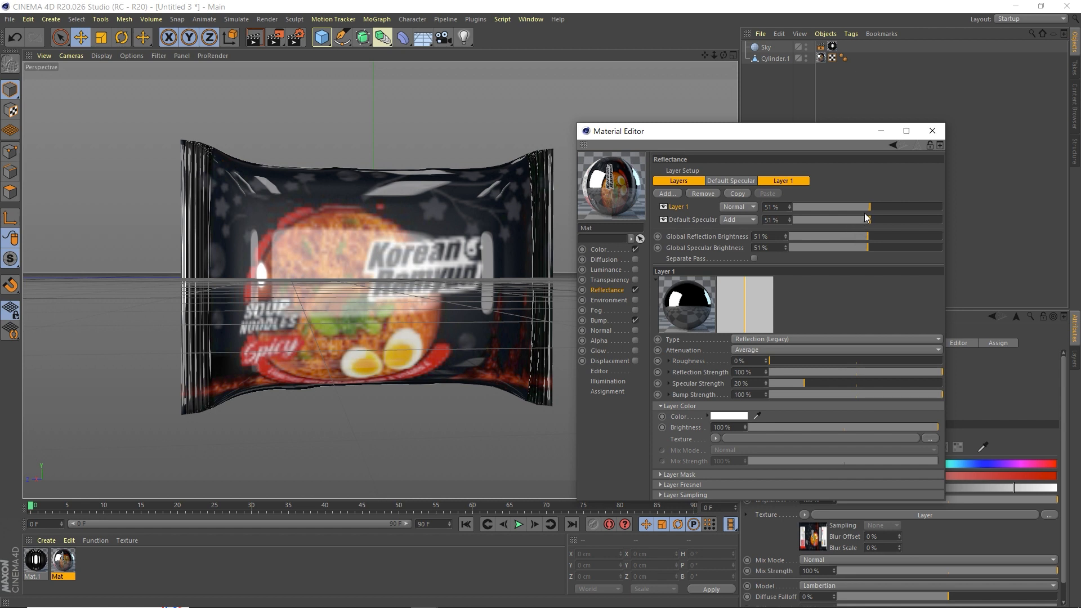
pyautogui.moveTo(865, 241); pyautogui.dragTo(853, 238)
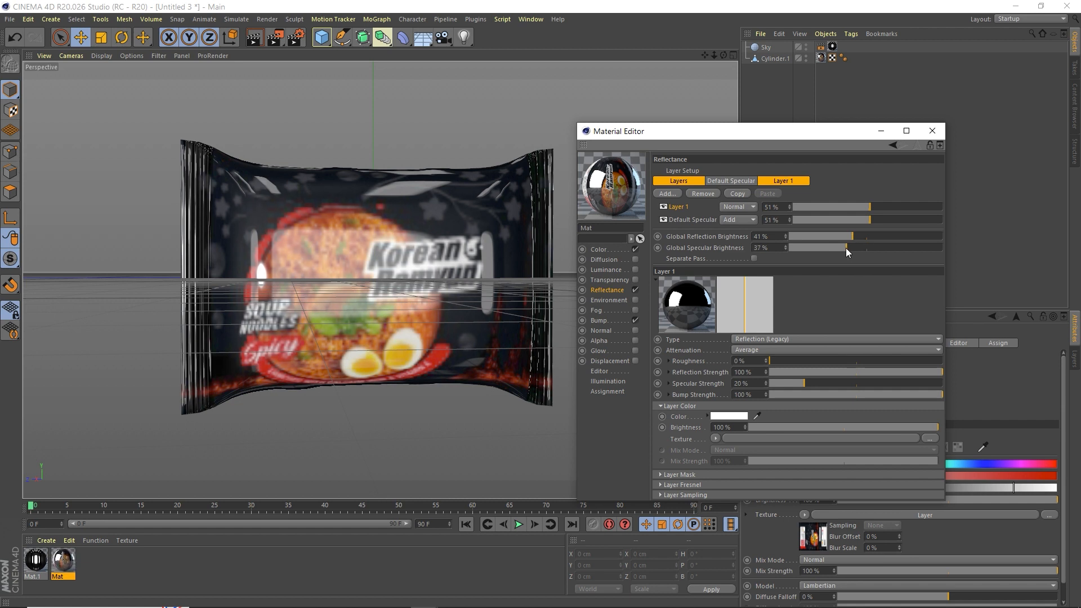
pyautogui.moveTo(855, 221); pyautogui.dragTo(850, 221)
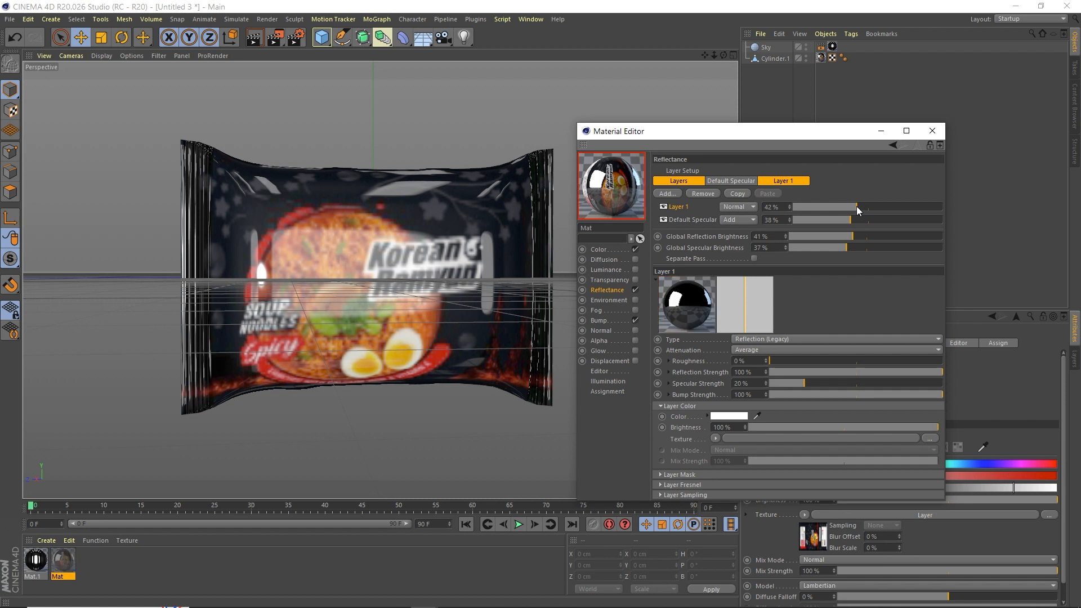
pyautogui.moveTo(857, 207); pyautogui.dragTo(865, 207)
pyautogui.click(936, 131)
# Render an angled view of the packet to the Picture Viewer to check its reflections
pyautogui.moveTo(724, 55)
pyautogui.mouseDown()
pyautogui.moveTo(710, 70)
pyautogui.moveTo(637, 84)
pyautogui.moveTo(585, 54)
pyautogui.moveTo(507, 42)
pyautogui.moveTo(718, 54)
pyautogui.moveTo(737, 65)
pyautogui.moveTo(724, 61)
pyautogui.moveTo(732, 40)
pyautogui.mouseUp()
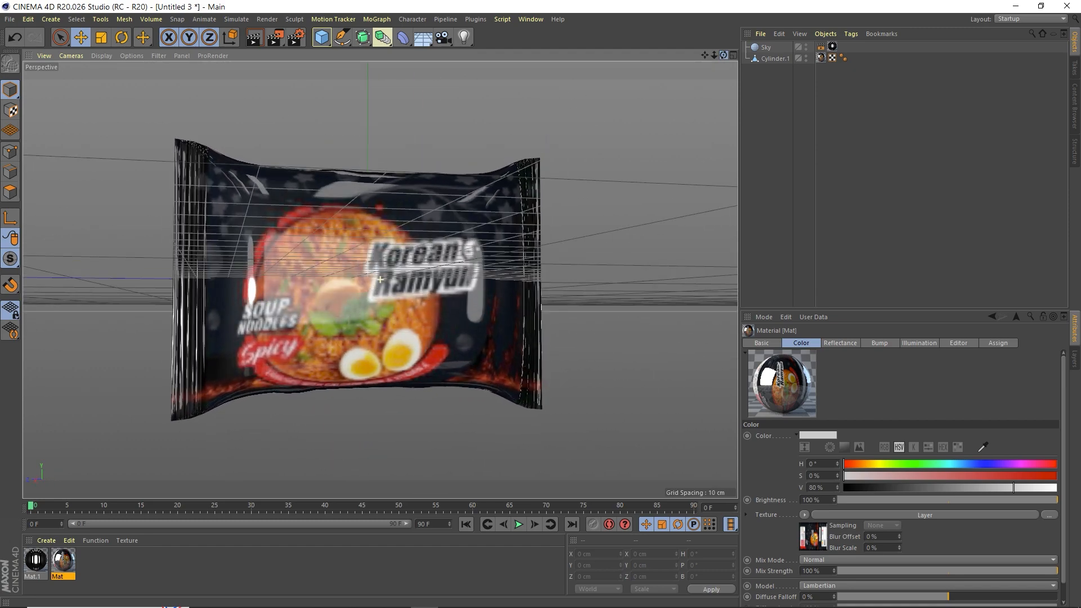
pyautogui.click(274, 38)
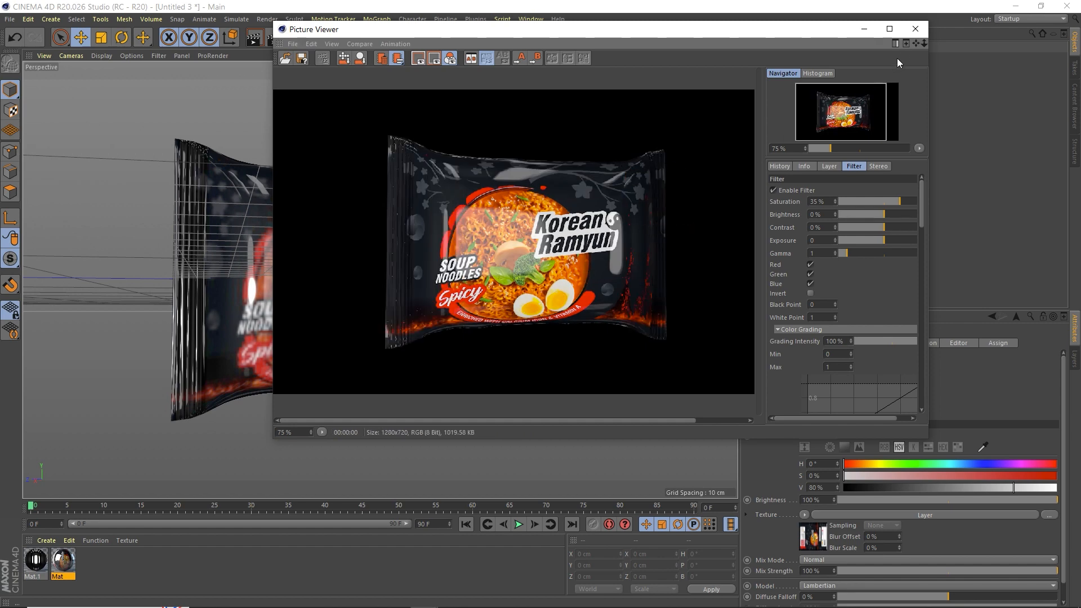
pyautogui.click(914, 31)
# Create a Camera object from a straight front view of the packet and test toggling its view
pyautogui.moveTo(724, 54); pyautogui.dragTo(381, 279)
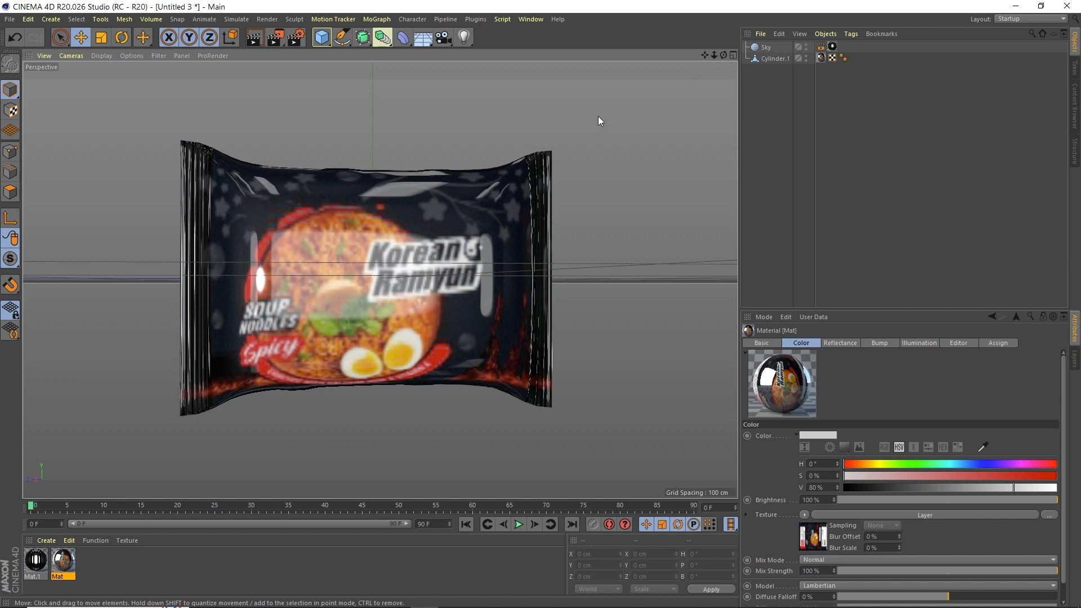
pyautogui.moveTo(724, 55); pyautogui.dragTo(733, 56)
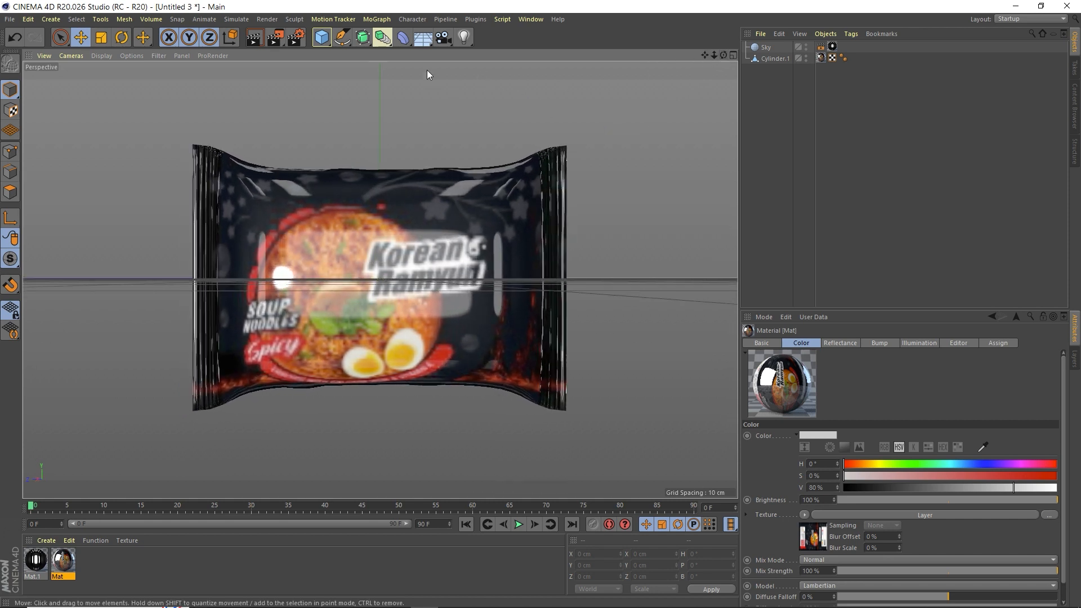
pyautogui.moveTo(447, 42); pyautogui.dragTo(488, 52)
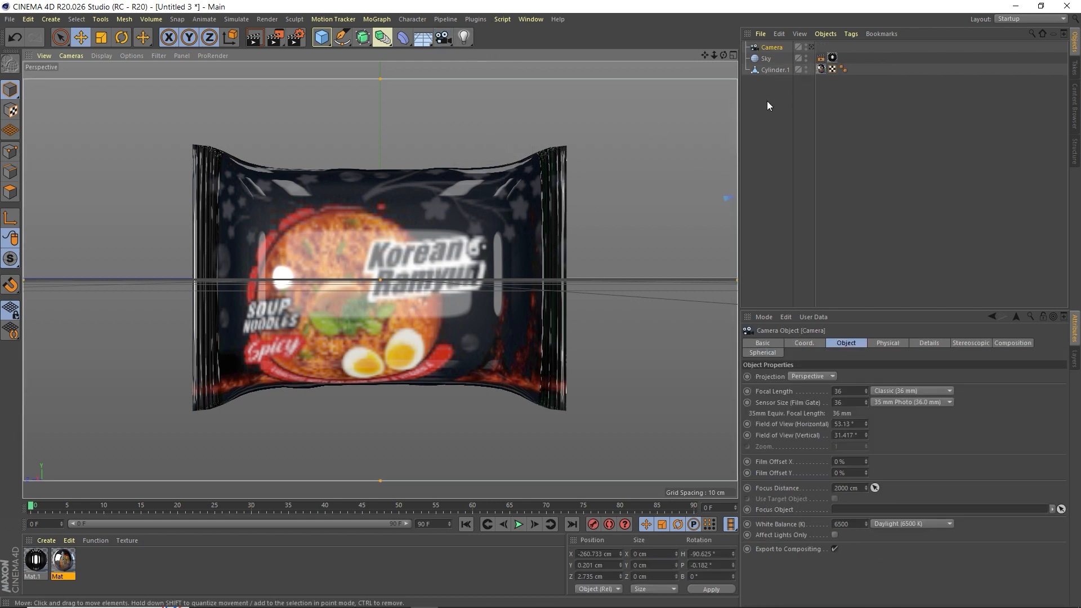
pyautogui.click(811, 48)
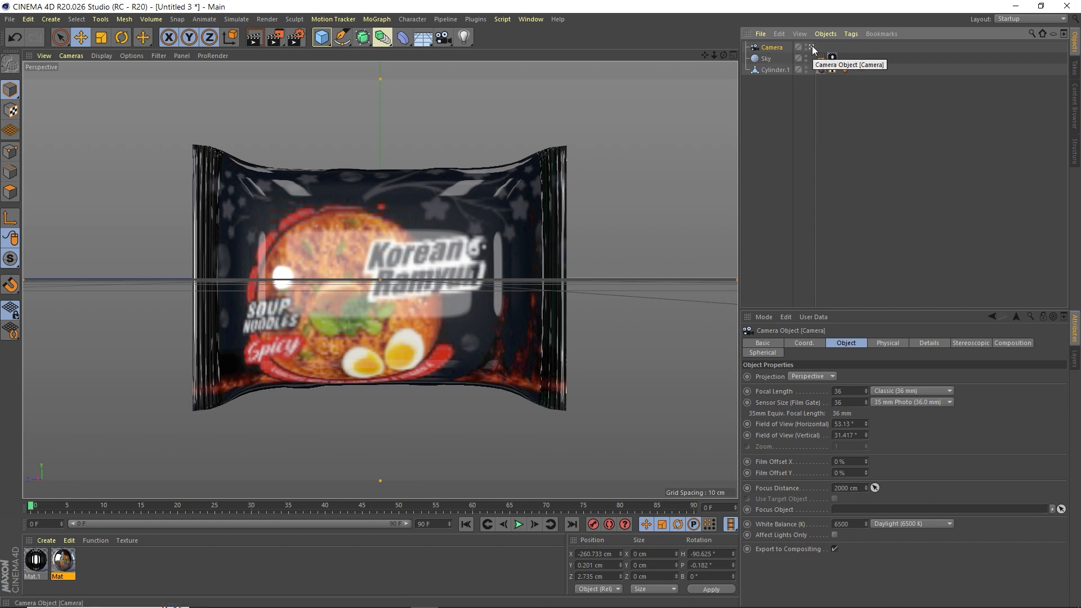
pyautogui.click(812, 47)
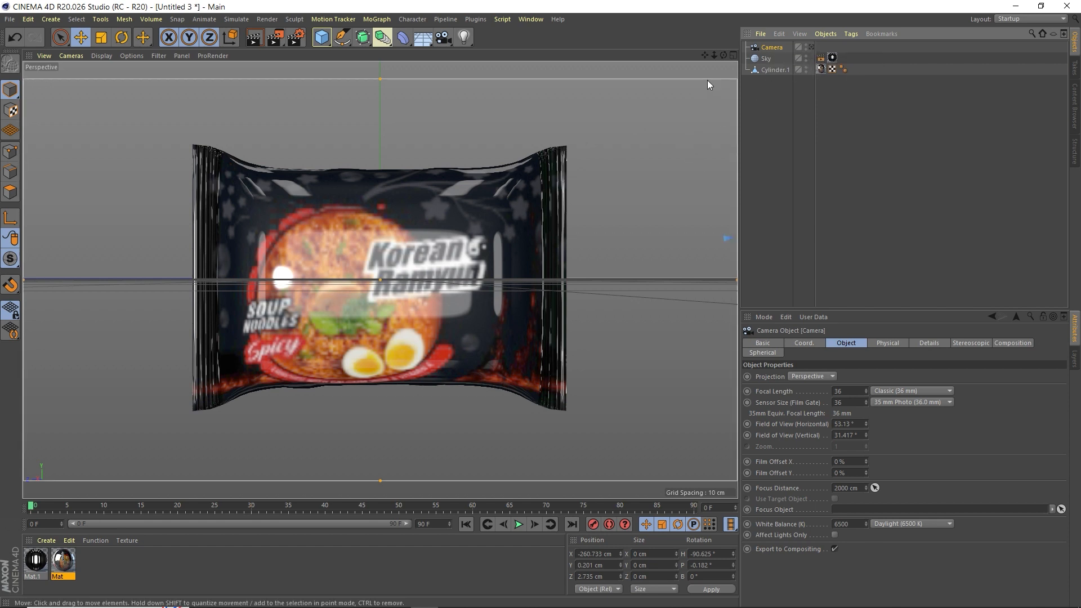
# Add an area light, move it near the camera at about X -225 cm, and rotate its heading to -90° towards the packet
pyautogui.moveTo(714, 55); pyautogui.dragTo(640, 60)
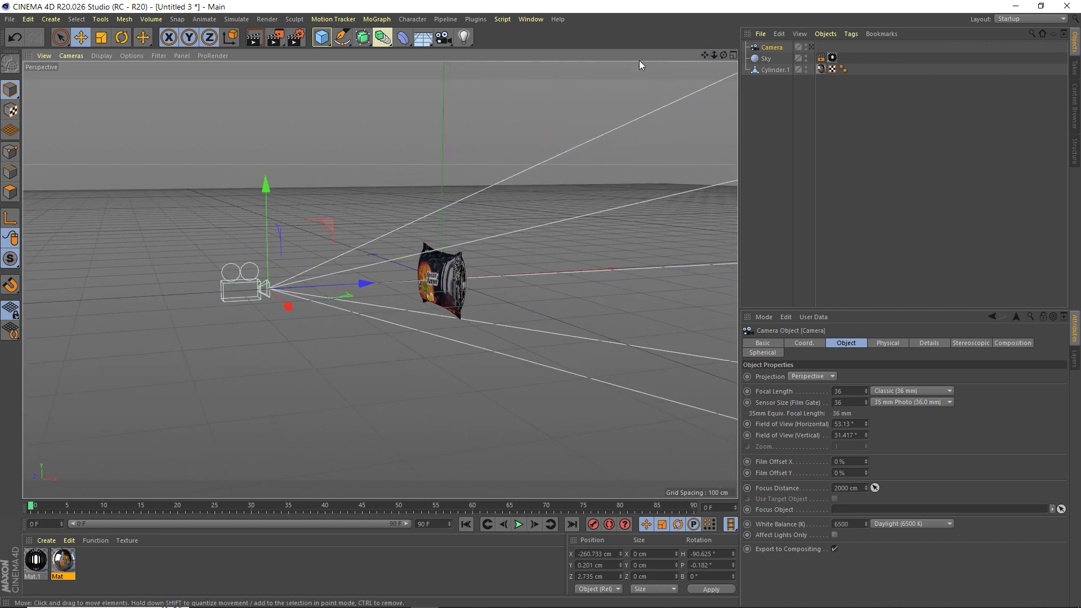
pyautogui.moveTo(706, 55); pyautogui.dragTo(612, 77)
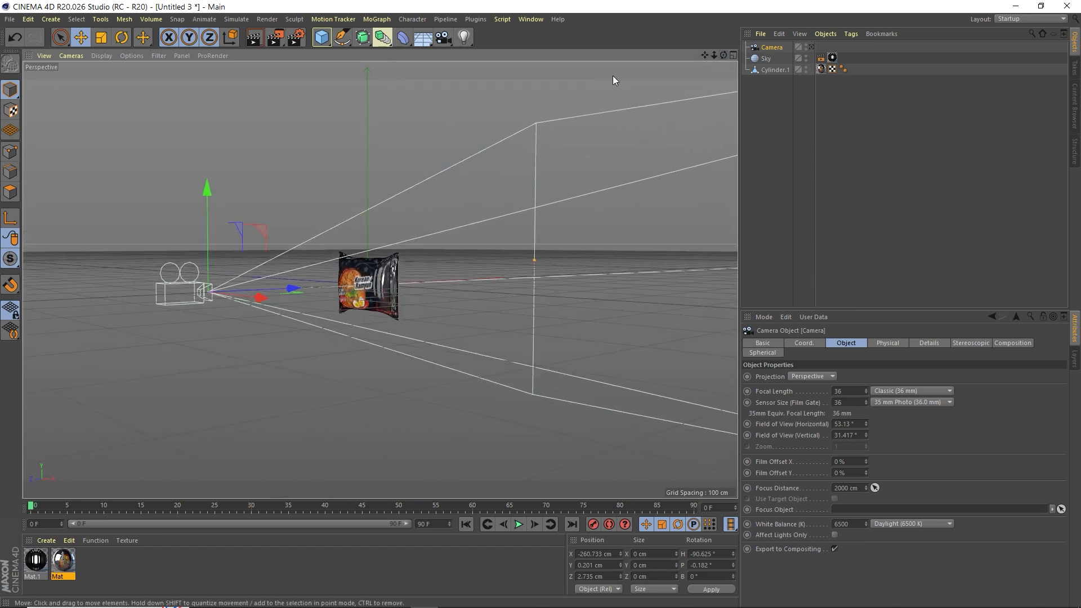
pyautogui.click(465, 41)
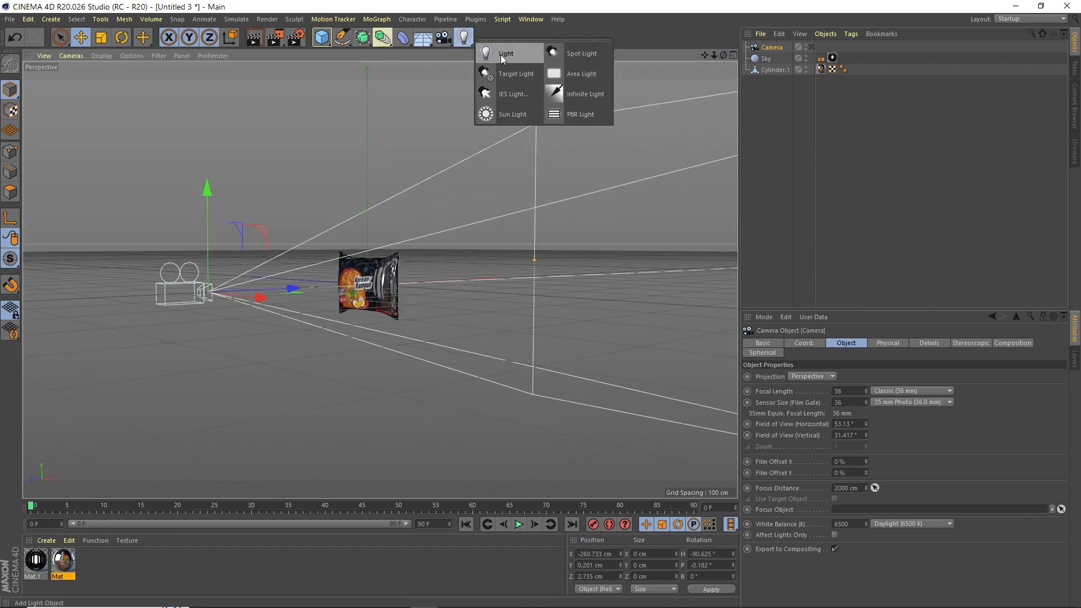
pyautogui.click(580, 78)
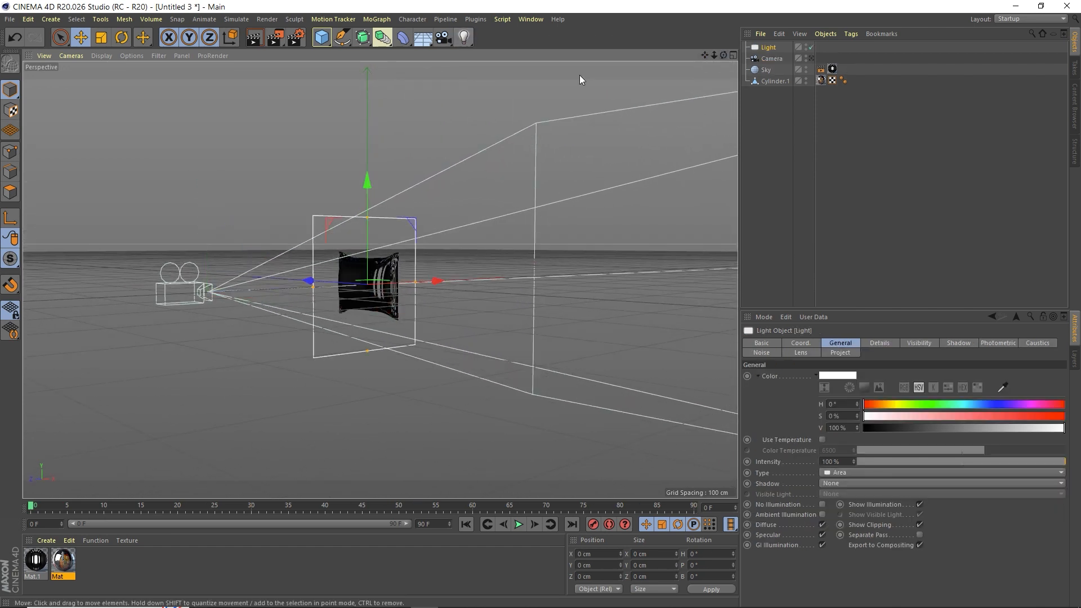
pyautogui.click(80, 38)
pyautogui.moveTo(438, 283); pyautogui.dragTo(307, 282)
pyautogui.click(121, 37)
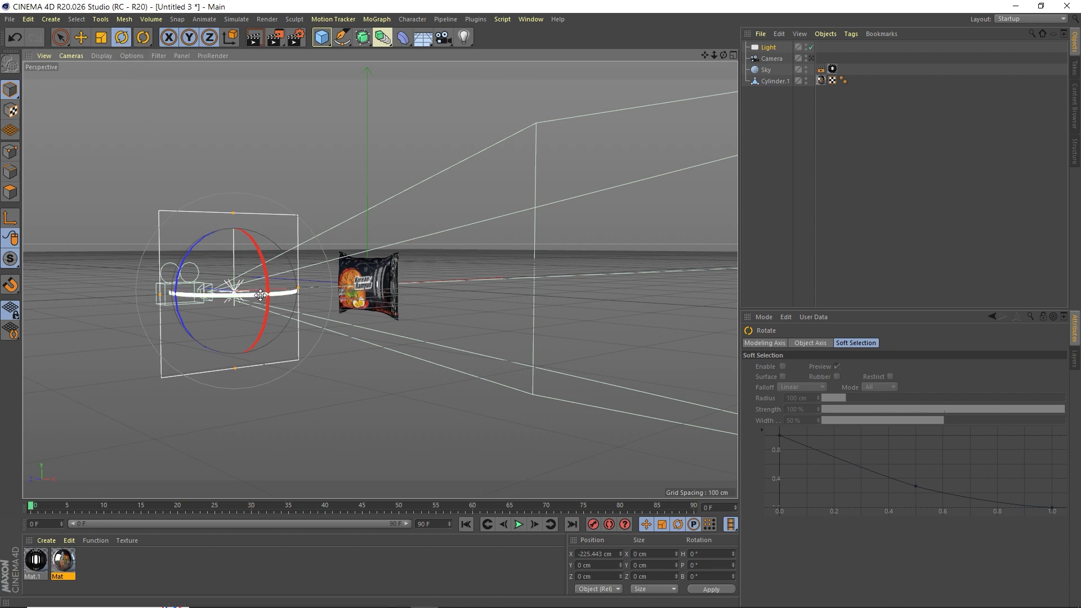
pyautogui.moveTo(260, 293); pyautogui.dragTo(134, 291)
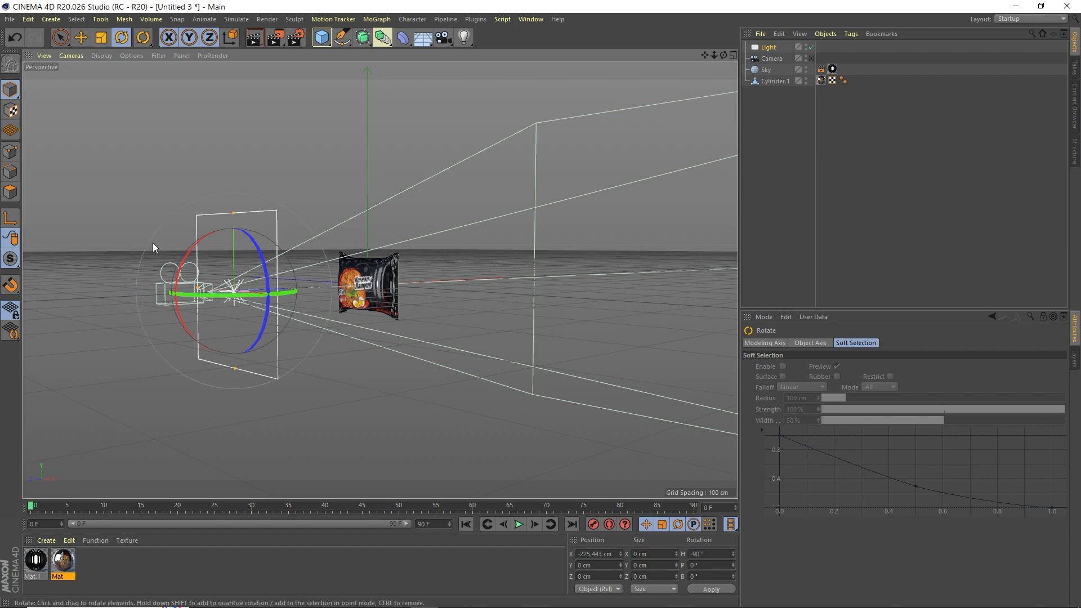
# Raise the area light to about Y 117 cm and tilt it down to a pitch of about -44°
pyautogui.press('e')
pyautogui.moveTo(232, 221); pyautogui.dragTo(232, 130)
pyautogui.press('r')
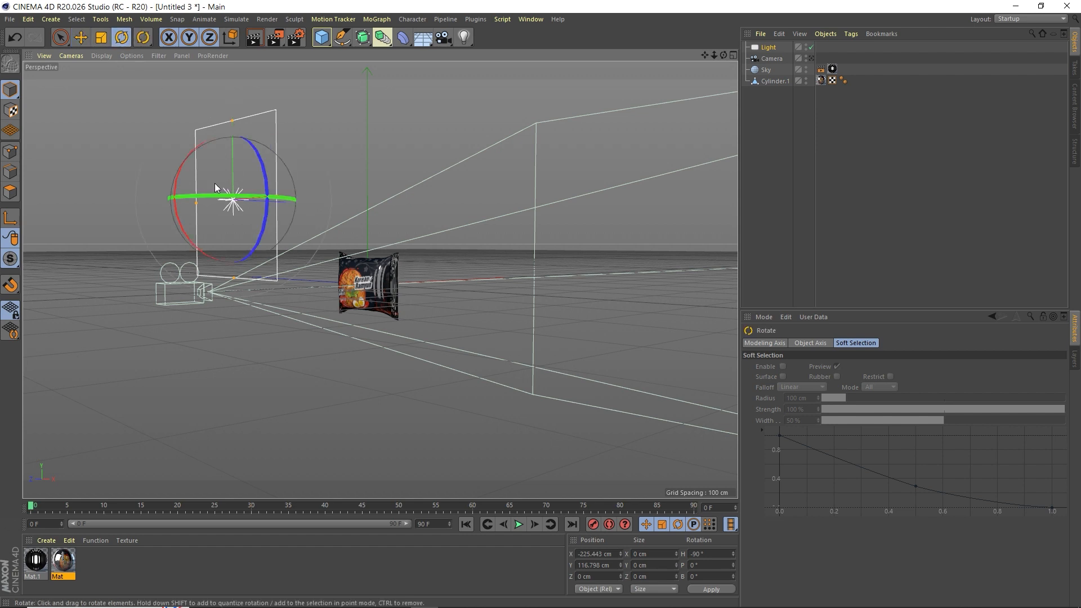
pyautogui.moveTo(174, 190); pyautogui.dragTo(177, 110)
# Shift the area light sideways to the camera's left side and raise it slightly
pyautogui.moveTo(723, 56); pyautogui.dragTo(574, 65)
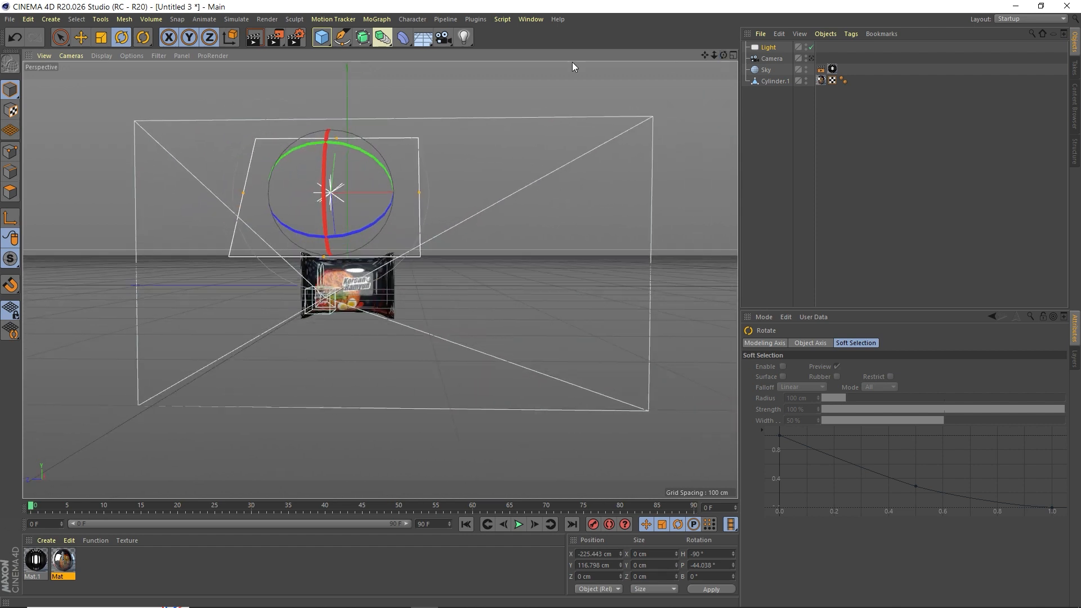
pyautogui.click(81, 37)
pyautogui.moveTo(394, 191); pyautogui.dragTo(330, 190)
pyautogui.moveTo(323, 187); pyautogui.dragTo(315, 189)
pyautogui.moveTo(267, 142); pyautogui.dragTo(270, 122)
pyautogui.moveTo(723, 55); pyautogui.dragTo(698, 69)
pyautogui.moveTo(380, 279); pyautogui.dragTo(673, 85)
pyautogui.click(490, 160)
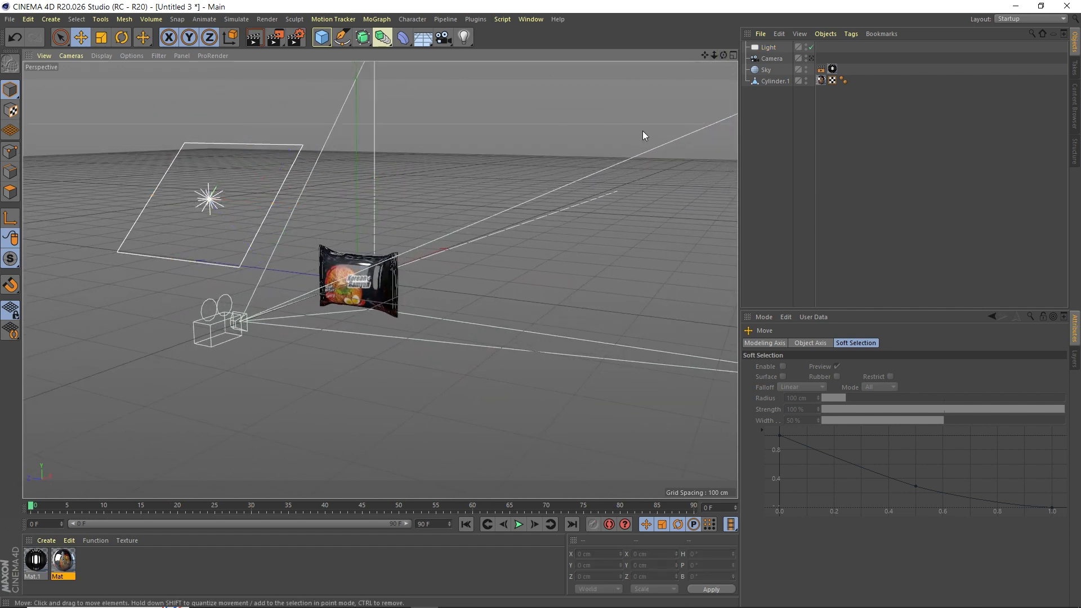
# Place a second area light behind and above the packet at about X 249, Y 113, Z -12 cm, rotated to 93.6° heading and -31.1° pitch
pyautogui.moveTo(724, 55)
pyautogui.mouseDown()
pyautogui.moveTo(603, 93)
pyautogui.moveTo(741, 48)
pyautogui.mouseUp()
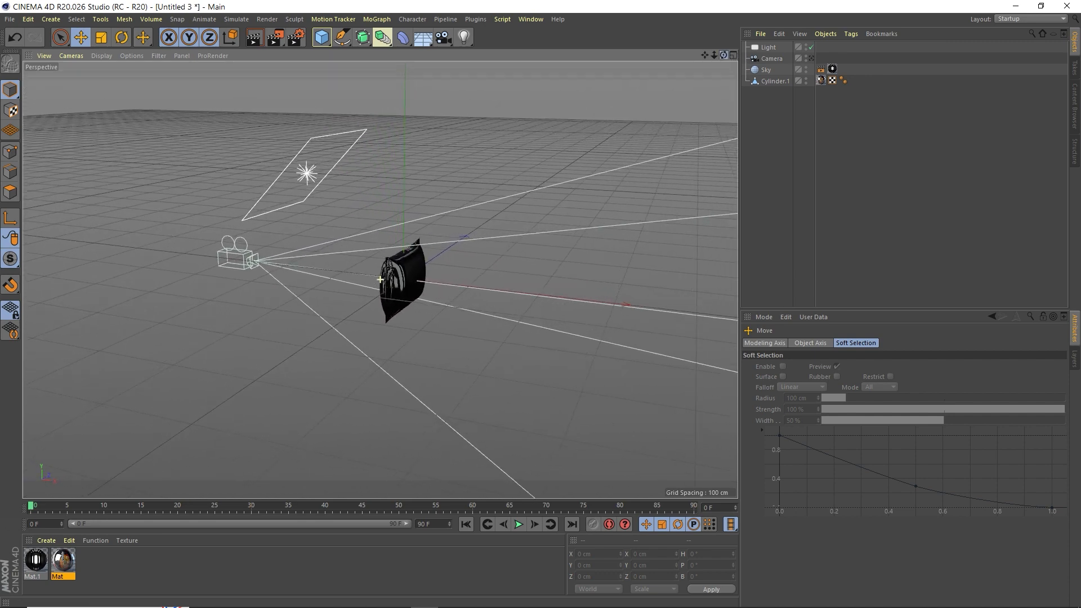
pyautogui.moveTo(723, 55); pyautogui.dragTo(805, 59)
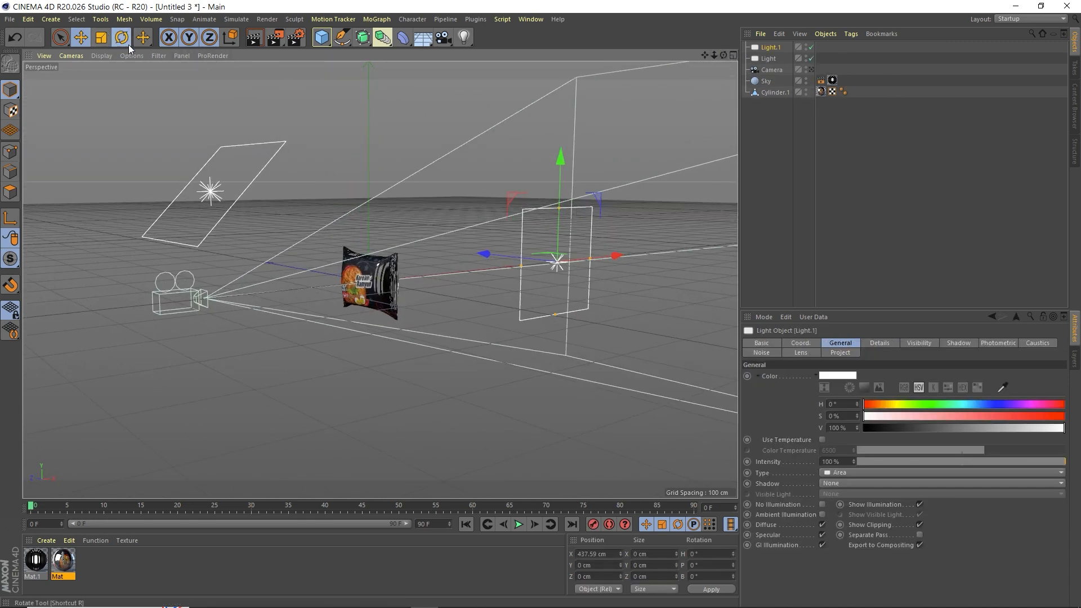
pyautogui.click(121, 37)
pyautogui.moveTo(617, 267); pyautogui.dragTo(670, 262)
pyautogui.moveTo(534, 222); pyautogui.dragTo(518, 270)
pyautogui.click(81, 38)
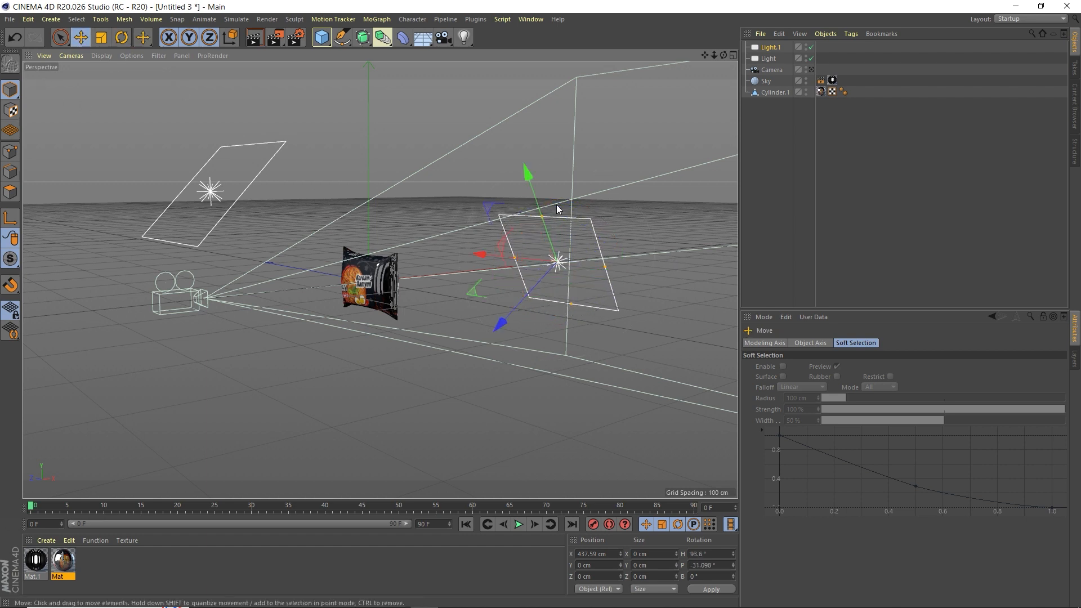
pyautogui.moveTo(524, 172); pyautogui.dragTo(511, 147)
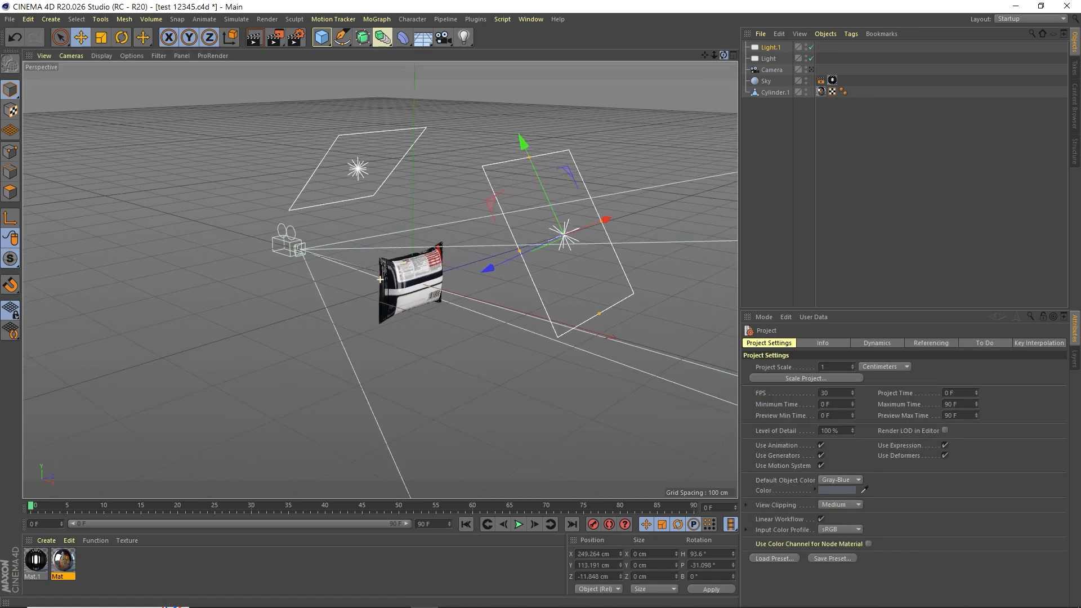
# Look through the scene camera and orbit it to a slightly angled front view of the packet
pyautogui.moveTo(723, 55); pyautogui.dragTo(867, 35)
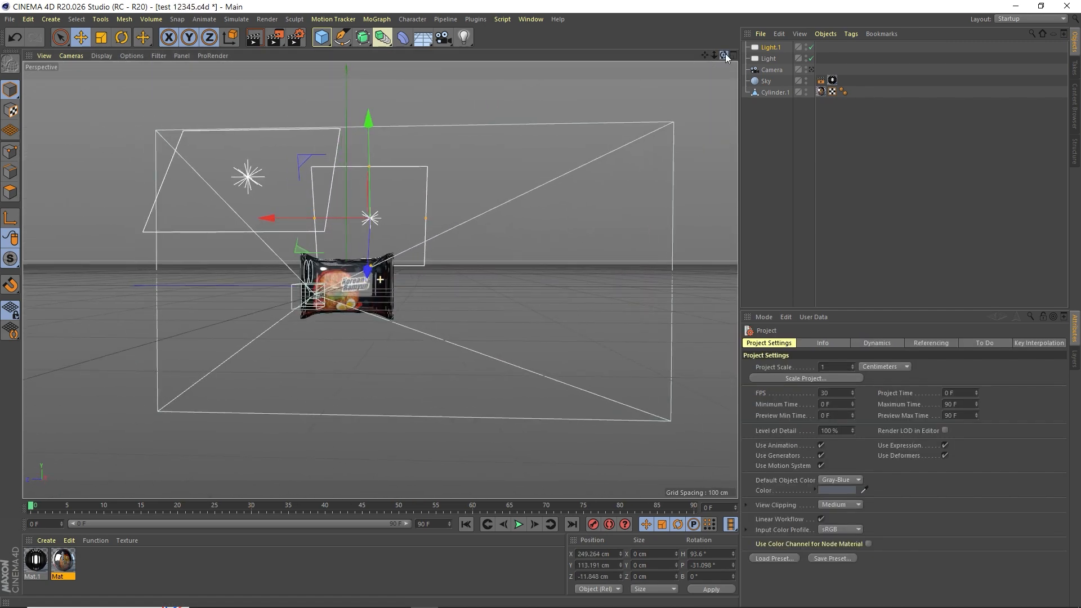
pyautogui.click(812, 70)
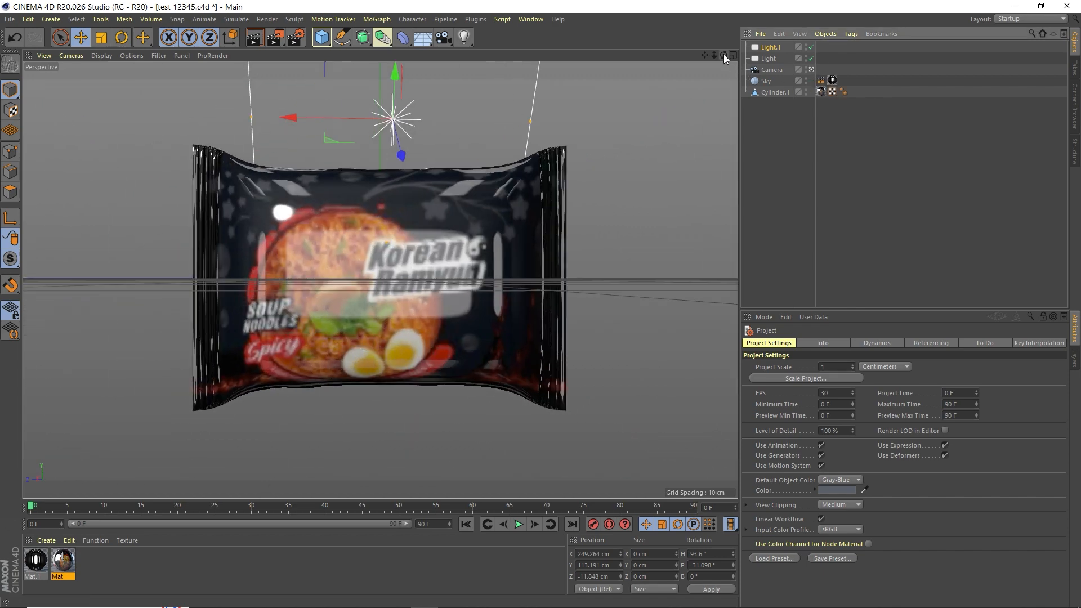
pyautogui.moveTo(724, 54); pyautogui.dragTo(759, 62)
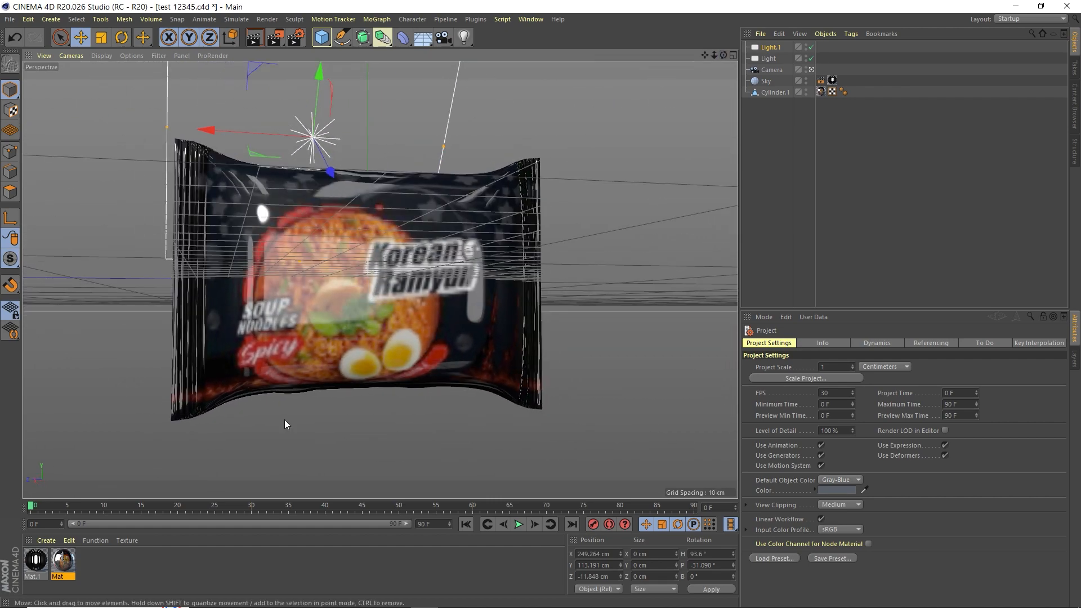
# Replace the sky material's luminance texture with HDRI image 7 from the hdri folder, without copying it to the project location
pyautogui.doubleClick(37, 561)
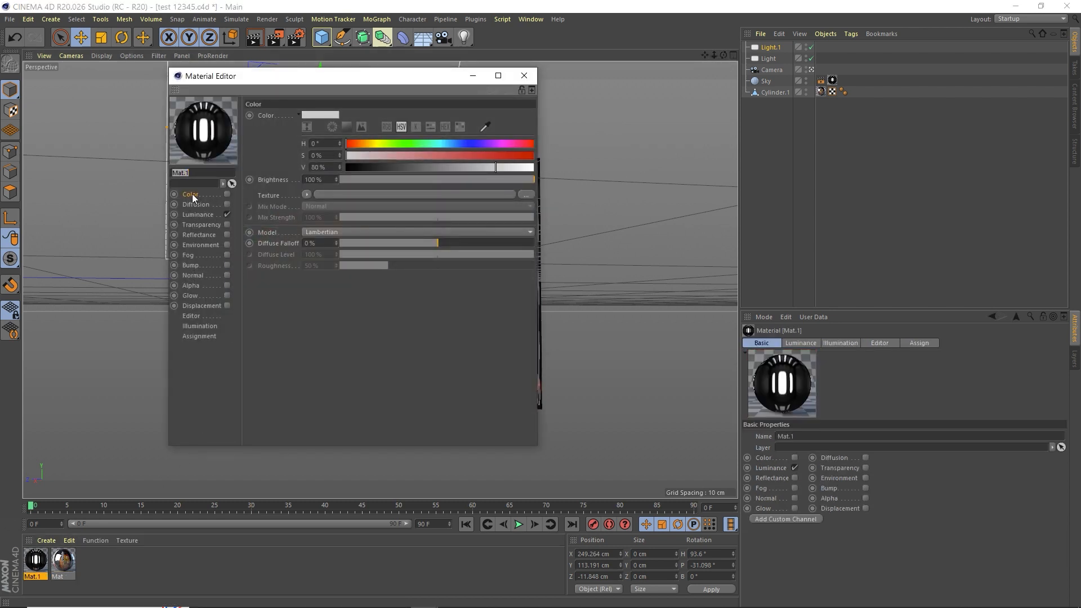
pyautogui.click(199, 214)
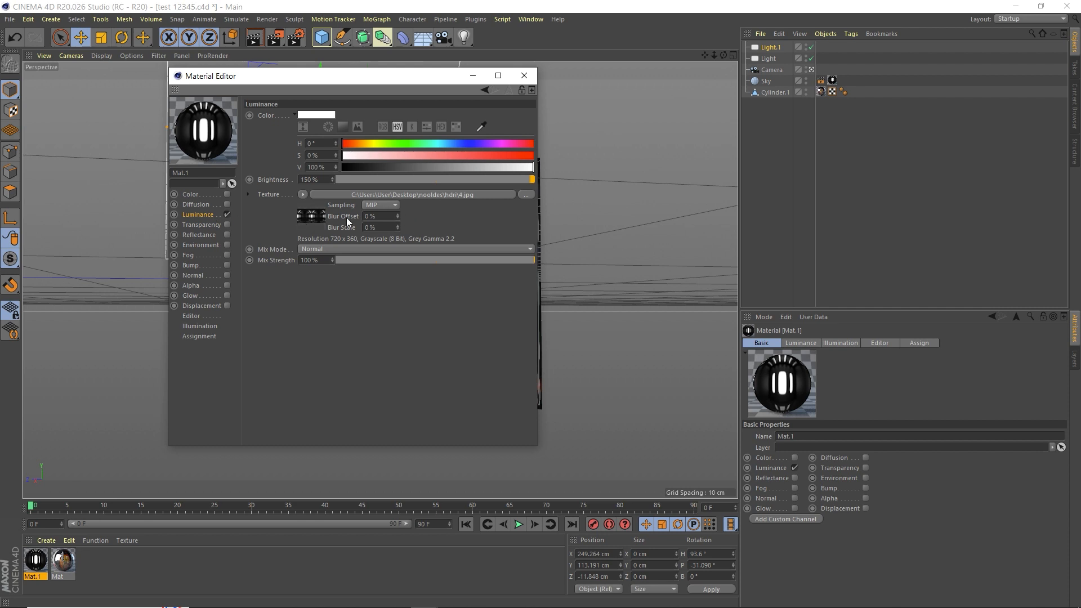
pyautogui.click(527, 195)
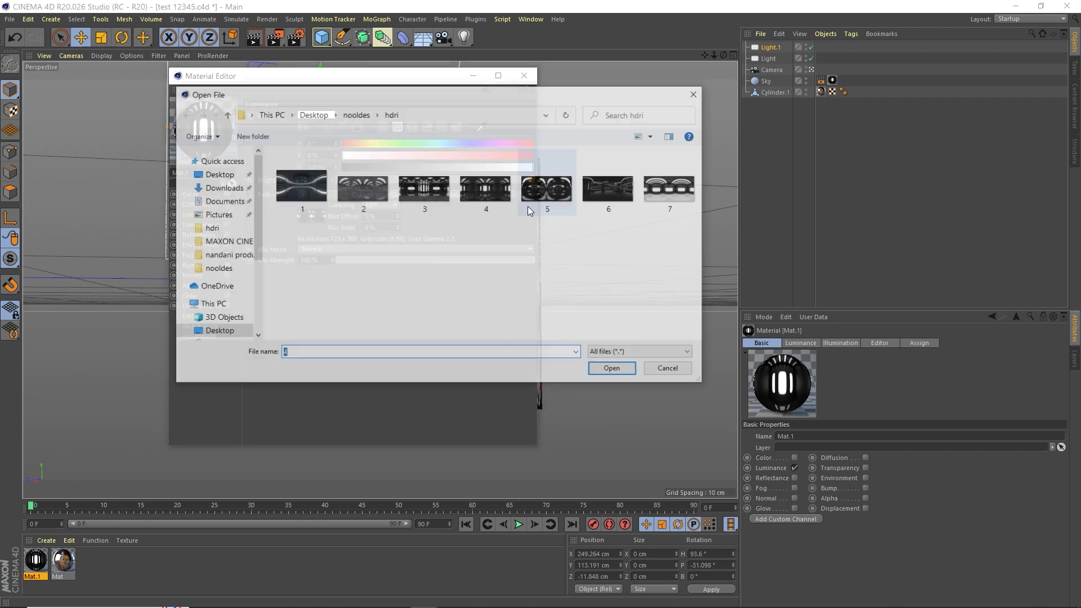
pyautogui.doubleClick(670, 194)
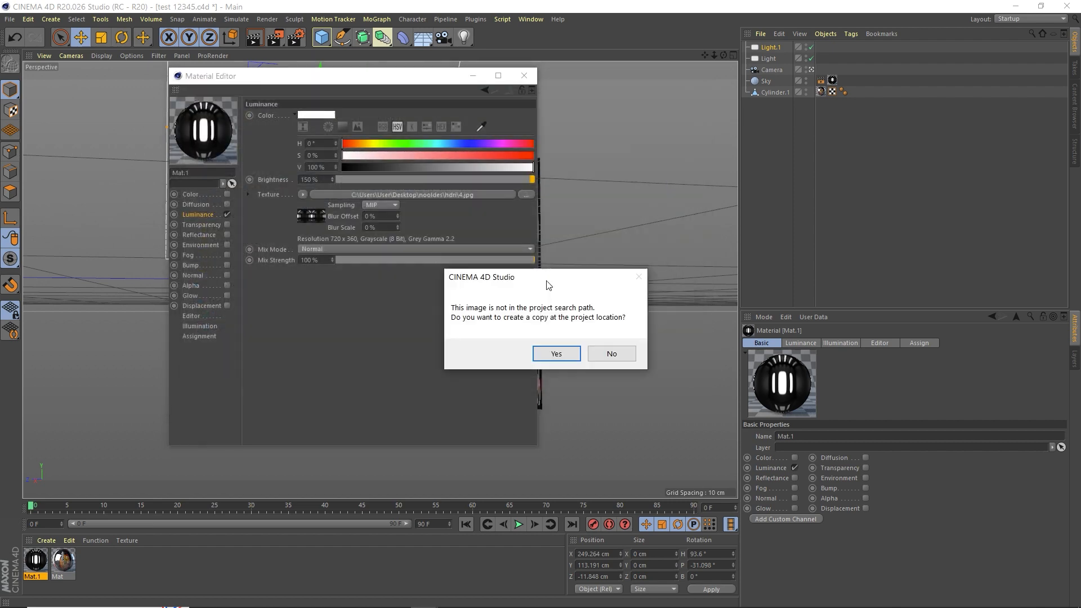
pyautogui.click(614, 354)
pyautogui.click(524, 75)
pyautogui.click(576, 193)
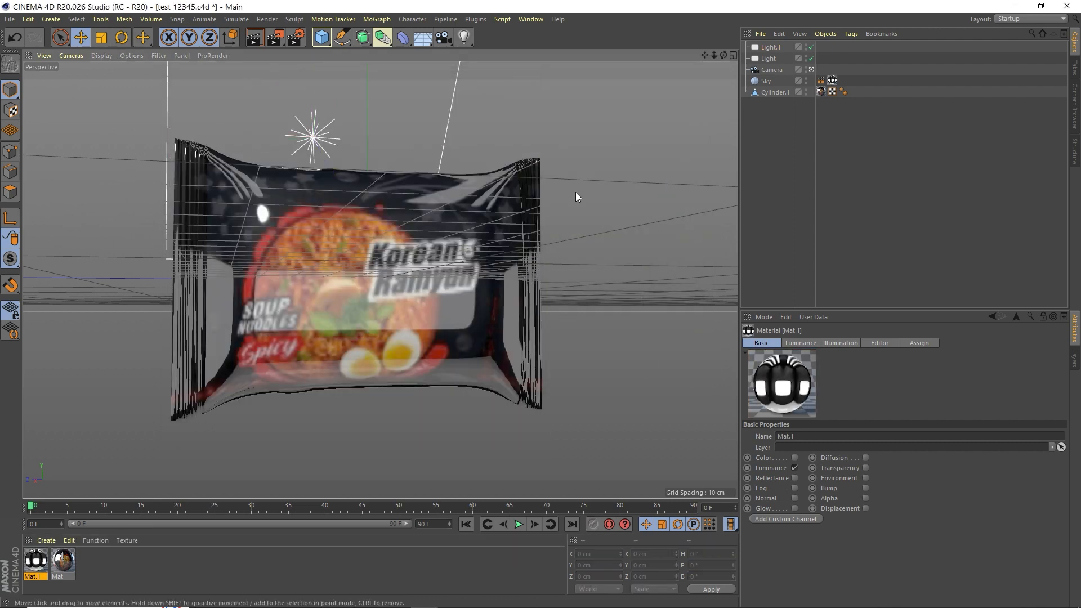
# Set the global reflection brightness in the packet material's Reflectance channel to 25%
pyautogui.doubleClick(63, 561)
pyautogui.moveTo(345, 82); pyautogui.dragTo(743, 247)
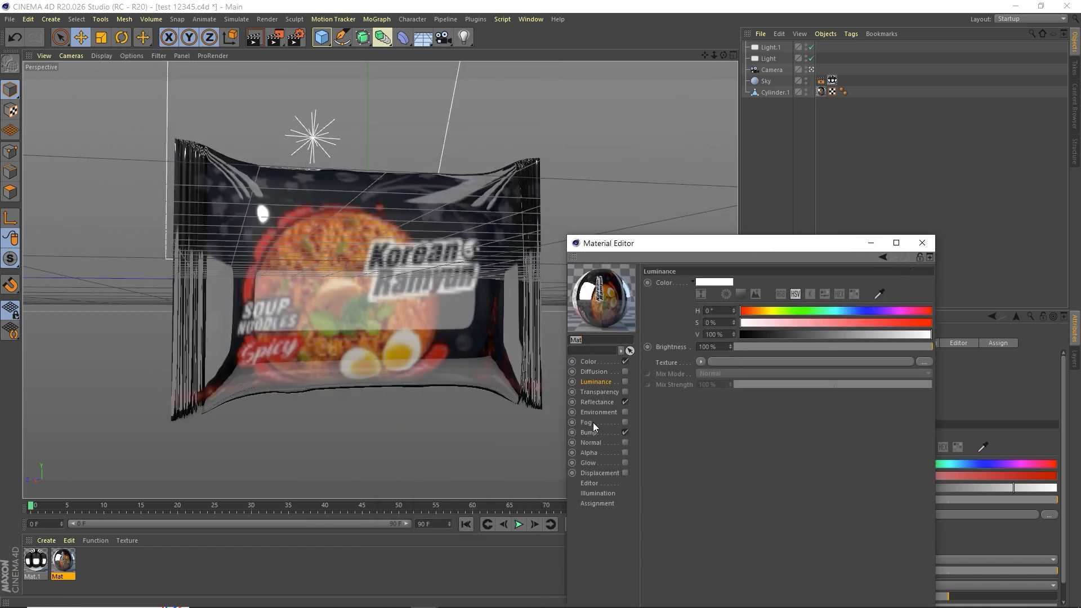
pyautogui.click(597, 402)
pyautogui.moveTo(842, 319); pyautogui.dragTo(832, 335)
pyautogui.click(828, 348)
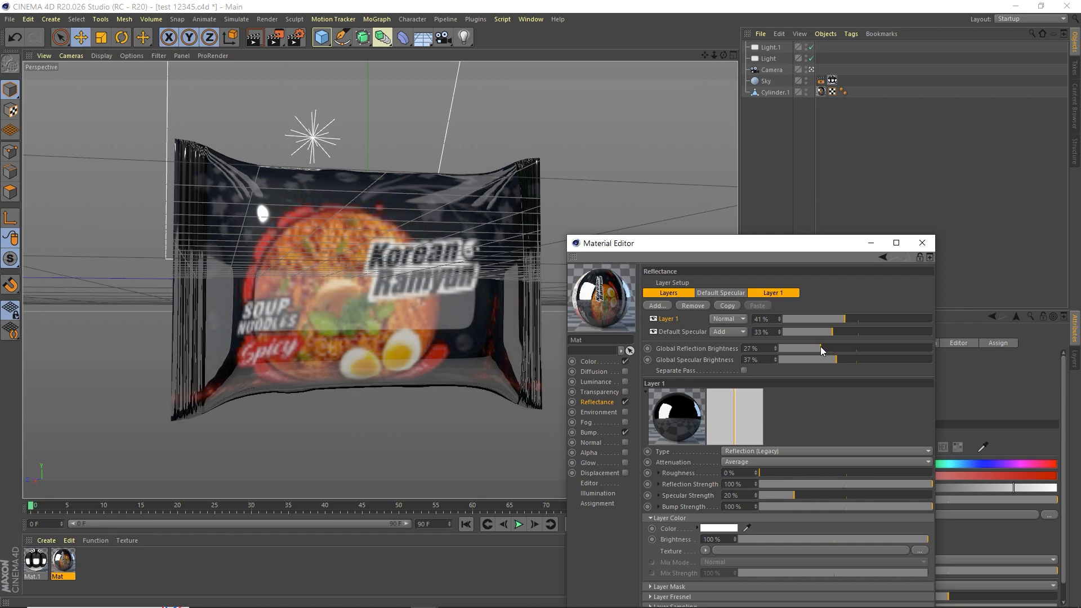
pyautogui.click(922, 243)
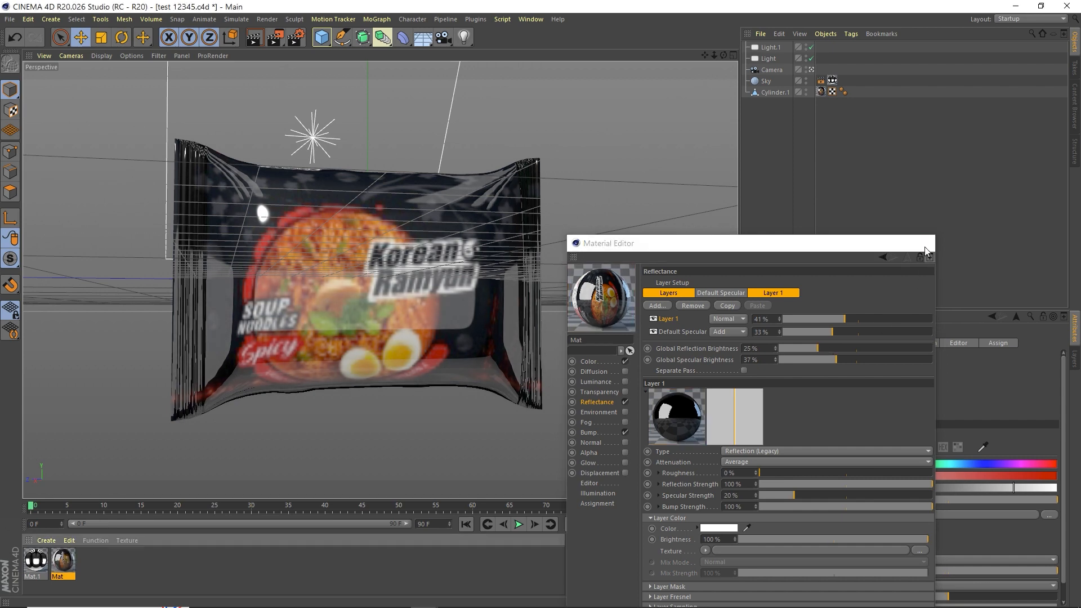
# Render a test image of the packet from an opposite angled view and close the viewer
pyautogui.moveTo(724, 55); pyautogui.dragTo(772, 74)
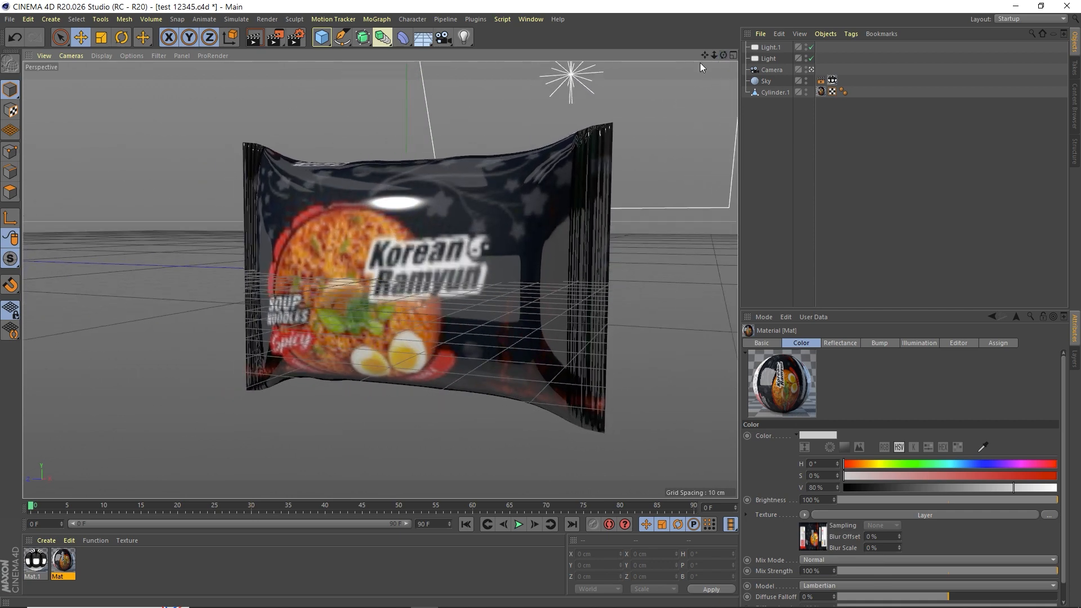
pyautogui.click(275, 37)
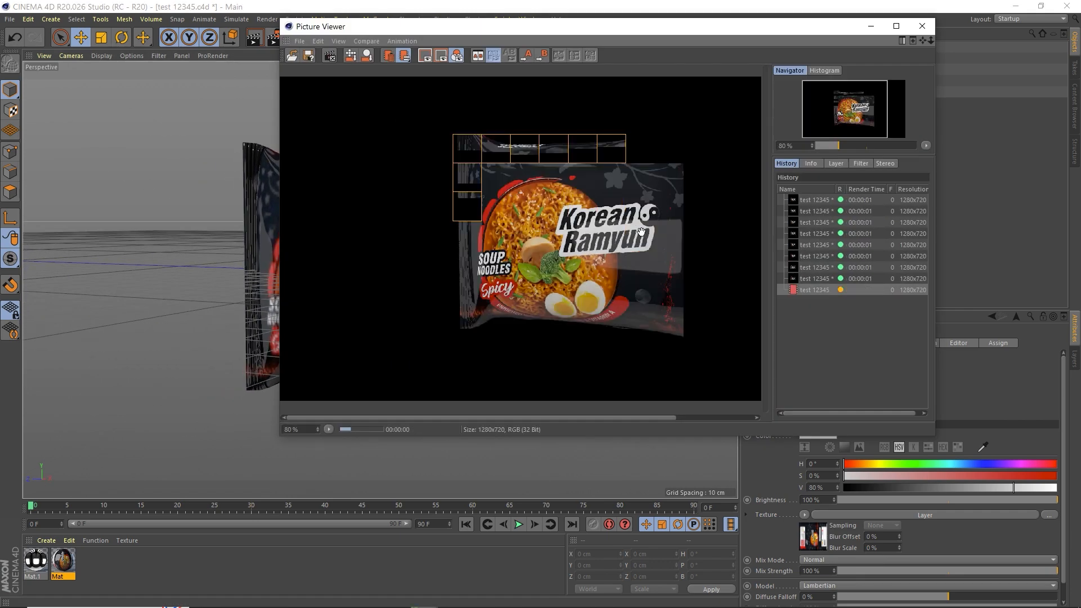
pyautogui.click(921, 26)
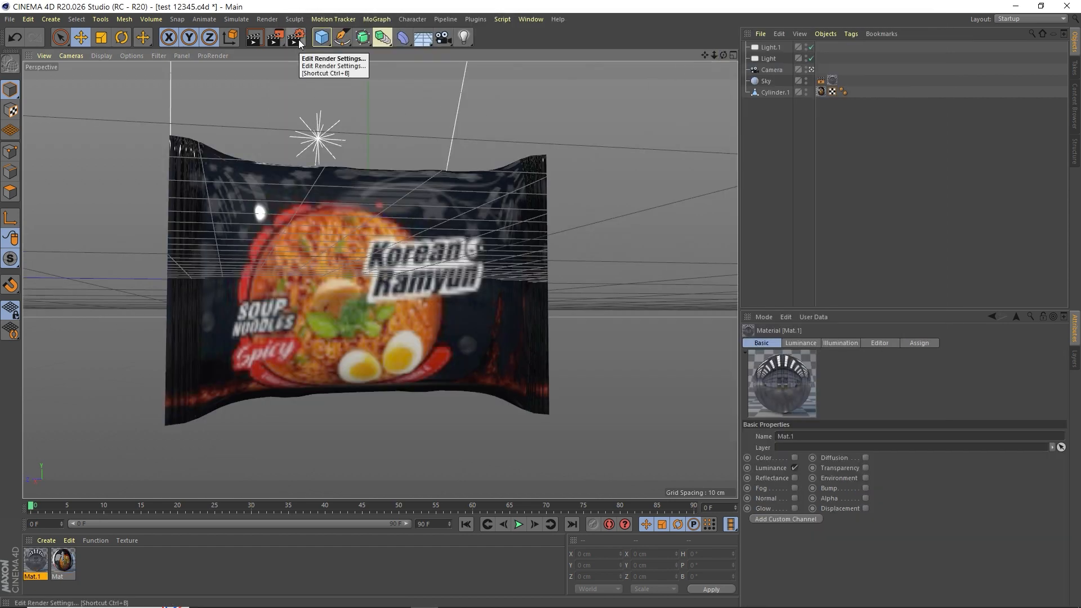
# Add the Ambient Occlusion and Global Illumination effects to the render settings
pyautogui.moveTo(721, 56); pyautogui.dragTo(659, 63)
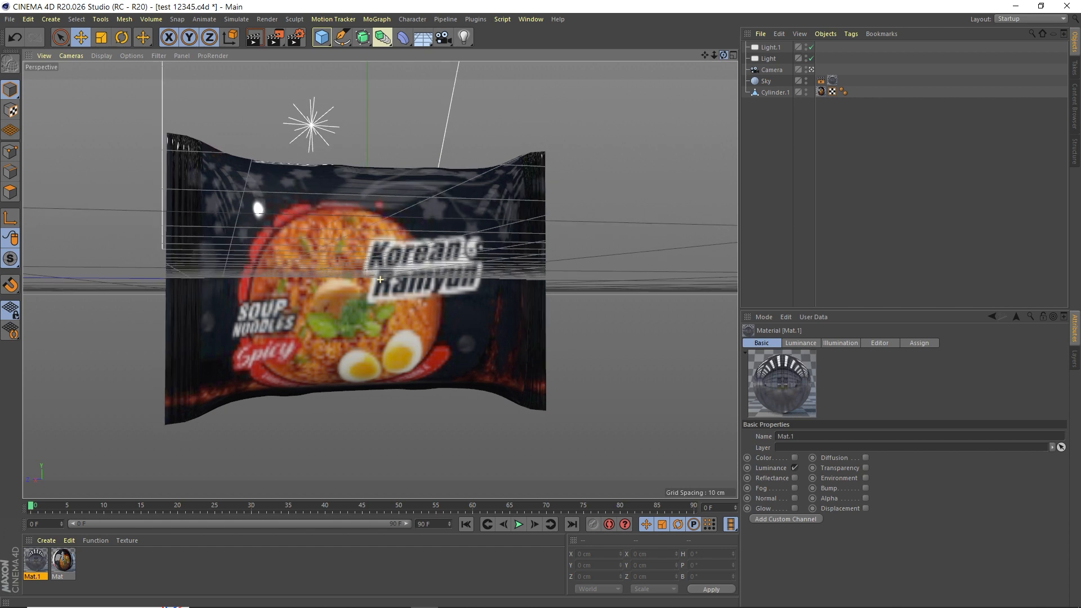
pyautogui.click(297, 37)
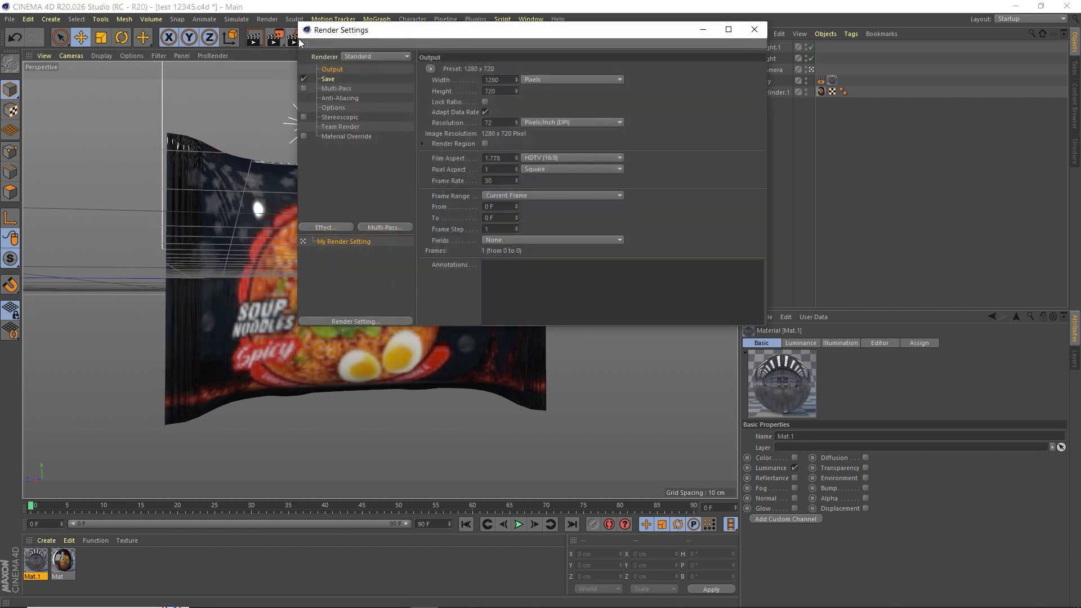
pyautogui.moveTo(477, 31); pyautogui.dragTo(519, 118)
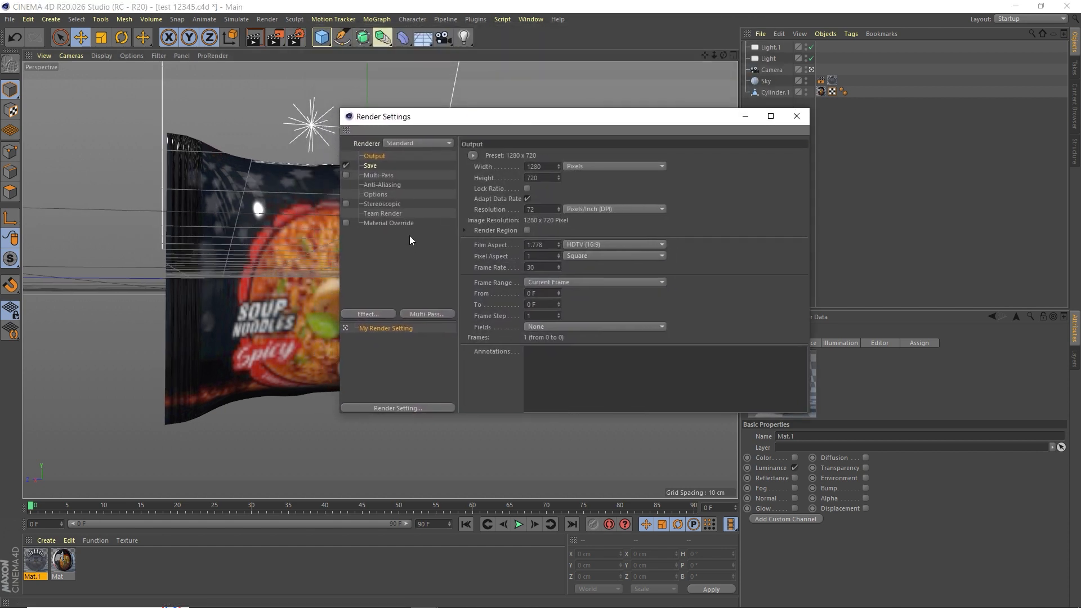
pyautogui.click(375, 314)
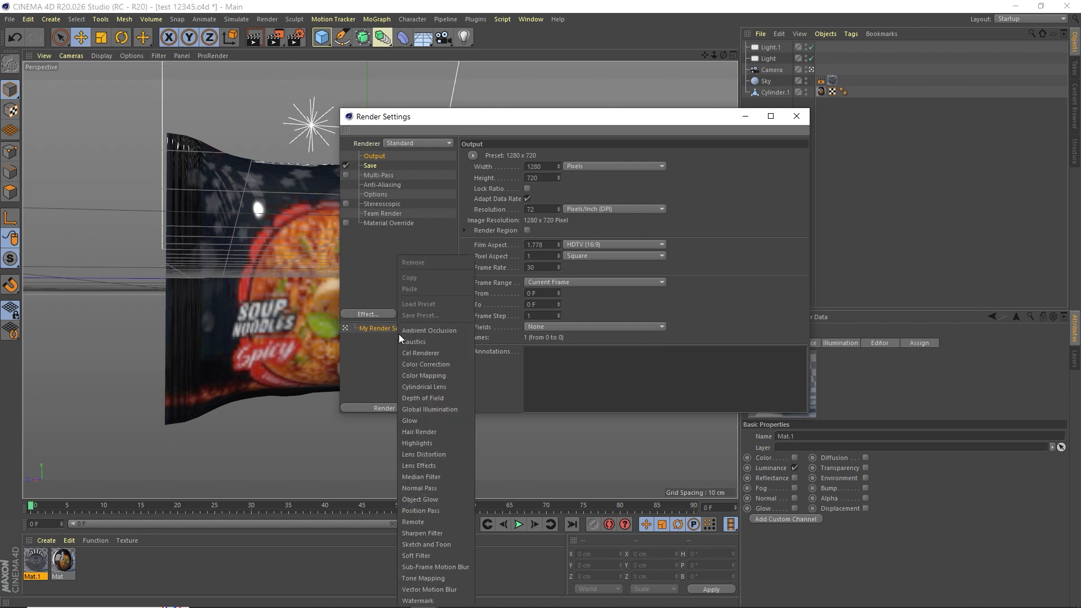
pyautogui.click(434, 330)
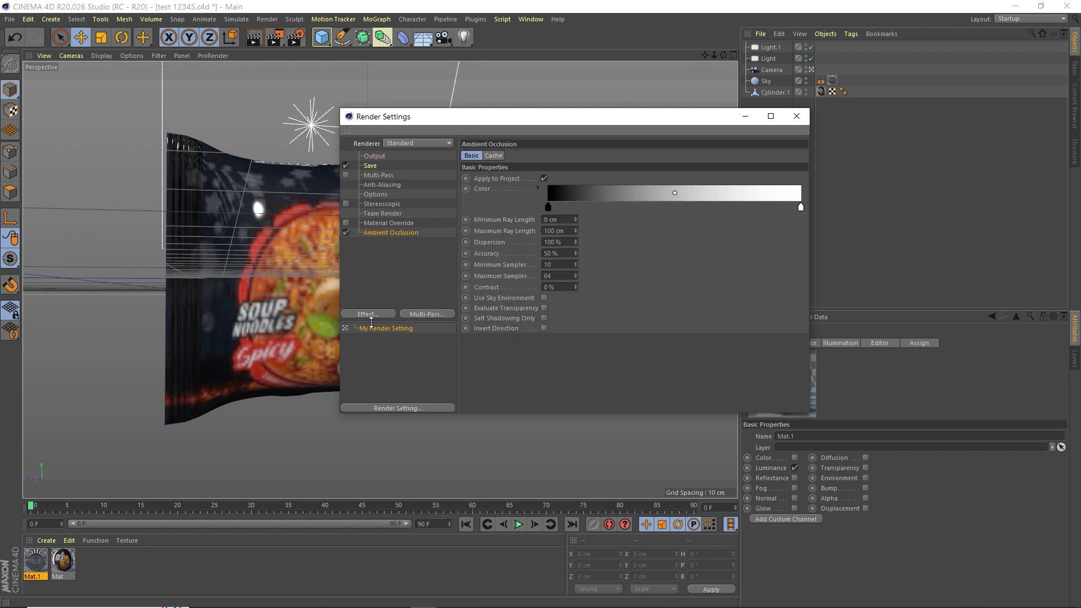
pyautogui.click(372, 314)
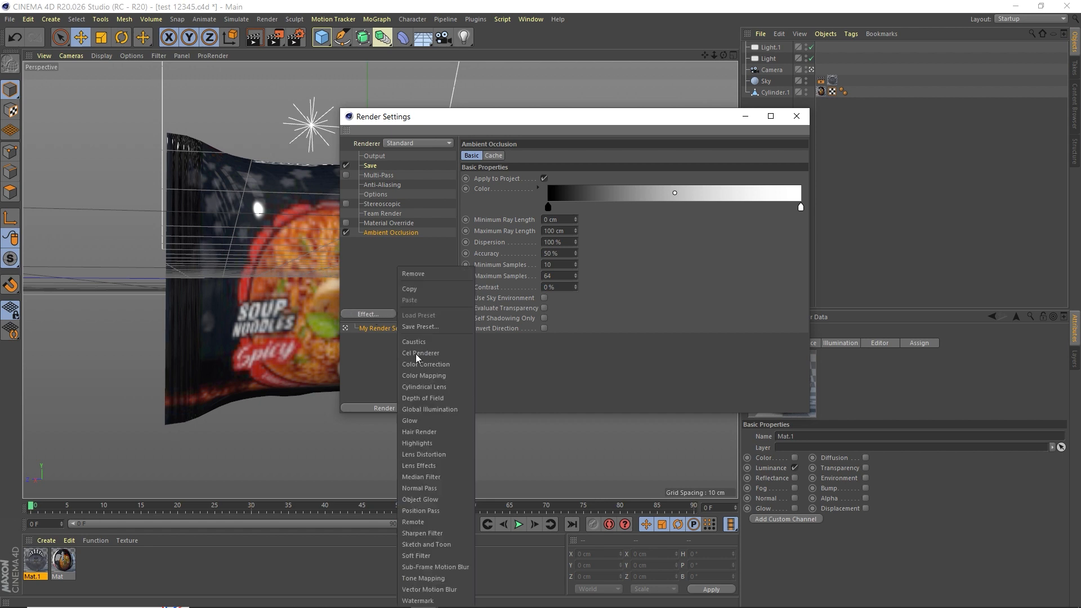
pyautogui.click(432, 408)
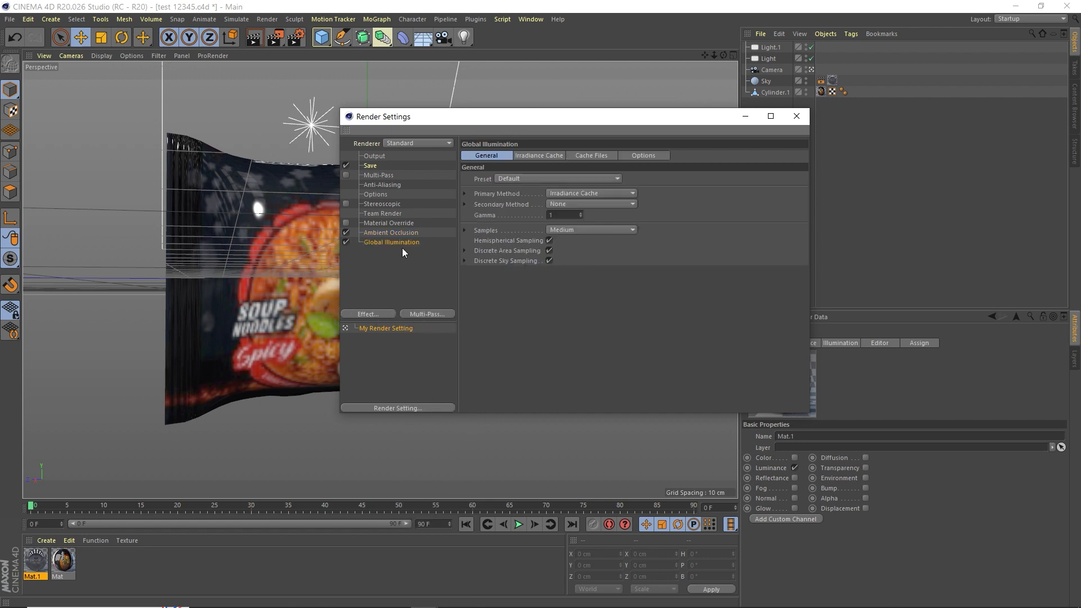
# Set the Global Illumination gamma to 1.1 and its samples to High
pyautogui.click(392, 234)
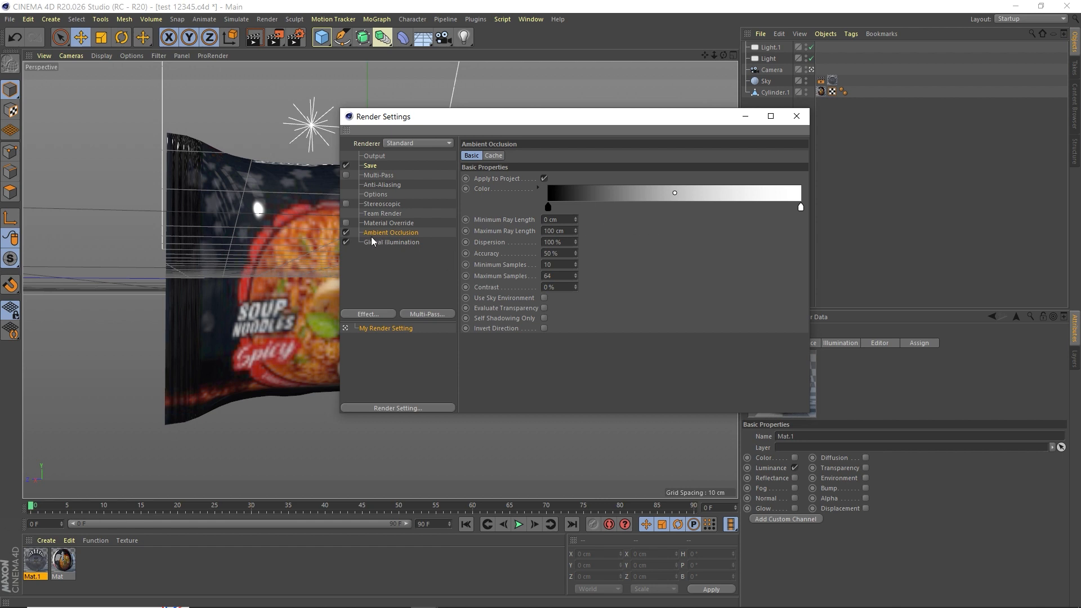
pyautogui.click(404, 243)
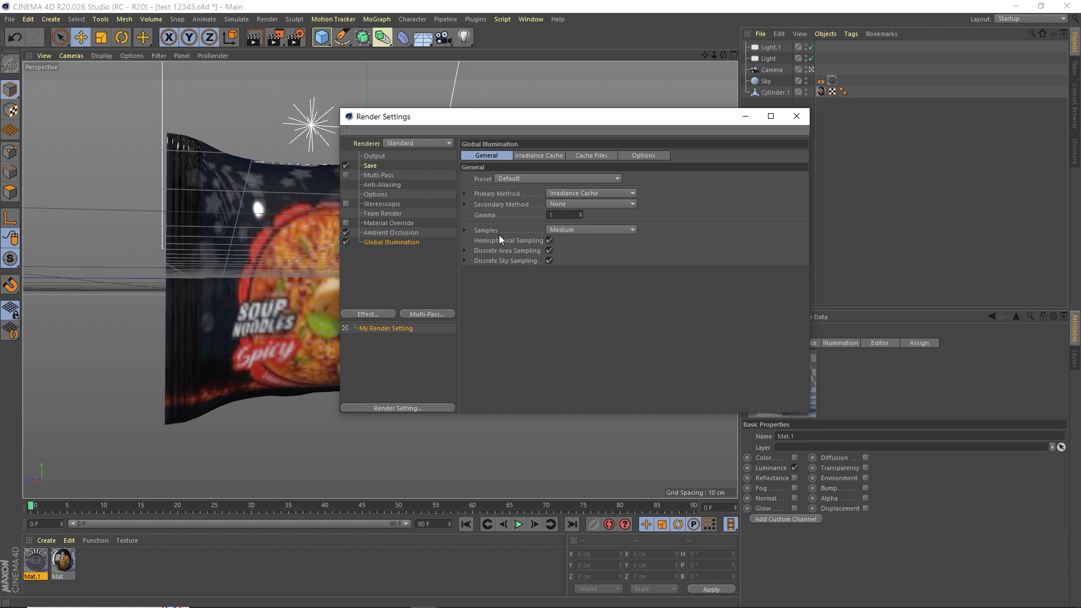
pyautogui.write('1.1')
pyautogui.press('Return')
pyautogui.click(589, 231)
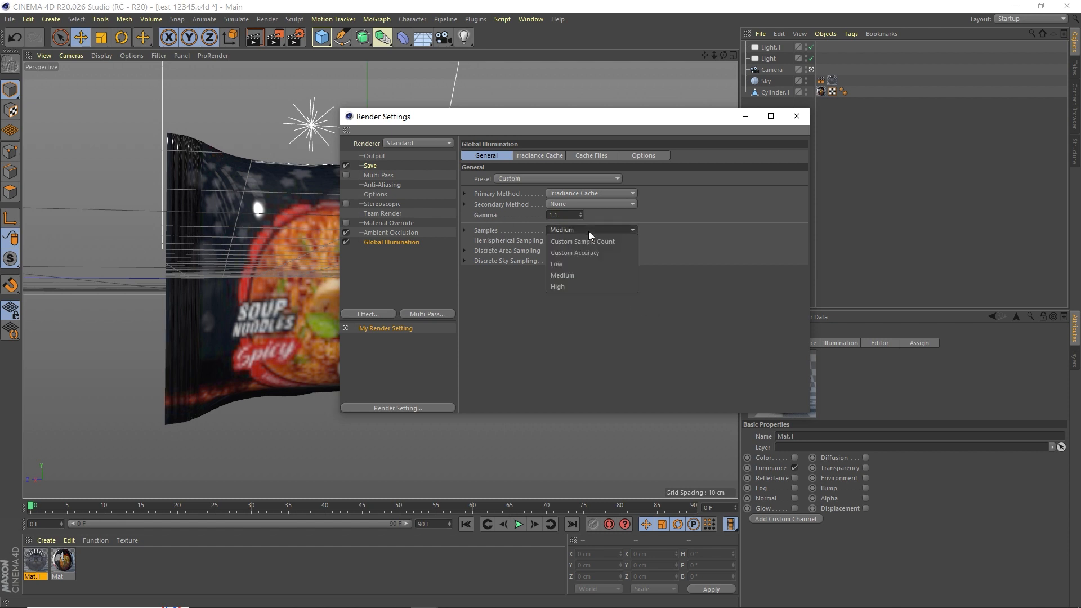
pyautogui.click(579, 286)
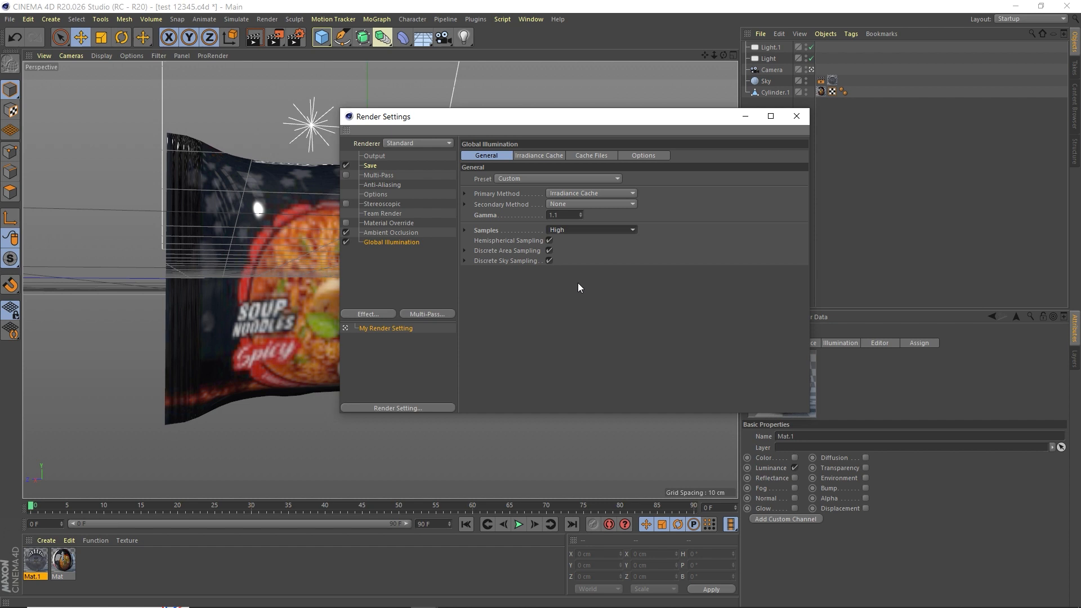
# Set the irradiance cache record density to Low and close the render settings
pyautogui.click(541, 159)
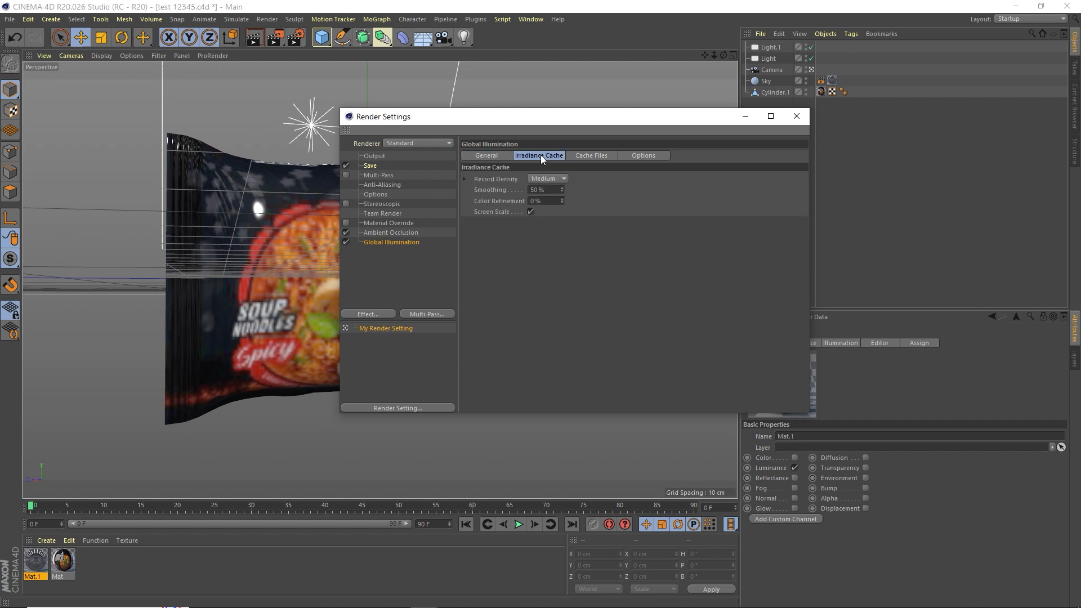
pyautogui.click(561, 180)
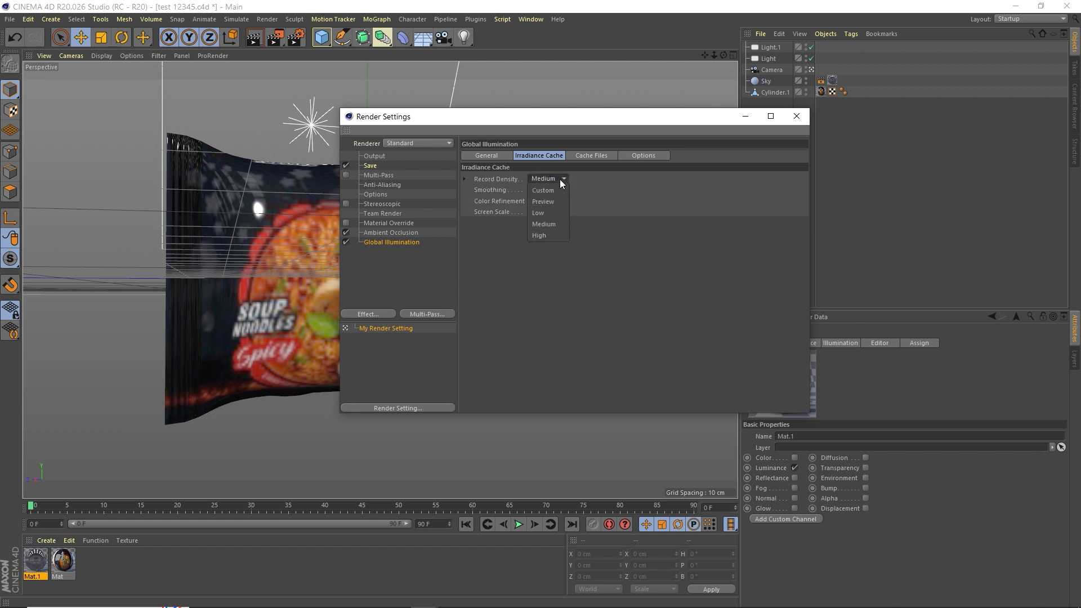
pyautogui.click(562, 213)
pyautogui.click(796, 117)
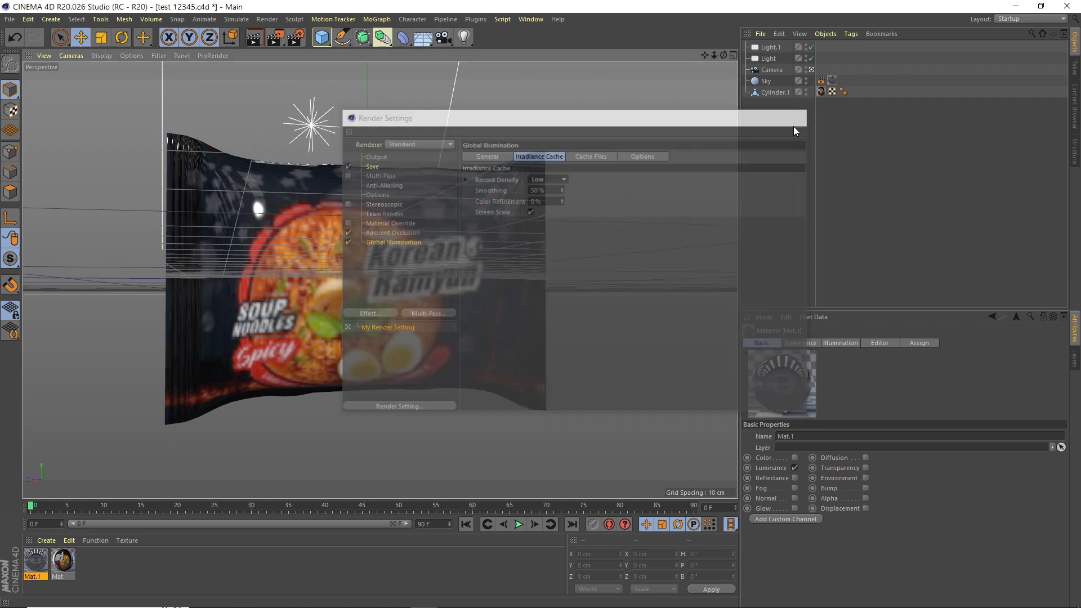
# Render a front-view test image of the packet with the new illumination effects and close the viewer
pyautogui.keyDown('alt'); pyautogui.moveTo(406, 242); pyautogui.dragTo(403, 238); pyautogui.keyUp('alt')
pyautogui.click(285, 40)
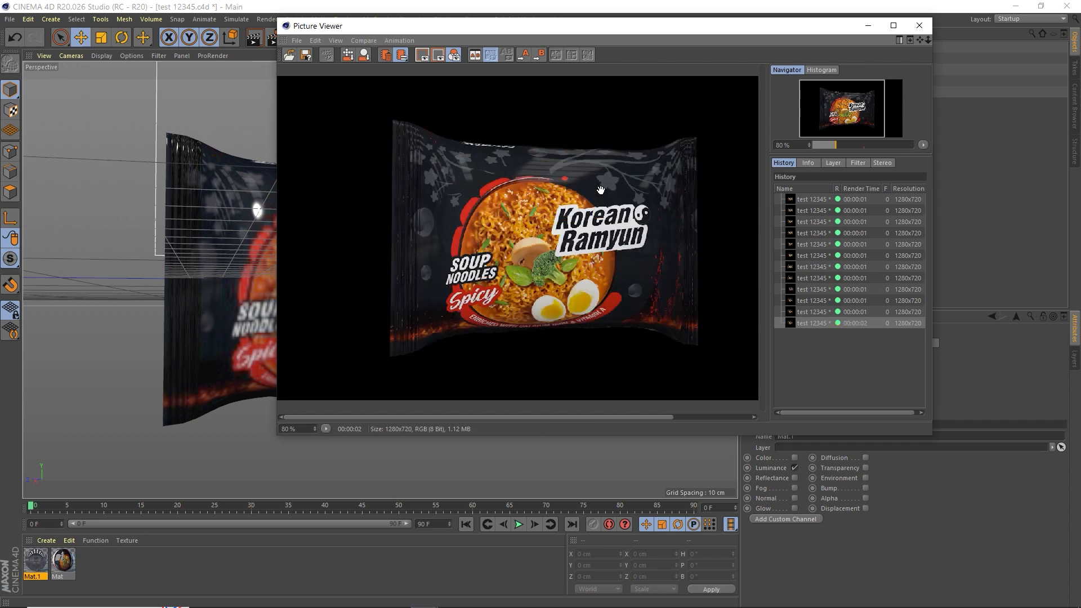
pyautogui.click(919, 25)
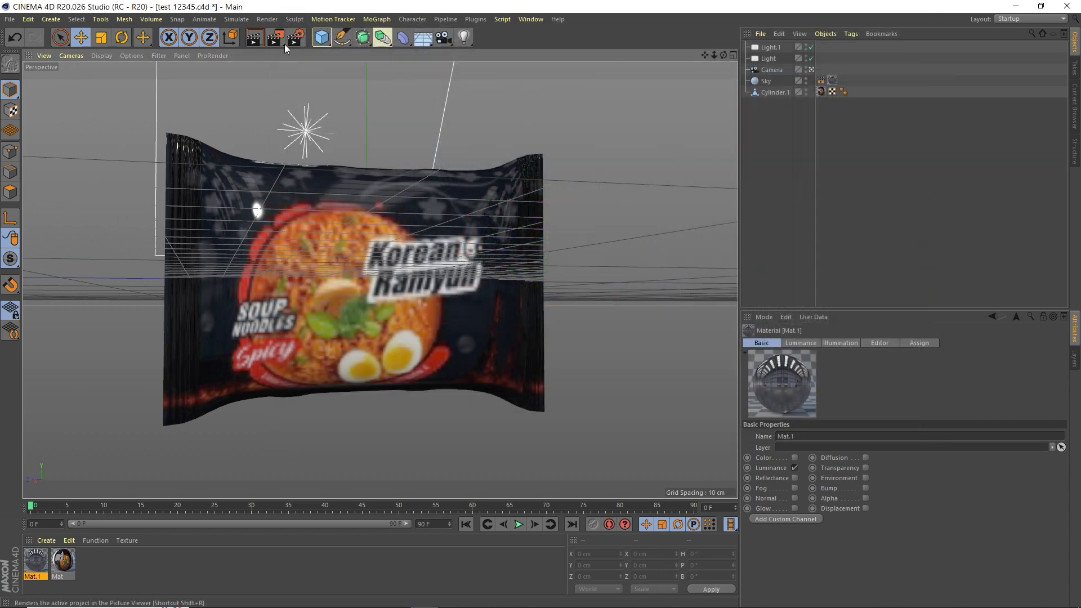
# Set the render output to the Film (2K) preset of 2048 x 1556 pixels and close the render settings
pyautogui.click(295, 38)
pyautogui.click(328, 67)
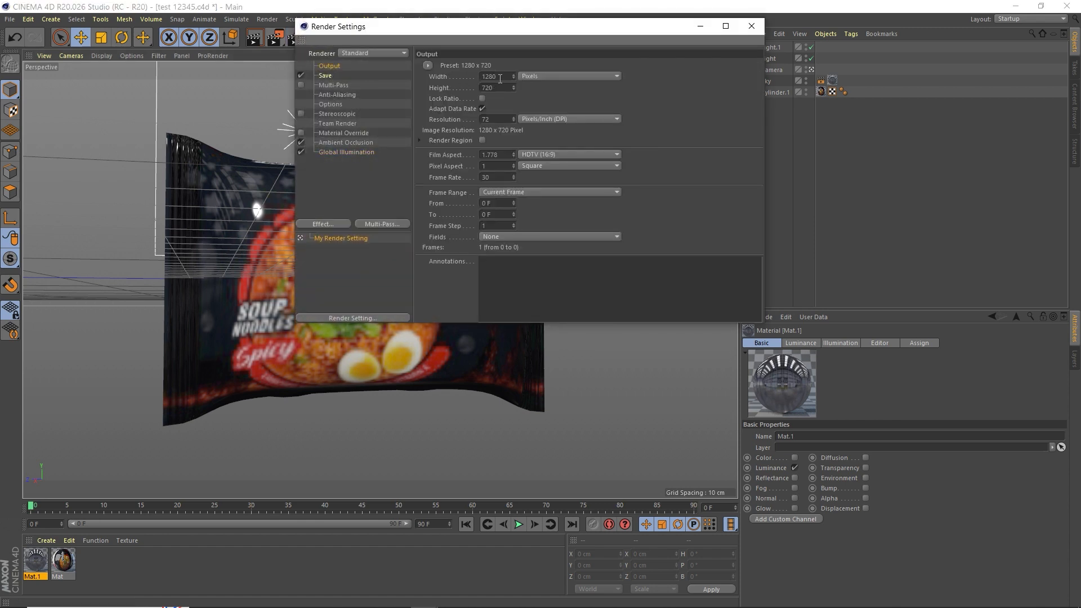
pyautogui.click(429, 65)
pyautogui.moveTo(462, 101)
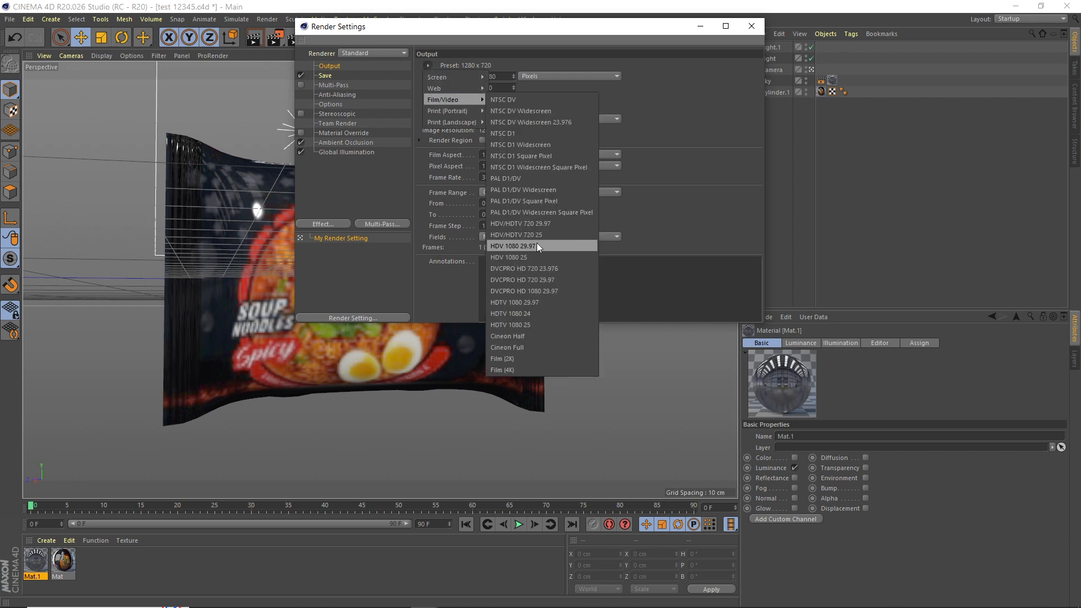
pyautogui.click(518, 358)
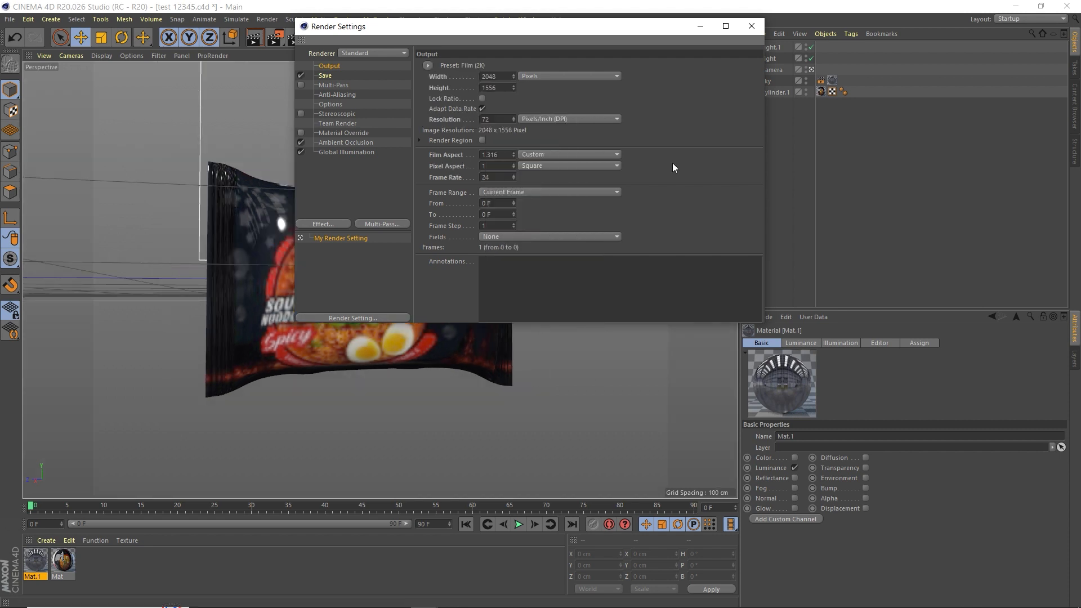
pyautogui.click(751, 26)
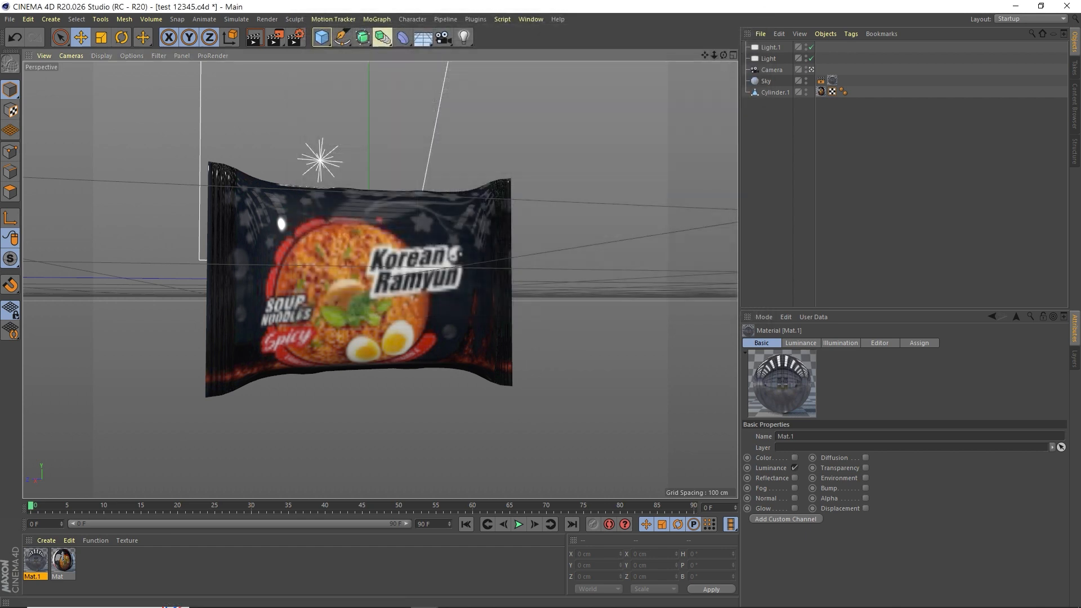
# Reframe the packet closer from an angled side view, render it at 2K and fit the image in the viewer
pyautogui.moveTo(714, 55)
pyautogui.mouseDown()
pyautogui.moveTo(760, 62)
pyautogui.moveTo(682, 52)
pyautogui.moveTo(723, 62)
pyautogui.moveTo(712, 55)
pyautogui.mouseUp()
pyautogui.click(276, 37)
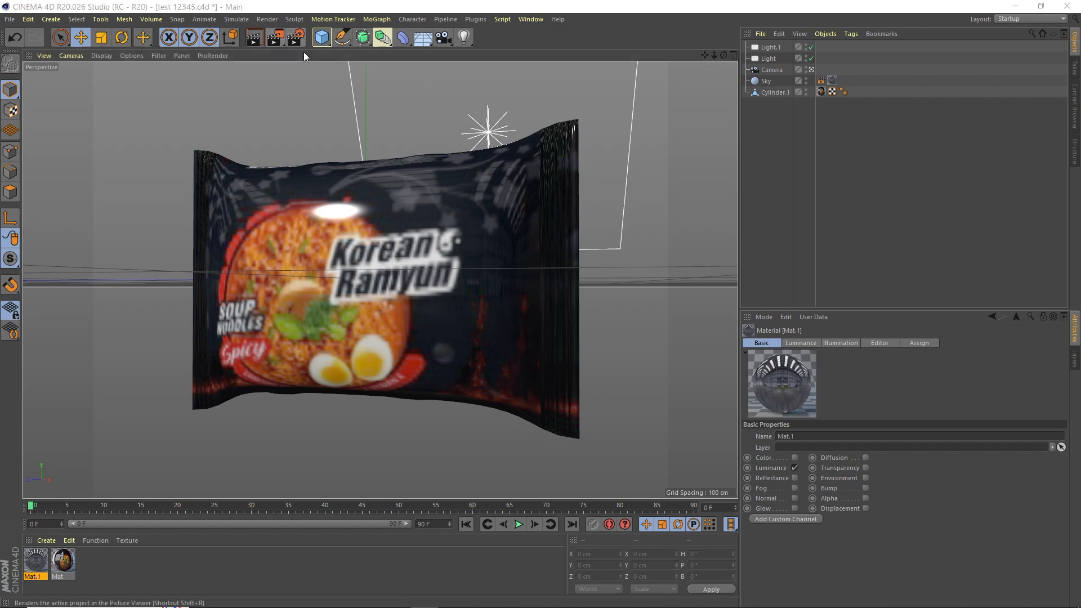
pyautogui.scroll(-5, 601, 282)
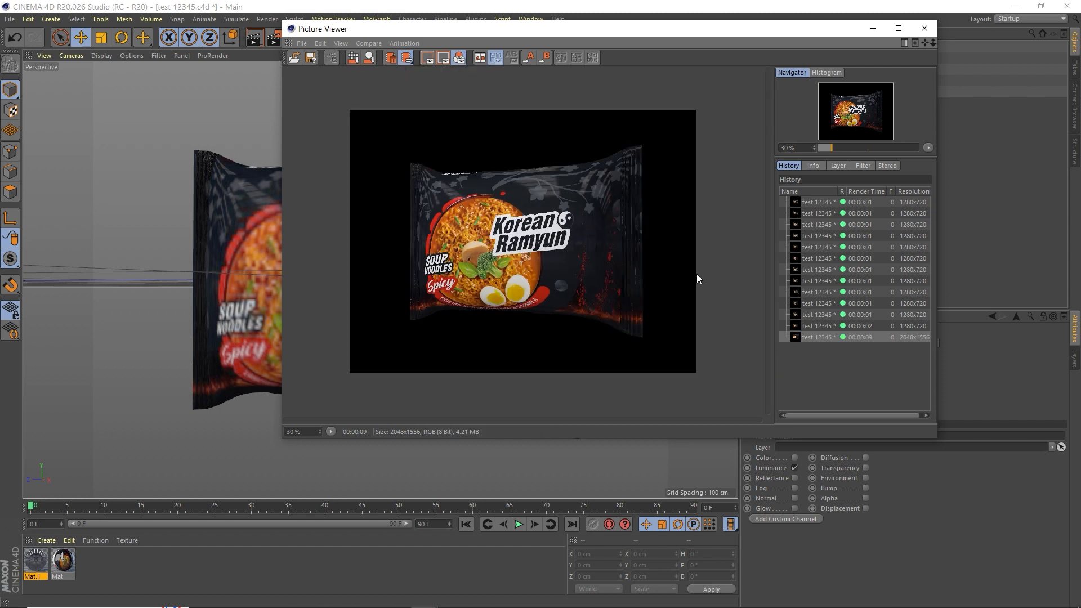
# Enable the render's image filter with saturation 35%, brightness -3%, contrast 3% and exposure 0.2, and close the viewer
pyautogui.click(838, 167)
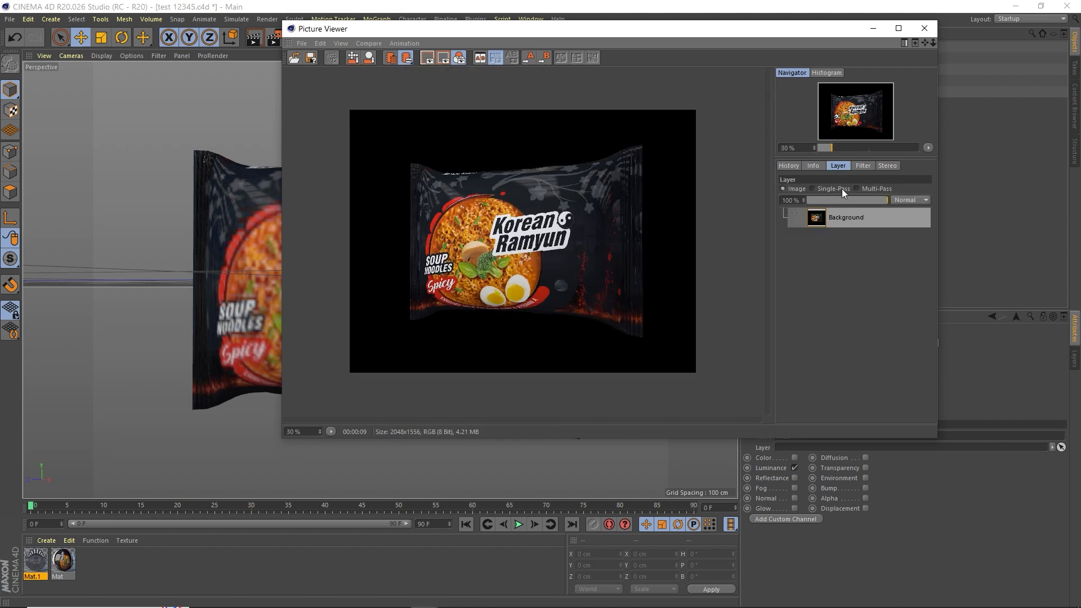
pyautogui.click(812, 165)
pyautogui.click(788, 166)
pyautogui.click(861, 165)
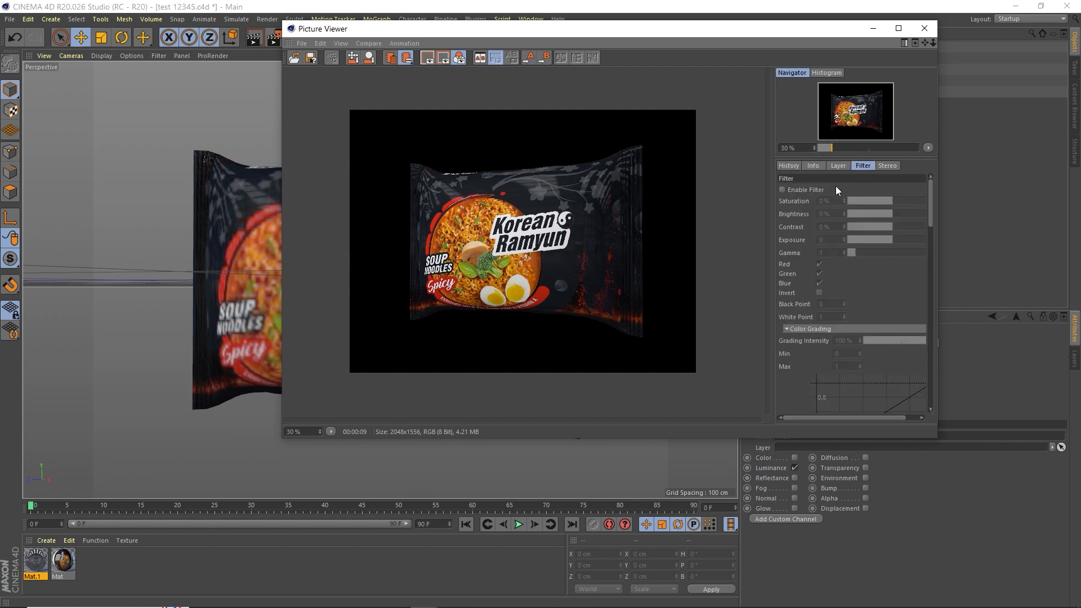
pyautogui.click(800, 190)
pyautogui.moveTo(896, 199); pyautogui.dragTo(903, 200)
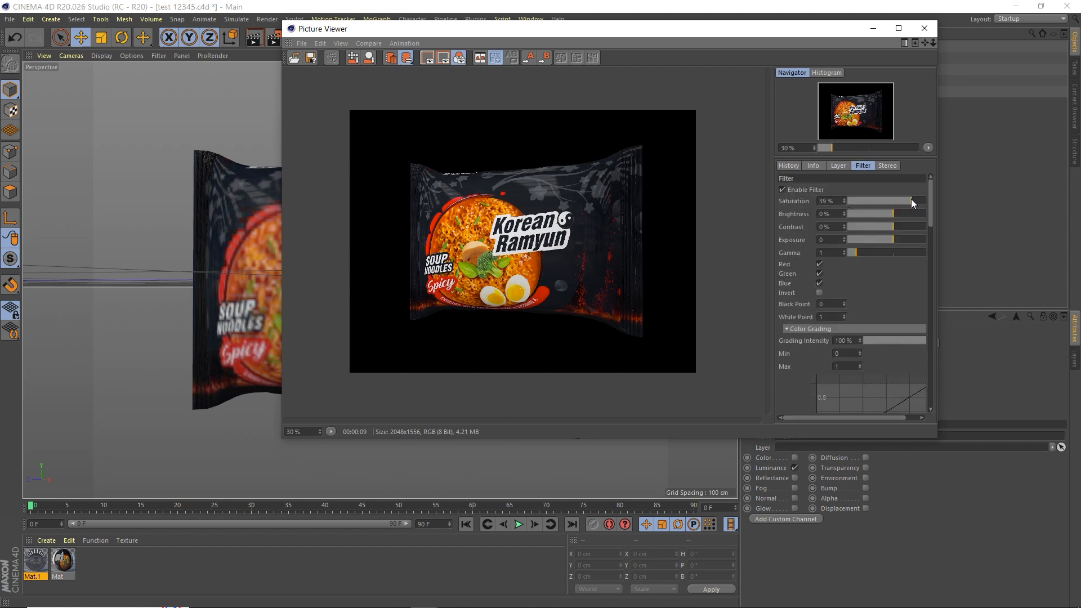
pyautogui.moveTo(892, 212); pyautogui.dragTo(893, 212)
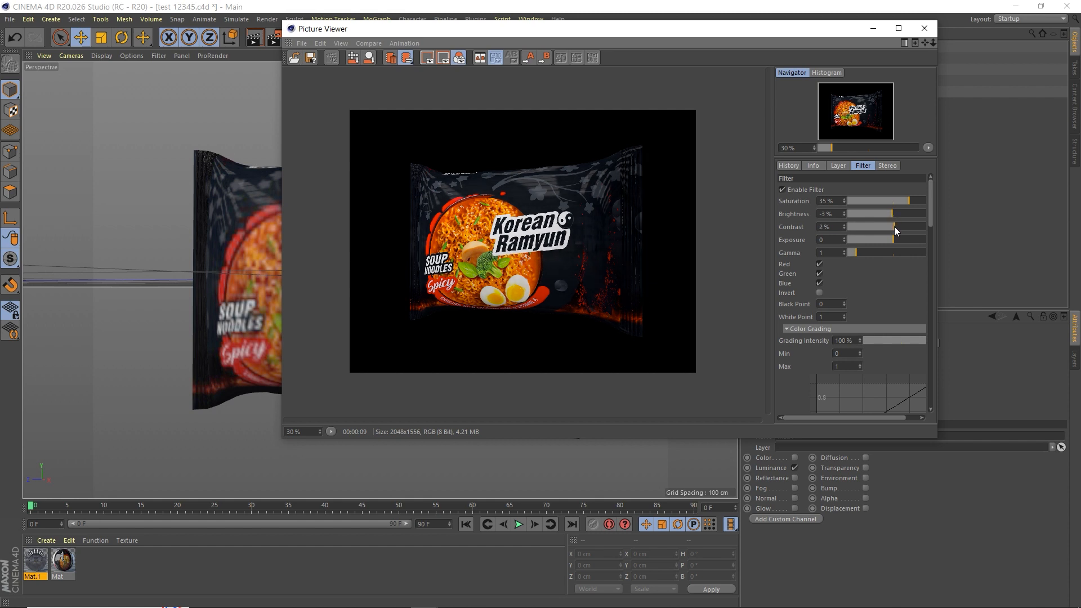
pyautogui.moveTo(893, 242); pyautogui.dragTo(894, 241)
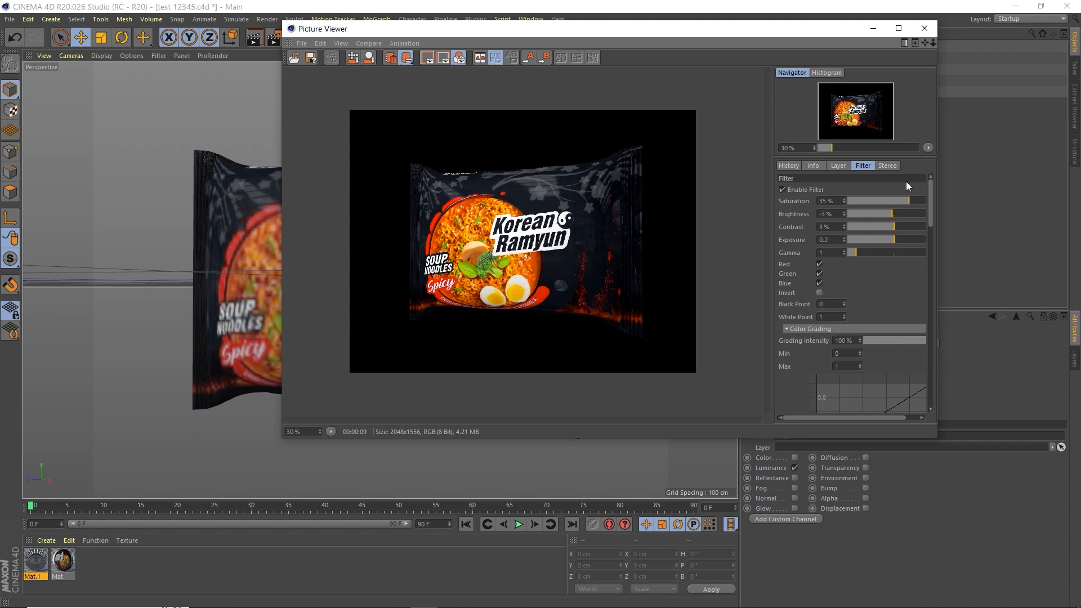
pyautogui.click(923, 29)
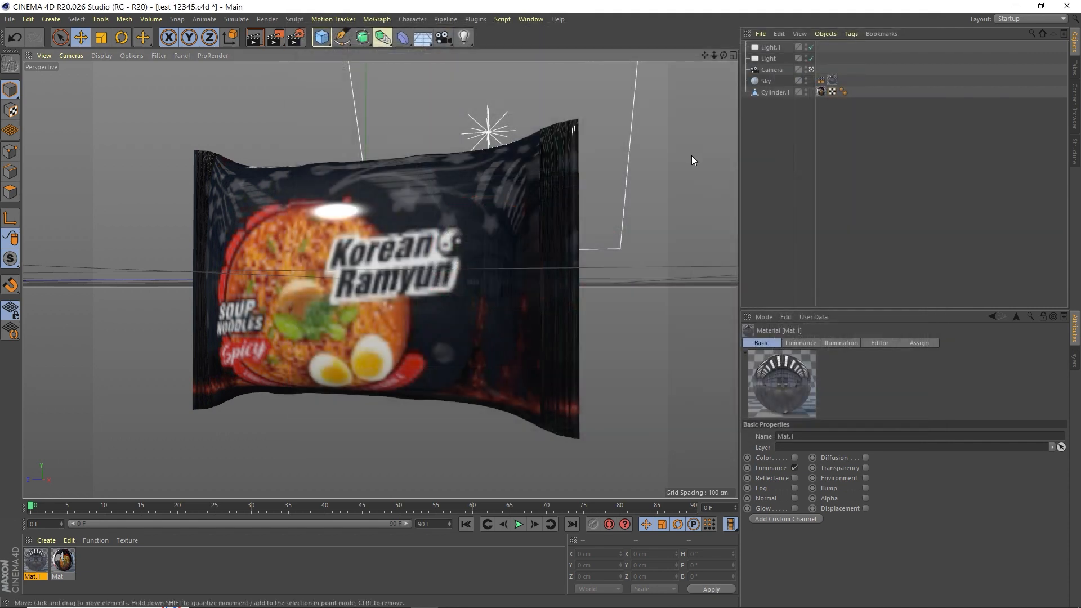
# Select the packet with the Rotate tool and reframe it from a slightly raised, angled viewpoint
pyautogui.moveTo(723, 55); pyautogui.dragTo(670, 59)
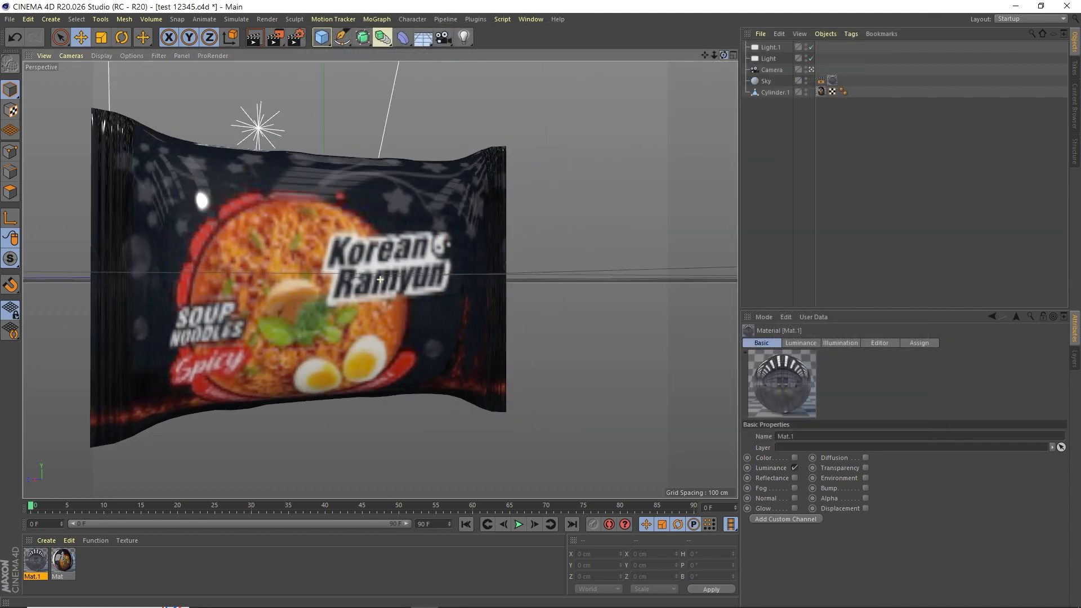
pyautogui.moveTo(723, 55)
pyautogui.mouseDown()
pyautogui.moveTo(731, 46)
pyautogui.moveTo(694, 54)
pyautogui.moveTo(729, 55)
pyautogui.mouseUp()
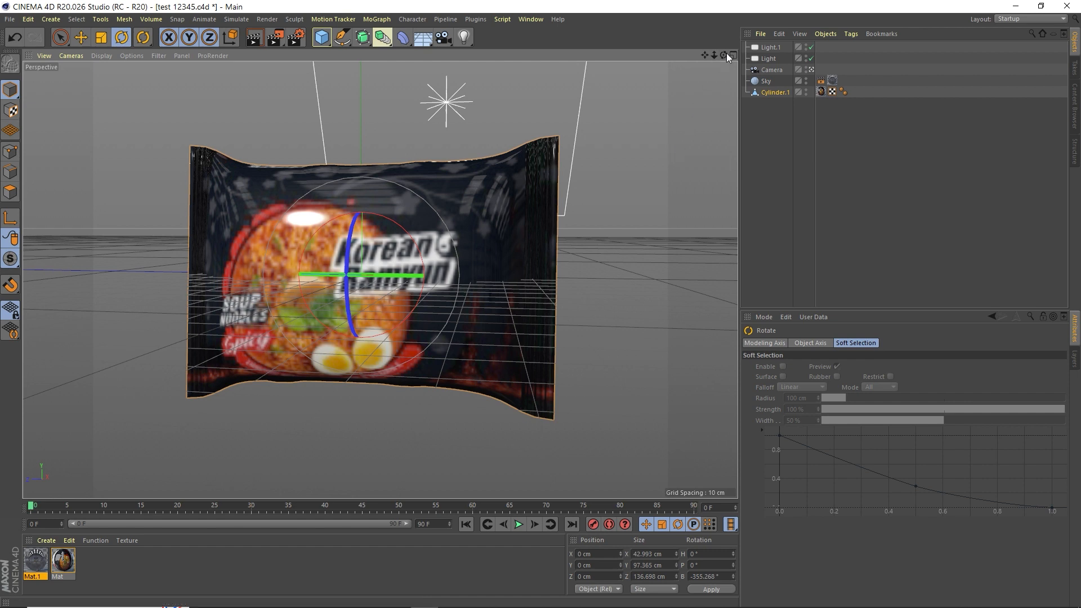
pyautogui.moveTo(723, 55); pyautogui.dragTo(720, 71)
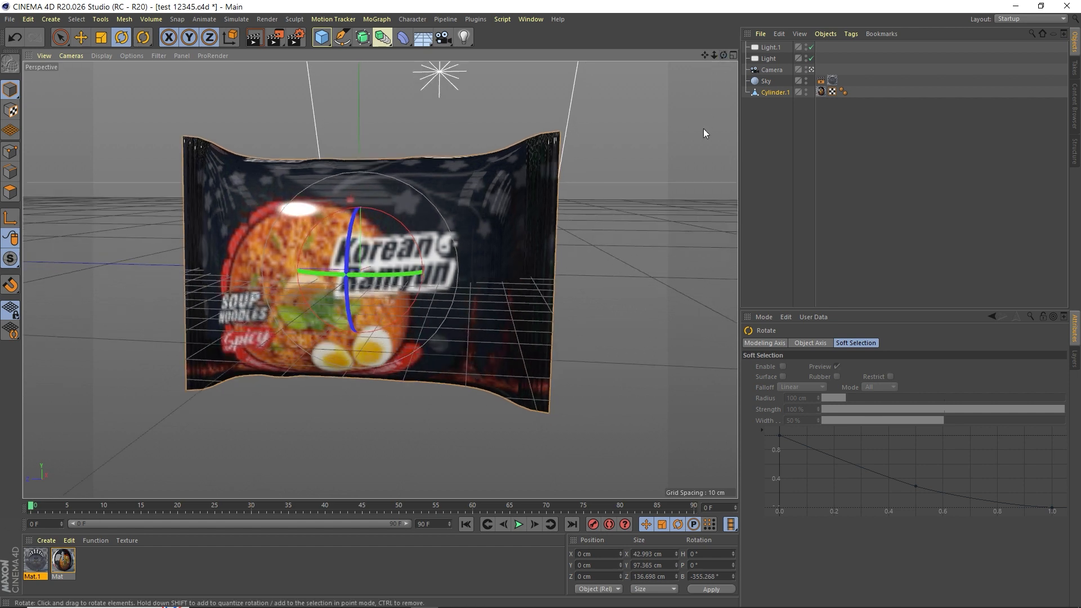